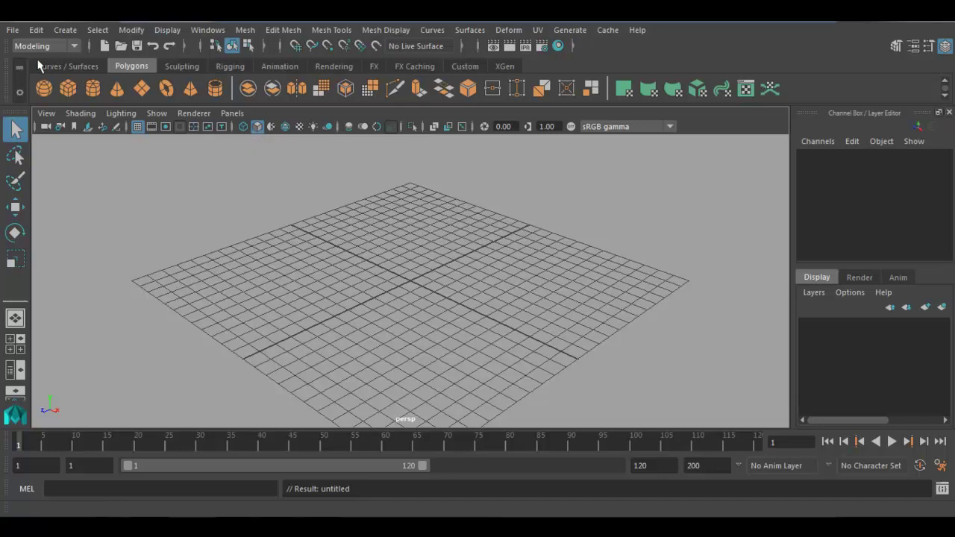
From the Project Window, start a new project and name it 'Asset_table'.
left_click(13, 30)
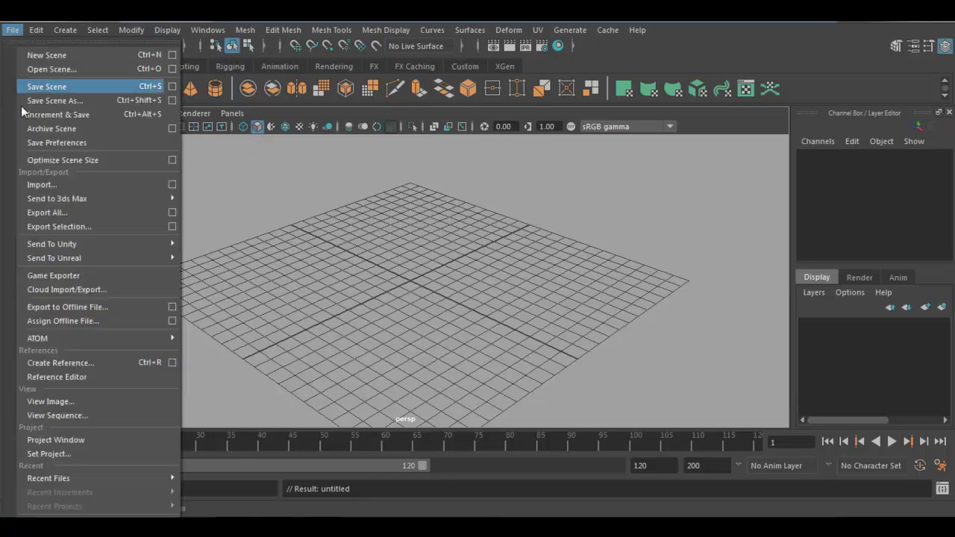
left_click(71, 441)
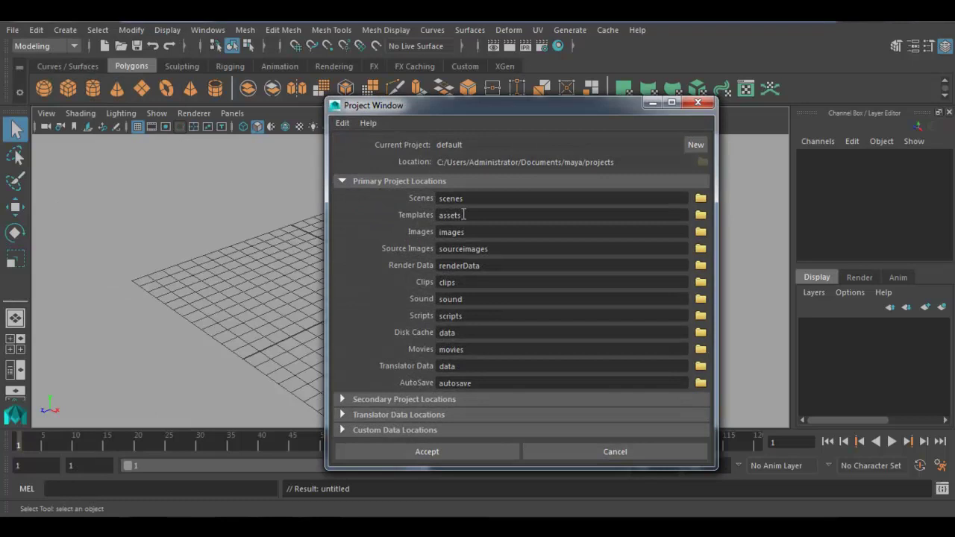
left_click_drag(512, 103, 511, 82)
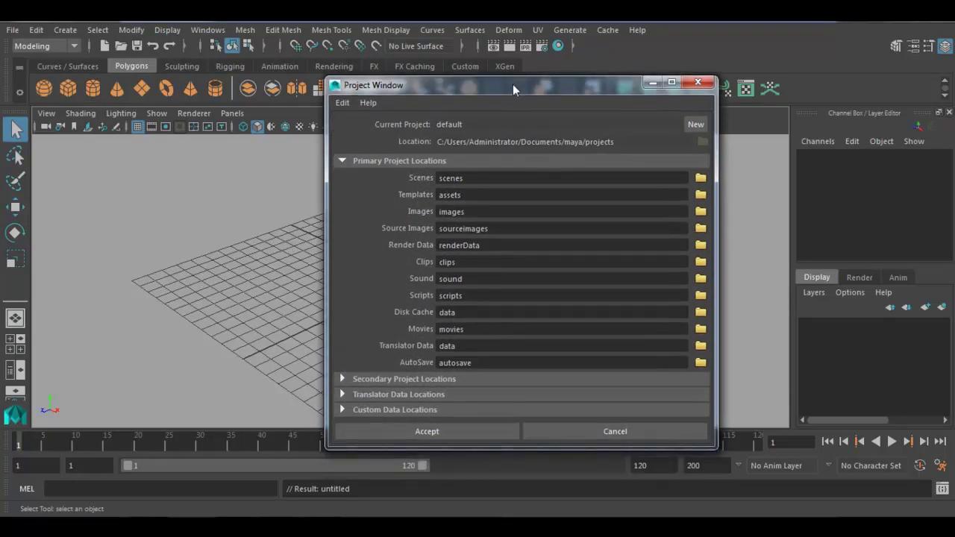
left_click(698, 127)
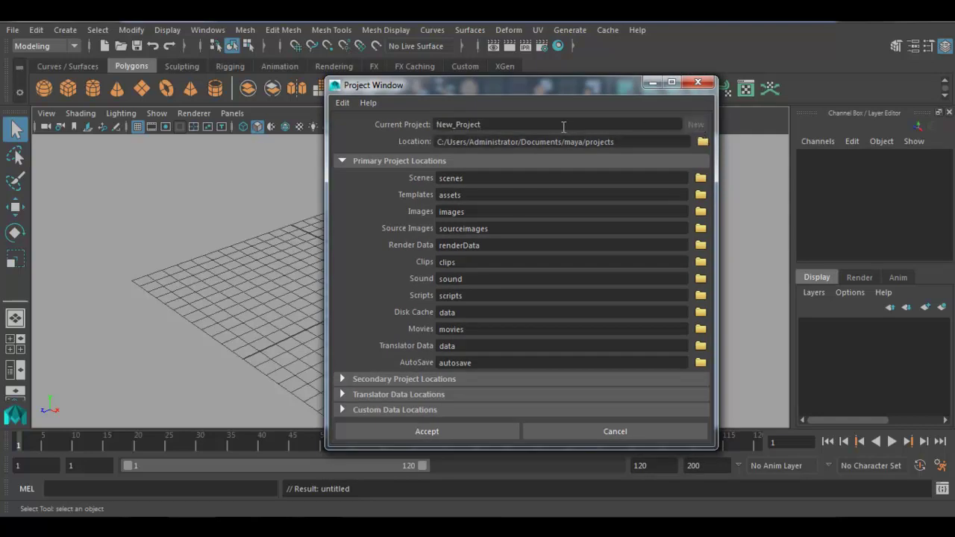
left_click_drag(480, 125, 427, 125)
type("Asset_table")
Set the Asset_table location to the user folder under E:\Backup and accept the project.
left_click(703, 142)
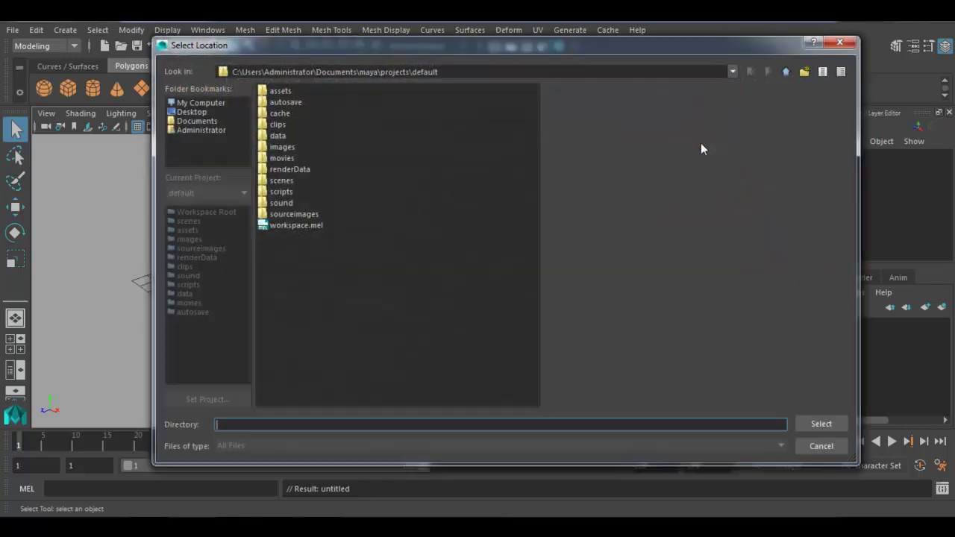
left_click(219, 104)
double_click(298, 113)
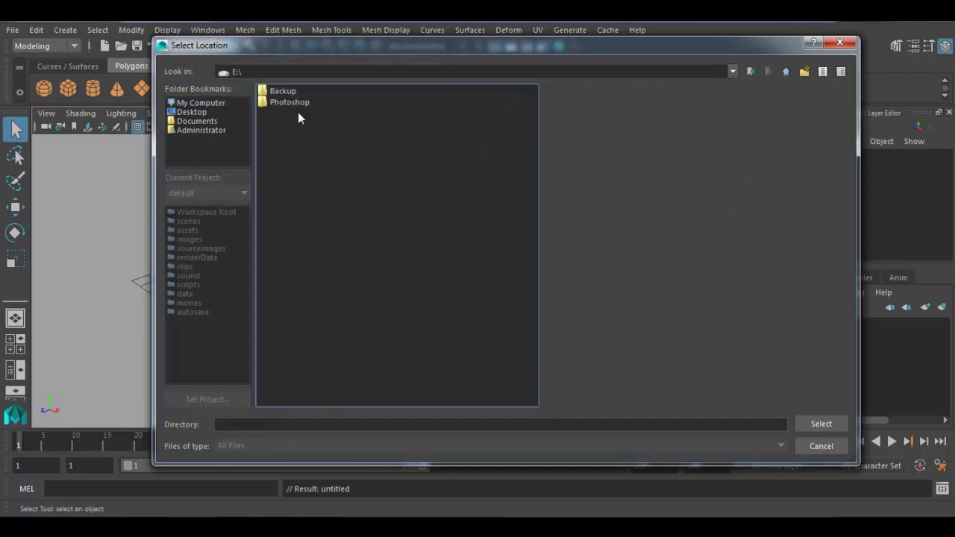
double_click(277, 91)
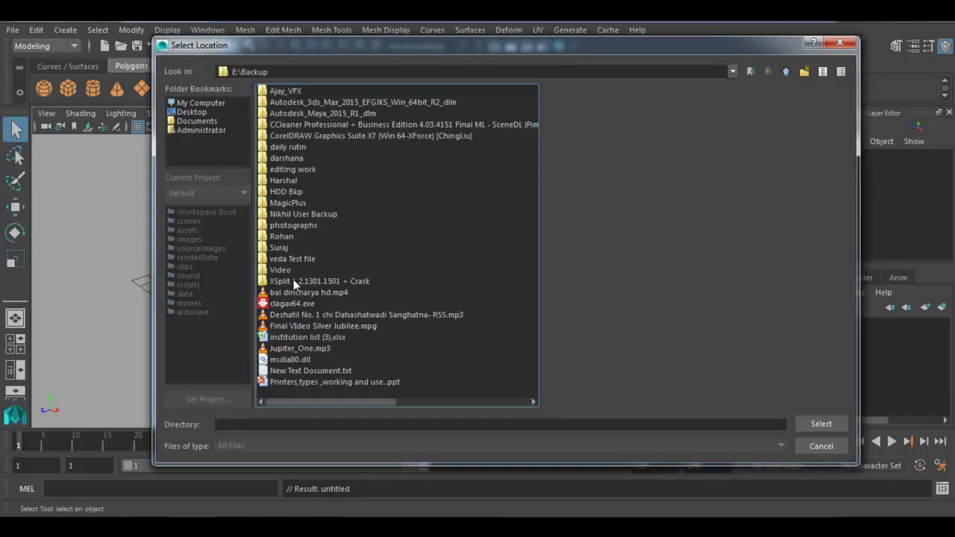
left_click(281, 235)
left_click(809, 422)
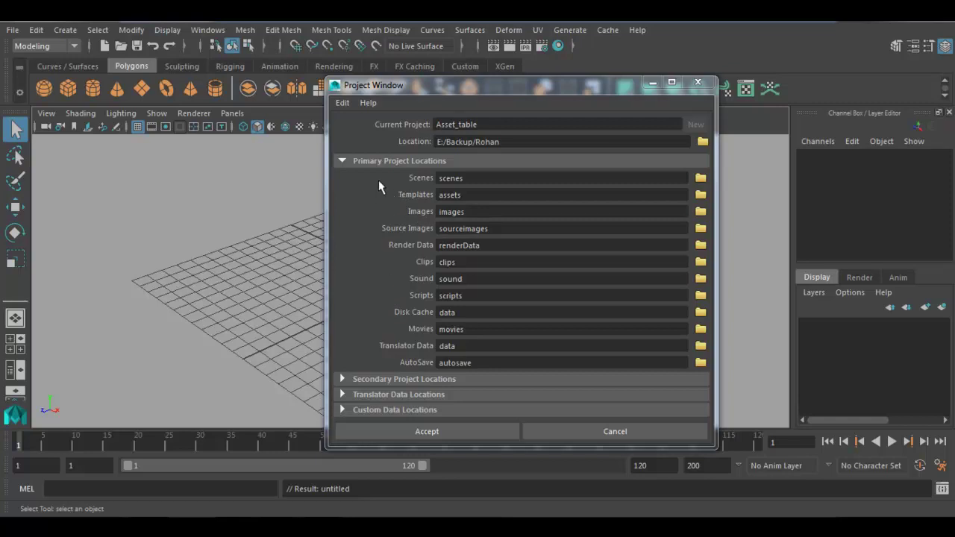
left_click(439, 432)
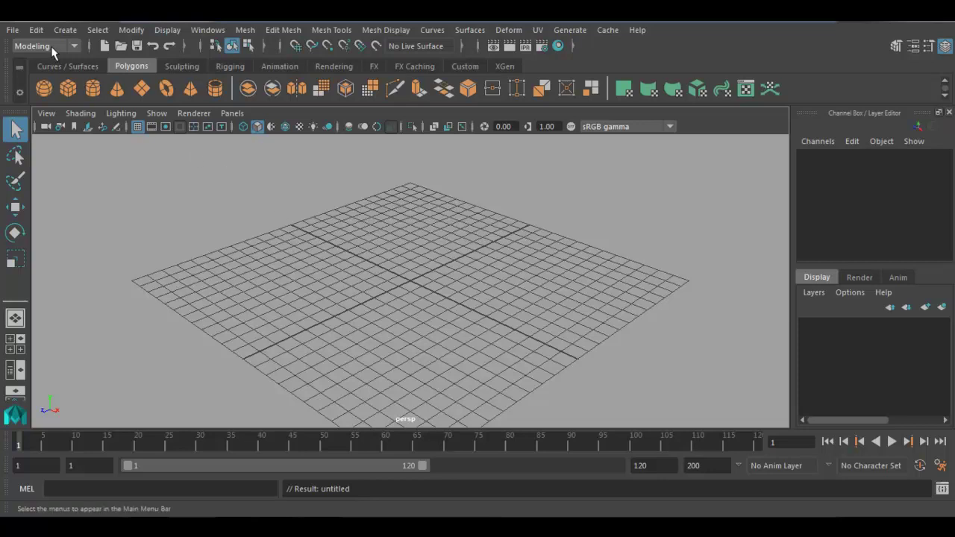
Set the Asset_table folder in E:\Backup's user folder as the current project.
left_click(15, 30)
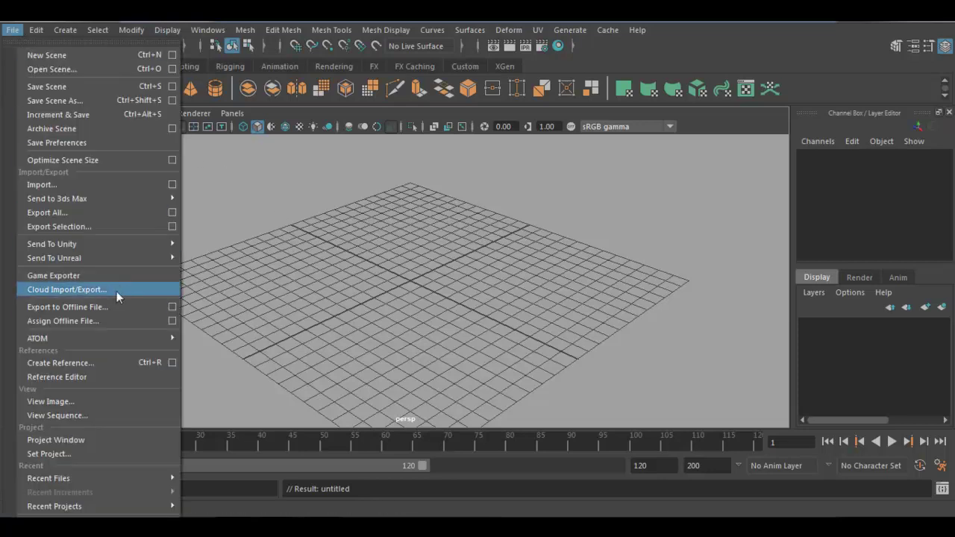
left_click(77, 453)
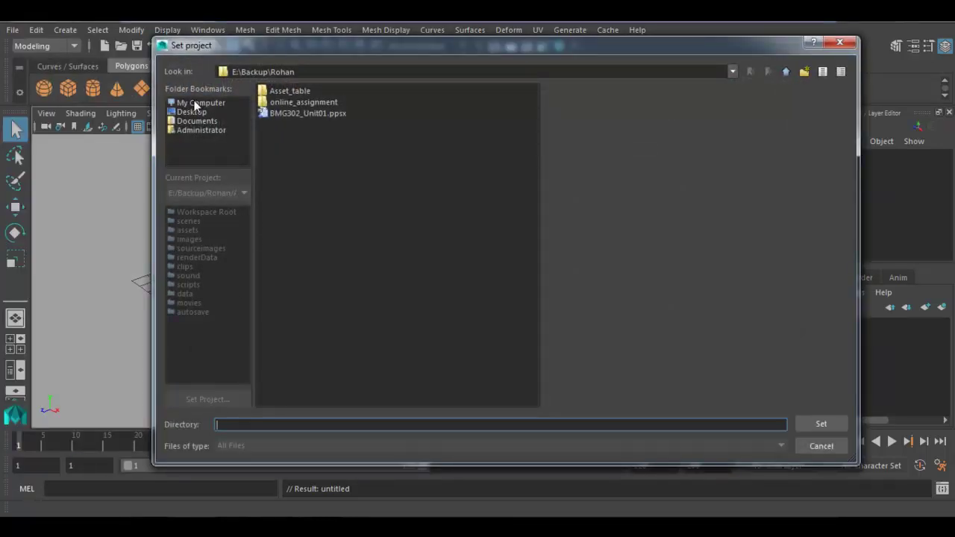
left_click(786, 72)
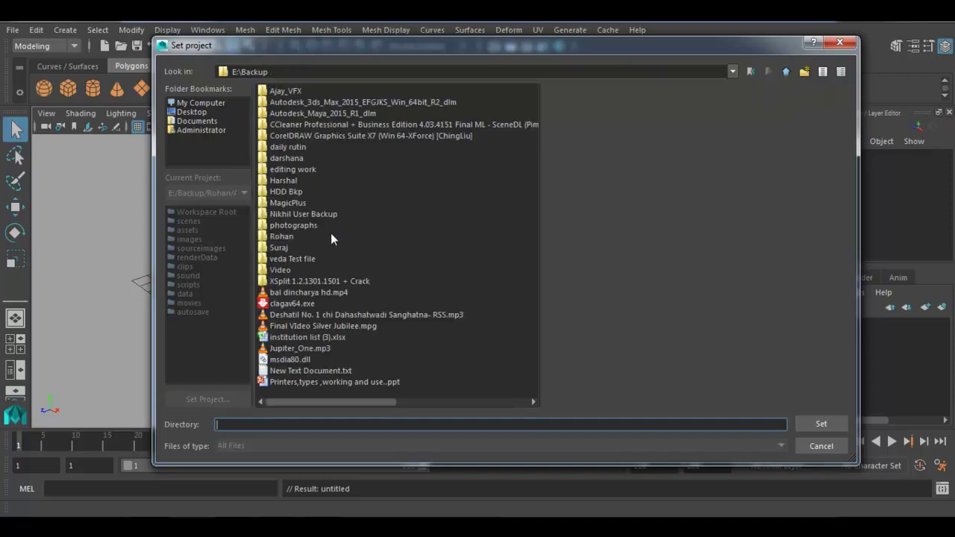
double_click(276, 234)
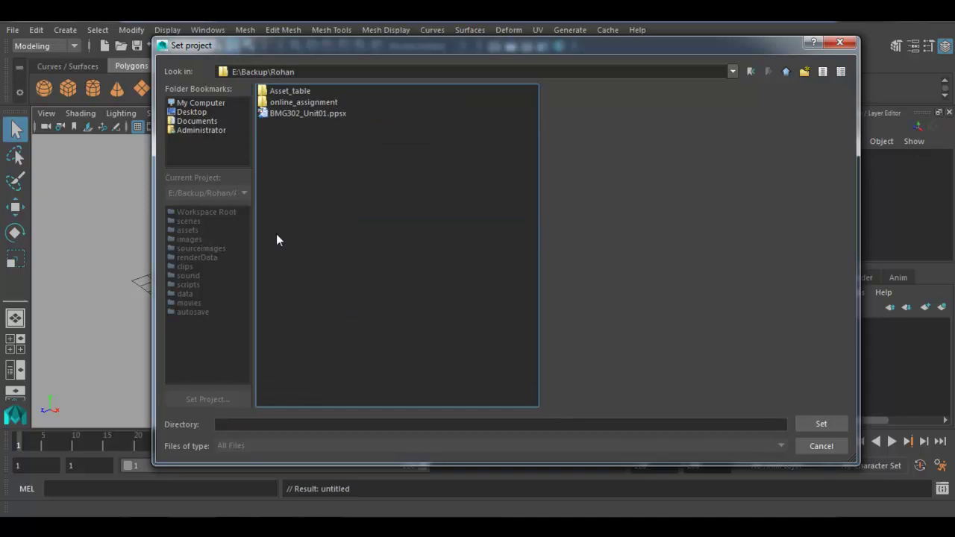
left_click(306, 93)
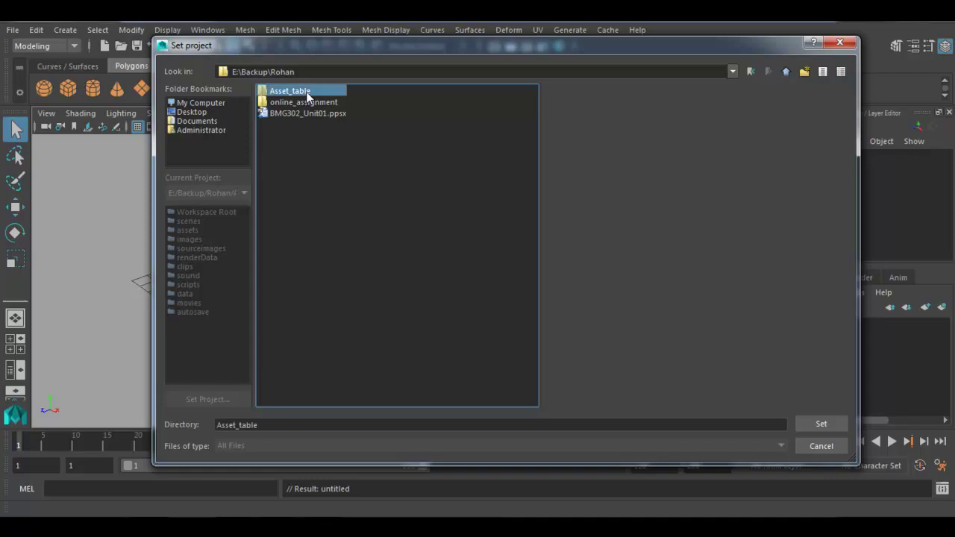
left_click(822, 424)
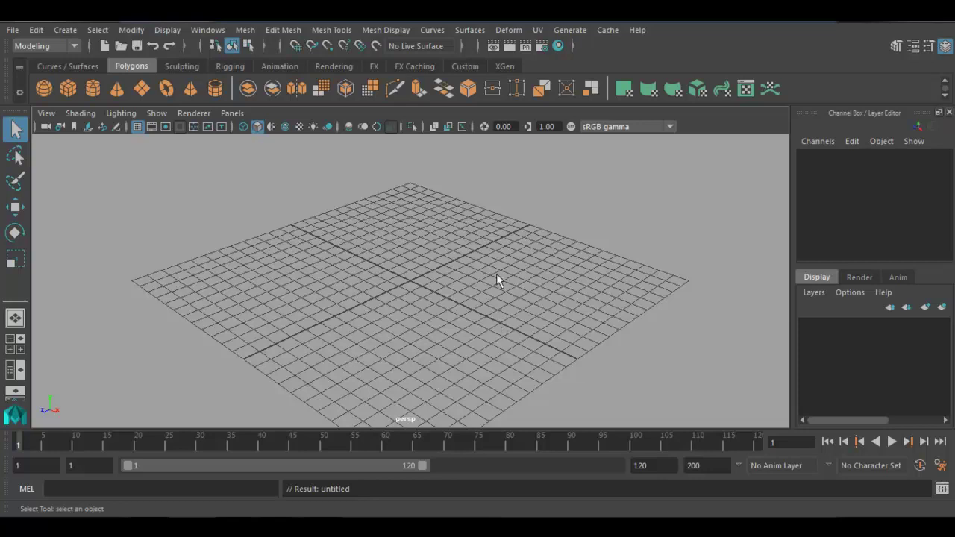
Open a Render View and load Reference image.jpg from the Assignment_01 folder.
left_click(512, 48)
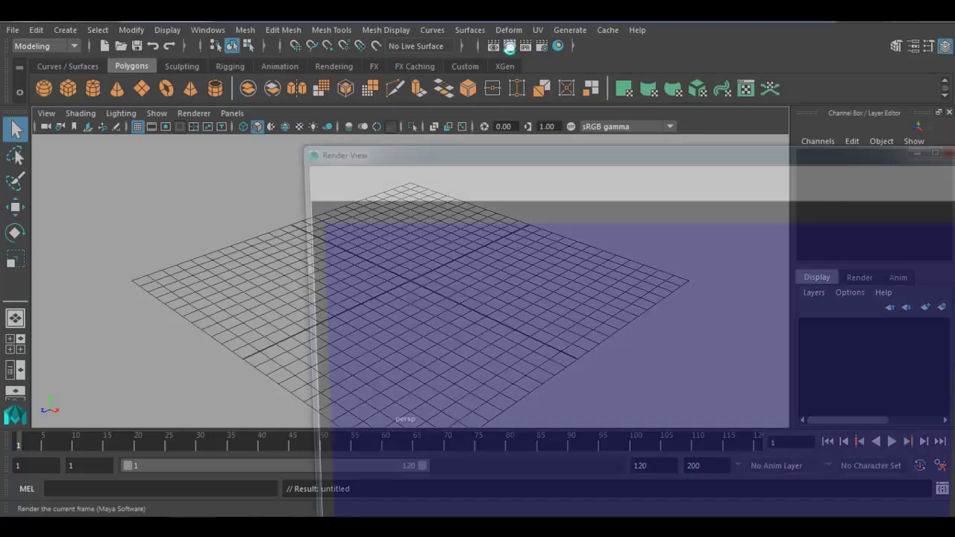
left_click_drag(515, 152, 446, 40)
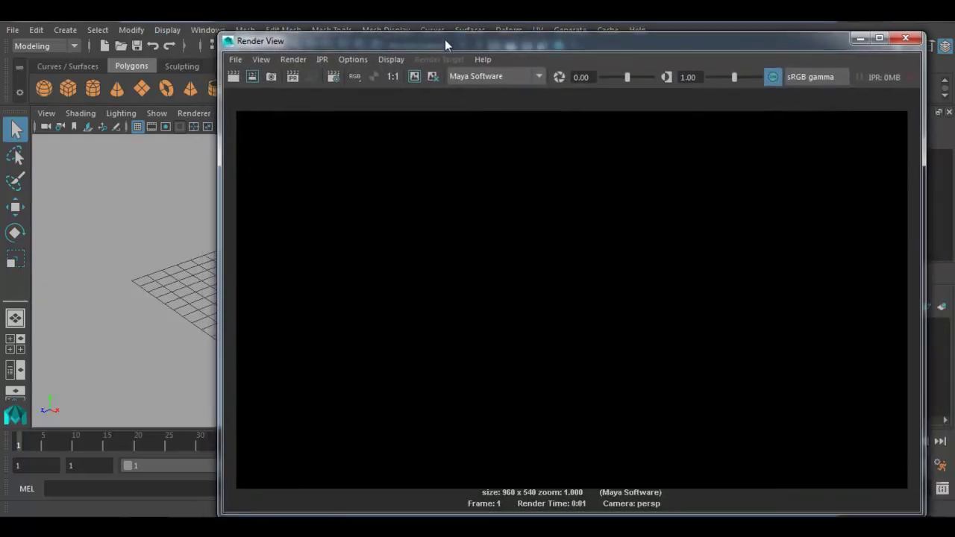
left_click(236, 60)
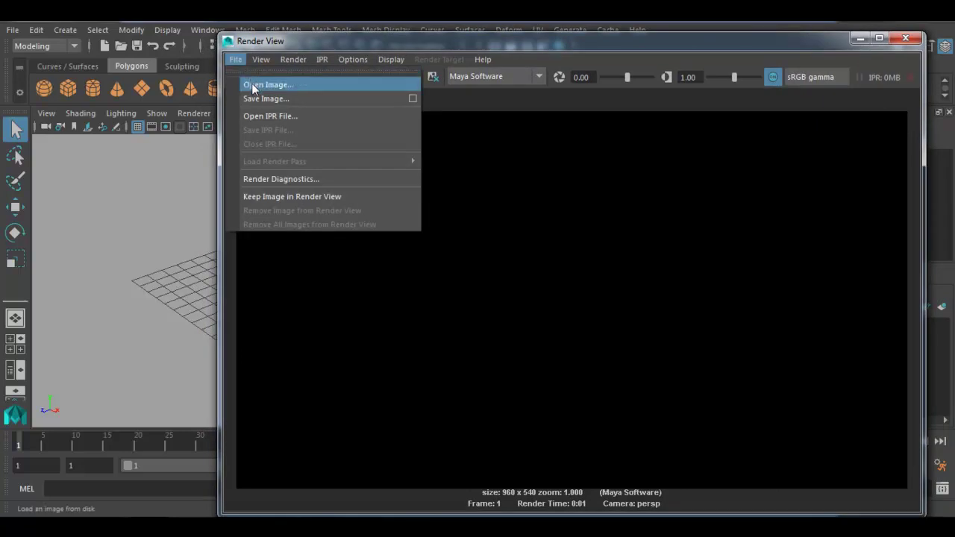
left_click(252, 82)
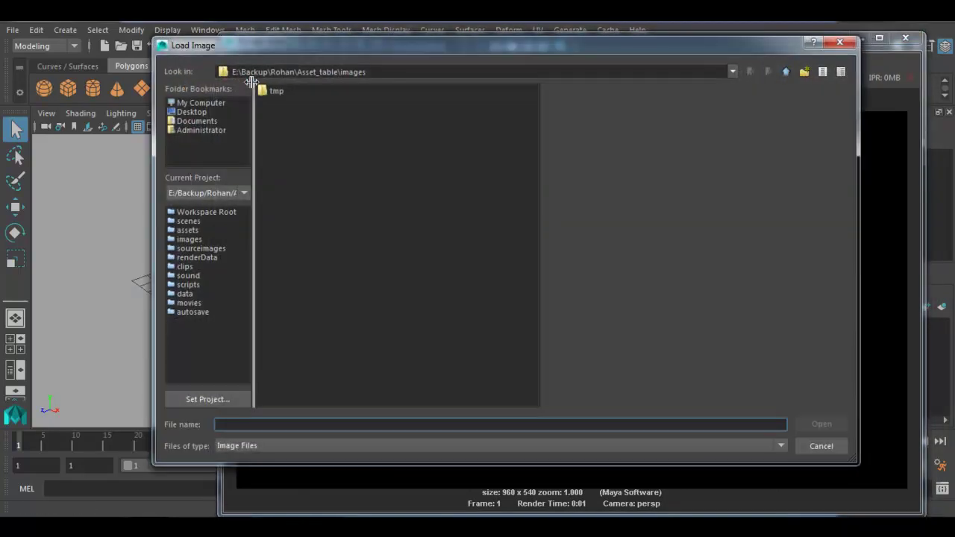
left_click(202, 102)
double_click(273, 113)
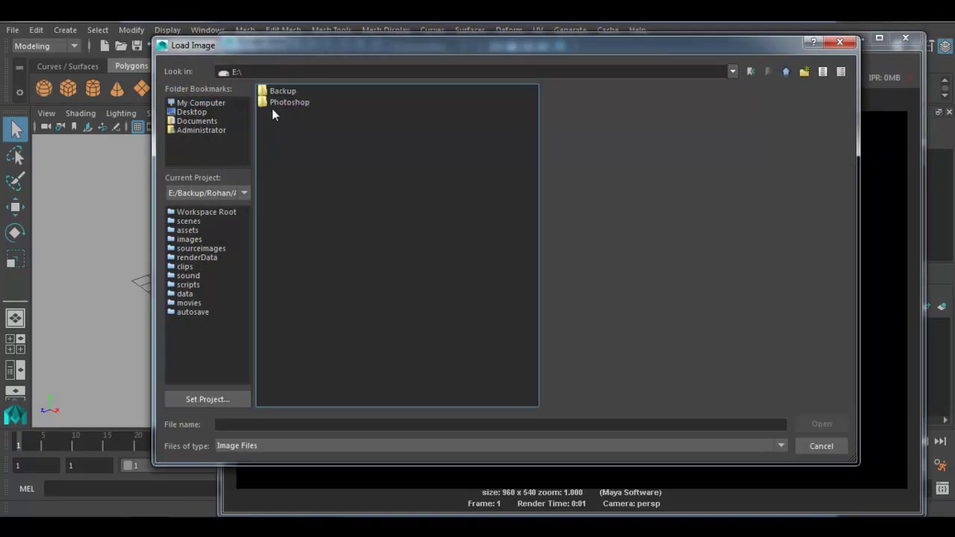
double_click(282, 91)
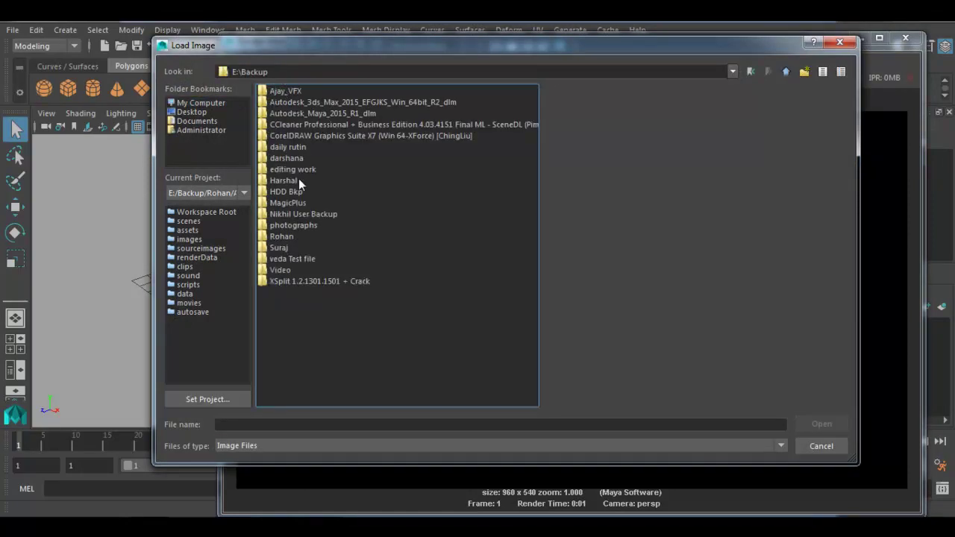
double_click(282, 236)
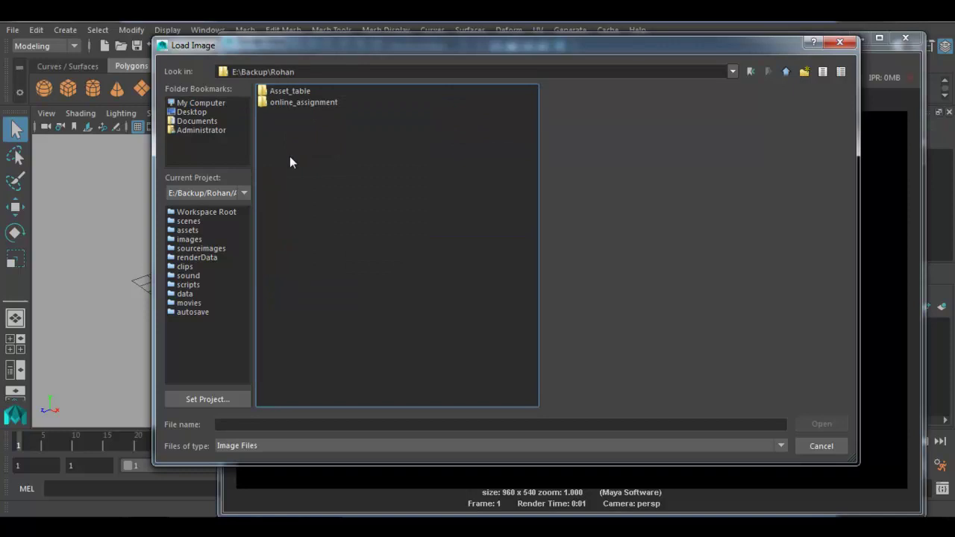
left_click(282, 101)
double_click(282, 102)
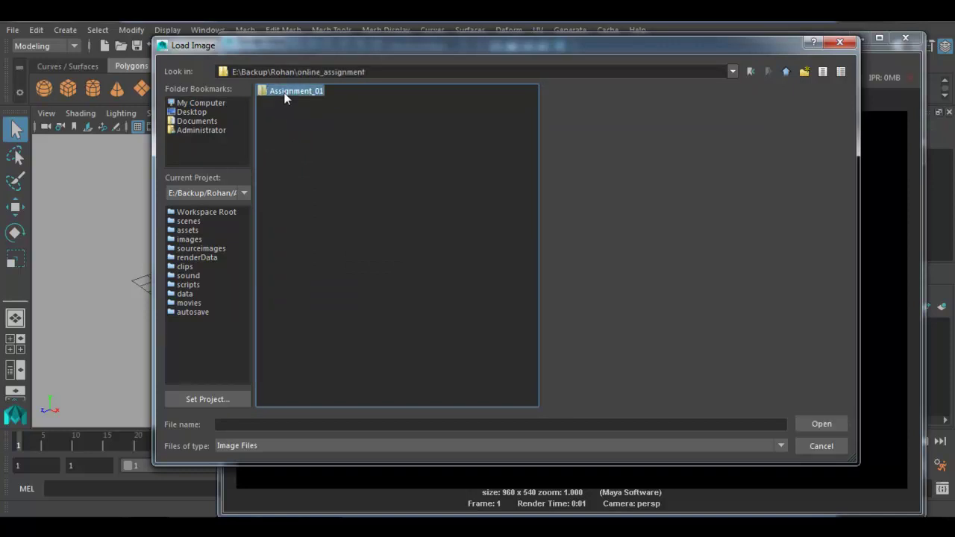
double_click(283, 91)
left_click(288, 91)
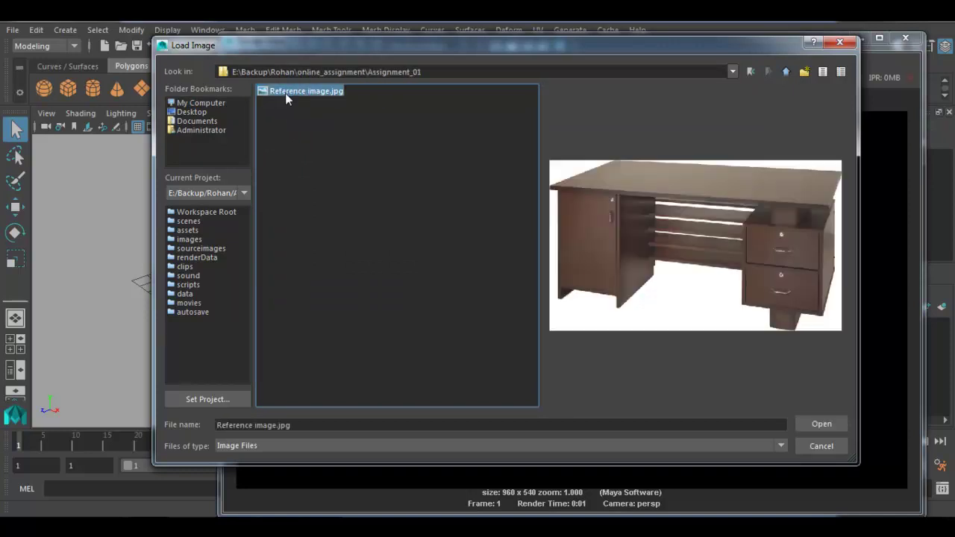
left_click(814, 425)
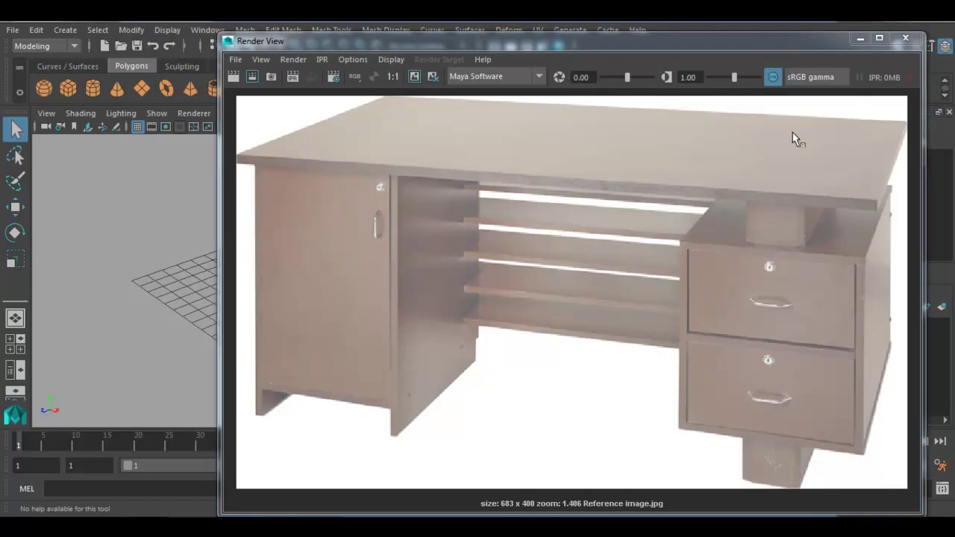
Turn on sRGB gamma and shrink the render window to sit beside the viewport.
left_click(773, 78)
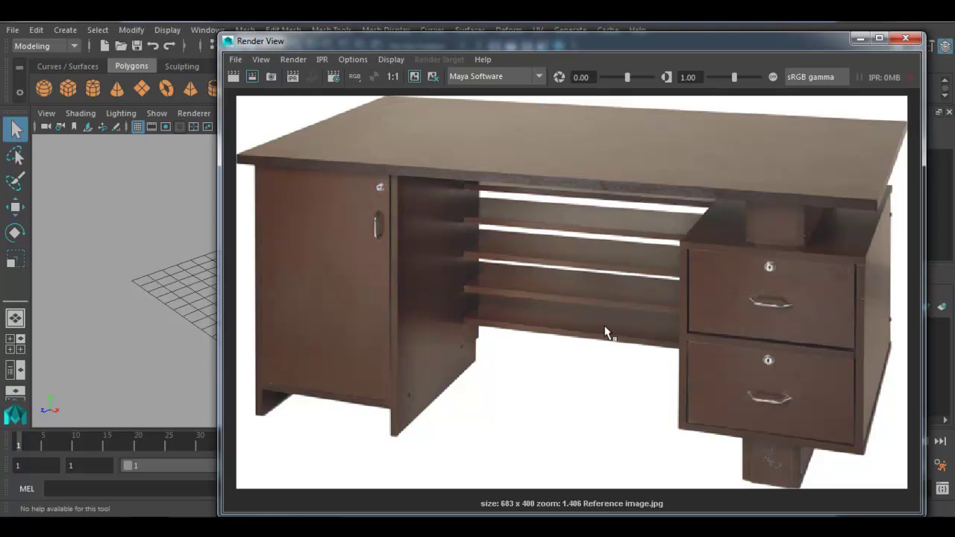
left_click_drag(219, 33, 528, 185)
left_click_drag(637, 190, 639, 96)
left_click_drag(533, 87, 552, 116)
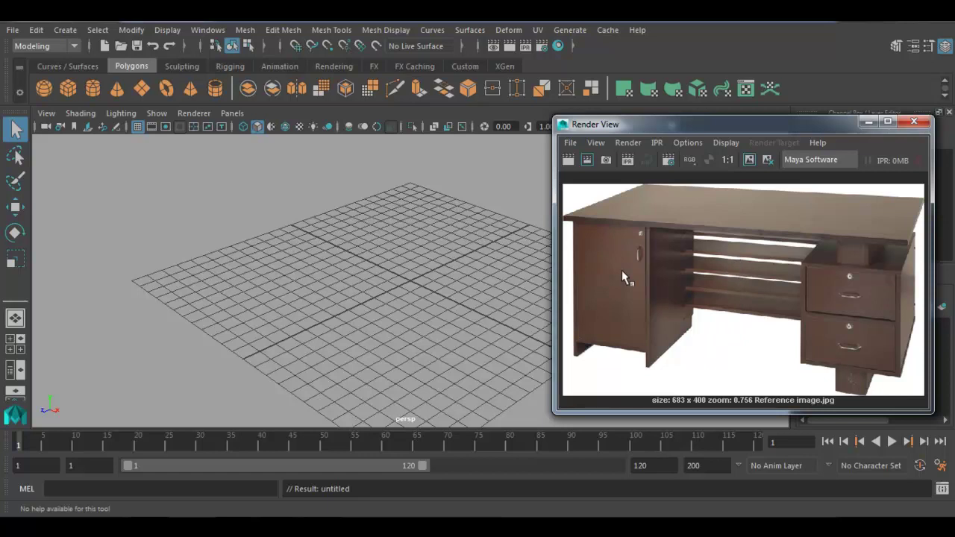
In the Modeling menu set, create a polygon cube and raise it above the grid.
left_click(72, 47)
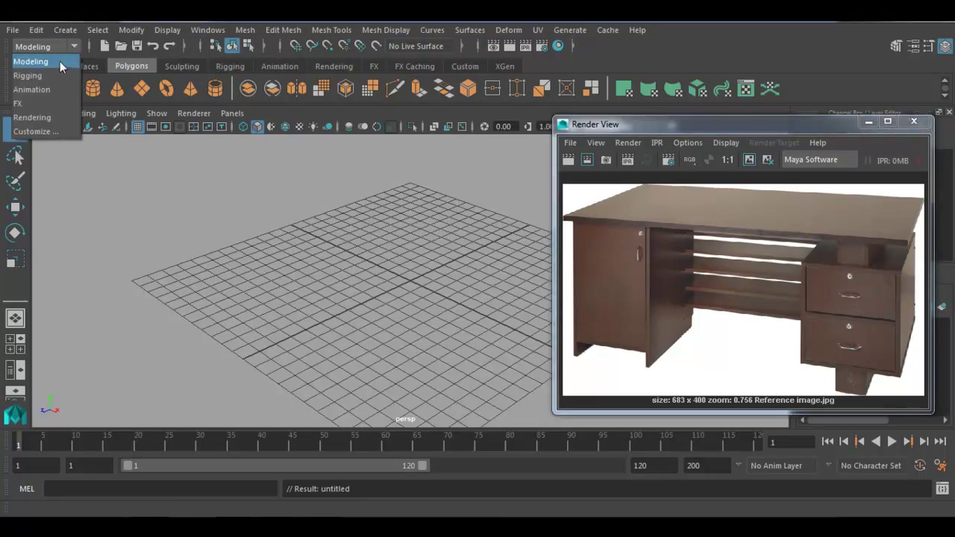
left_click(59, 61)
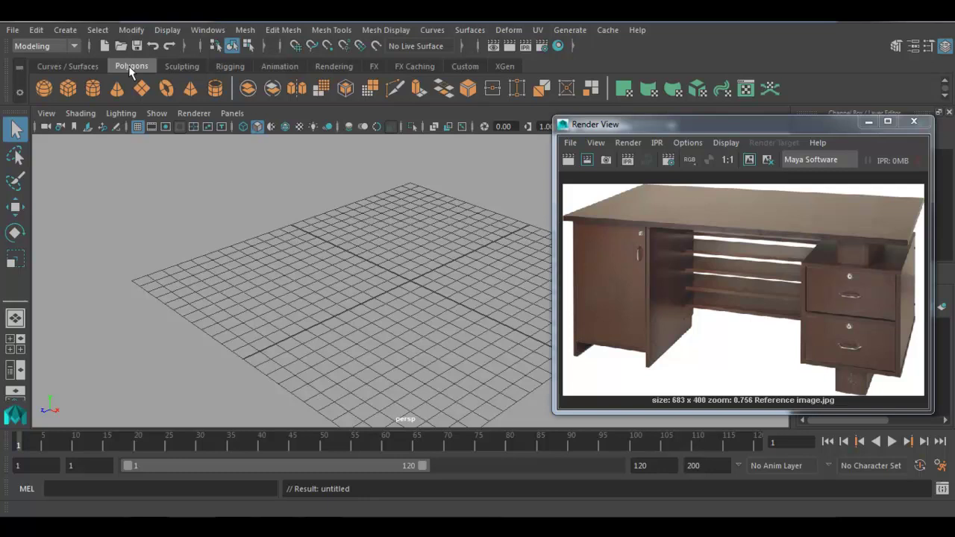
left_click(64, 88)
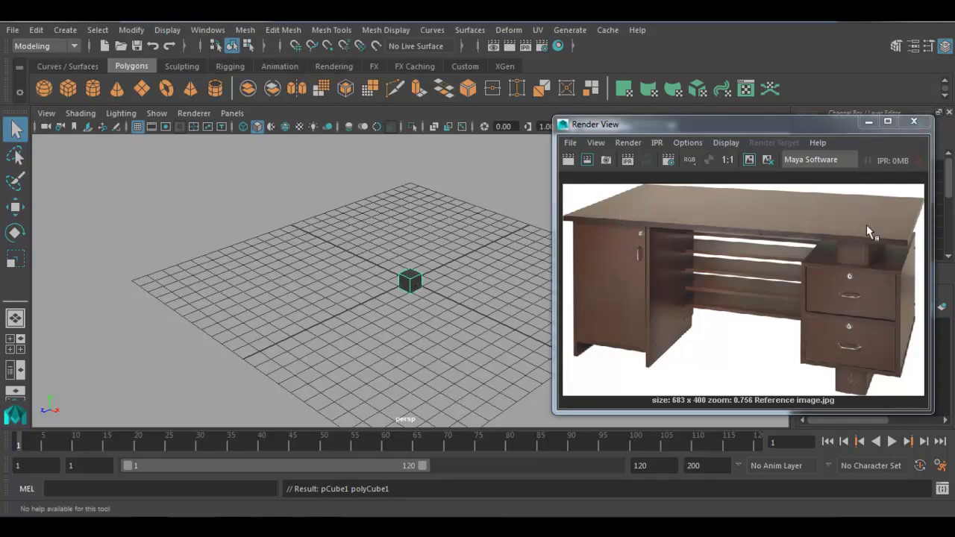
right_click_drag(397, 296, 459, 324, "alt")
left_click_drag(459, 323, 350, 288, "alt")
key("w")
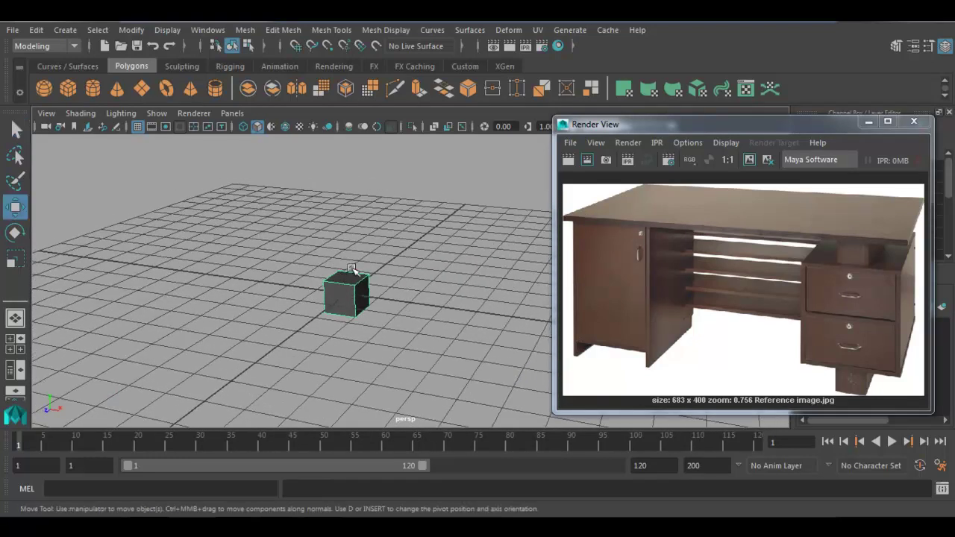
left_click_drag(348, 225, 342, 131)
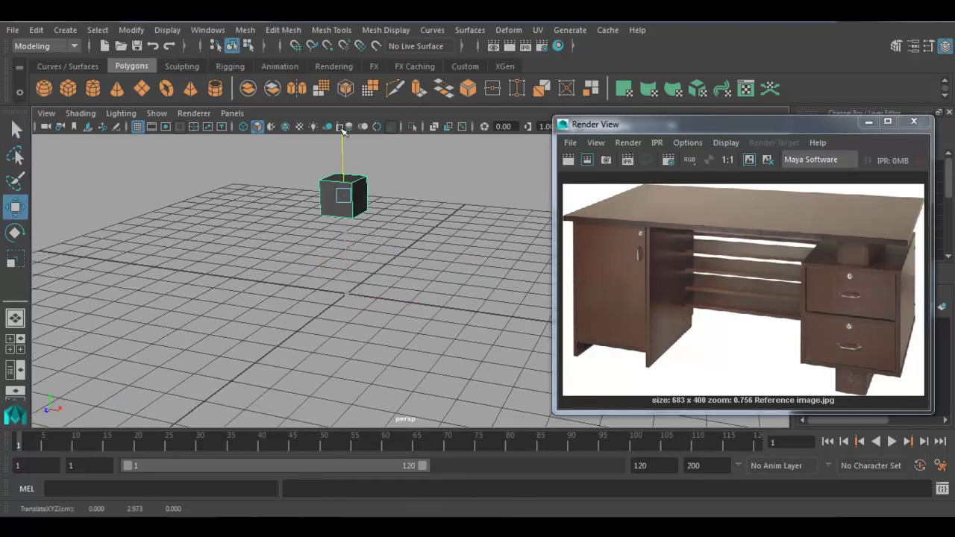
scroll(363, 240, "down", 4)
In the top view, stretch the cube wide along X and deeper along Z.
key("space")
key("space")
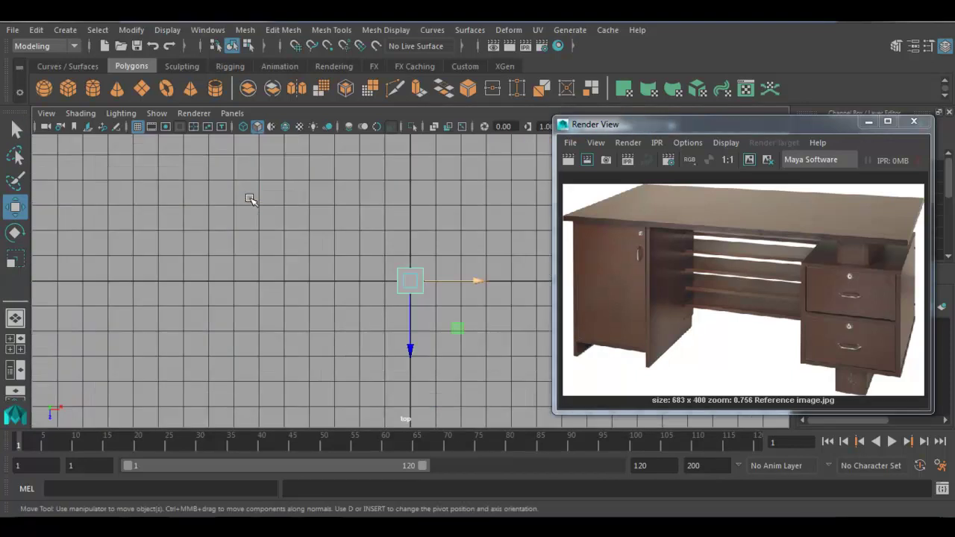
left_click_drag(654, 128, 707, 178)
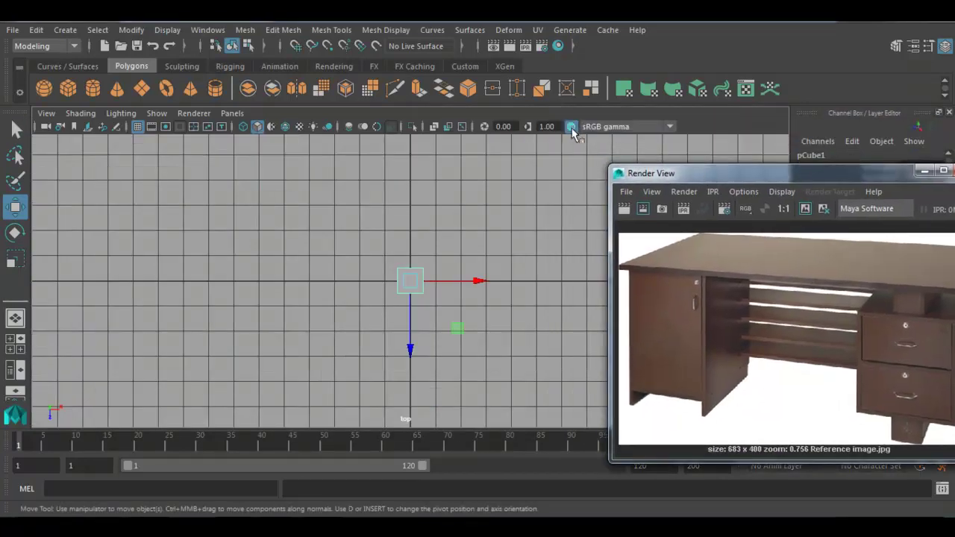
right_click_drag(418, 275, 423, 309, "alt")
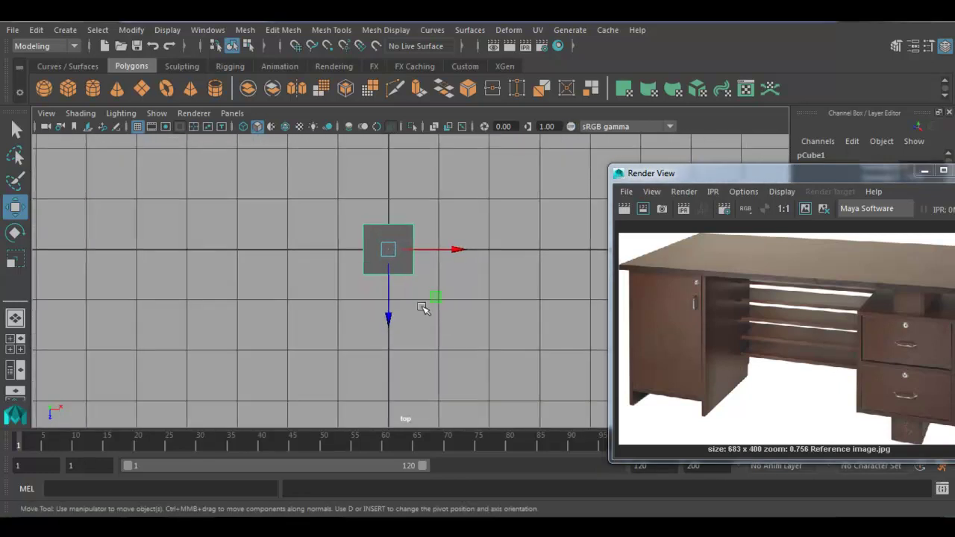
key("r")
left_click_drag(453, 250, 524, 254)
left_click_drag(452, 252, 494, 252)
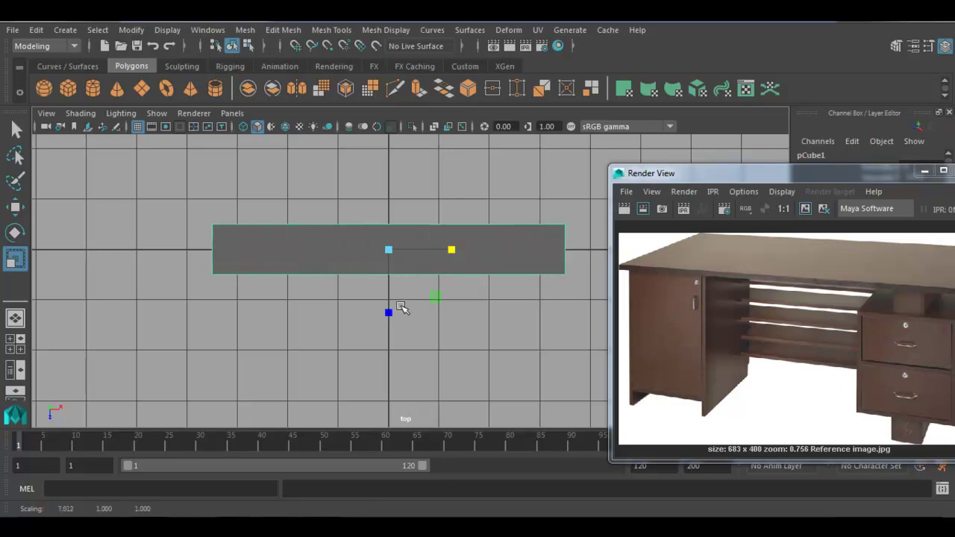
left_click_drag(389, 314, 388, 373)
left_click_drag(389, 313, 389, 326)
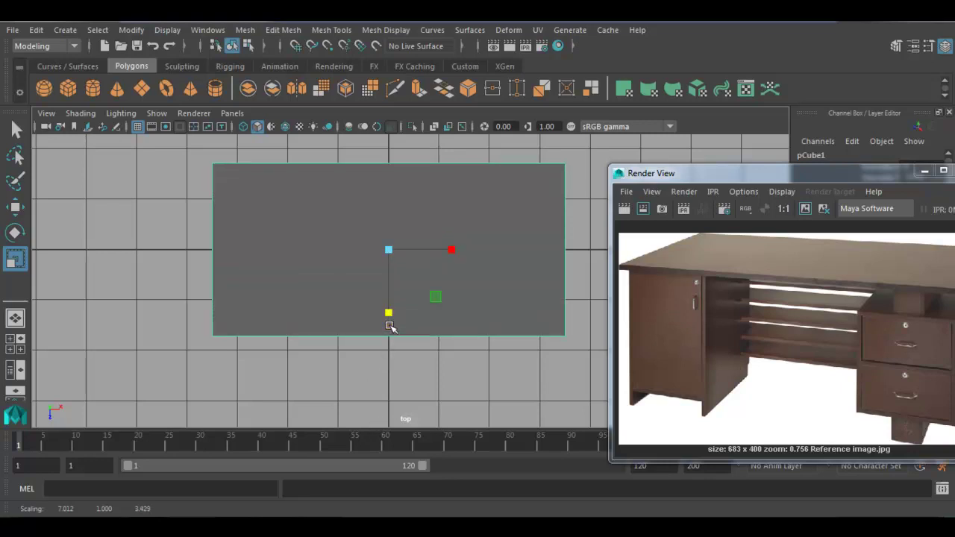
In the front view, flatten the box into a thin slab and raise it higher.
key("space")
key("space")
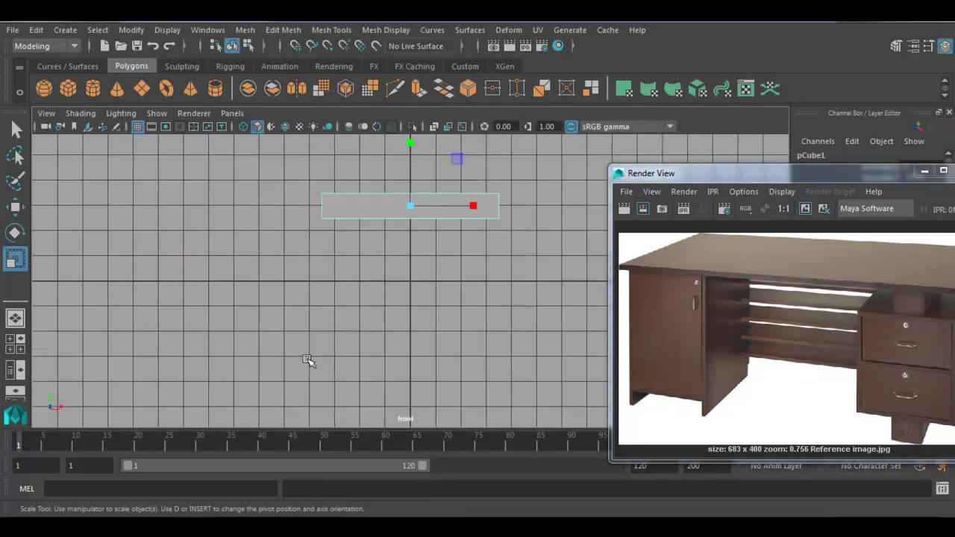
middle_click_drag(416, 254, 380, 321, "alt")
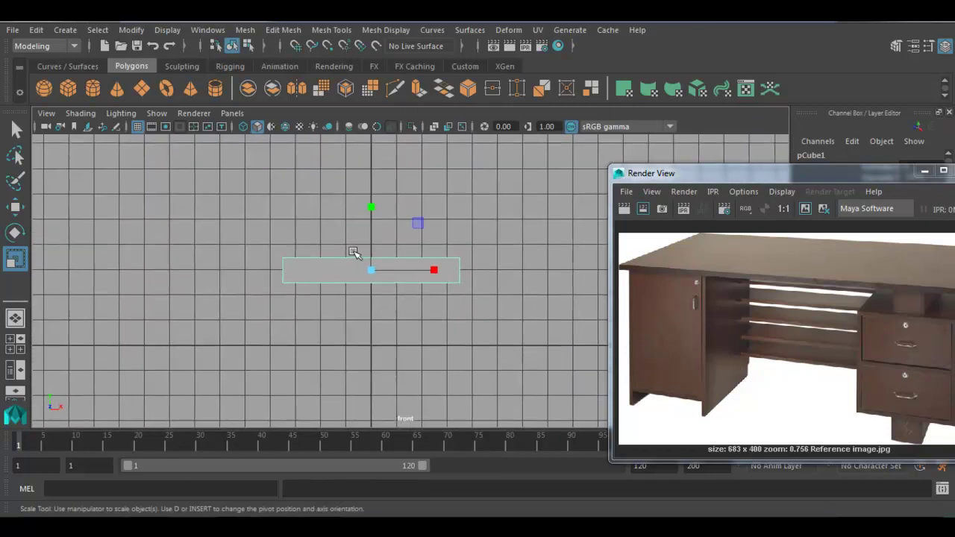
right_click_drag(354, 252, 425, 296, "alt")
left_click_drag(363, 204, 360, 254)
key("w")
left_click_drag(364, 203, 360, 154)
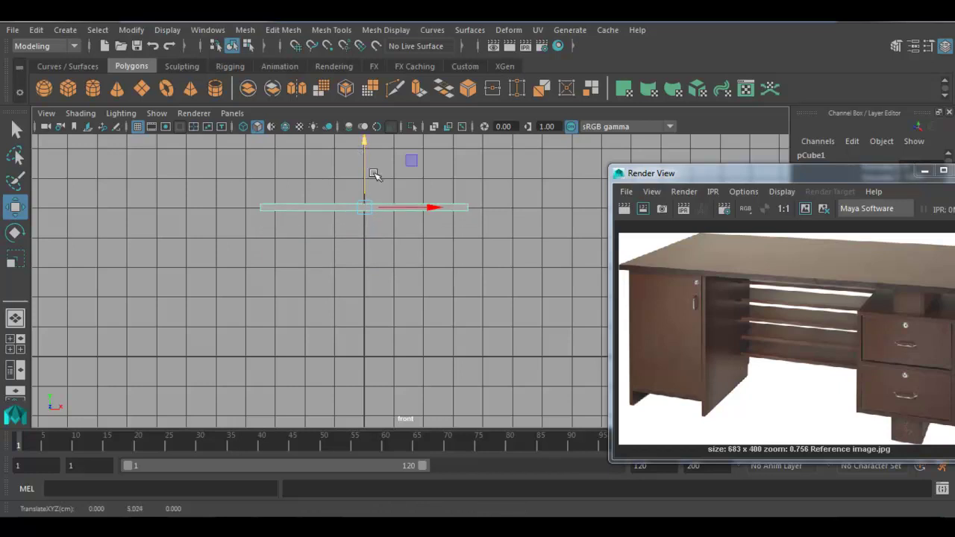
Widen the slab further along X and deepen it front to back.
left_click_drag(533, 217, 448, 293, "alt")
left_click_drag(693, 174, 615, 121)
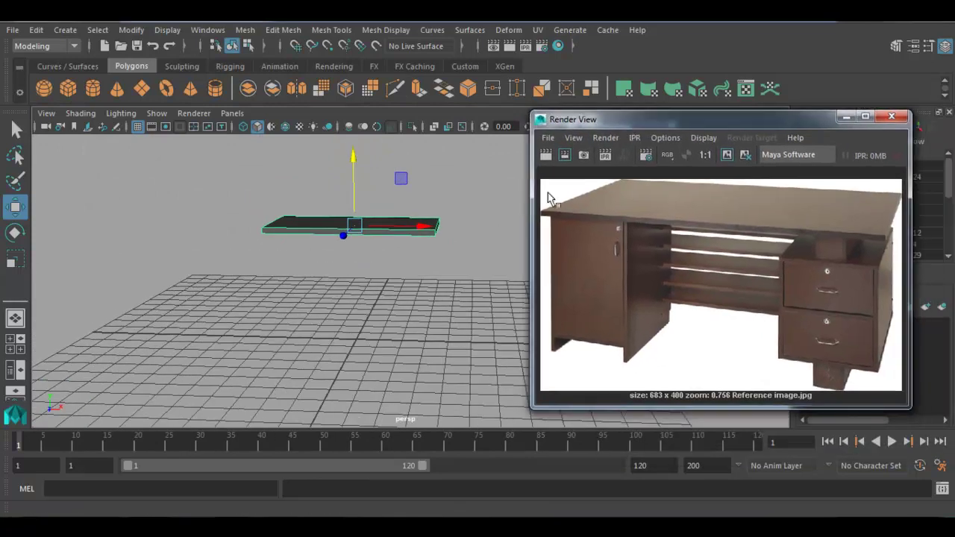
key("r")
left_click_drag(424, 228, 444, 233)
left_click_drag(420, 277, 375, 354, "alt")
left_click_drag(316, 271, 308, 310)
left_click_drag(308, 310, 344, 258, "alt")
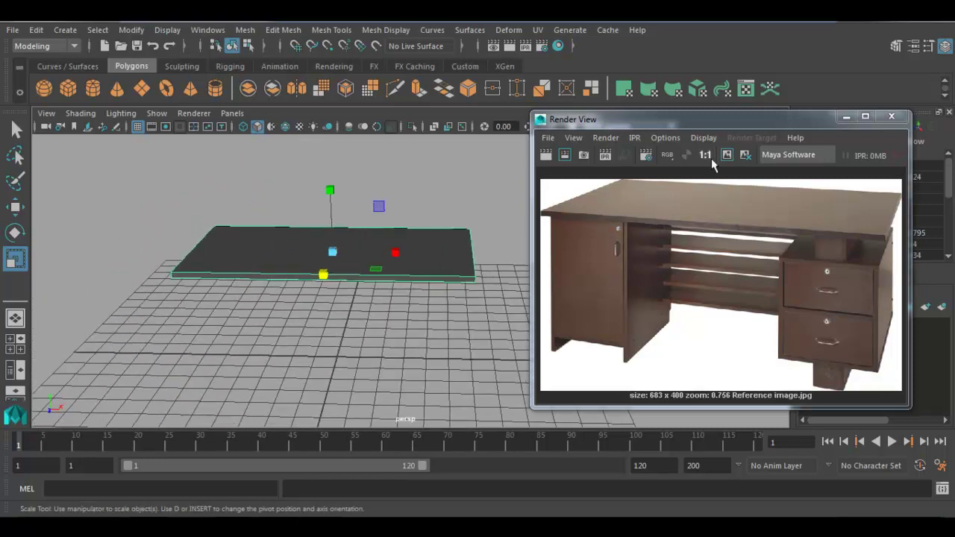
Rename pCube1 to Table_top in the Channel Box.
left_click_drag(769, 122, 755, 250)
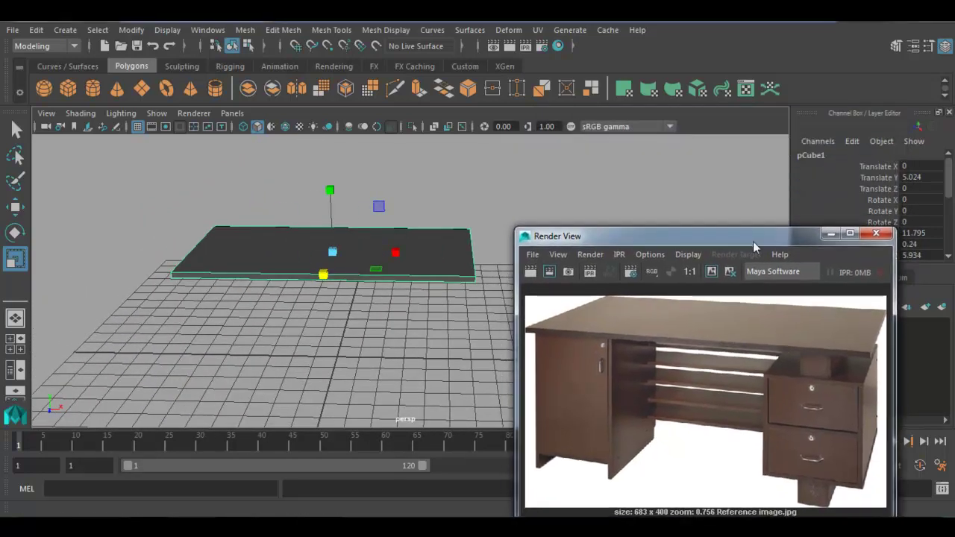
double_click(814, 155)
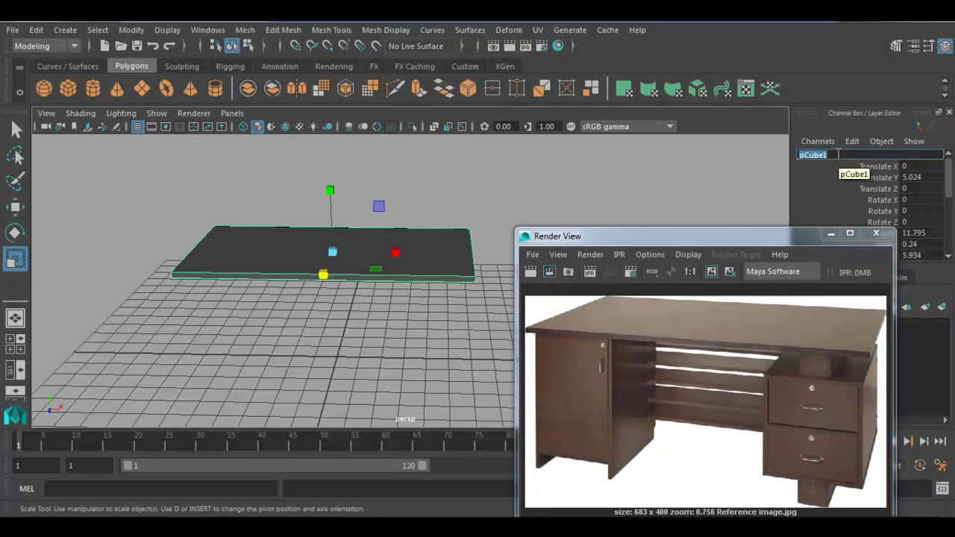
type("Table_top")
key("Return")
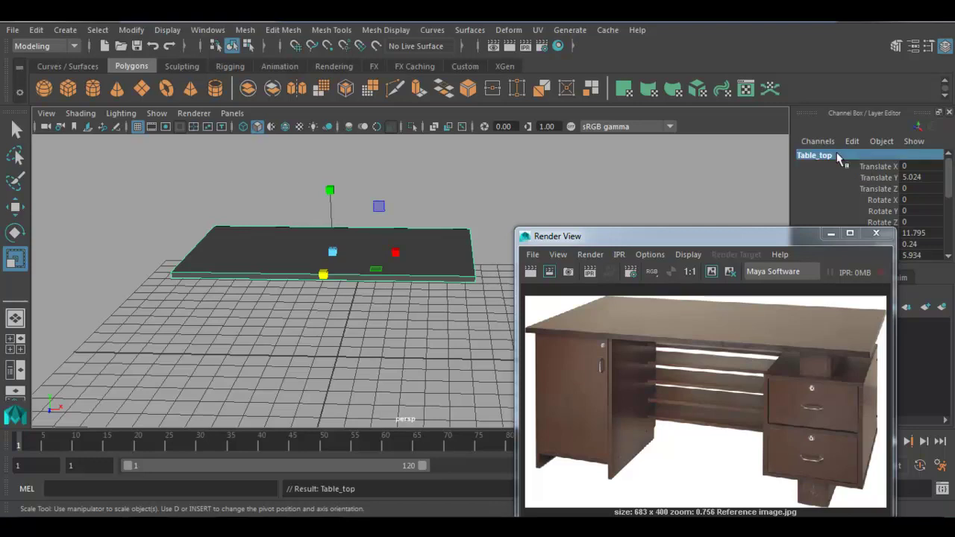
left_click_drag(738, 242, 737, 179)
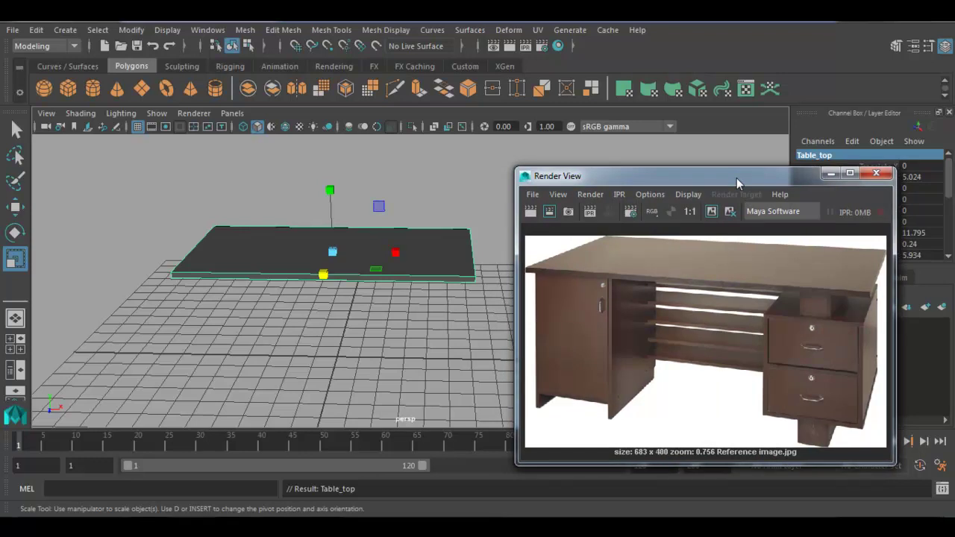
left_click_drag(819, 185, 869, 193)
left_click_drag(343, 246, 403, 278, "alt")
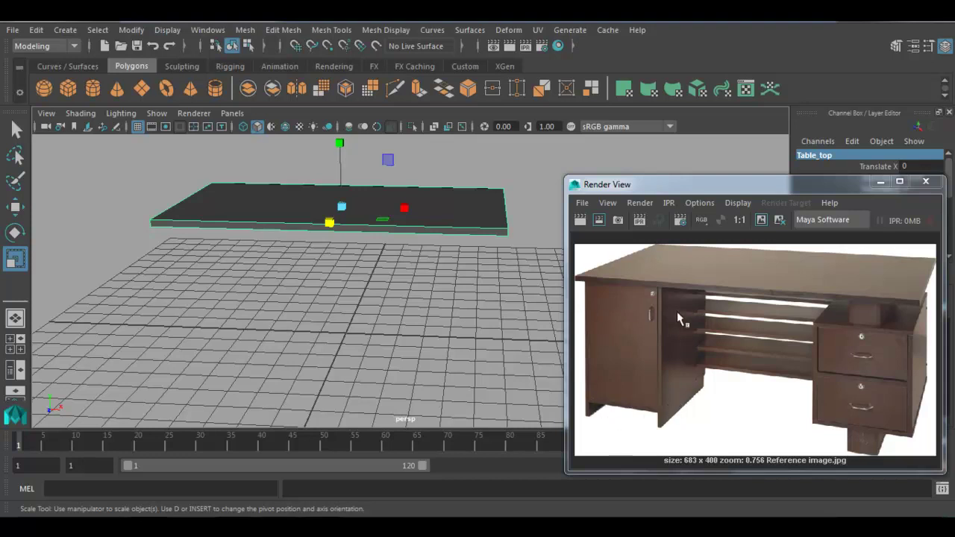
left_click_drag(344, 282, 369, 271, "alt")
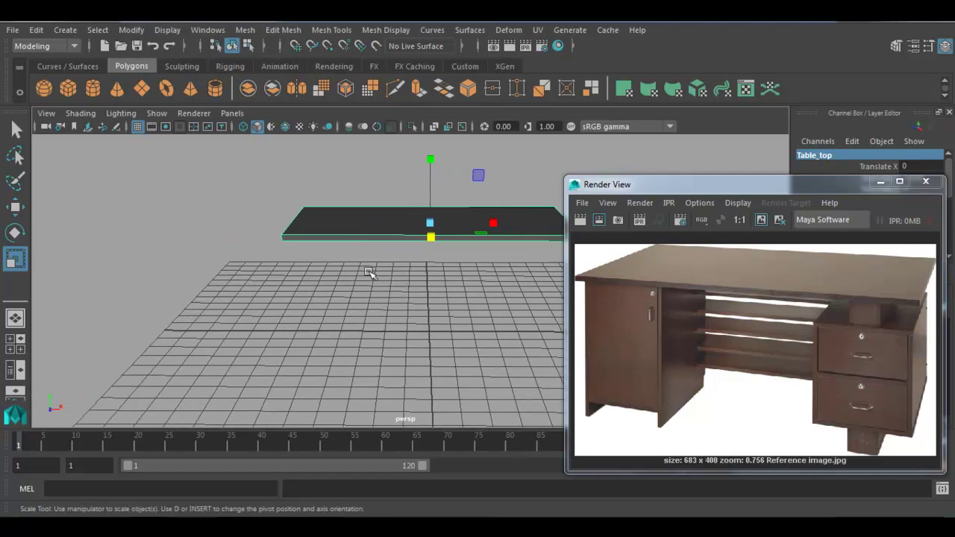
Create a second polygon cube below the tabletop, raised and shifted slightly left.
left_click(67, 88)
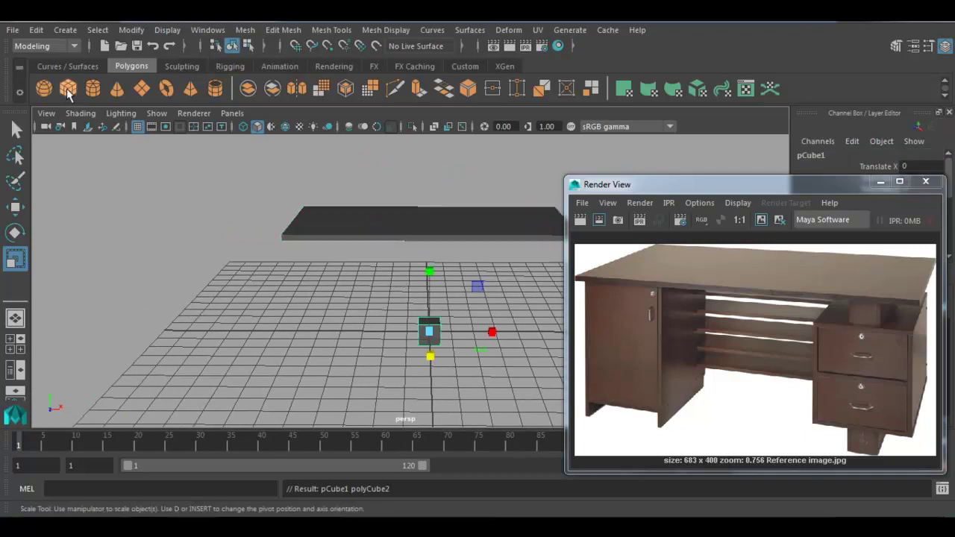
key("w")
left_click_drag(441, 283, 440, 264)
left_click_drag(497, 313, 332, 297)
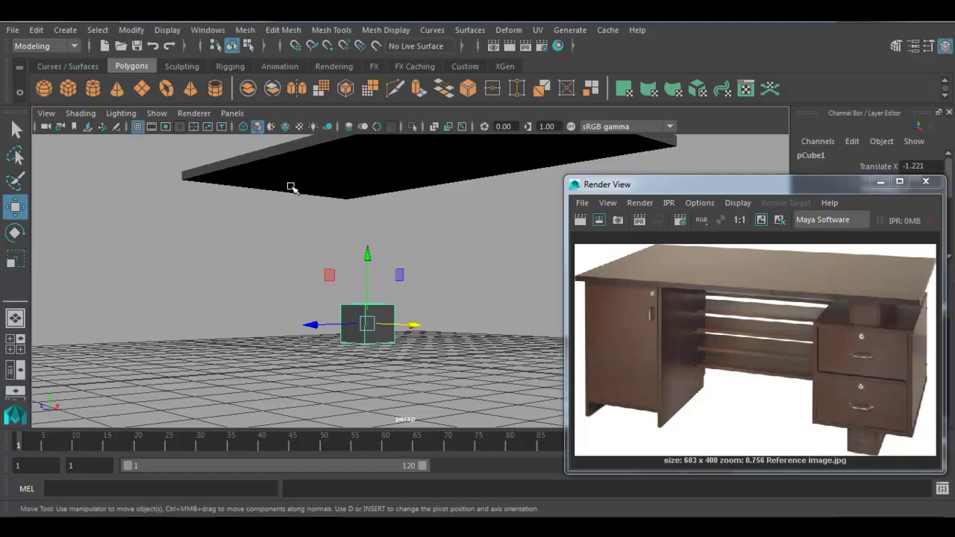
left_click(279, 252)
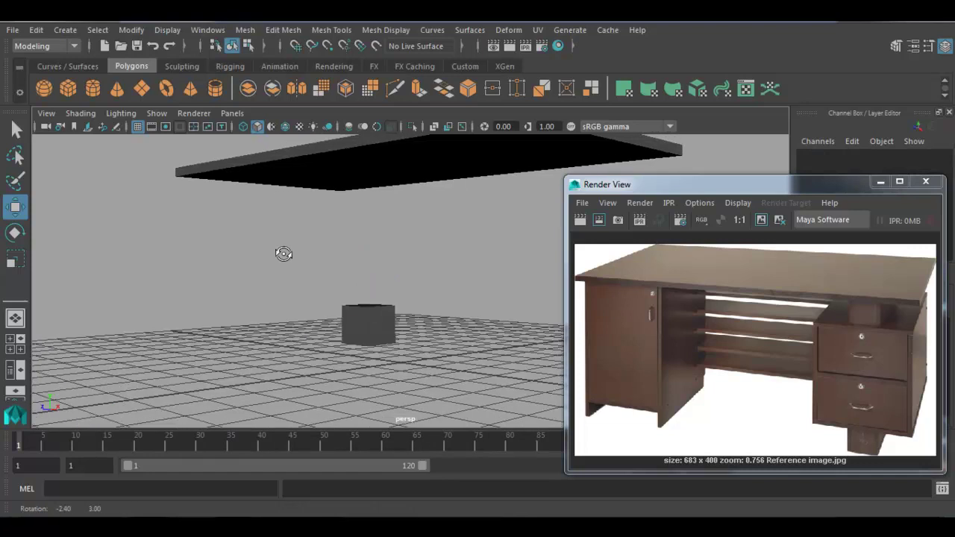
left_click(131, 31)
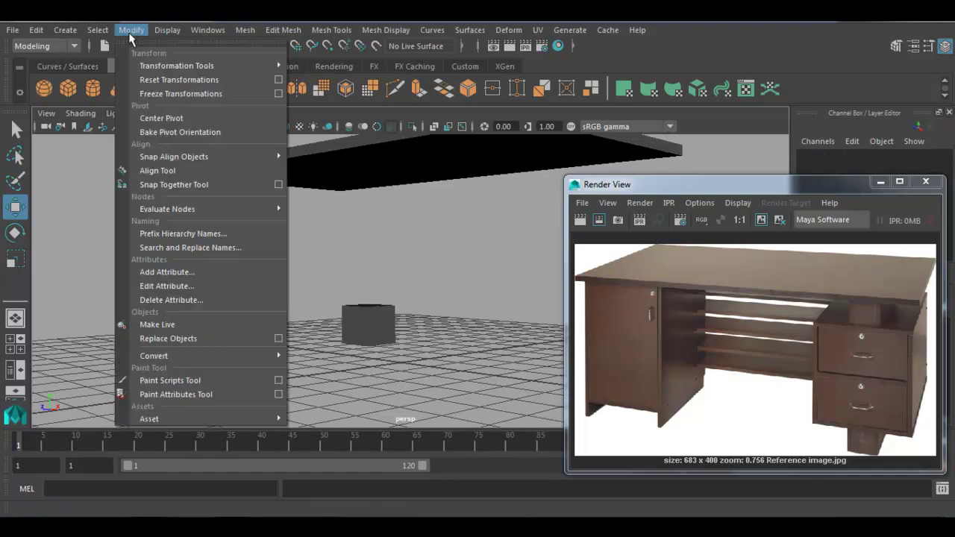
Snap the small cube's top face flush against the Table_top underside near its left end.
left_click(174, 184)
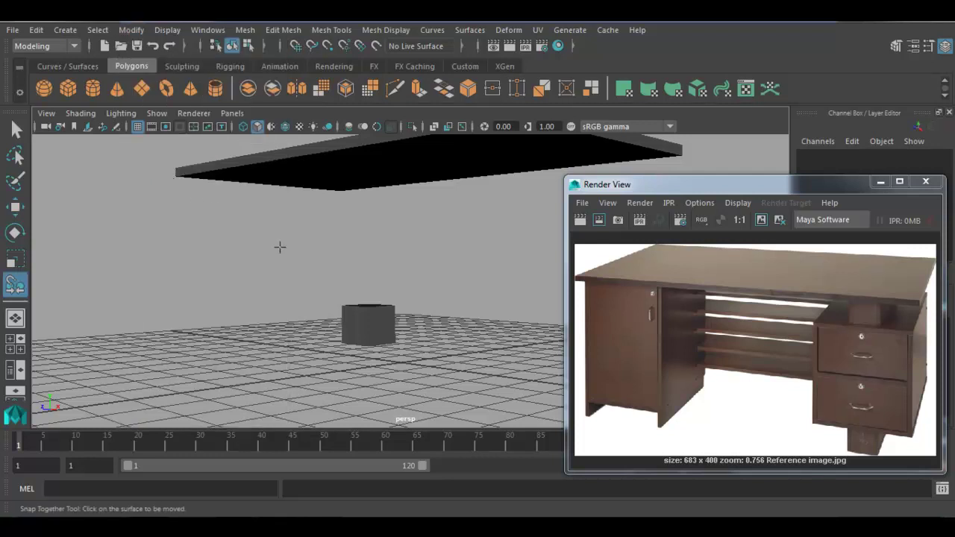
left_click_drag(400, 314, 475, 404, "alt")
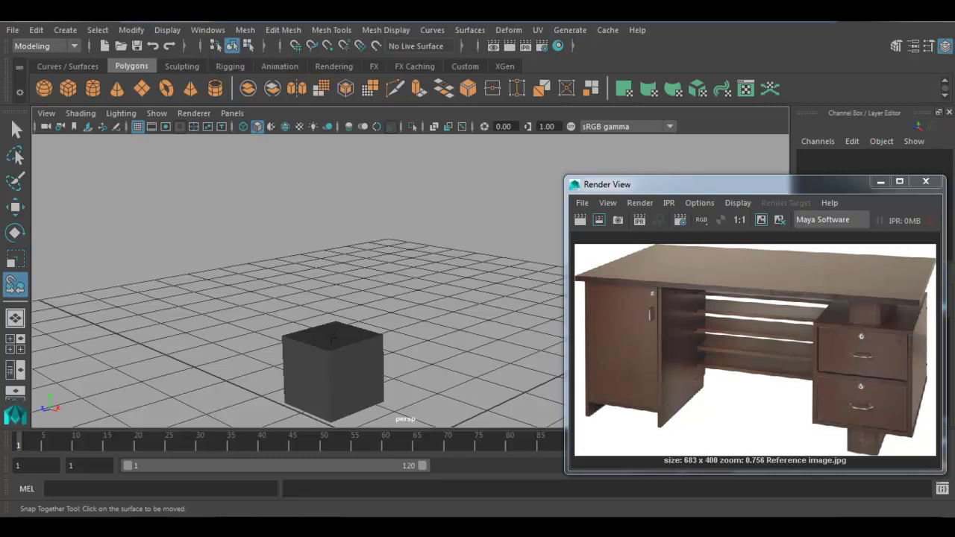
left_click(331, 338)
left_click_drag(331, 337, 433, 313, "alt")
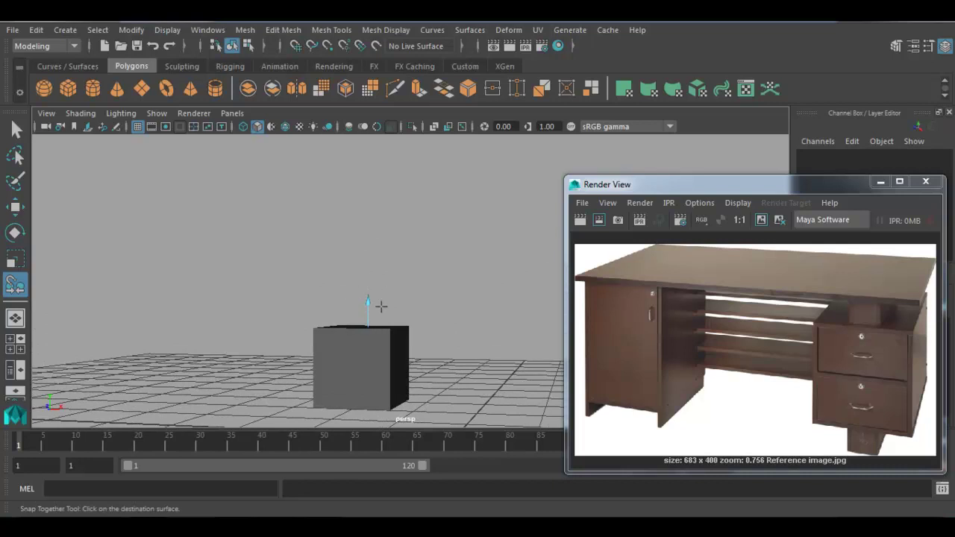
left_click_drag(386, 304, 326, 245, "alt")
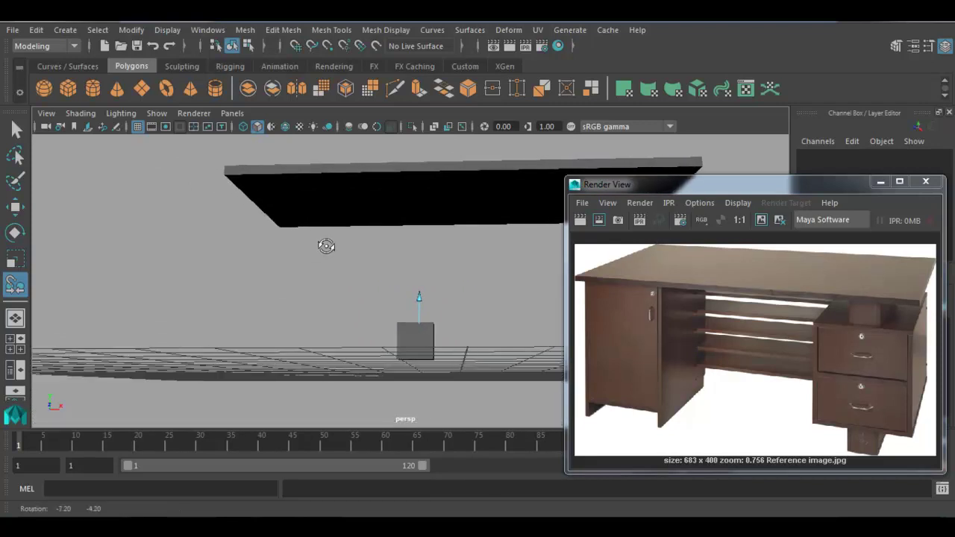
left_click(289, 206)
mouse_move(347, 263)
left_mouse_down("alt")
mouse_move(289, 279)
mouse_move(343, 277)
left_mouse_up("alt")
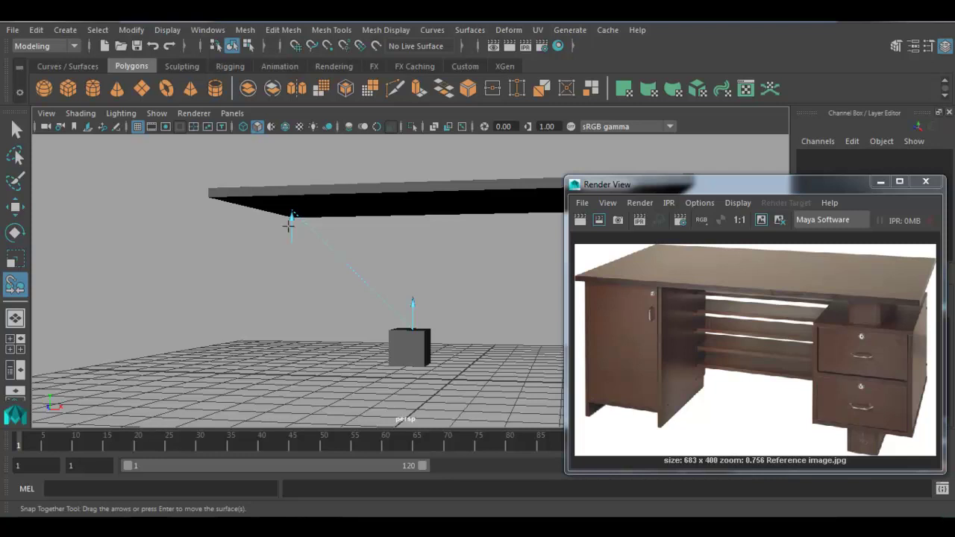
key("Return")
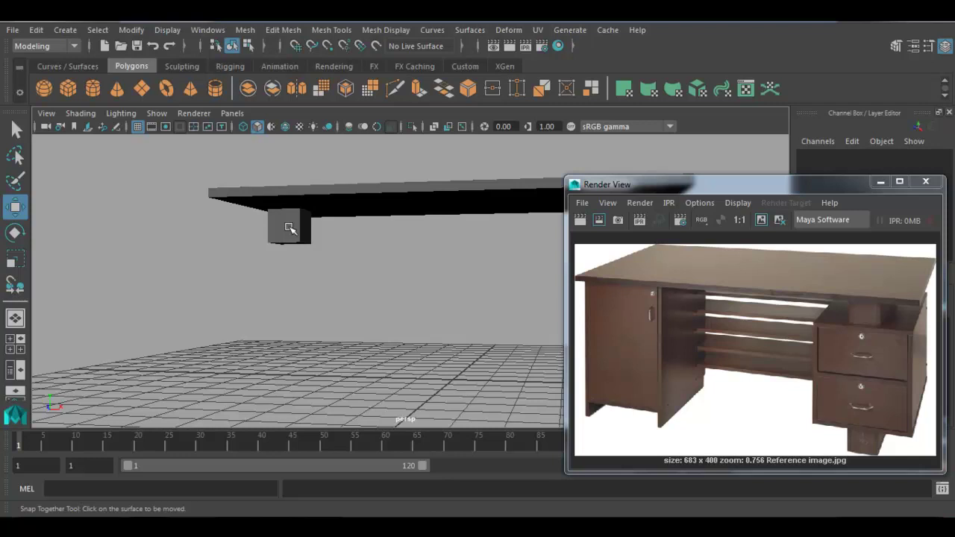
left_click_drag(321, 258, 444, 262, "alt")
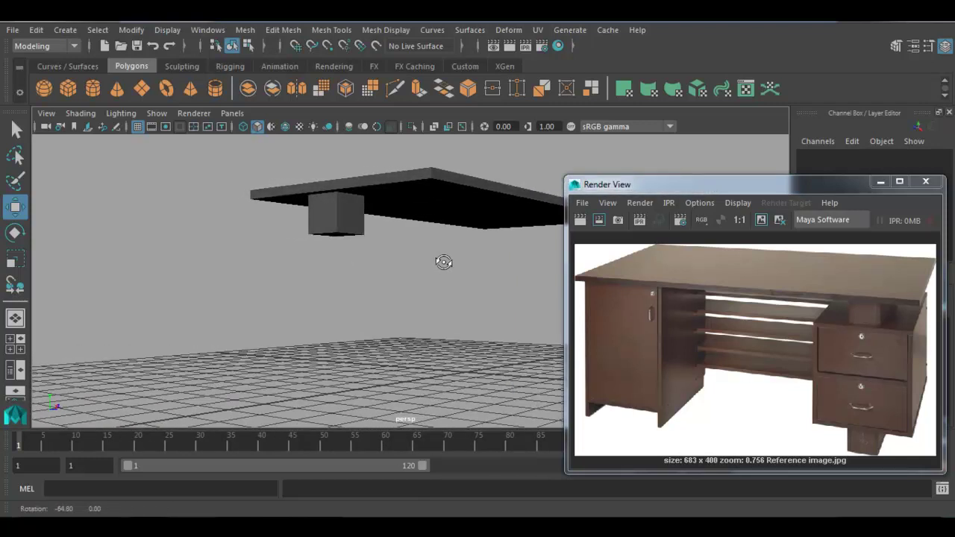
left_click_drag(444, 262, 366, 265, "alt")
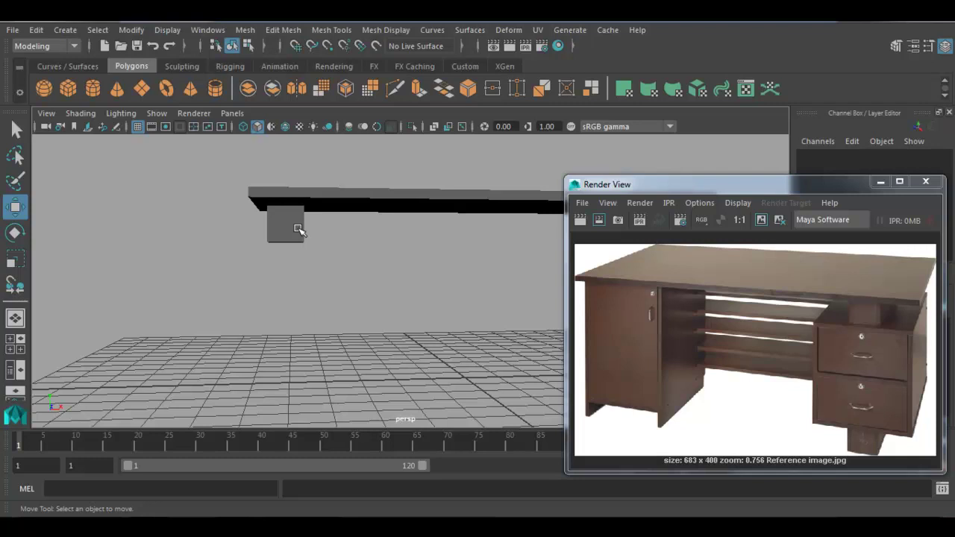
In a wireframe top view, scale the small cube thin along X and shift it left.
key("space")
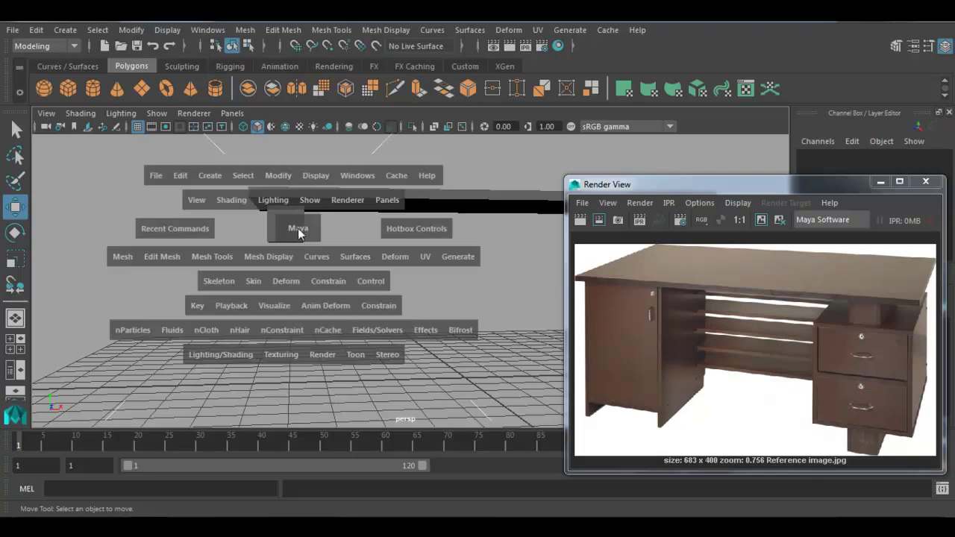
key("space")
scroll(271, 218, "down", 6)
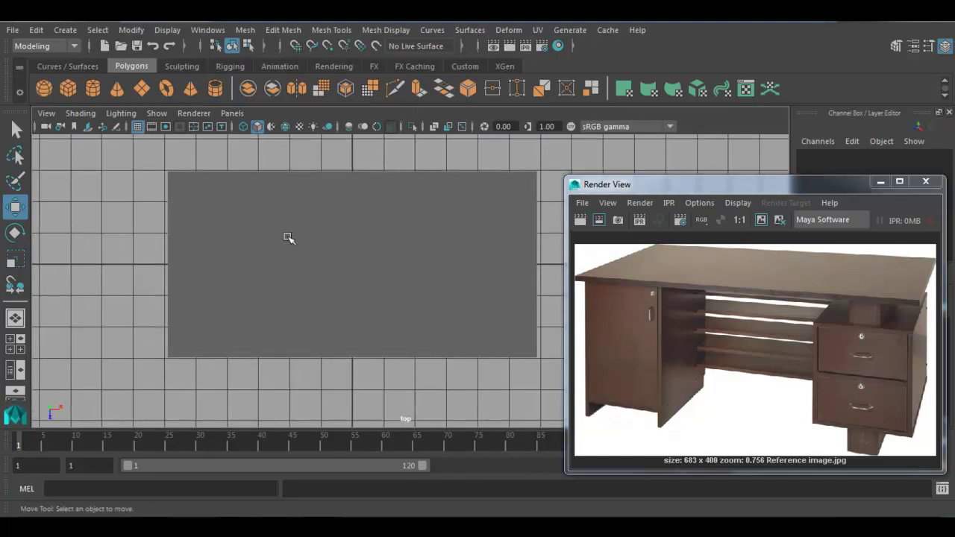
key("4")
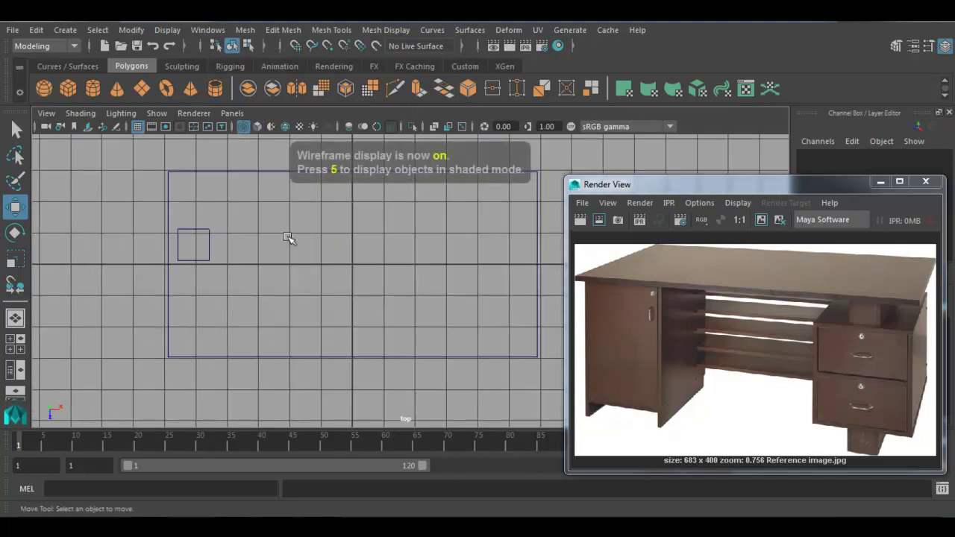
left_click_drag(226, 218, 192, 277)
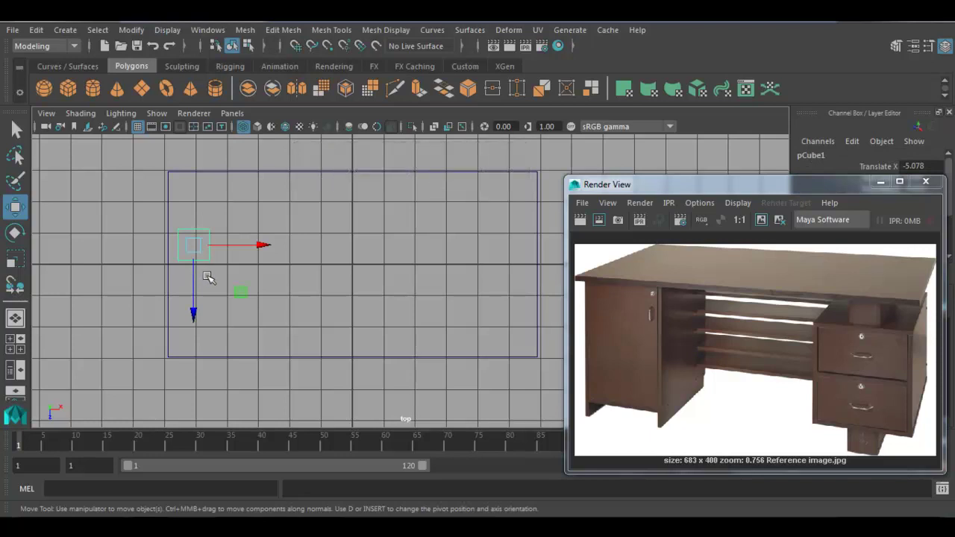
key("r")
left_click_drag(253, 245, 205, 249)
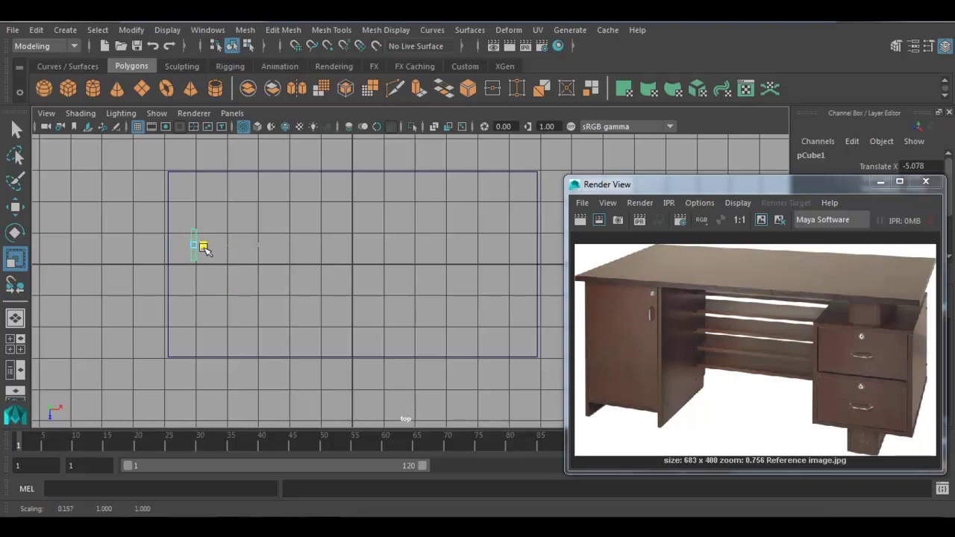
middle_click_drag(207, 256, 284, 252, "alt")
scroll(299, 250, "up", 2)
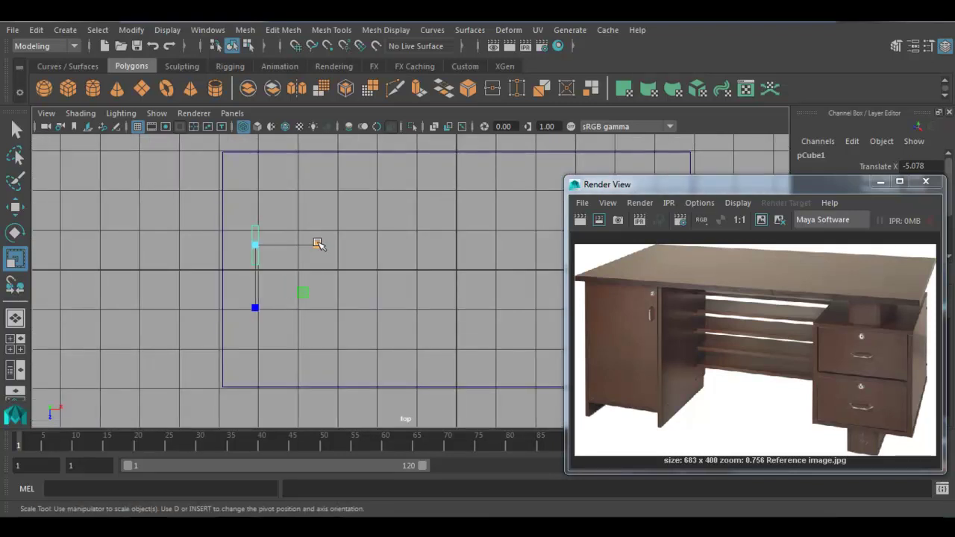
key("w")
left_click_drag(318, 246, 298, 251)
Stretch the cube front to back into a long panel and move it into place.
key("r")
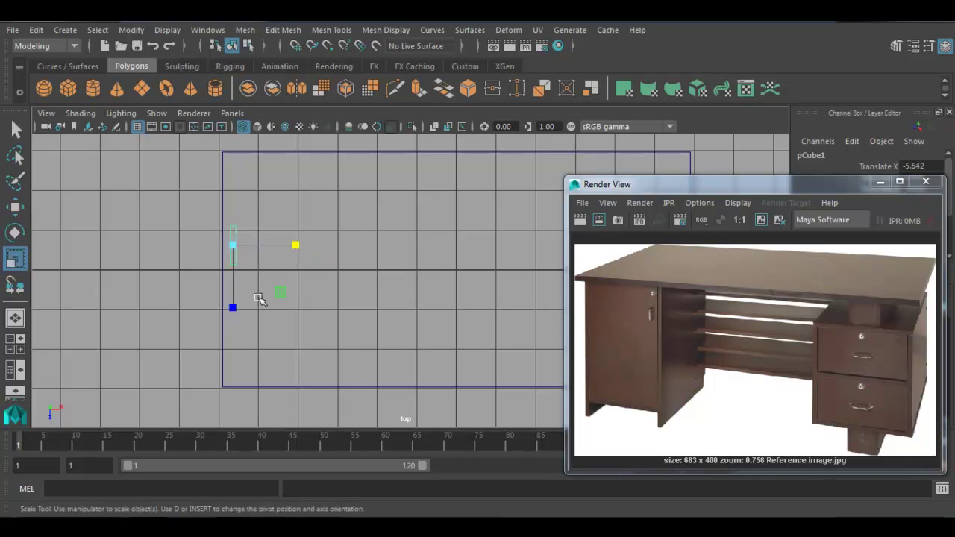
left_click_drag(234, 306, 249, 422)
left_click_drag(234, 306, 241, 365)
key("w")
left_click_drag(233, 284, 235, 305)
middle_click_drag(234, 304, 321, 277, "alt")
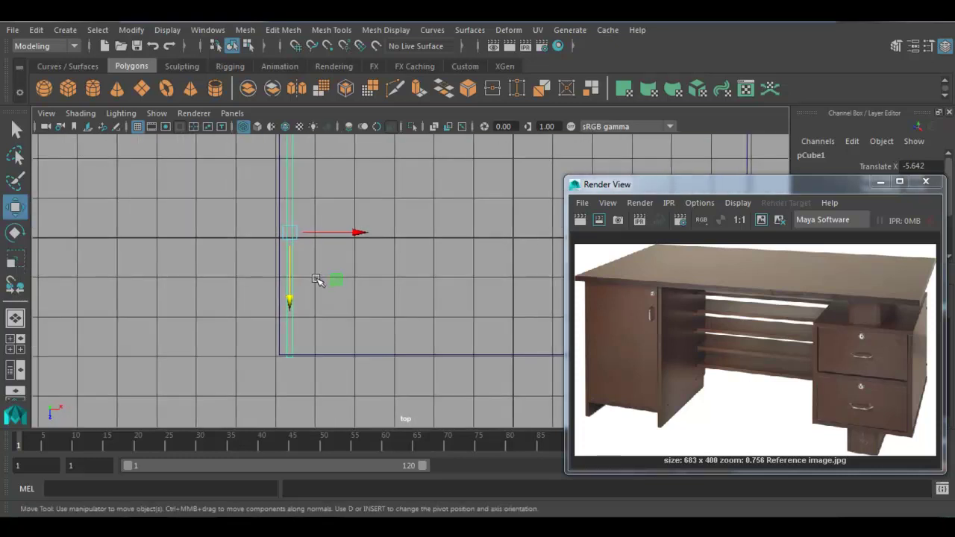
left_click_drag(292, 297, 291, 305)
middle_click_drag(338, 271, 309, 342, "alt")
Trim the panel's depth and align it with the tabletop's left end at 0.130 × 1 × 6.362.
key("r")
left_click_drag(309, 345, 303, 337)
key("w")
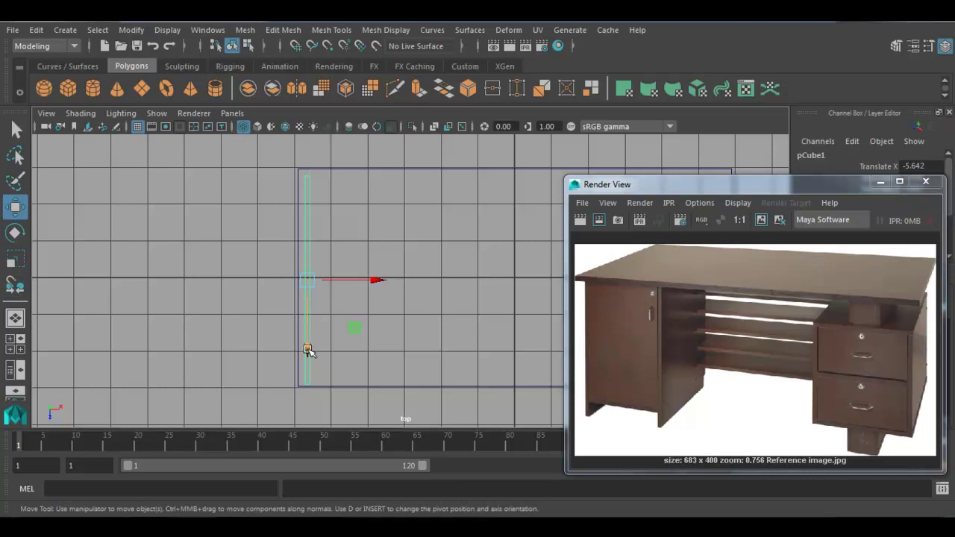
left_click_drag(308, 352, 306, 349)
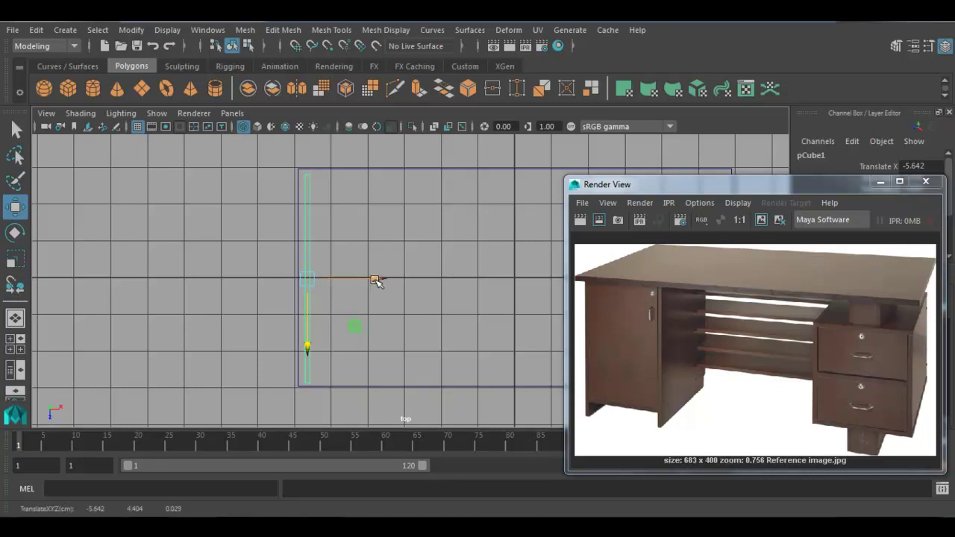
left_click_drag(377, 280, 376, 280)
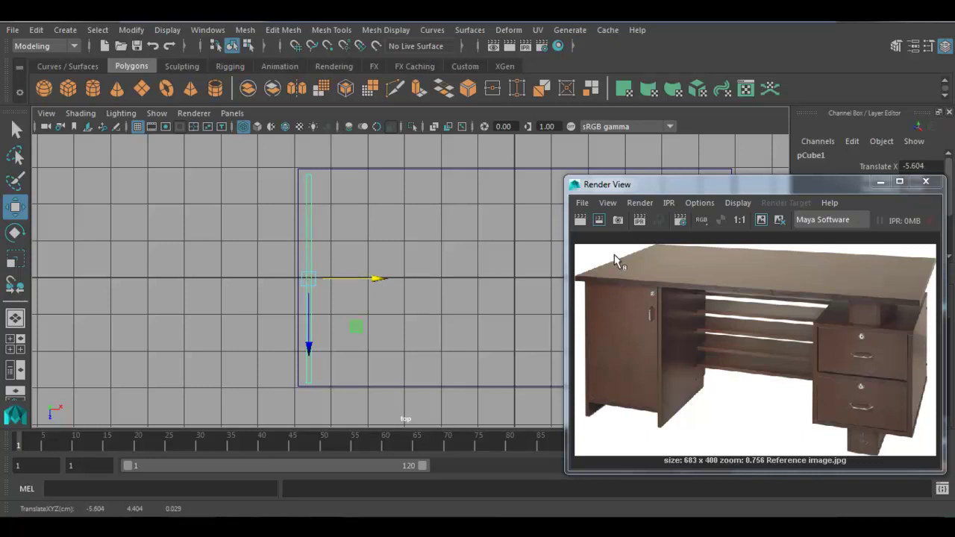
left_click_drag(309, 349, 307, 348)
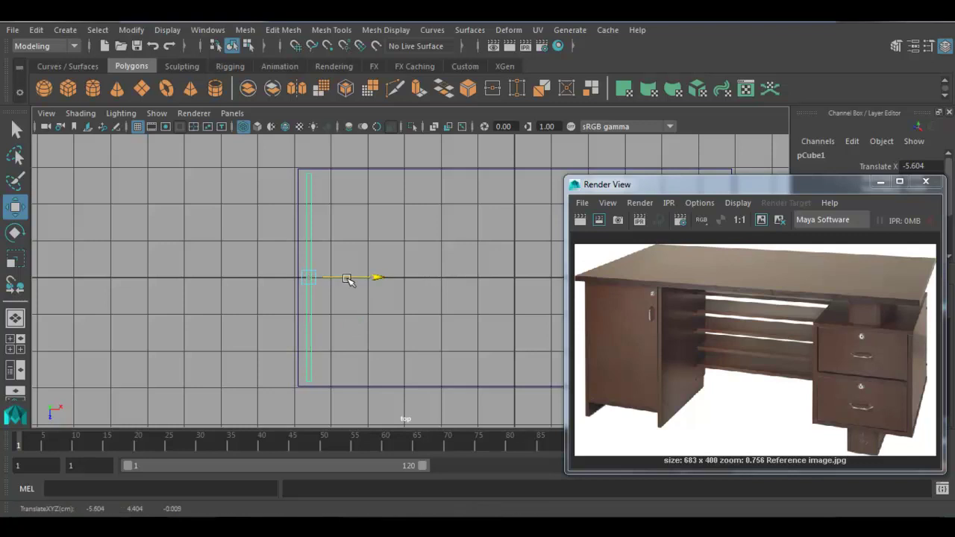
key("space")
key("space")
Frame the thin panel in the front view and scale it taller.
middle_click_drag(331, 288, 341, 316, "alt")
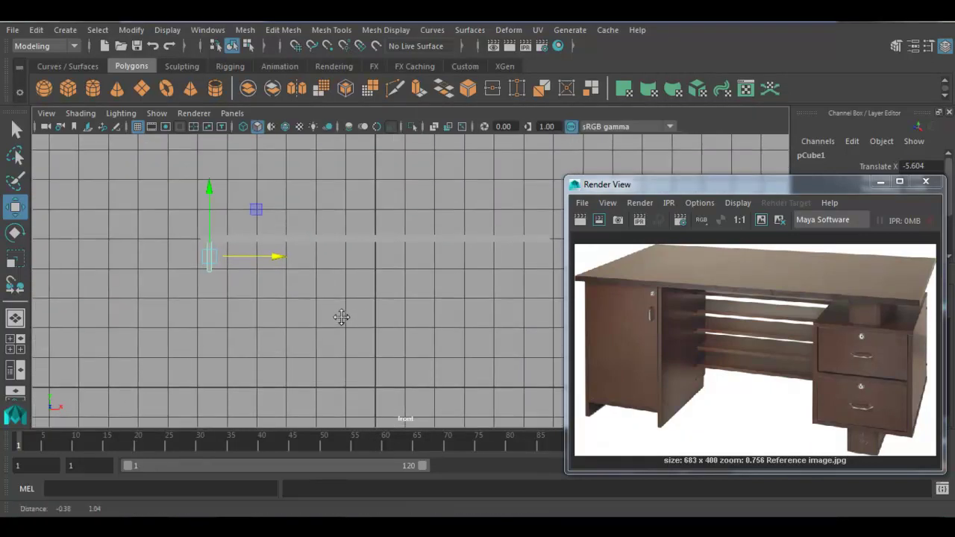
left_click_drag(807, 188, 840, 154)
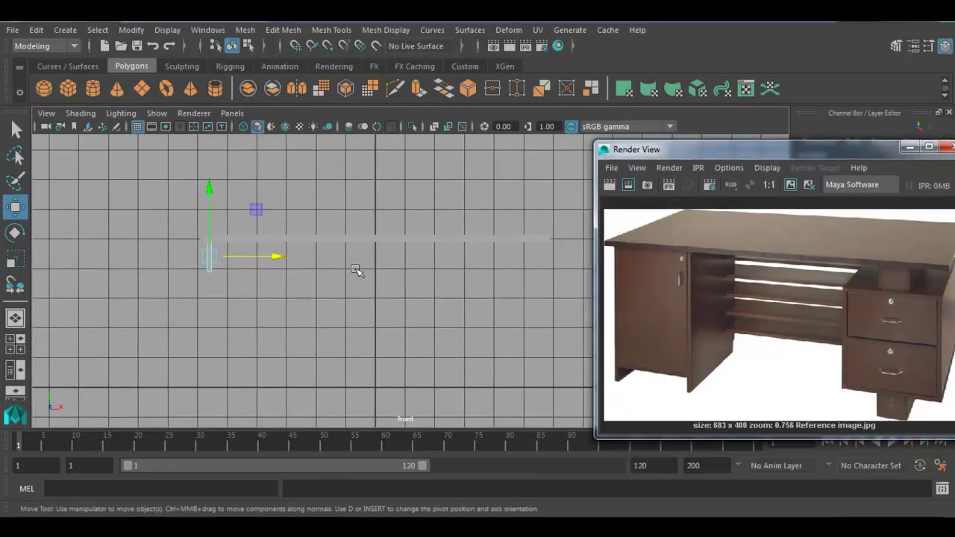
middle_click_drag(359, 271, 385, 252, "alt")
middle_click_drag(288, 249, 365, 259, "alt")
right_click_drag(365, 258, 422, 348, "alt")
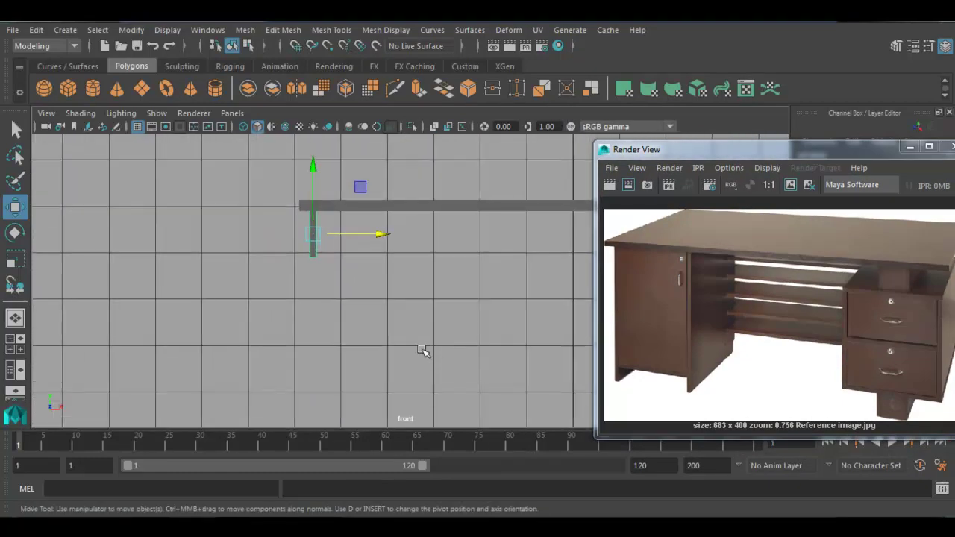
key("r")
scroll(348, 271, "up", 2)
scroll(336, 241, "up", 2)
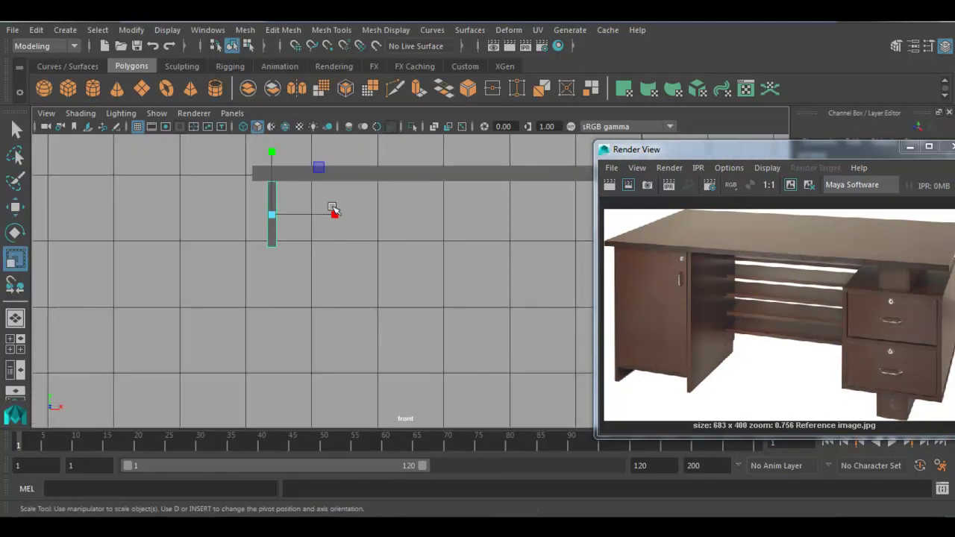
left_click_drag(332, 214, 348, 215)
scroll(324, 249, "down", 2)
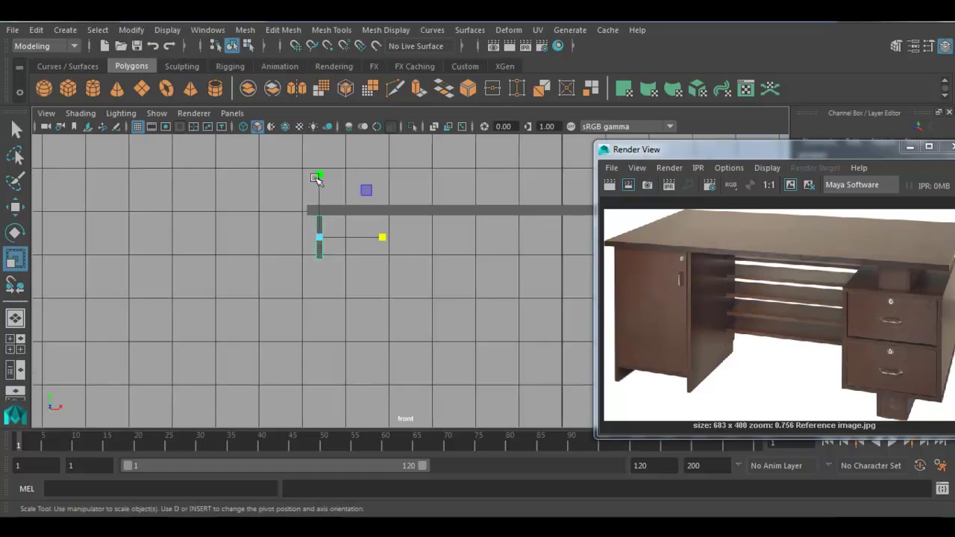
left_click_drag(325, 170, 321, 237)
Thicken the panel slightly and lengthen it further upward.
key("w")
key("r")
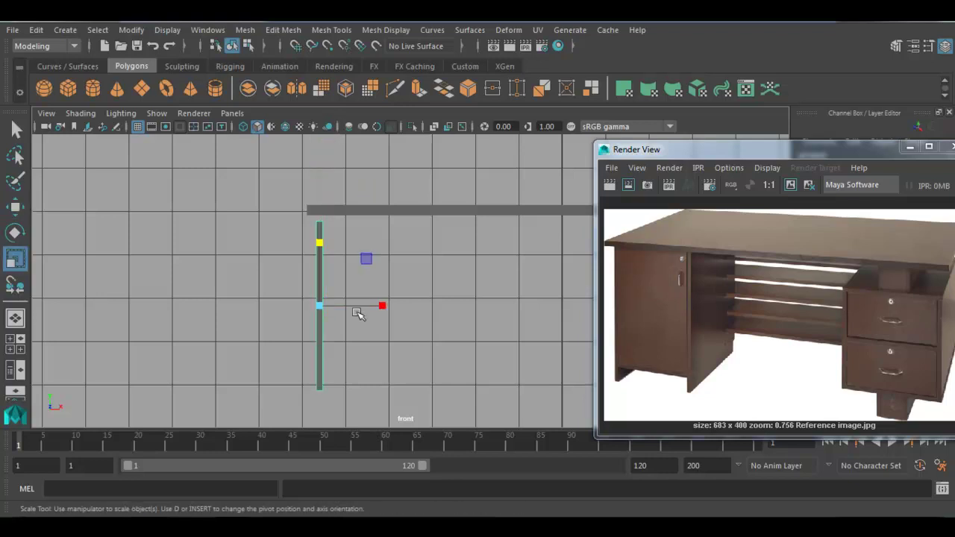
left_click_drag(382, 306, 396, 304)
scroll(395, 305, "down", 2)
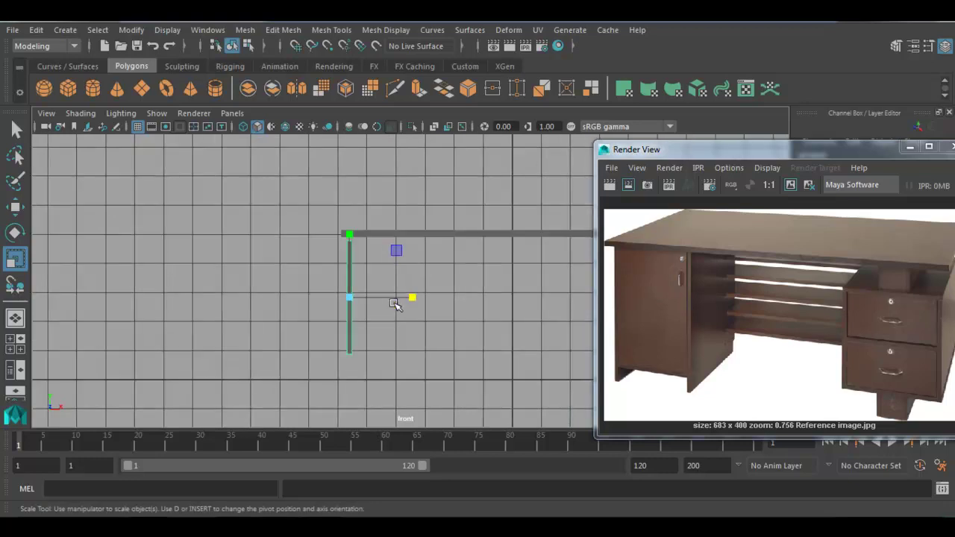
scroll(396, 304, "down", 1)
key("w")
key("r")
left_click_drag(359, 233, 341, 252)
Slide the panel sideways under the tabletop's left end.
key("w")
key("r")
key("w")
scroll(376, 281, "up", 2)
key("r")
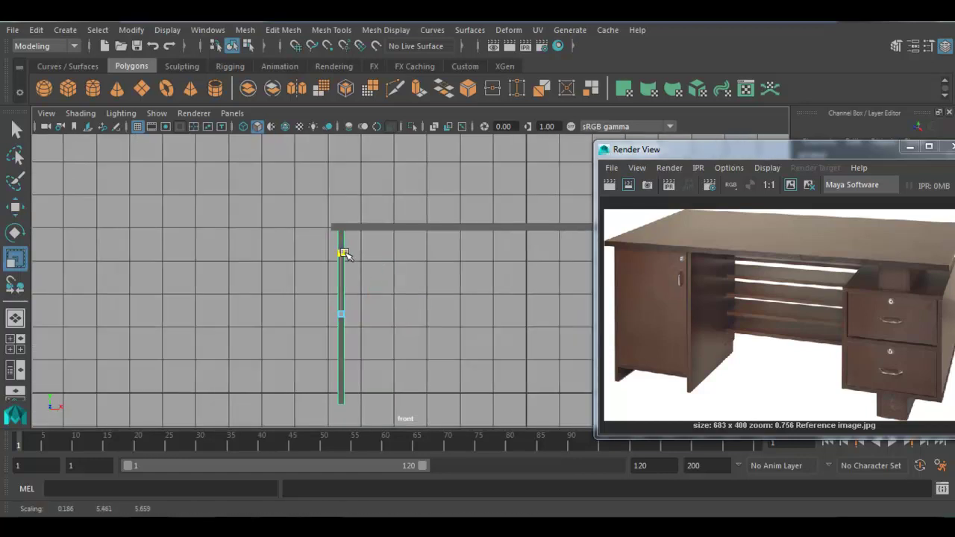
key("w")
left_click_drag(405, 315, 410, 315)
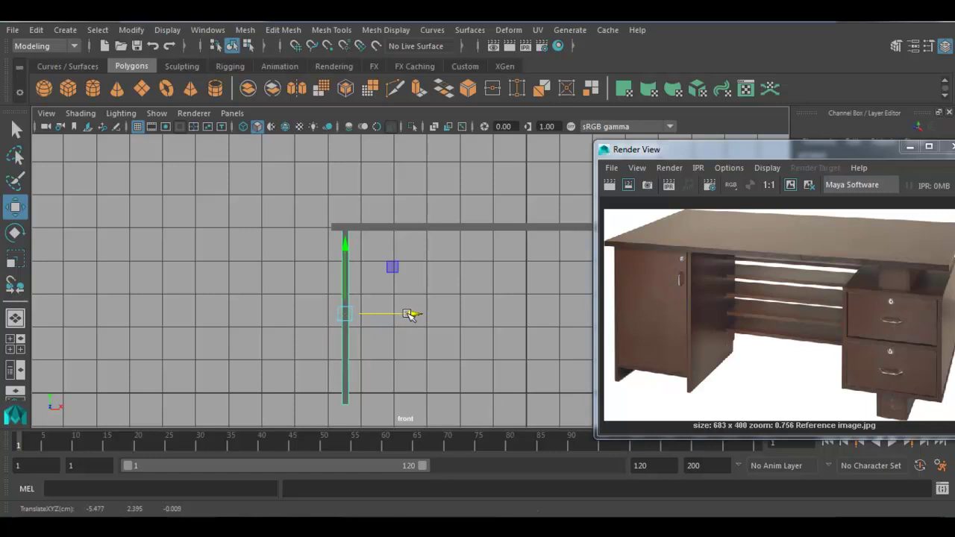
scroll(410, 314, "down", 2)
middle_click_drag(469, 313, 390, 326, "alt")
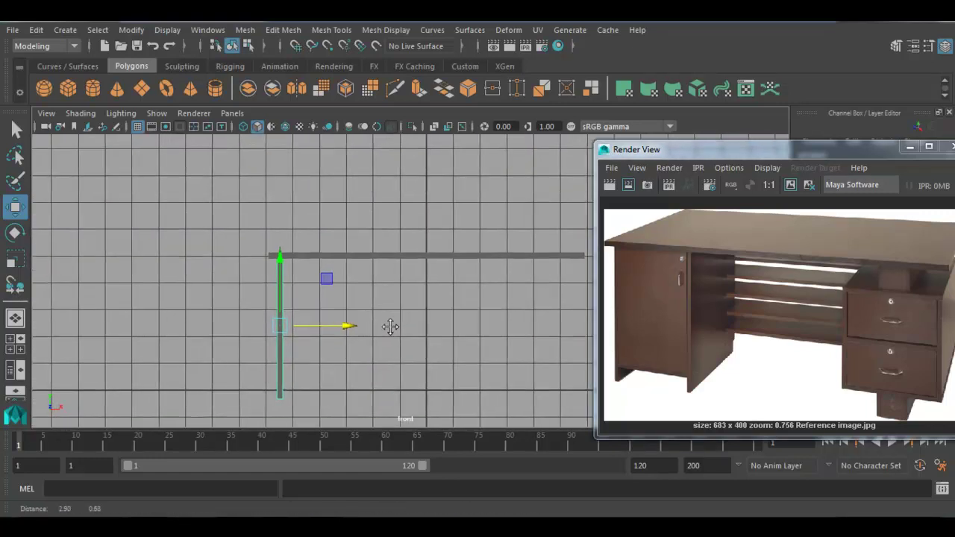
Select the panel and tabletop together and raise them slightly.
left_click_drag(245, 232, 335, 311)
scroll(230, 309, "up", 2)
left_click(195, 301)
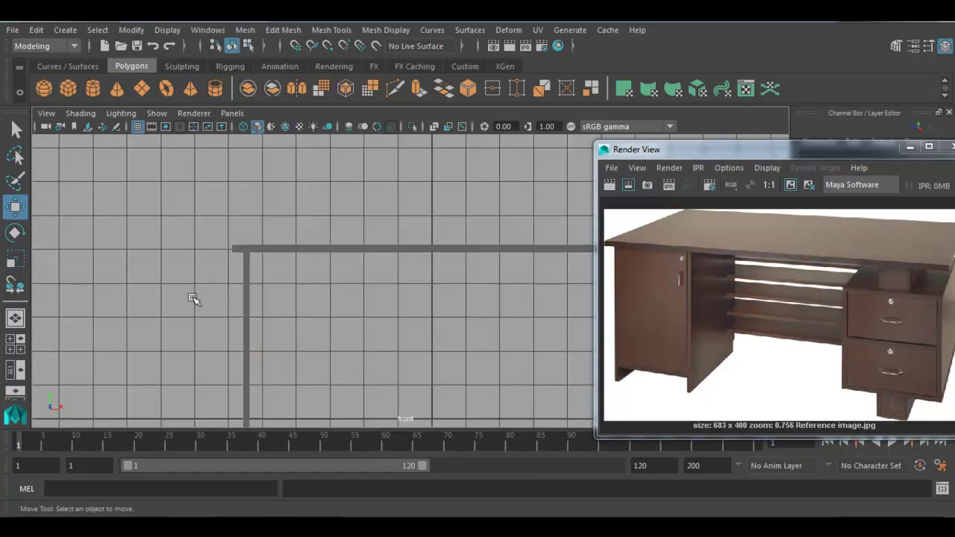
left_click_drag(177, 212, 467, 373)
middle_click_drag(246, 280, 301, 216, "alt")
mouse_move(301, 202)
left_mouse_down()
mouse_move(306, 188)
mouse_move(316, 196)
left_mouse_up()
scroll(320, 260, "down", 2)
middle_click_drag(320, 261, 247, 279, "alt")
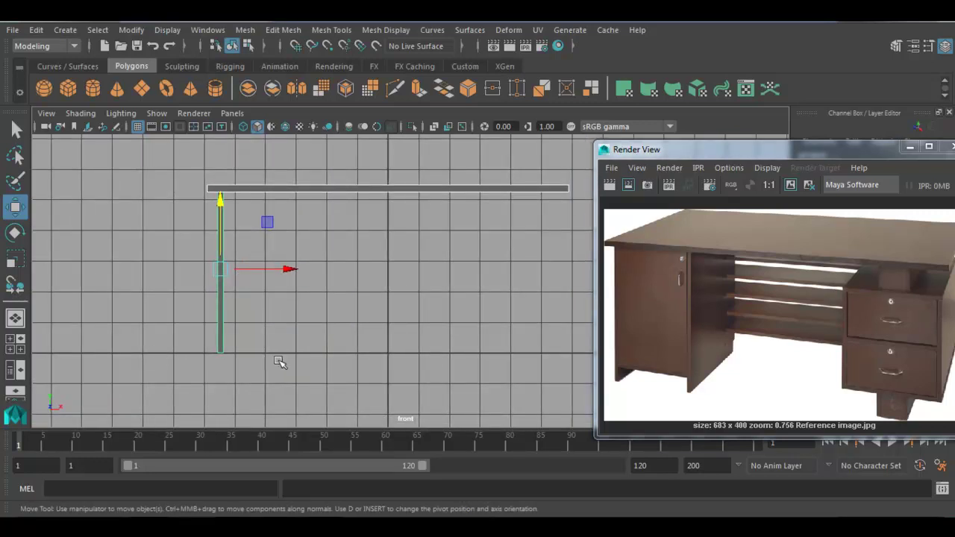
middle_click_drag(273, 356, 253, 331, "alt")
scroll(235, 321, "up", 1)
Select the side panel in the perspective view and rename pCube1 to plywood01.
left_click(235, 321)
key("space")
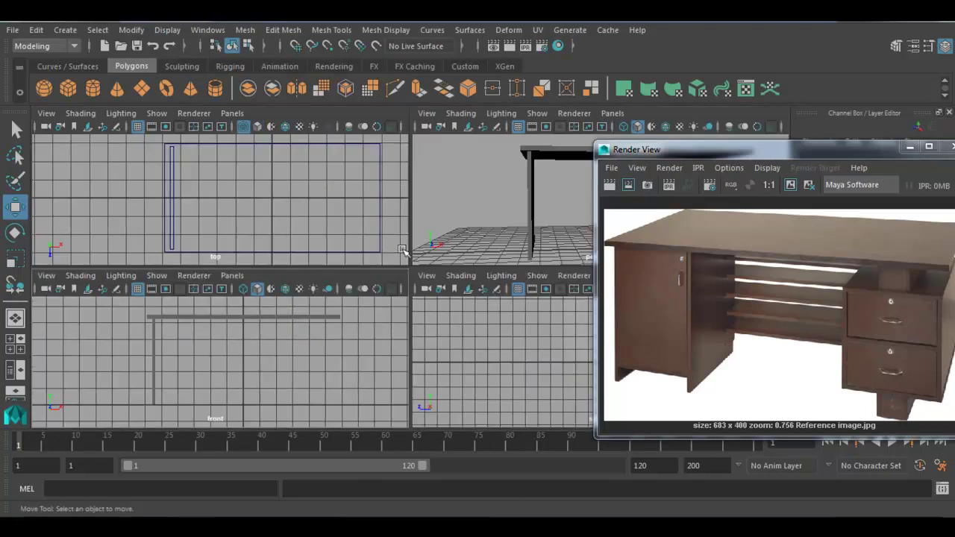
key("space")
mouse_move(440, 316)
left_mouse_down("alt")
mouse_move(367, 316)
mouse_move(348, 326)
mouse_move(433, 315)
left_mouse_up("alt")
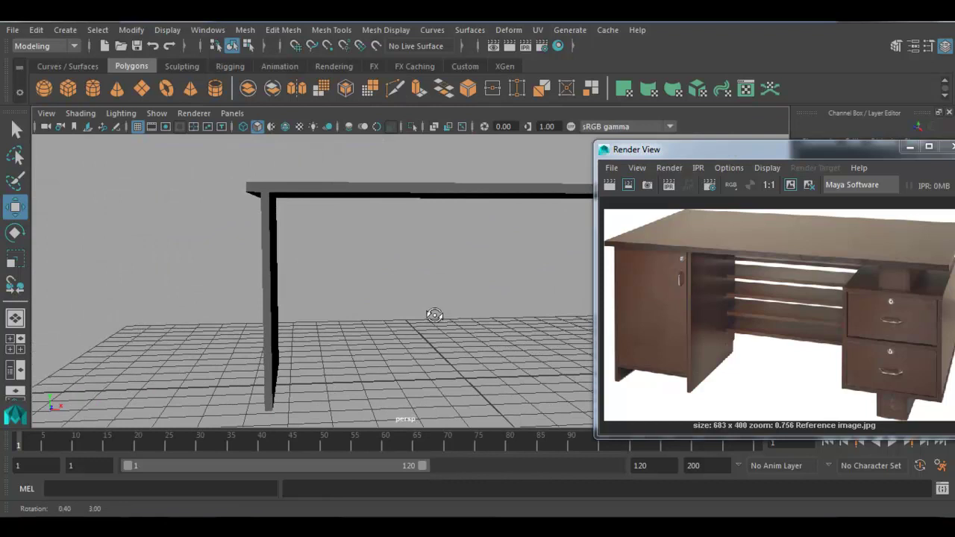
left_click_drag(697, 149, 637, 317)
left_click_drag(341, 298, 149, 359)
double_click(828, 156)
type("plywood01")
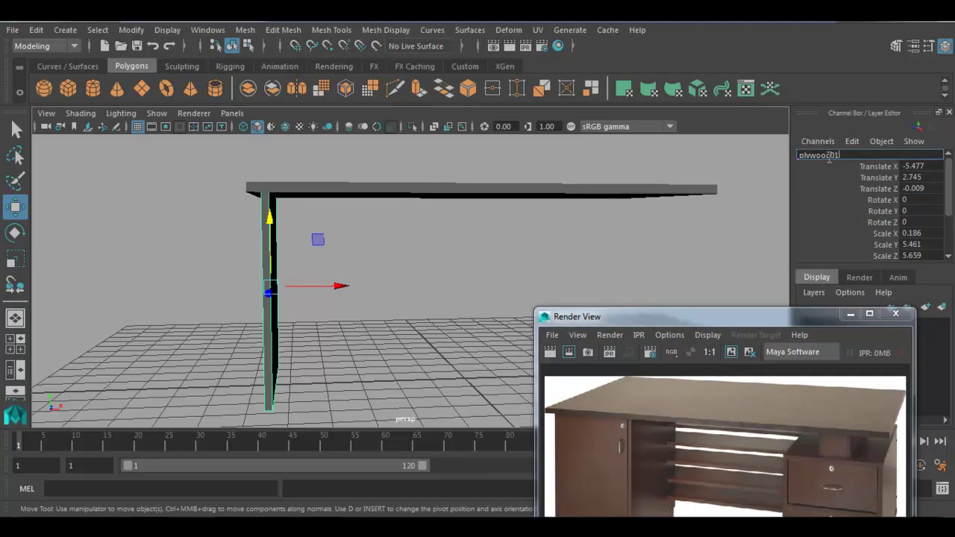
key("Return")
Duplicate plywood01 with Ctrl+D as plywood02, then orbit around the desk to check both supports.
left_click_drag(477, 258, 348, 307)
scroll(348, 307, "down", 3)
left_click_drag(747, 315, 804, 202)
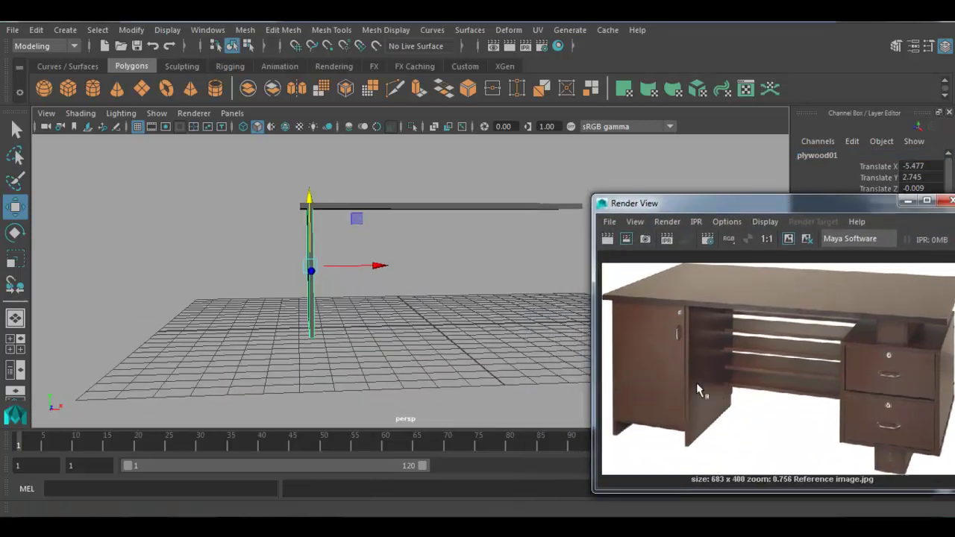
left_click_drag(375, 290, 375, 296, "alt")
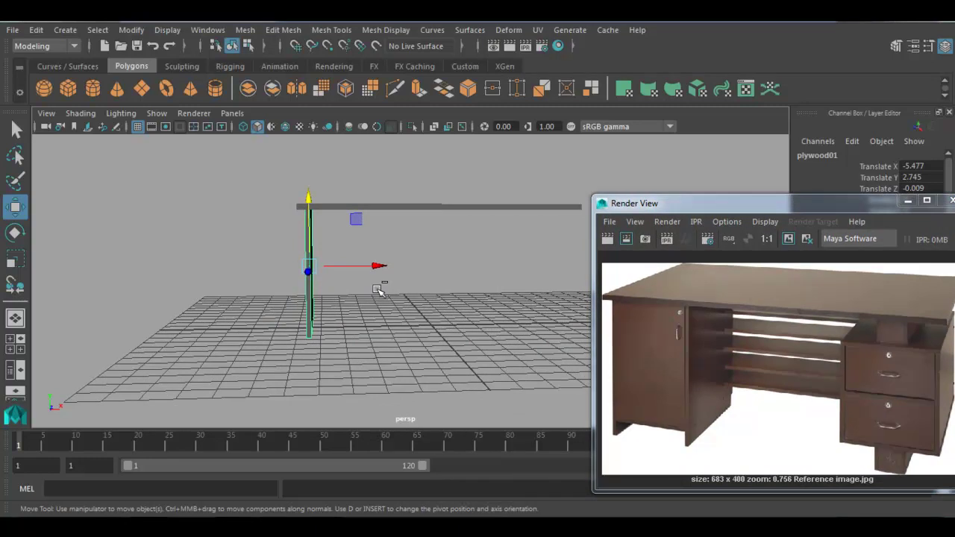
key("ctrl+d")
left_click_drag(379, 284, 445, 268, "alt")
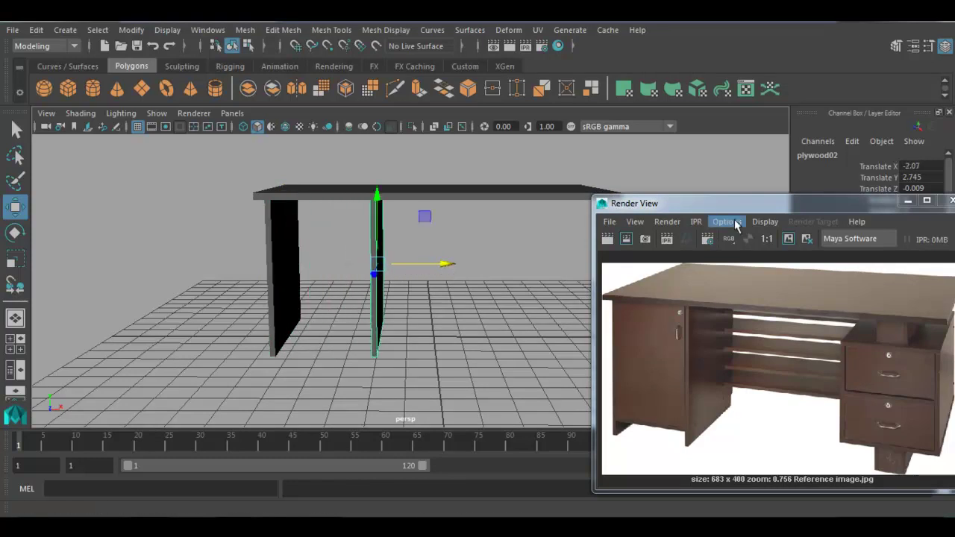
left_click_drag(746, 203, 753, 266)
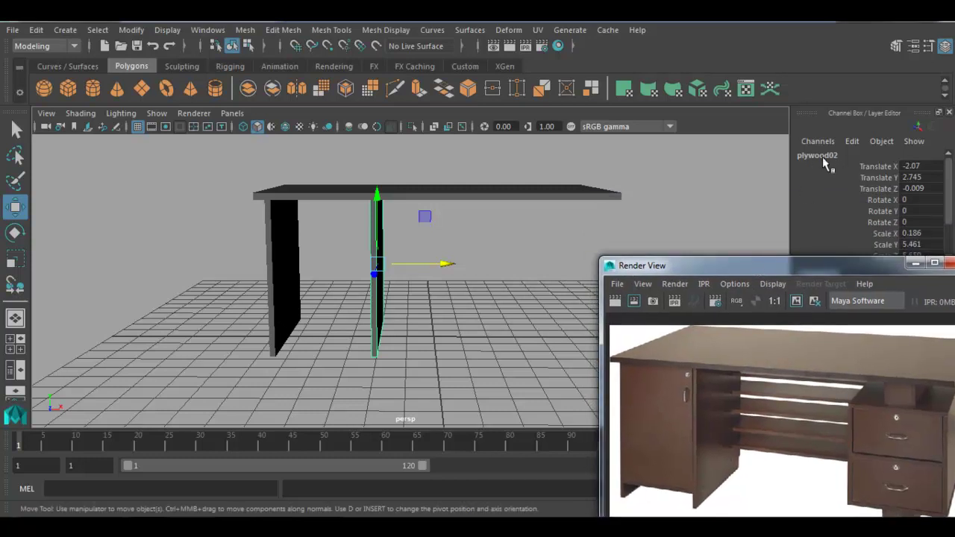
left_click_drag(399, 271, 467, 215, "alt")
left_click_drag(431, 290, 375, 294, "alt")
left_click(437, 331)
left_click_drag(438, 331, 424, 341, "alt")
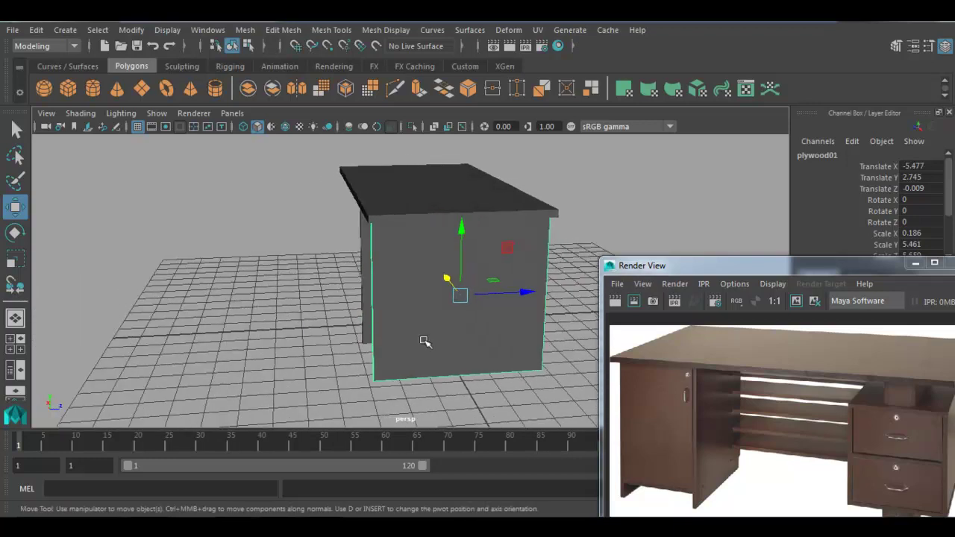
Turn on wireframe display while checking plywood01 in the side view, then return to four views.
key("space")
left_click_drag(754, 265, 751, 433)
key("space")
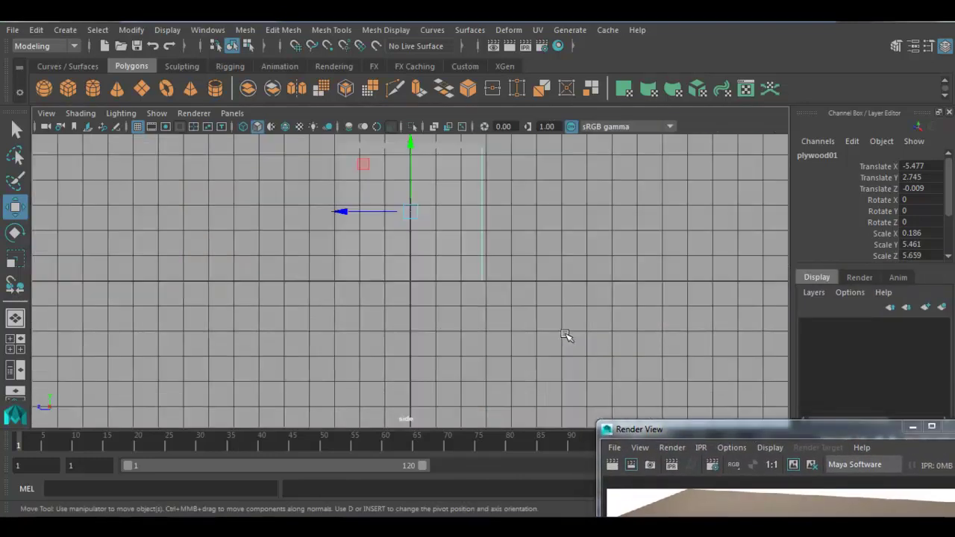
mouse_move(479, 263)
middle_mouse_down("alt")
mouse_move(437, 260)
mouse_move(427, 292)
mouse_move(497, 261)
mouse_move(466, 308)
middle_mouse_up("alt")
left_click(571, 130)
scroll(494, 264, "up", 2)
key("4")
scroll(467, 307, "up", 1)
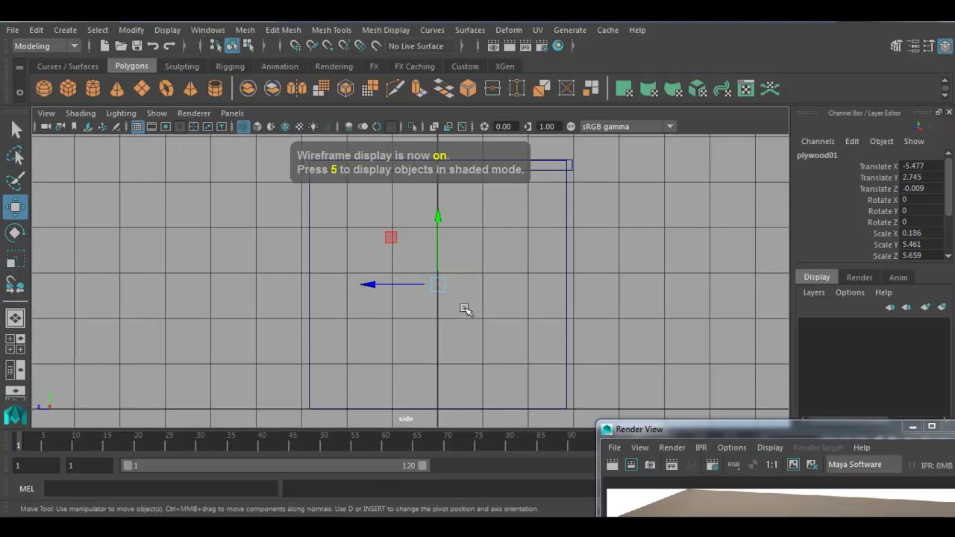
key("space")
left_click_drag(692, 230, 668, 218, "alt")
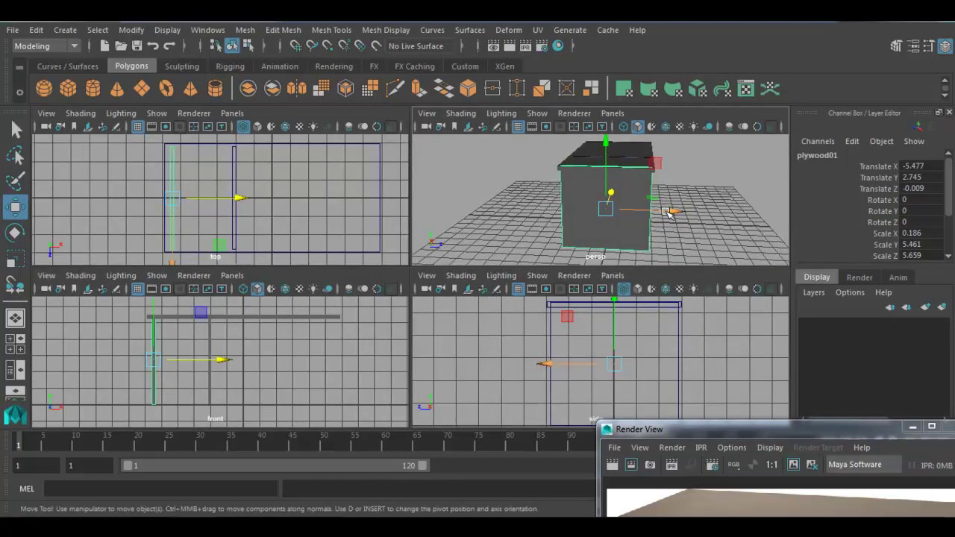
Move plywood01's pivot to its edge, test a rotation and undo it, then duplicate the panel.
key("d")
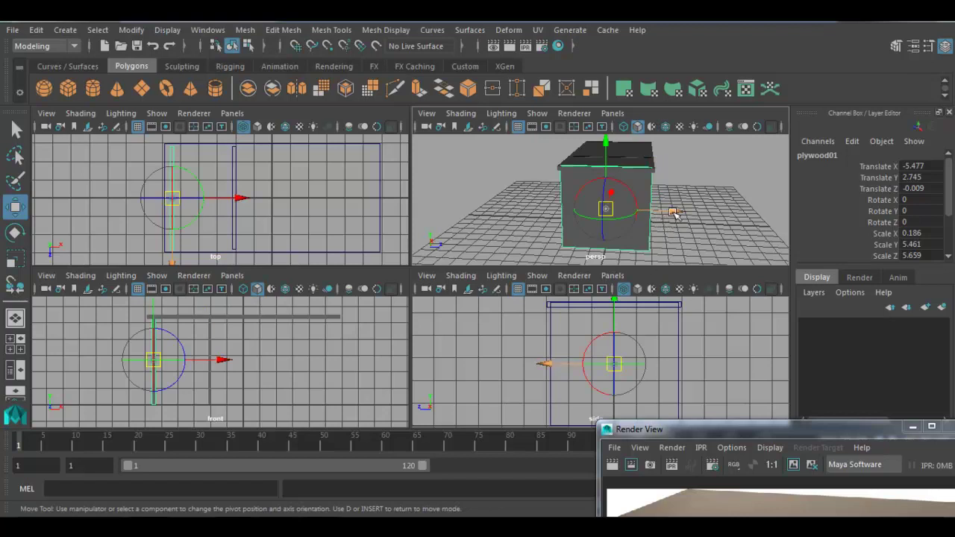
left_click_drag(545, 364, 613, 365)
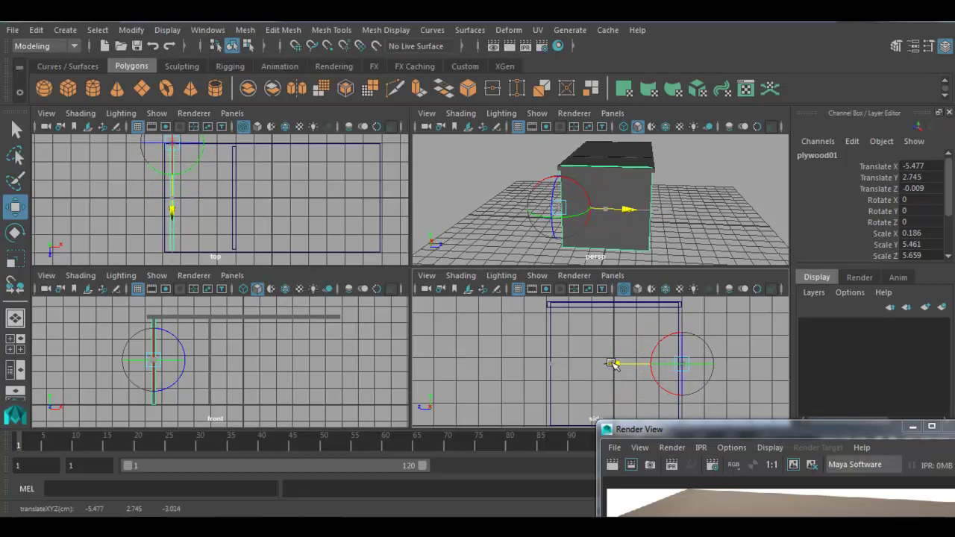
key("space")
left_click_drag(607, 234, 498, 284, "alt")
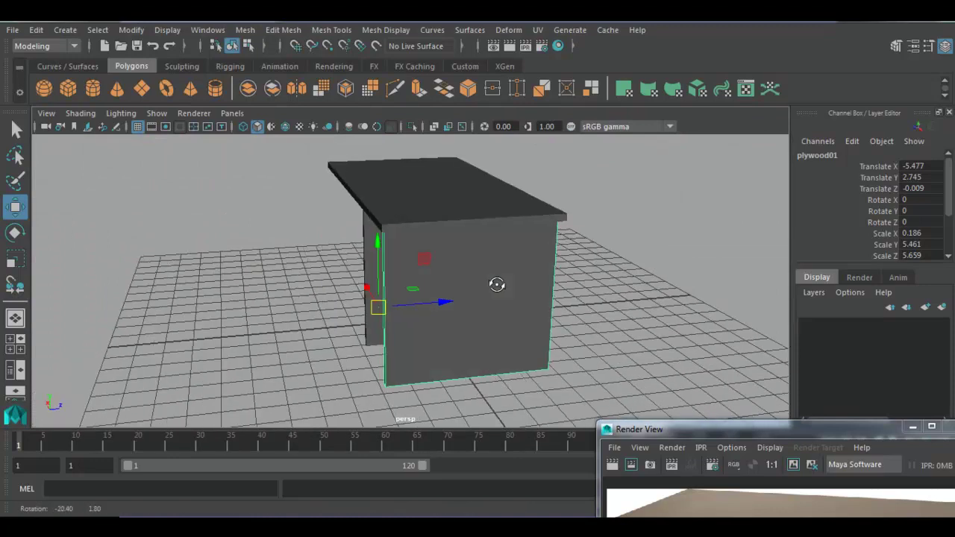
key("d")
scroll(497, 284, "up", 6)
left_click_drag(363, 347, 317, 334)
key("e")
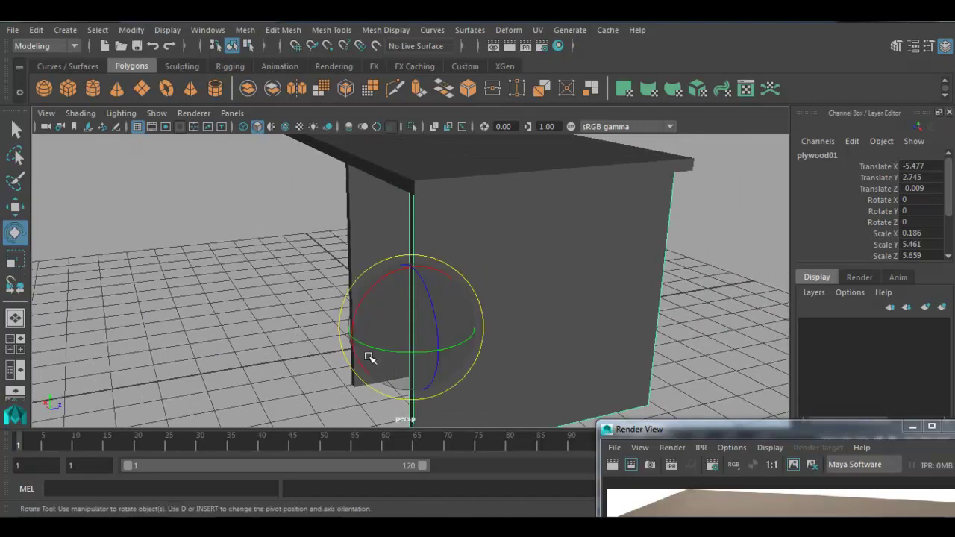
left_click_drag(375, 348, 470, 363)
key("ctrl+z")
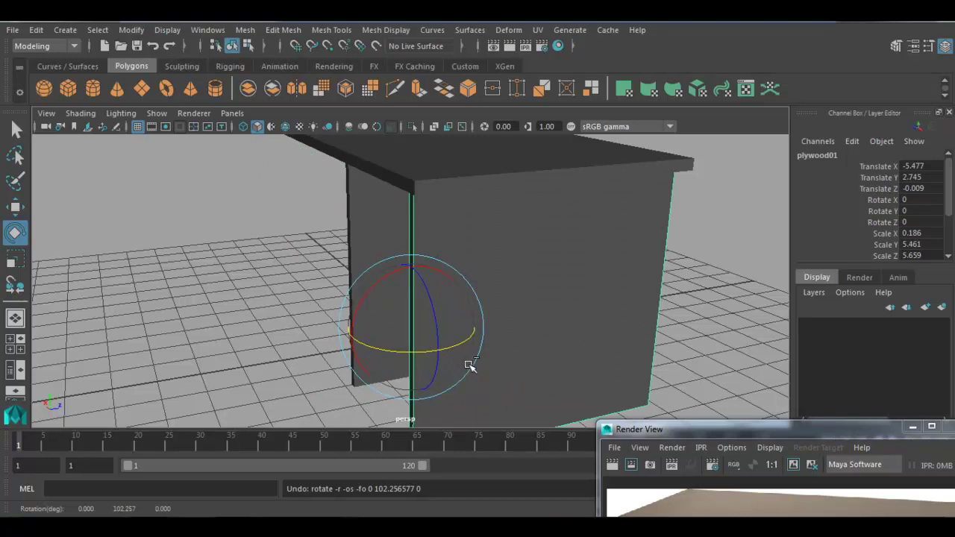
key("ctrl+d")
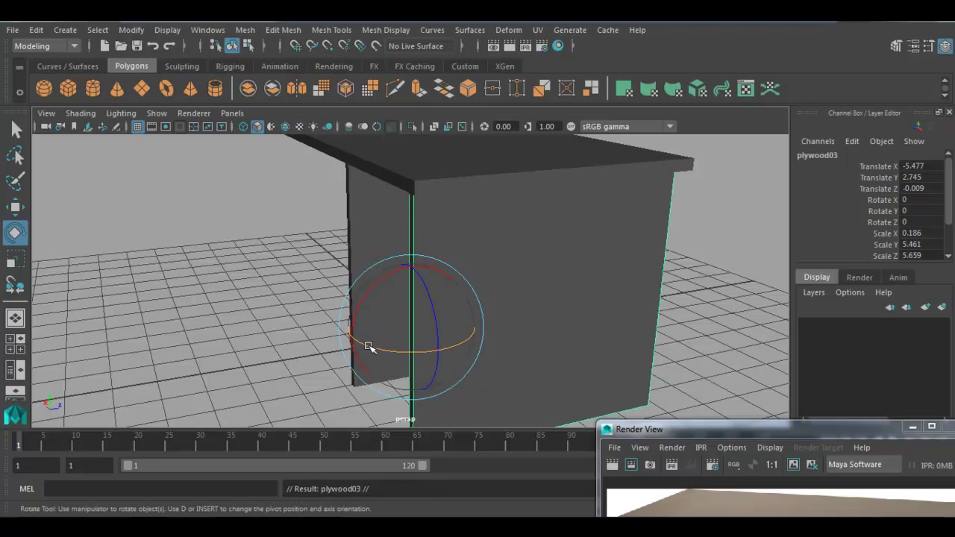
Set the copy plywood03's Rotate Y to 90 degrees.
left_click_drag(368, 345, 451, 362)
left_click(913, 212)
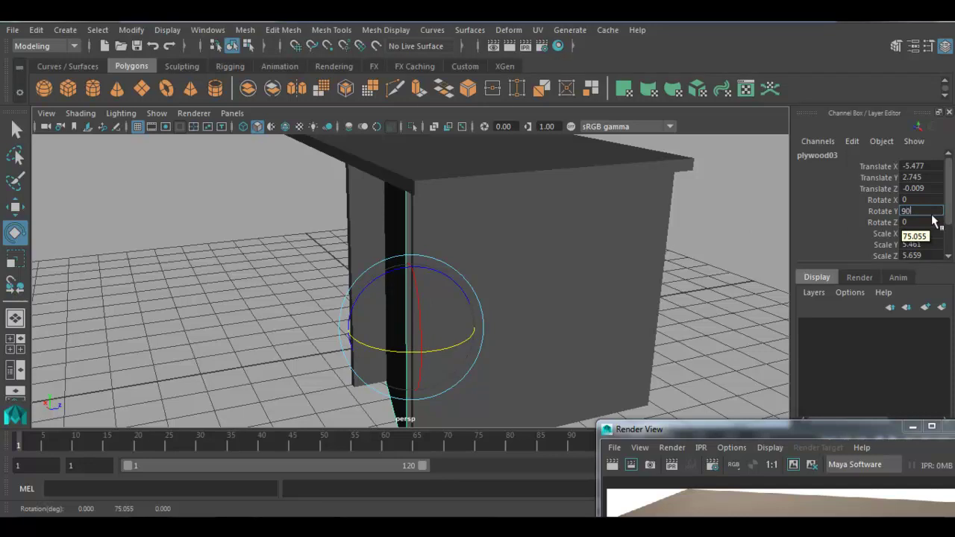
key("Return")
left_click_drag(501, 288, 520, 331, "alt")
Narrow plywood03 along Z to a scale of 3.569.
key("w")
scroll(520, 331, "up", 5)
key("r")
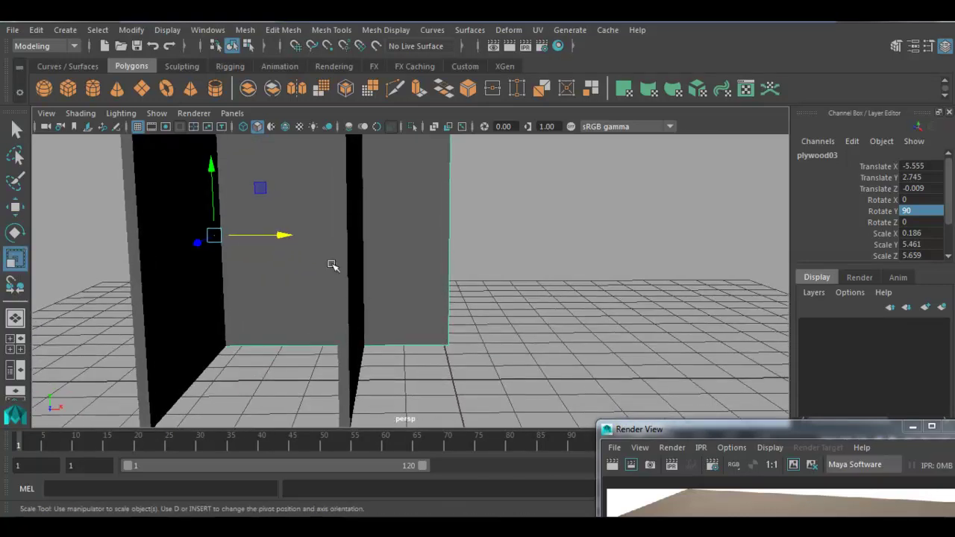
left_click_drag(278, 236, 256, 237)
left_click_drag(345, 271, 150, 291, "alt")
left_click_drag(598, 265, 601, 265)
left_click_drag(567, 268, 428, 290, "alt")
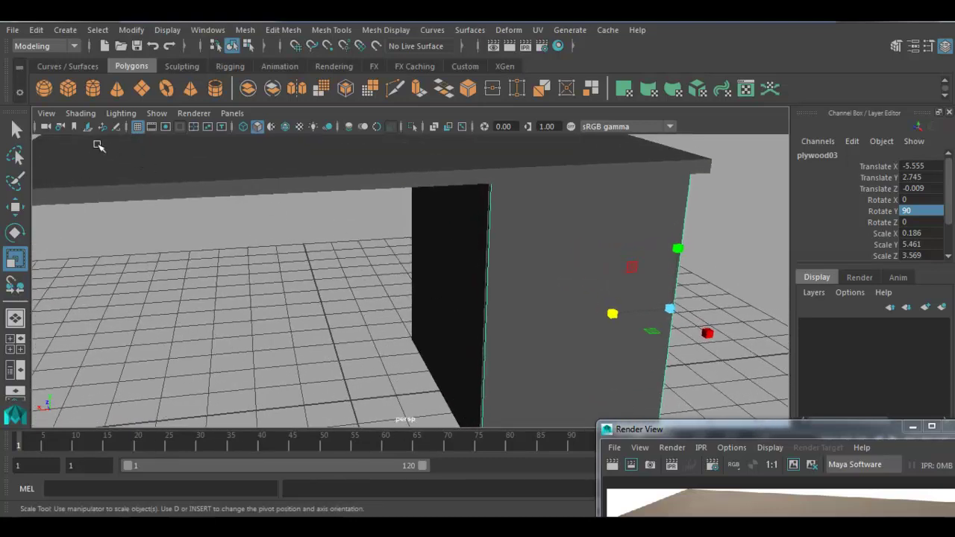
left_click(85, 116)
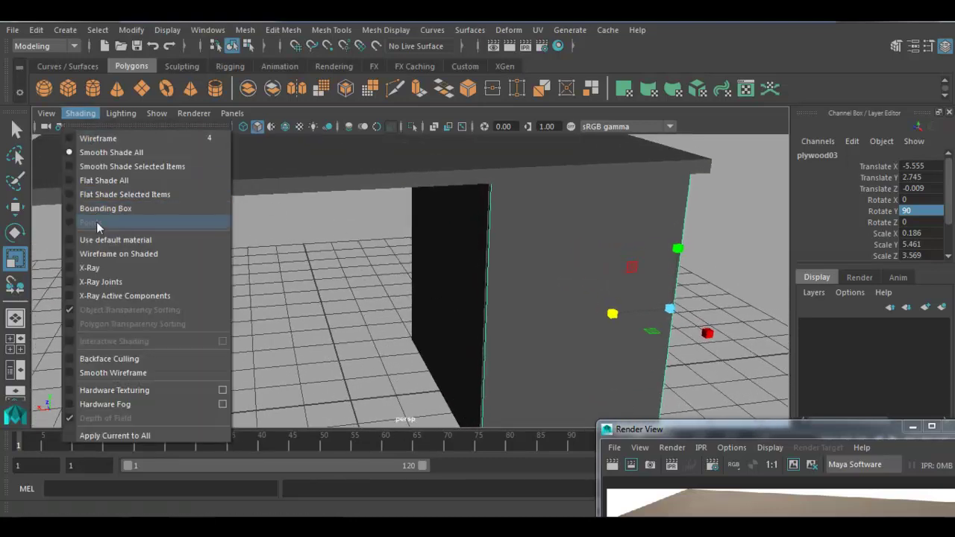
Turn on Wireframe on Shaded and orbit around the desk to inspect plywood03.
left_click(75, 253)
mouse_move(335, 292)
left_mouse_down("alt")
mouse_move(529, 286)
mouse_move(503, 297)
left_mouse_up("alt")
scroll(503, 297, "down", 5)
left_click_drag(523, 246, 438, 316, "alt")
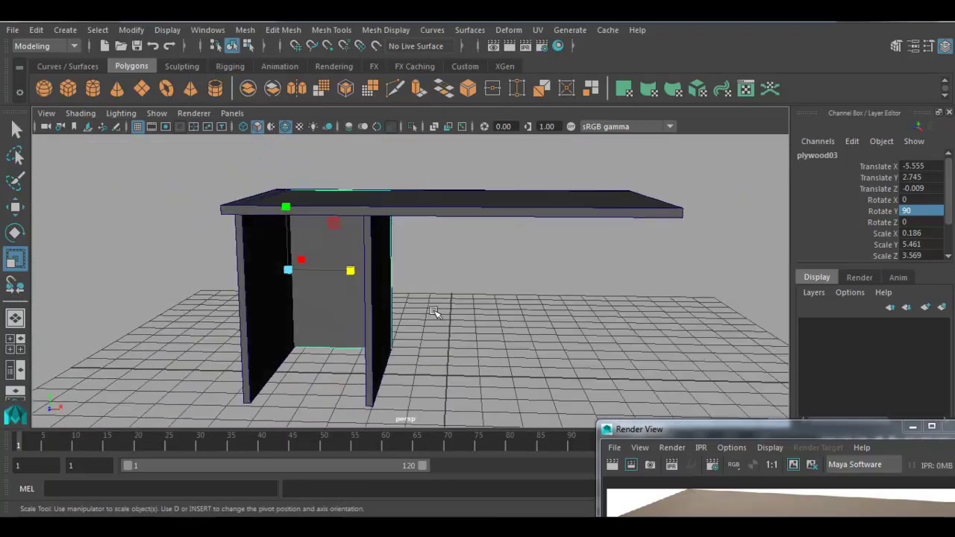
scroll(381, 300, "down", 2)
left_click(479, 305)
left_click_drag(519, 326, 414, 306, "alt")
left_click(356, 288)
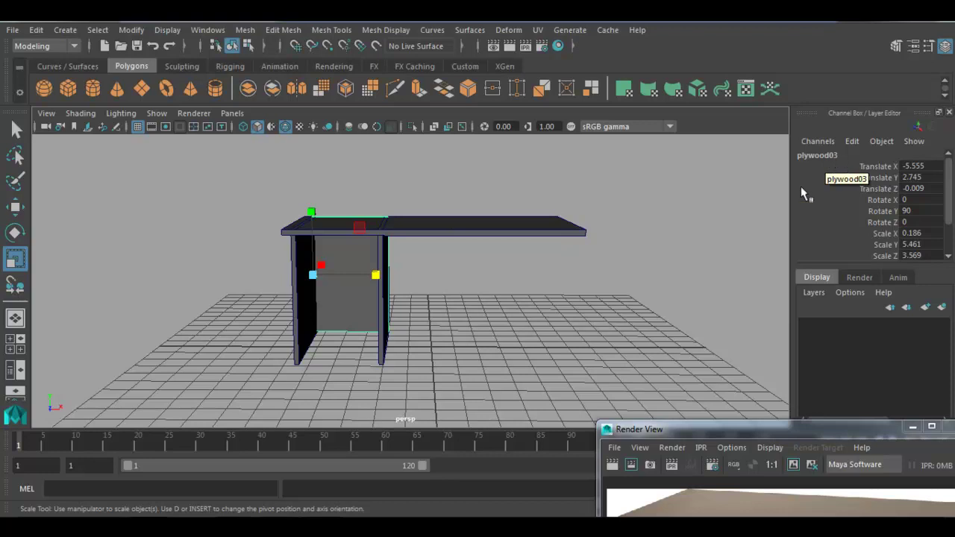
left_click_drag(320, 306, 344, 311, "alt")
left_click(634, 294)
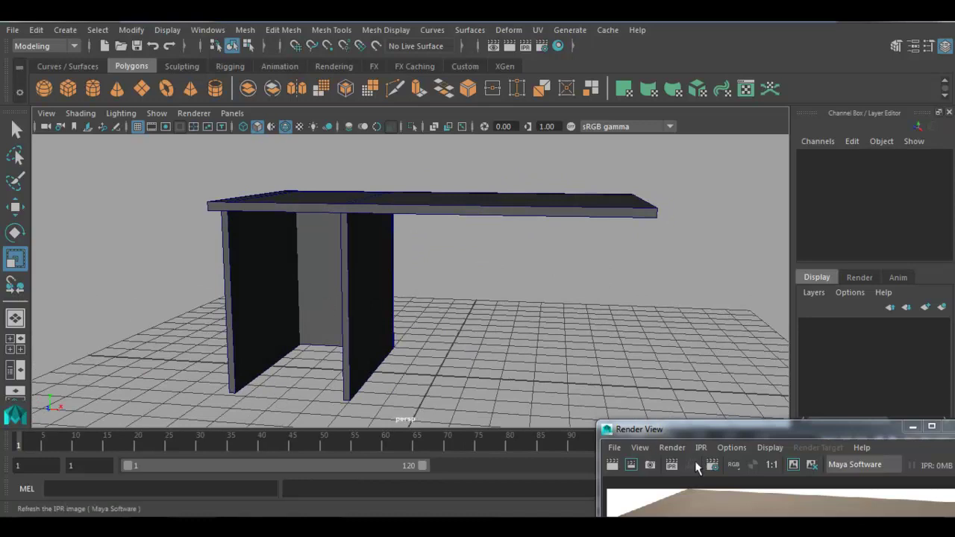
Move the Render View window up to reveal the desk photo and reselect plywood03.
left_click_drag(739, 437, 799, 202)
left_click_drag(298, 284, 324, 284, "alt")
left_click(339, 278)
left_click_drag(392, 311, 356, 305, "alt")
key("w")
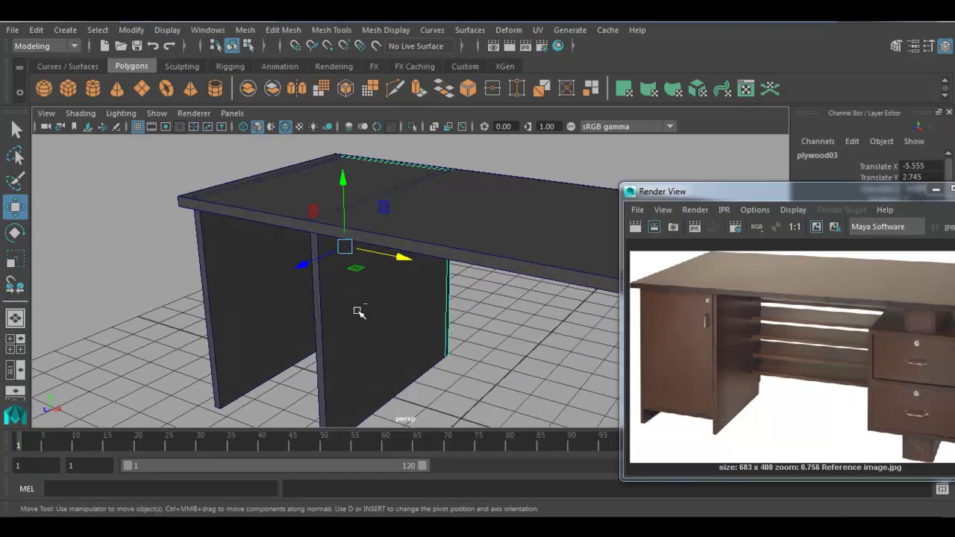
Duplicate the back panel and slide the copy toward the cabinet front.
key("ctrl+d")
left_click_drag(302, 265, 311, 337)
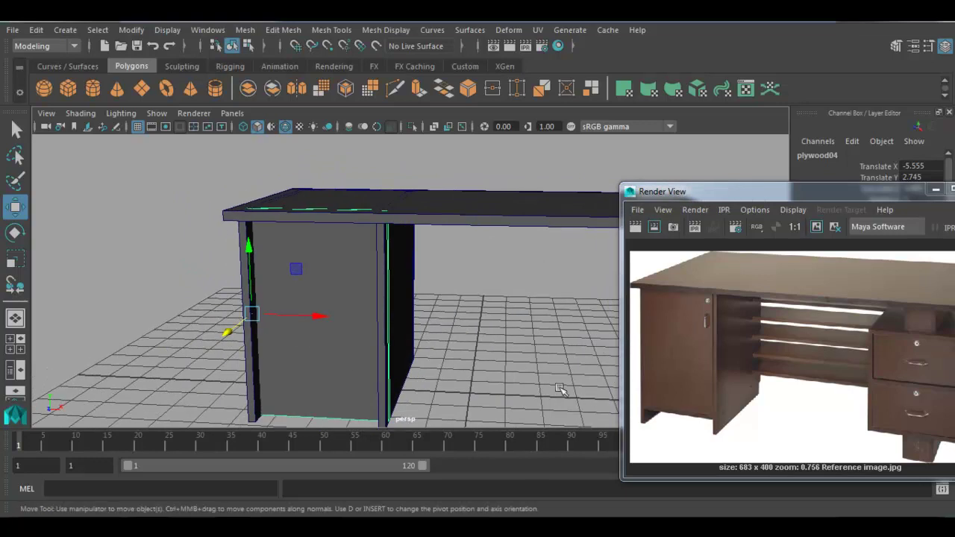
scroll(342, 357, "down", 2)
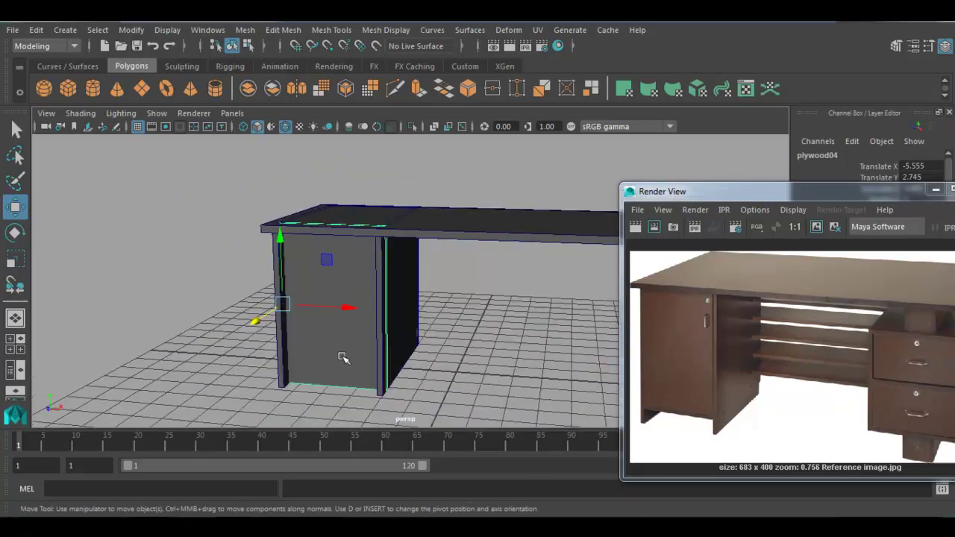
key("e")
left_click_drag(263, 287, 284, 317)
Minimise the reference window and set the copy's Rotate Y back to 0 to lay it flat.
left_click_drag(813, 193, 756, 199)
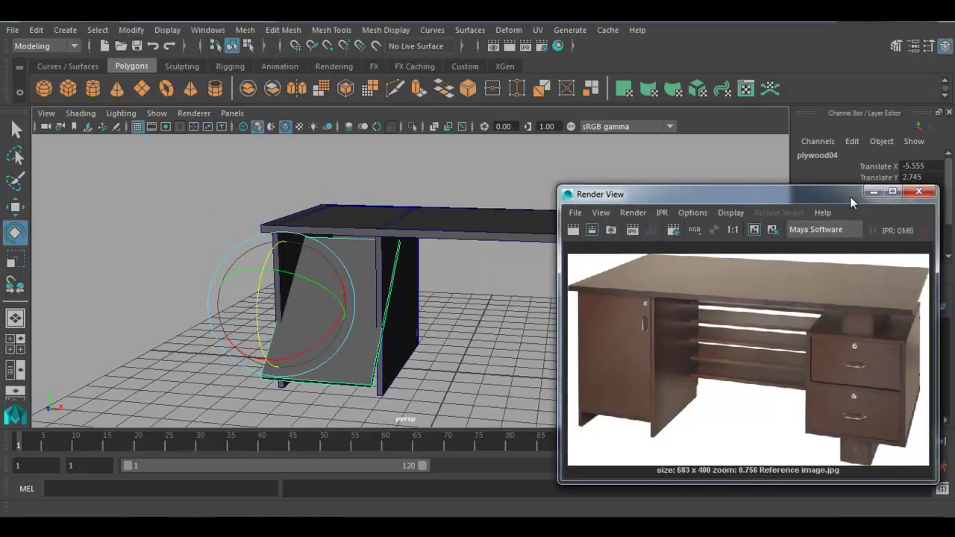
left_click(872, 194)
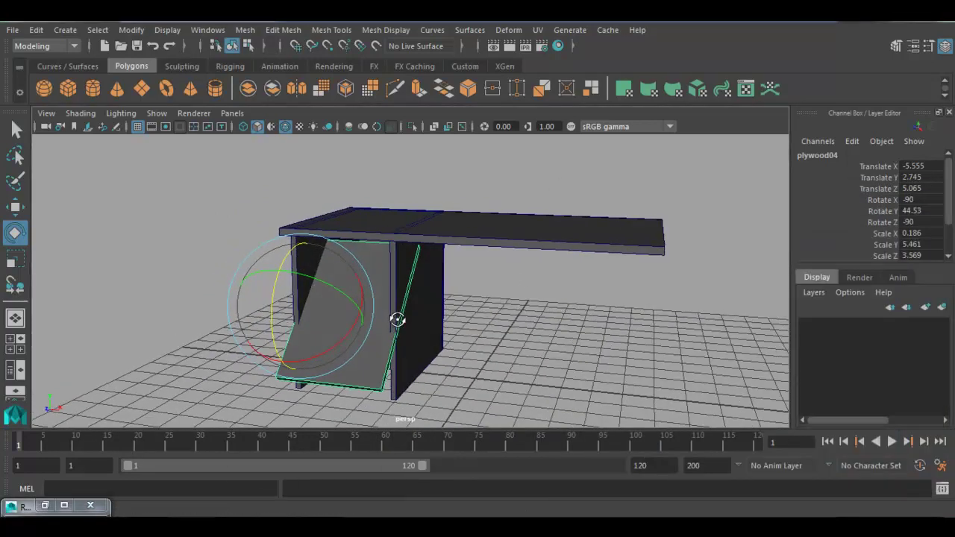
type("90")
key("Return")
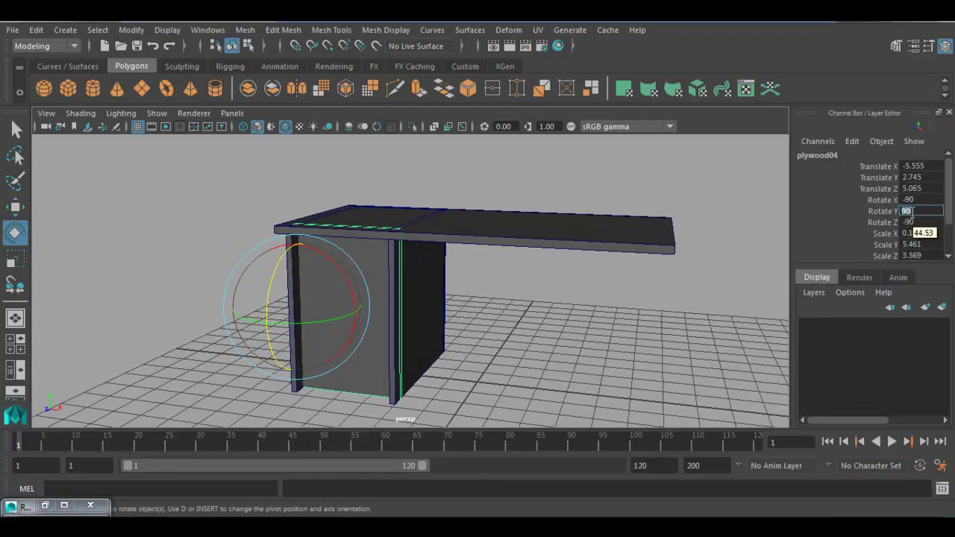
key("Return")
Widen the shelf to span the cabinet and lower it to Translate Y 0.891.
left_click_drag(529, 305, 488, 322, "alt")
key("w")
key("r")
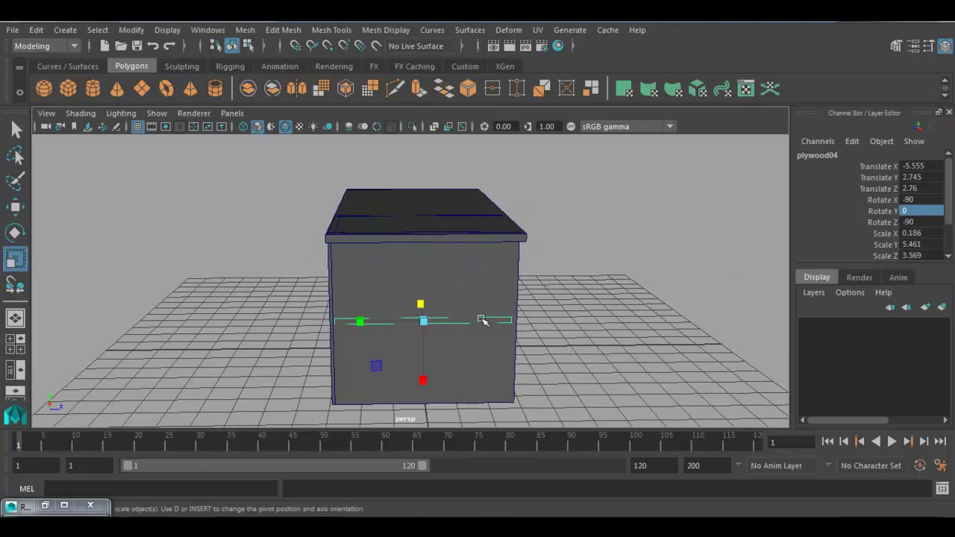
left_click_drag(367, 323, 362, 322)
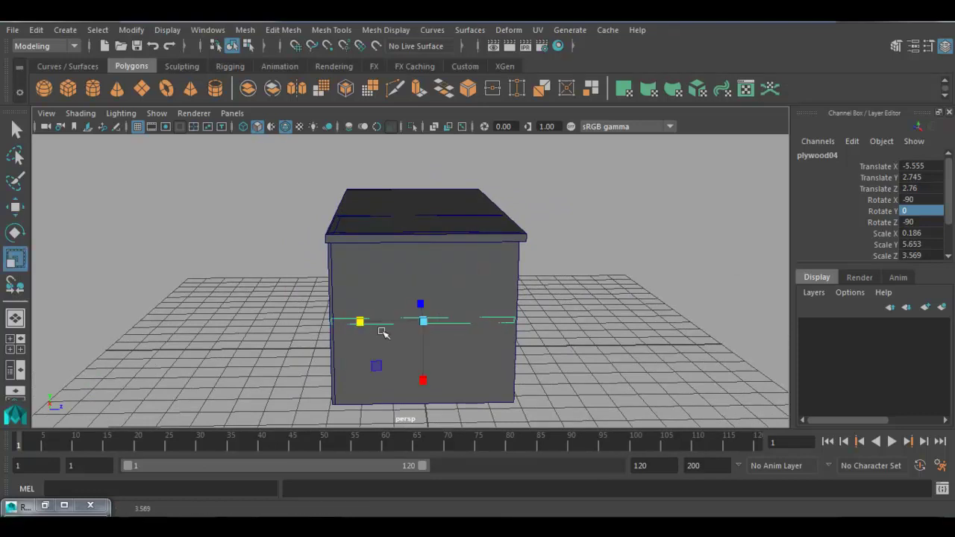
key("w")
left_click_drag(458, 320, 391, 296)
left_click_drag(321, 237, 324, 281)
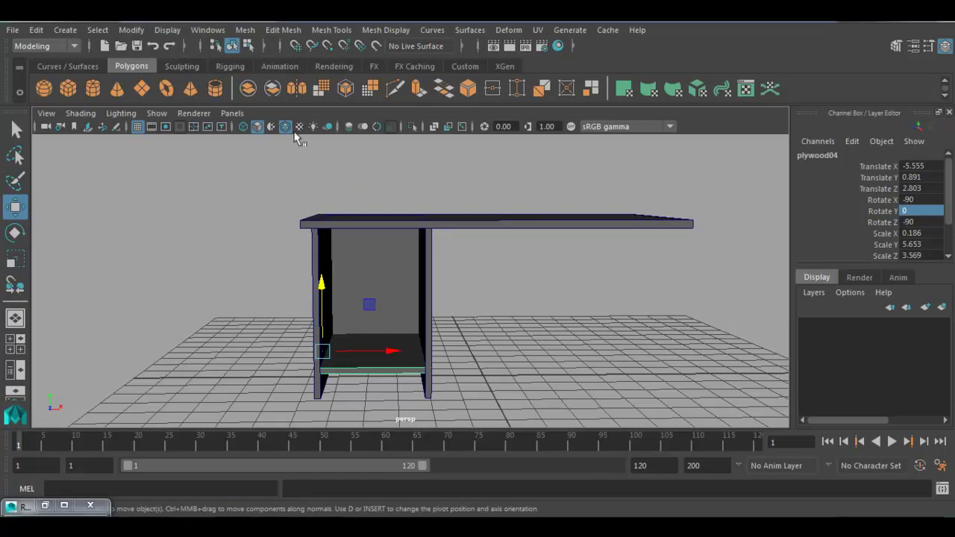
left_click_drag(354, 366, 329, 366, "alt")
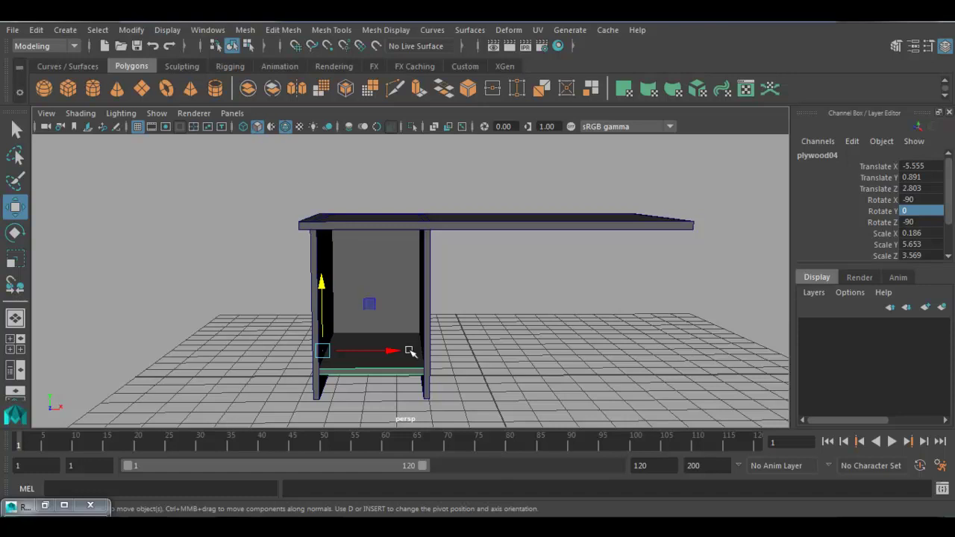
Centre the bottom shelf's pivot with Modify > Center Pivot.
left_click(131, 30)
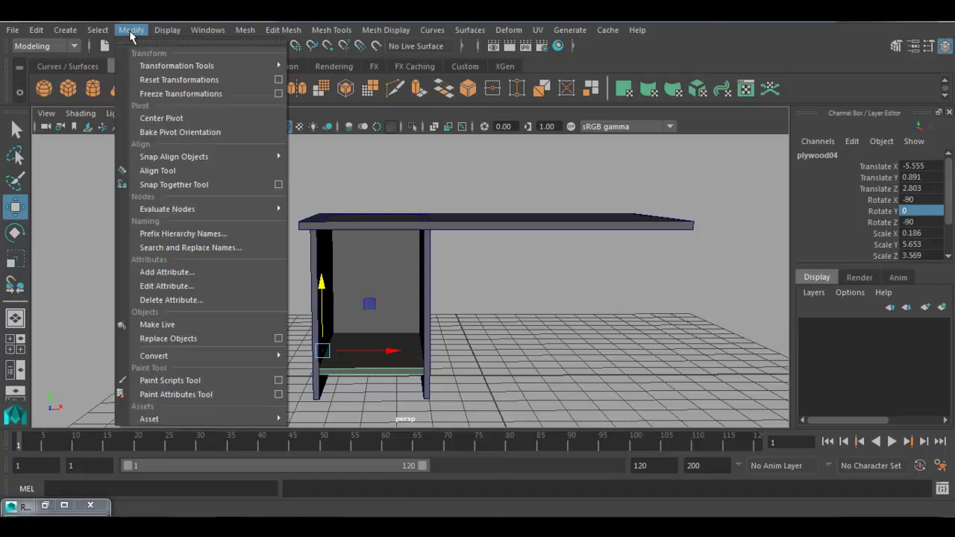
left_click(160, 119)
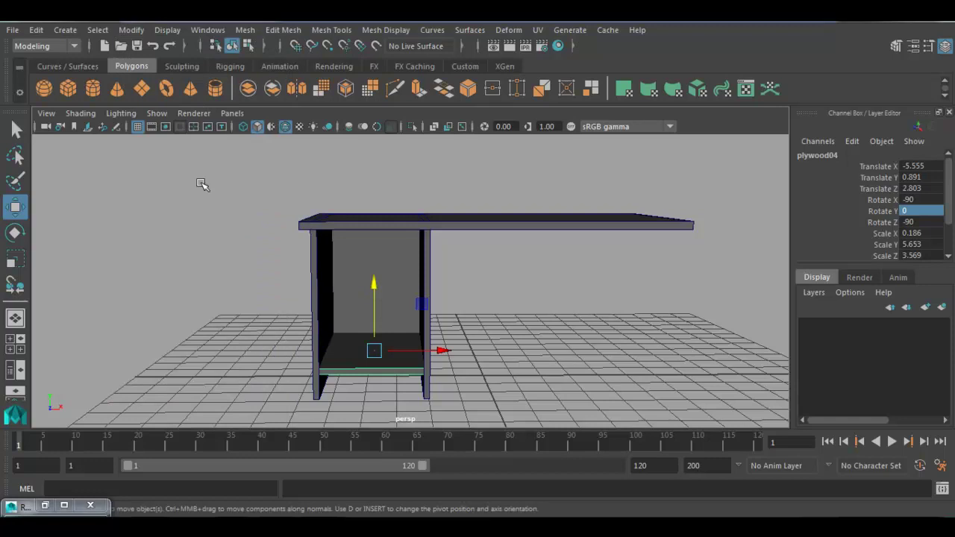
left_click_drag(396, 399, 384, 393, "alt")
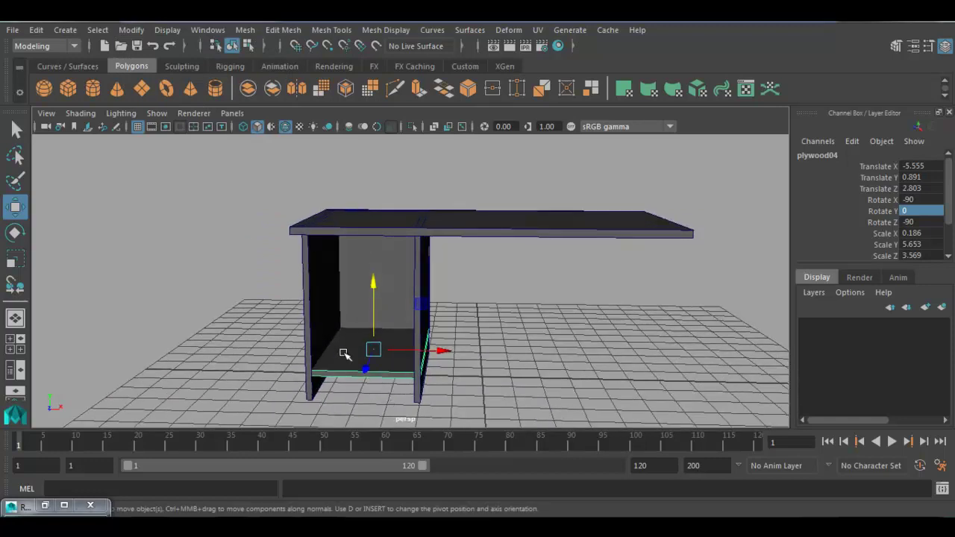
Lower the bottom shelf slightly inside the cabinet.
double_click(845, 157)
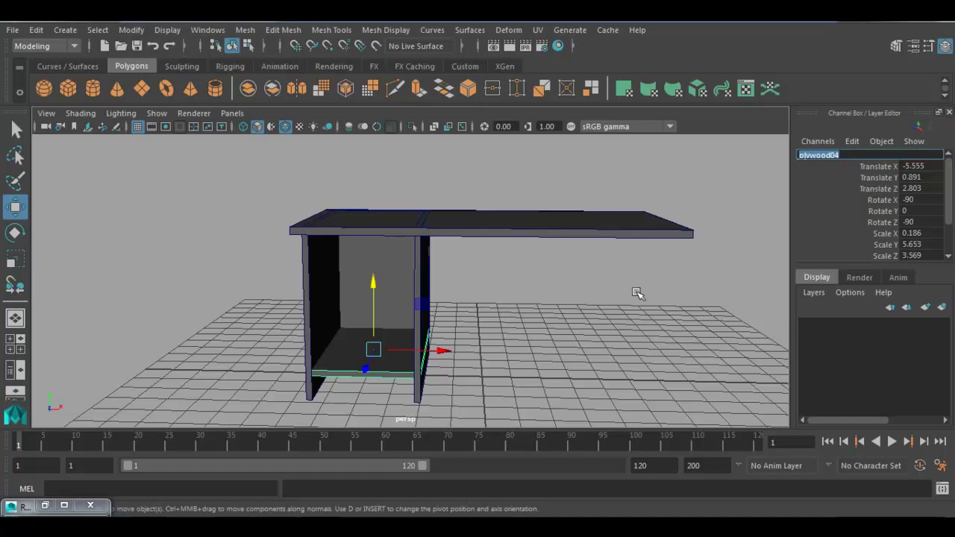
left_click(517, 353)
left_click(346, 358)
mouse_move(358, 276)
left_mouse_down()
mouse_move(375, 292)
mouse_move(367, 289)
left_mouse_up()
left_click(373, 301)
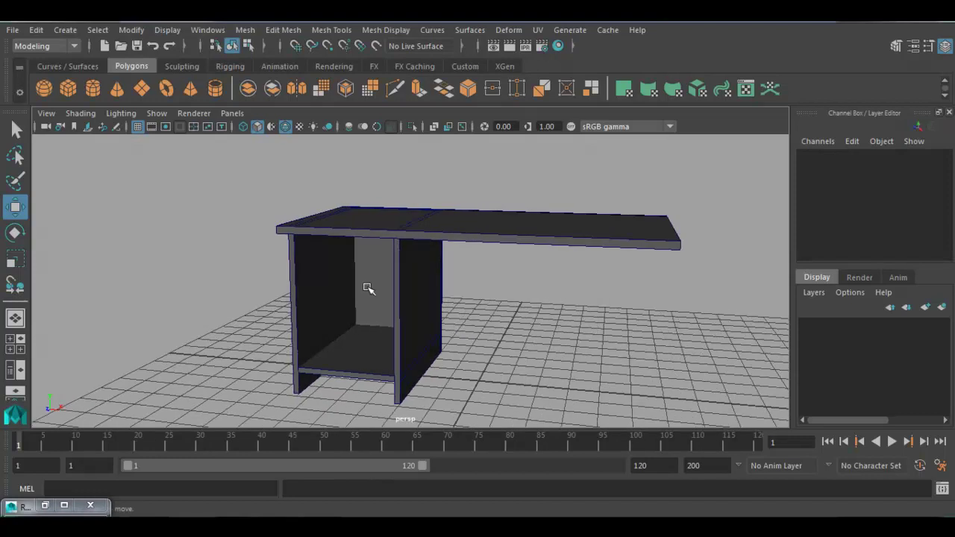
Duplicate the back panel plywood03 to make plywood05.
left_click(383, 320)
left_click_drag(385, 320, 377, 326, "alt")
key("ctrl+d")
Slide the duplicated panel to the cabinet front and scale down its height.
left_click_drag(331, 287, 309, 330)
key("r")
left_click_drag(299, 249, 301, 256)
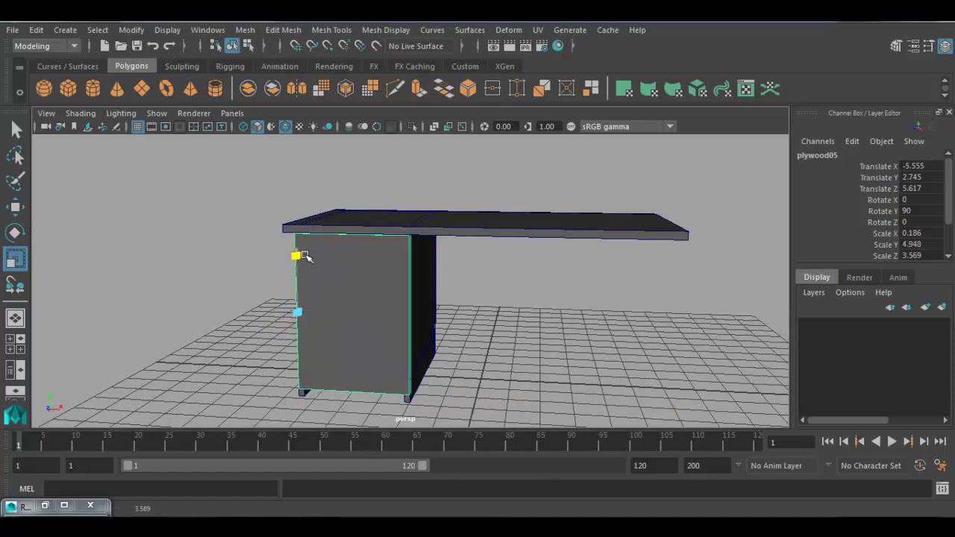
left_click_drag(359, 314, 597, 320, "alt")
In a wireframe front view, scale the door to fit below the tabletop between the side panels.
key("space")
key("space")
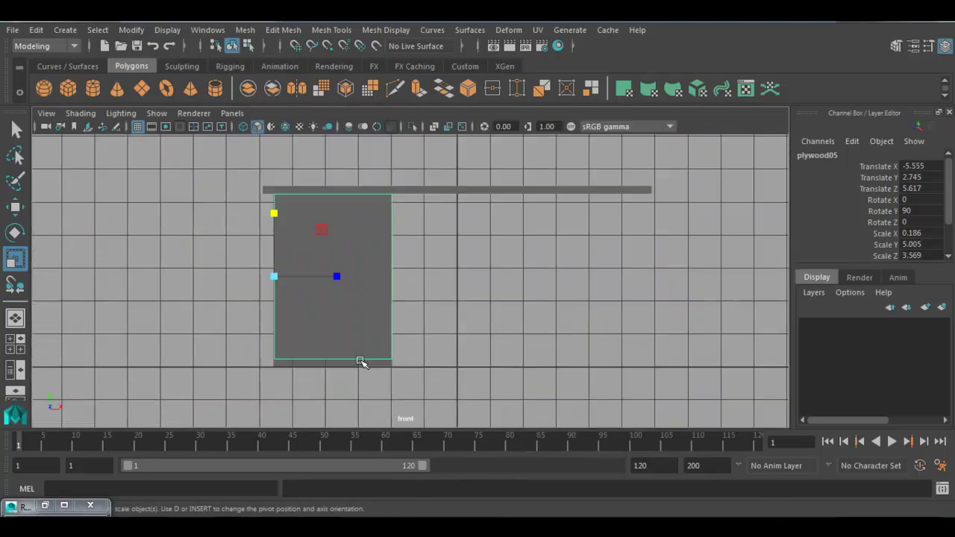
middle_click_drag(405, 351, 467, 361, "alt")
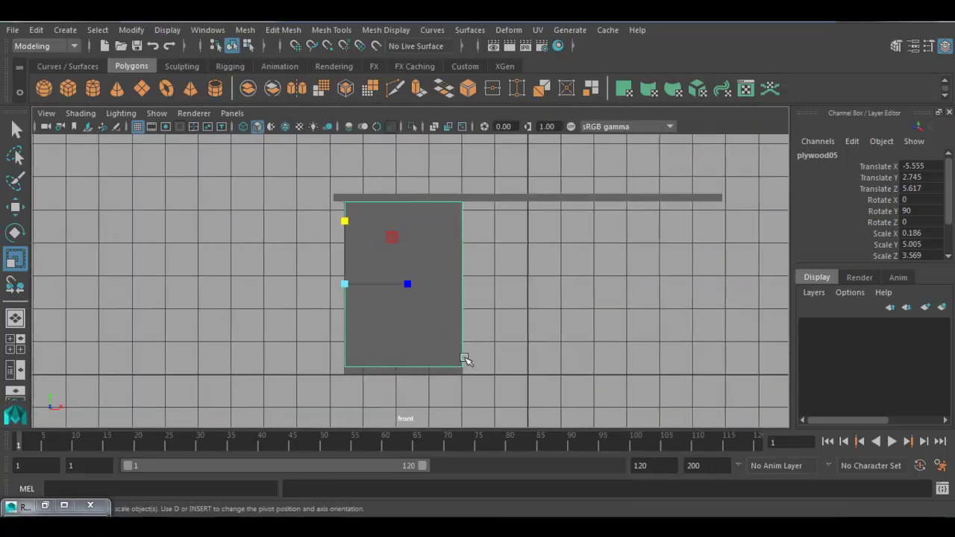
key("4")
scroll(341, 236, "up", 2)
left_click_drag(327, 223, 338, 206)
key("w")
key("r")
left_click_drag(327, 203, 331, 207)
key("w")
key("r")
left_click_drag(393, 270, 389, 269)
Back in perspective, slide the door sideways into place across the cabinet front.
key("space")
key("space")
left_click_drag(529, 251, 418, 316, "alt")
right_click_drag(428, 312, 335, 309, "alt")
key("w")
left_click_drag(319, 302, 550, 366)
left_click_drag(627, 347, 394, 348, "alt")
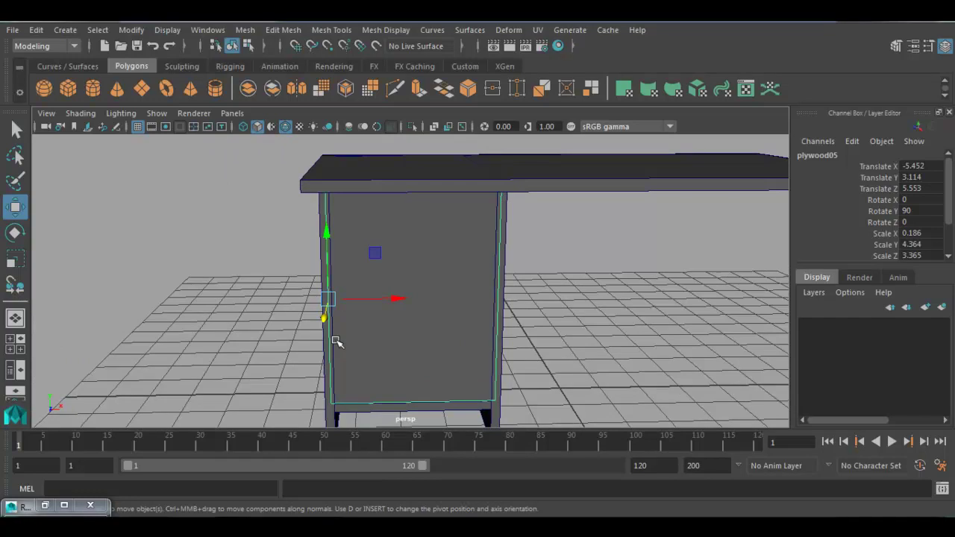
left_click_drag(414, 336, 285, 345, "alt")
key("r")
Undo the door's opening rotation so it sits closed at Rotate Y 90.
key("e")
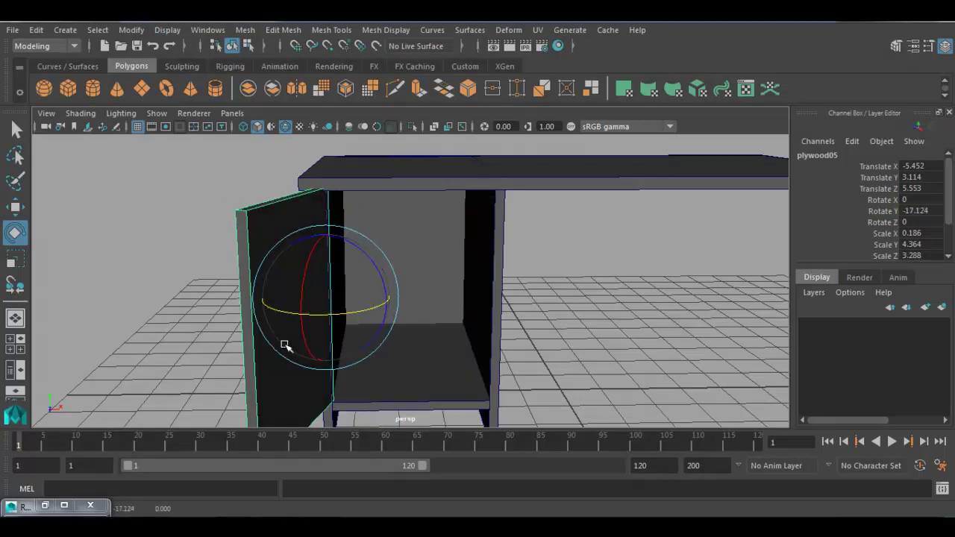
key("ctrl+z")
left_click_drag(438, 362, 339, 332, "alt")
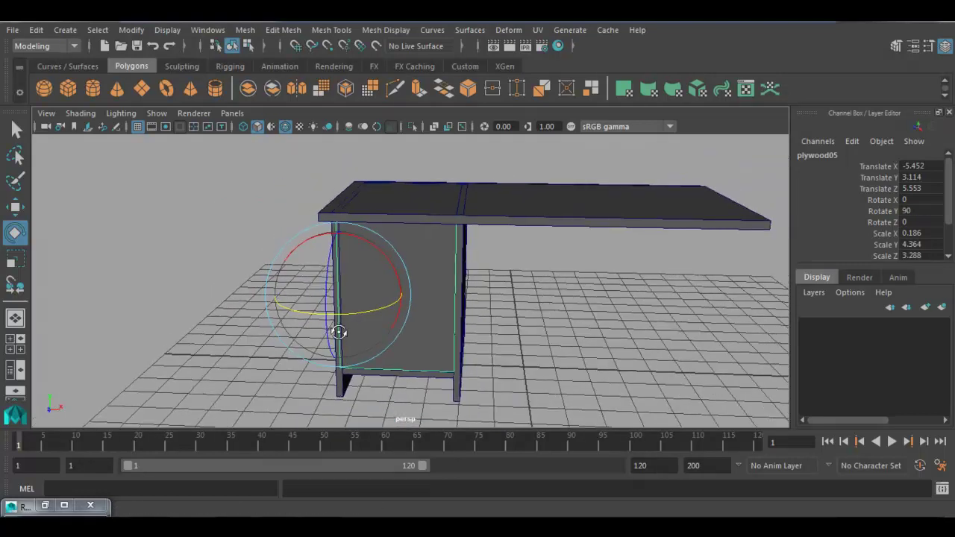
key("w")
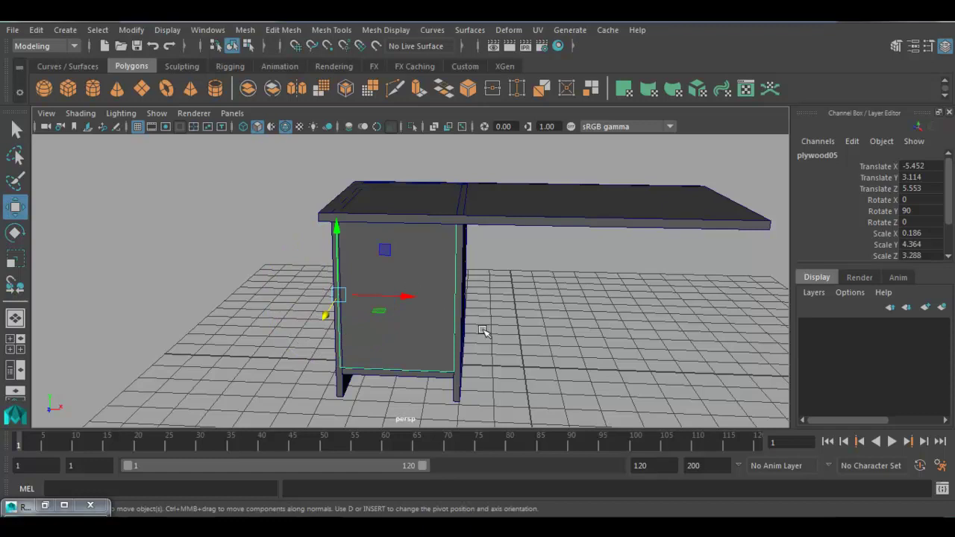
Rename plywood05 to door_01 and deselect it.
double_click(830, 156)
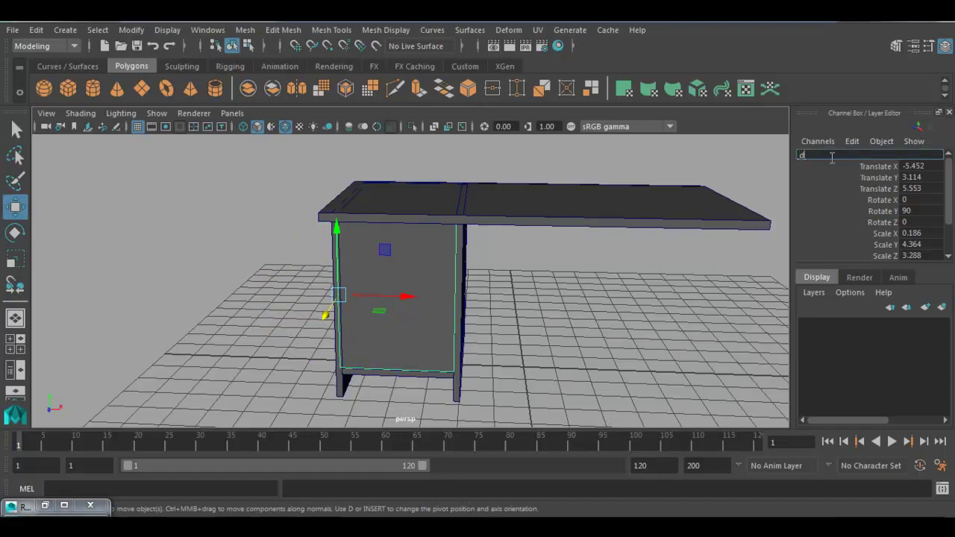
type("door_01")
key("Return")
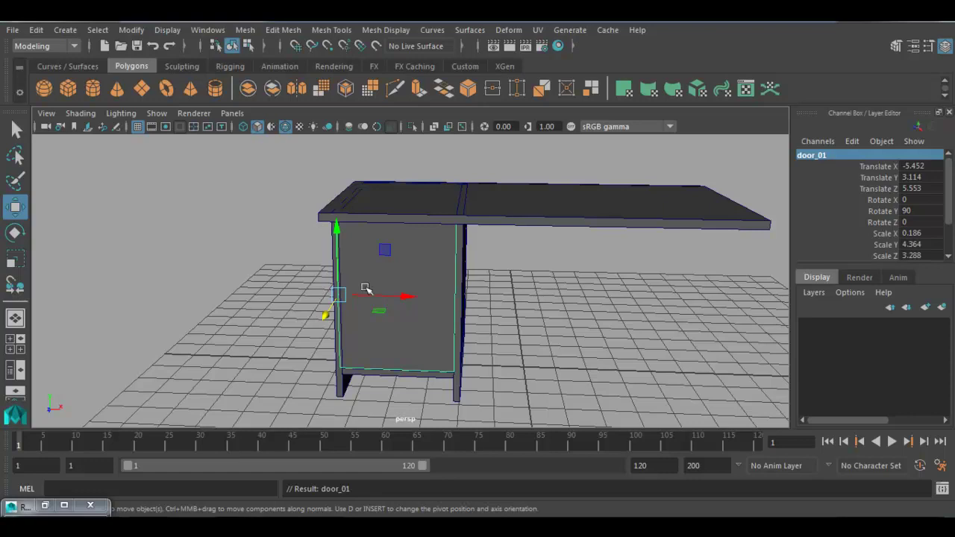
left_click(188, 270)
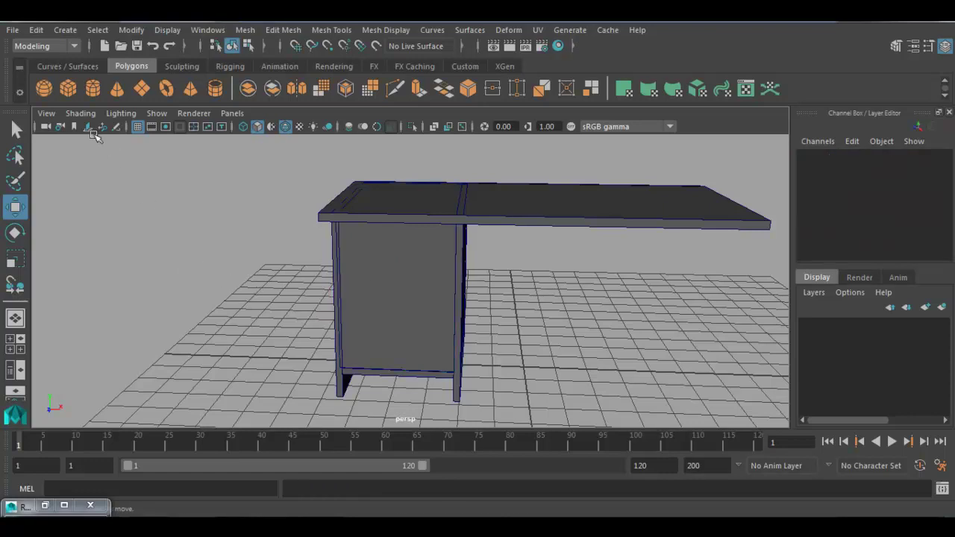
Create a polygon cube and move it forward and up, clear of the desk.
left_click(68, 88)
left_click_drag(523, 372, 504, 360, "alt")
left_click_drag(430, 373, 404, 338)
left_click_drag(275, 251, 269, 187)
left_click(342, 280)
left_click_drag(342, 281, 388, 246, "alt")
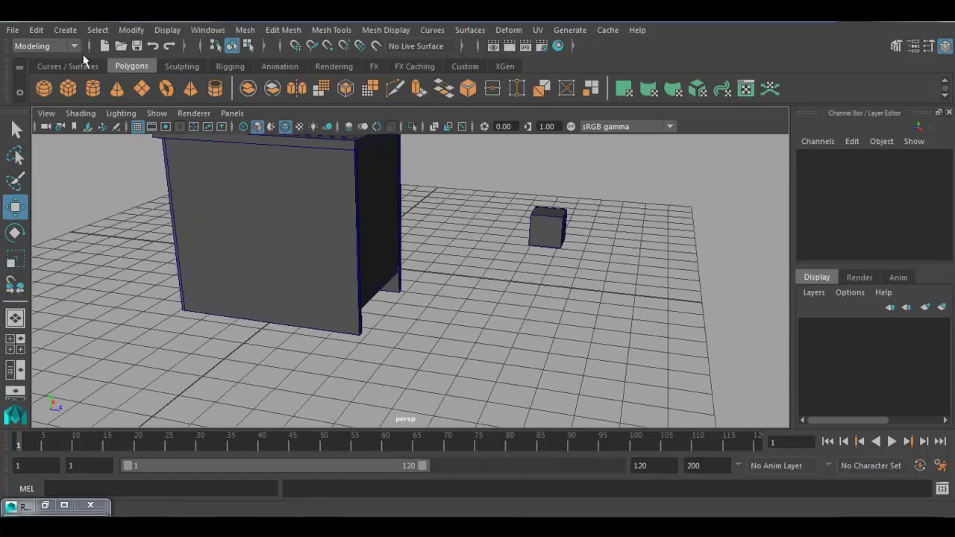
Snap the cube onto door_01's front face with the Snap Together Tool.
left_click(132, 30)
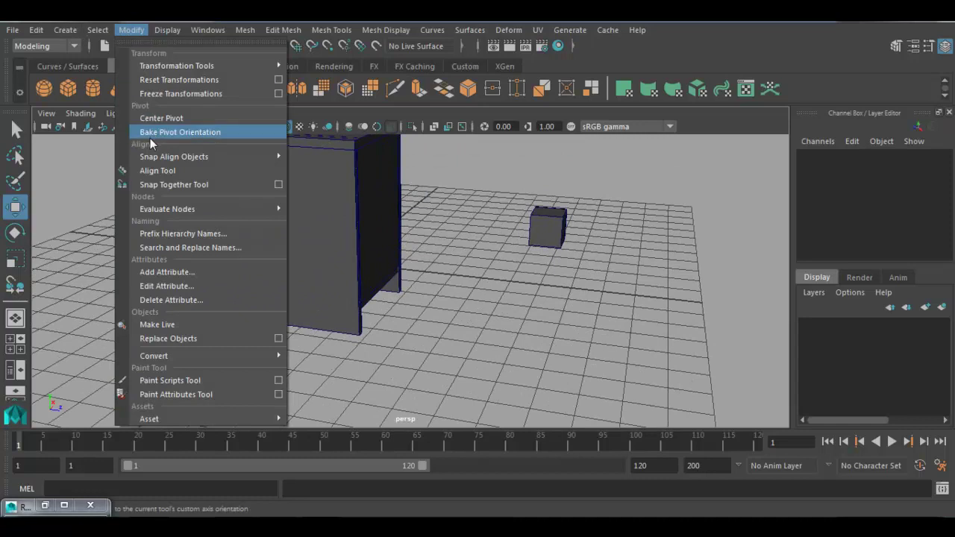
left_click(171, 184)
left_click_drag(448, 299, 344, 249, "alt")
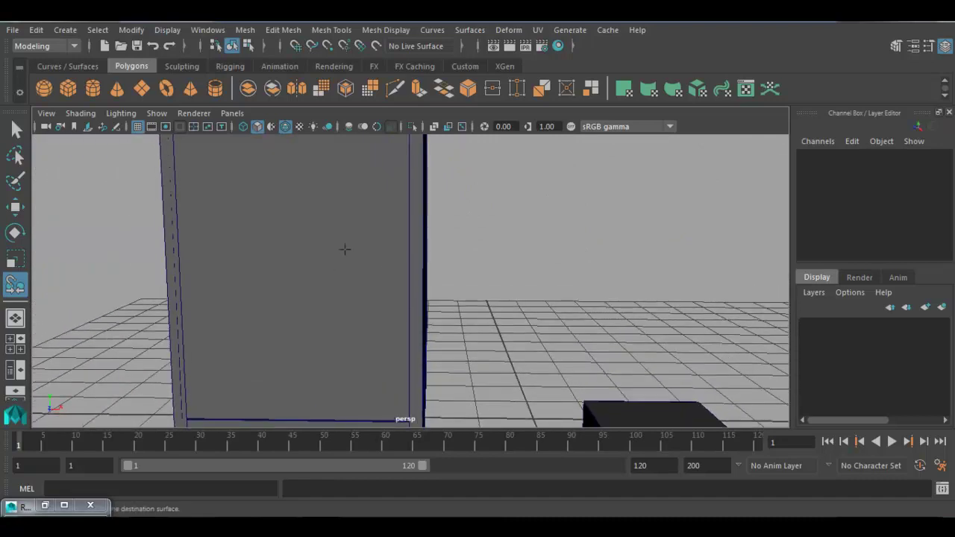
left_click(371, 237)
left_click_drag(385, 280, 518, 309, "alt")
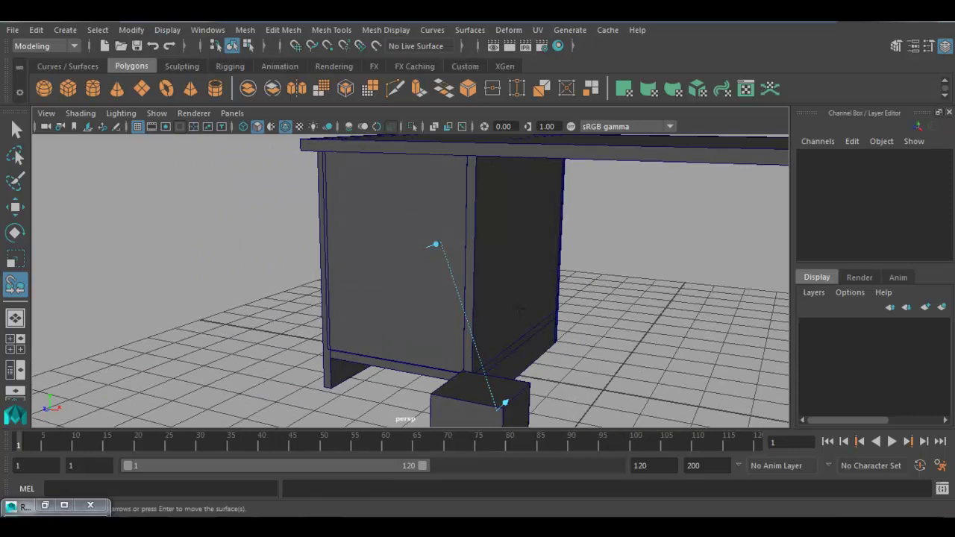
key("Return")
left_click(427, 250)
left_click_drag(426, 249, 464, 290, "alt")
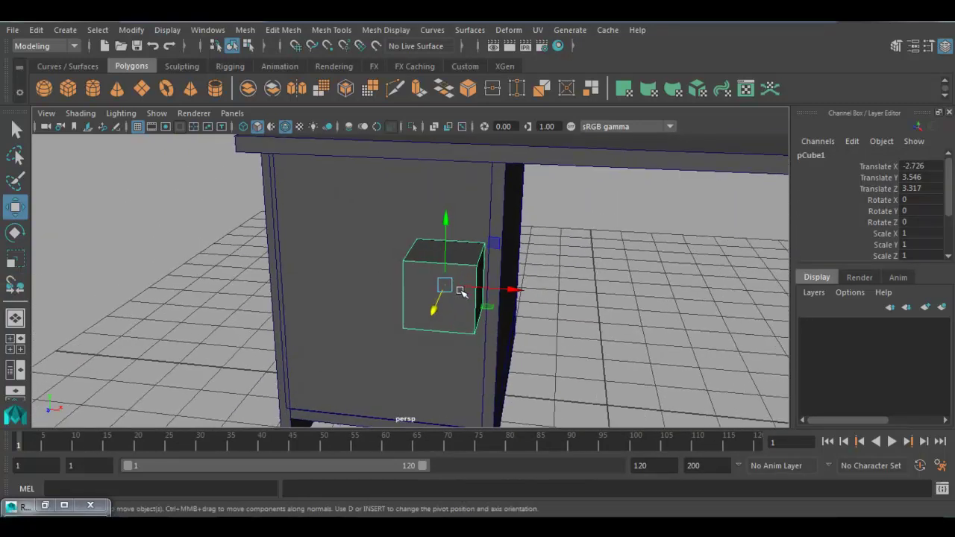
Scale the cube down into a small flat bar, about 0.108 × 0.104 × 0.474.
key("r")
left_click_drag(444, 217, 554, 326)
left_click_drag(667, 380, 592, 368, "alt")
key("w")
key("r")
left_click_drag(462, 298, 466, 347)
left_click_drag(385, 325, 355, 322)
left_click_drag(334, 247, 367, 292)
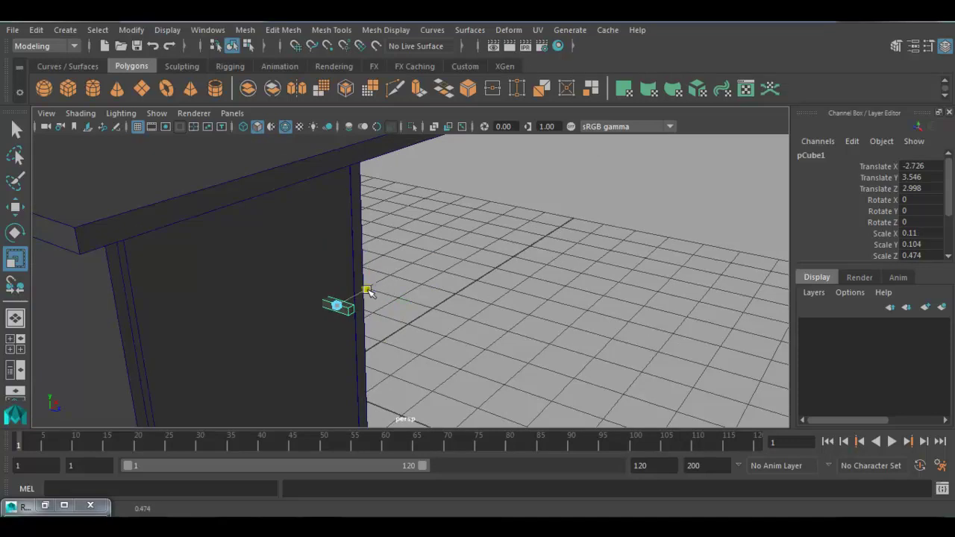
left_click_drag(411, 314, 463, 335, "alt")
Raise the bar to Translate Y 3.93 and rename it handle01.
key("w")
scroll(448, 223, "down", 5)
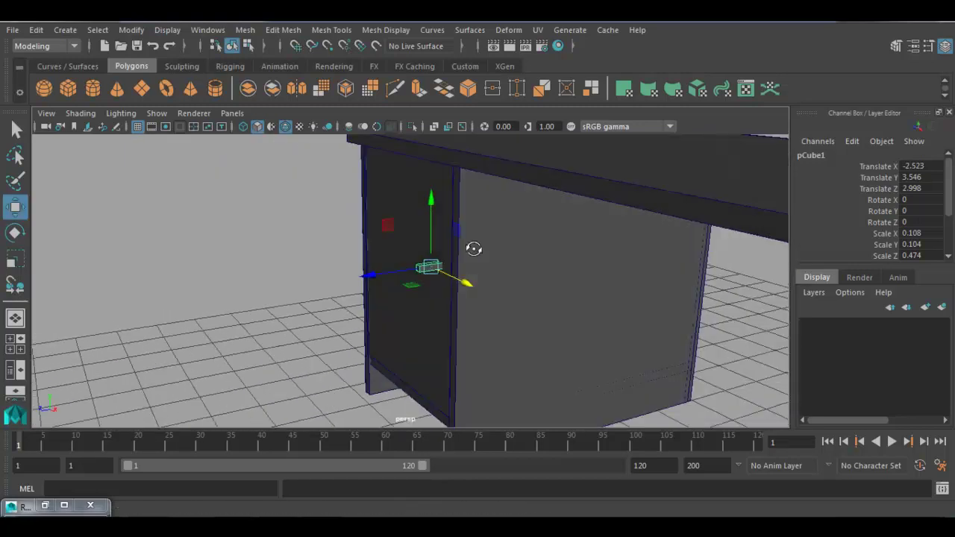
left_click_drag(425, 221, 451, 274)
left_click(815, 156)
type("handl")
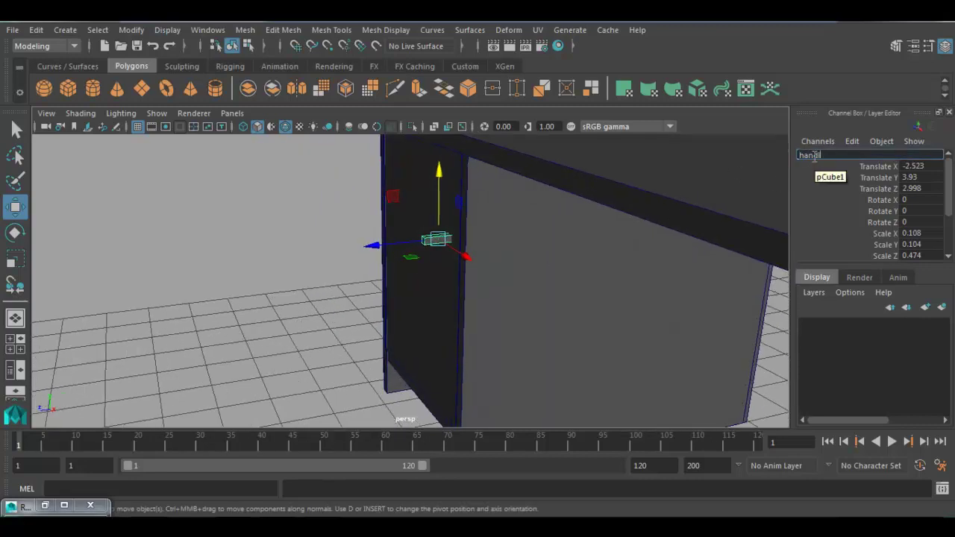
type("e01")
key("Return")
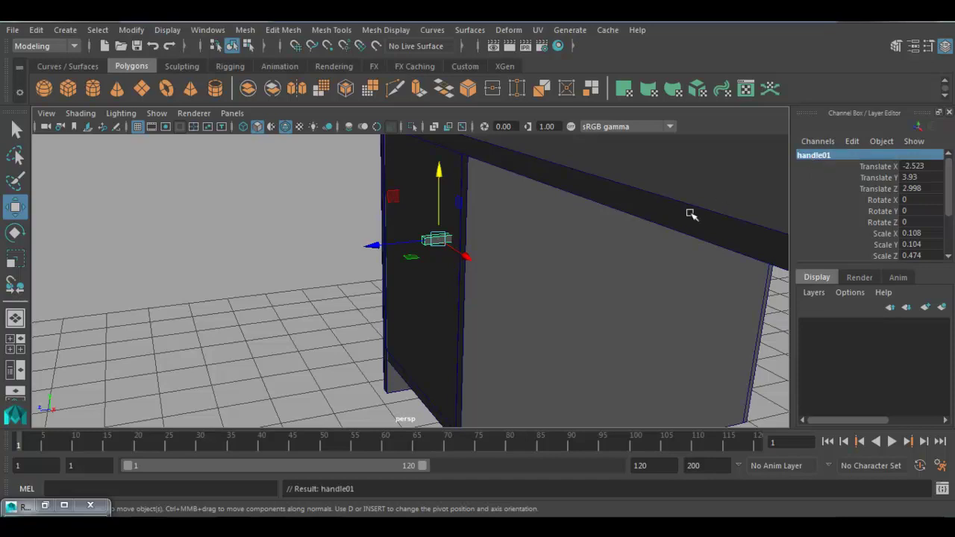
left_click_drag(400, 271, 439, 242, "alt")
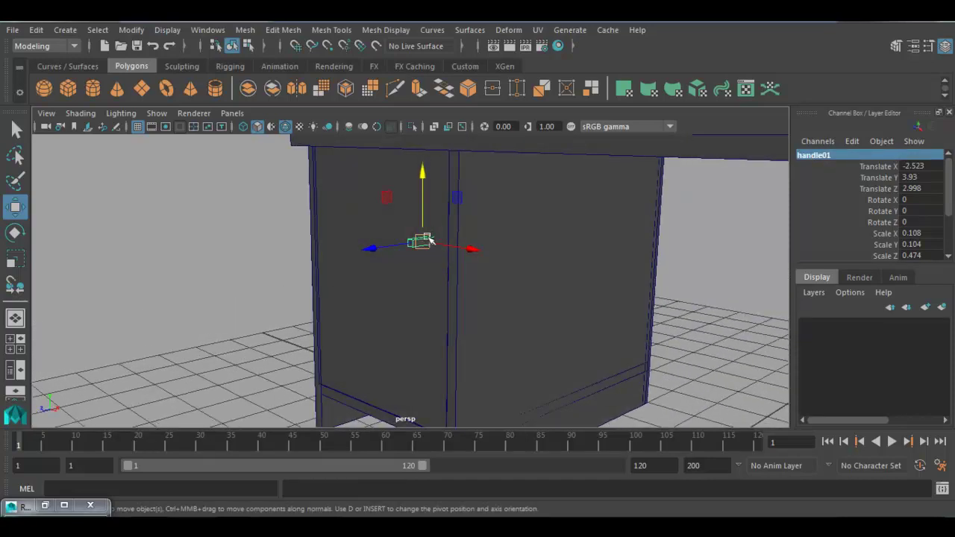
Duplicate handle01 below as handle02, then duplicate again and stand handle03 upright at Rotate X -90.
key("ctrl+d")
left_click_drag(423, 188, 506, 388)
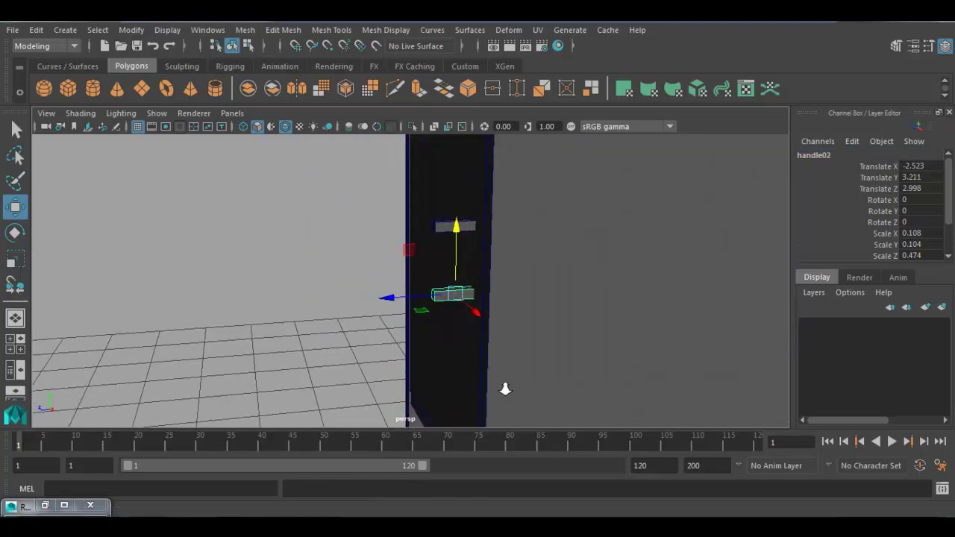
key("ctrl+d")
left_click_drag(458, 239, 475, 209)
key("e")
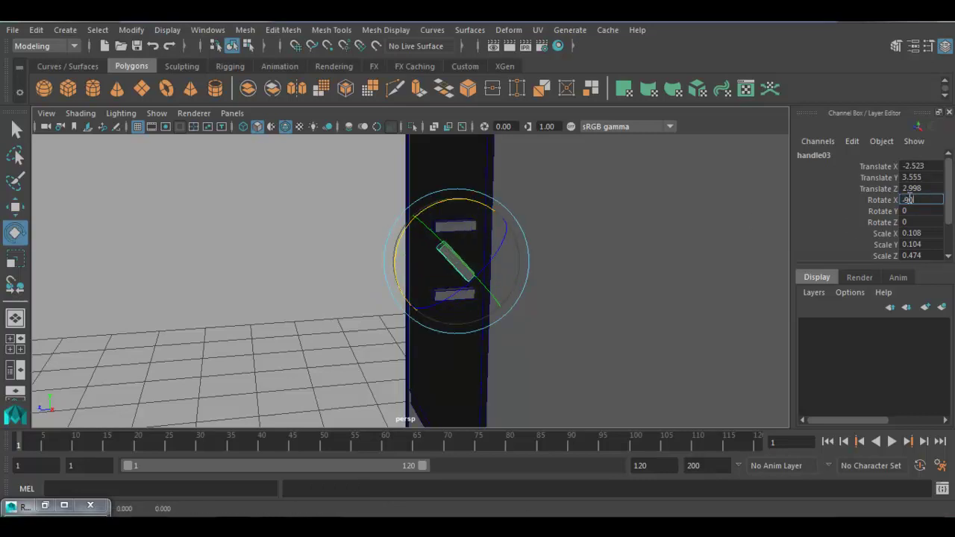
key("Return")
Move handle03 out from the door and lengthen it.
left_click_drag(512, 262, 500, 266, "alt")
key("w")
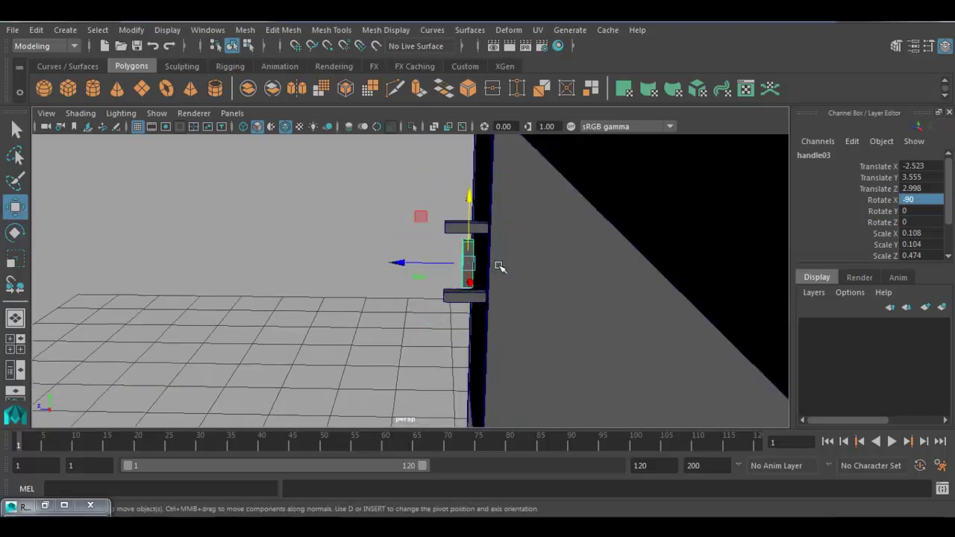
left_click_drag(401, 261, 371, 265)
key("r")
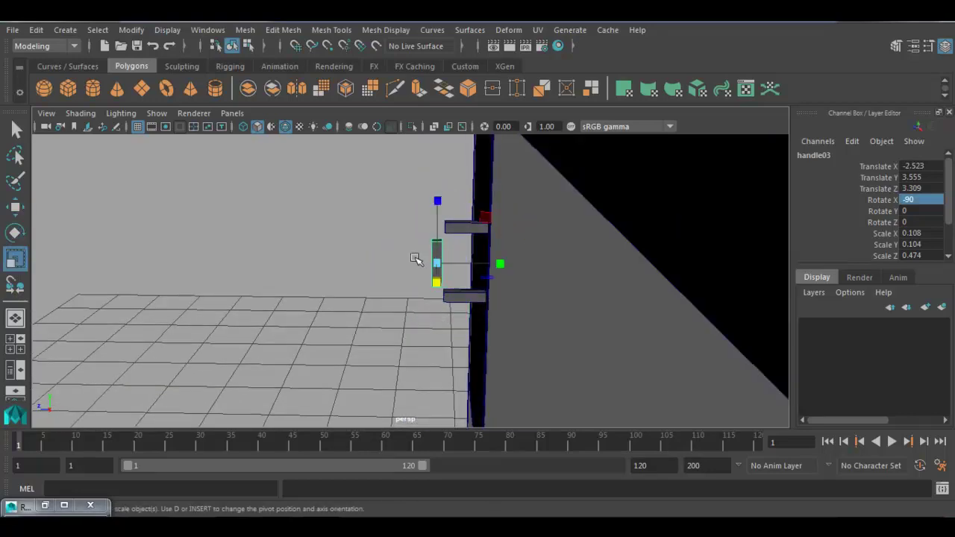
left_click_drag(436, 204, 440, 159)
key("w")
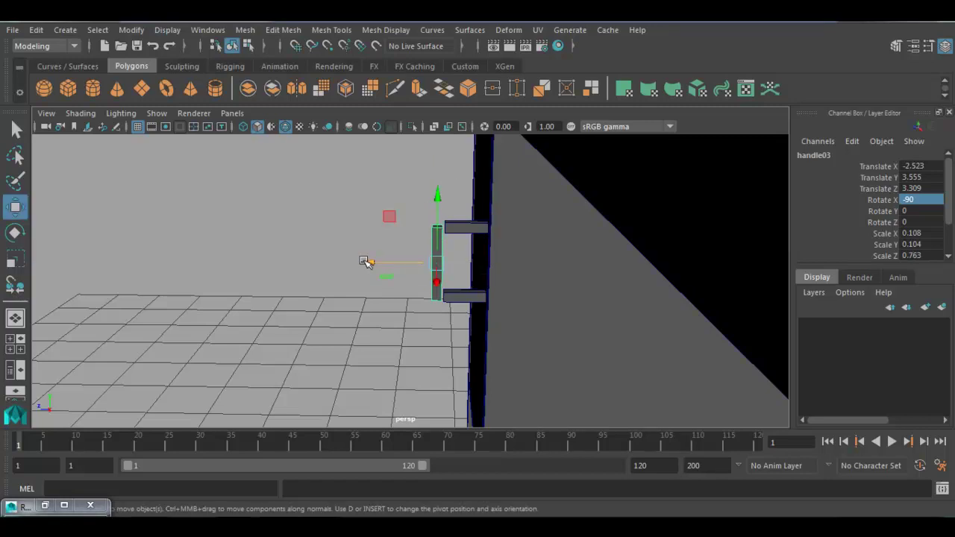
left_click_drag(366, 261, 415, 236)
key("r")
left_click_drag(425, 199, 426, 193)
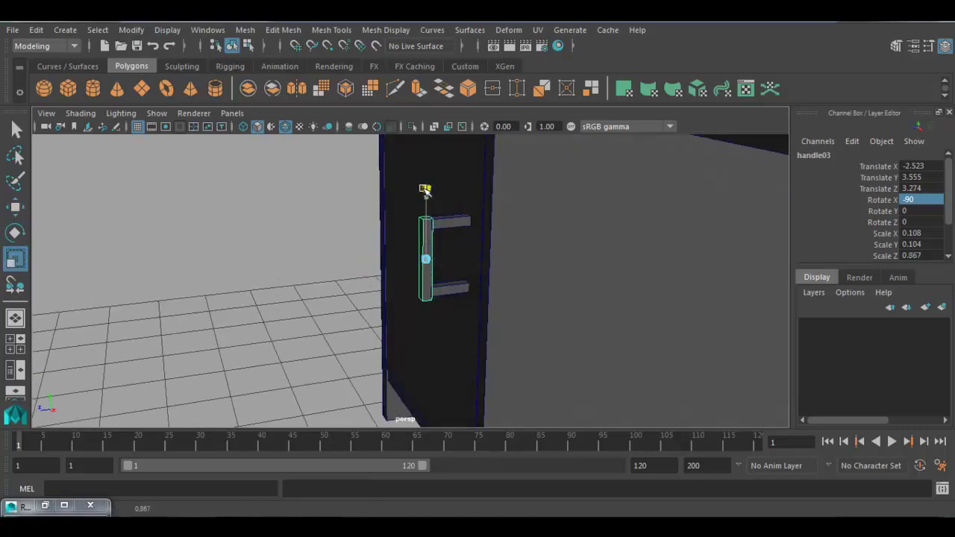
Lengthen handle03 further until it spans both arms as a vertical grip.
right_click_drag(425, 191, 440, 252, "alt")
left_click_drag(439, 252, 433, 298, "alt")
right_click_drag(433, 299, 514, 380, "alt")
middle_click_drag(514, 380, 444, 301, "alt")
right_click_drag(444, 301, 468, 327, "alt")
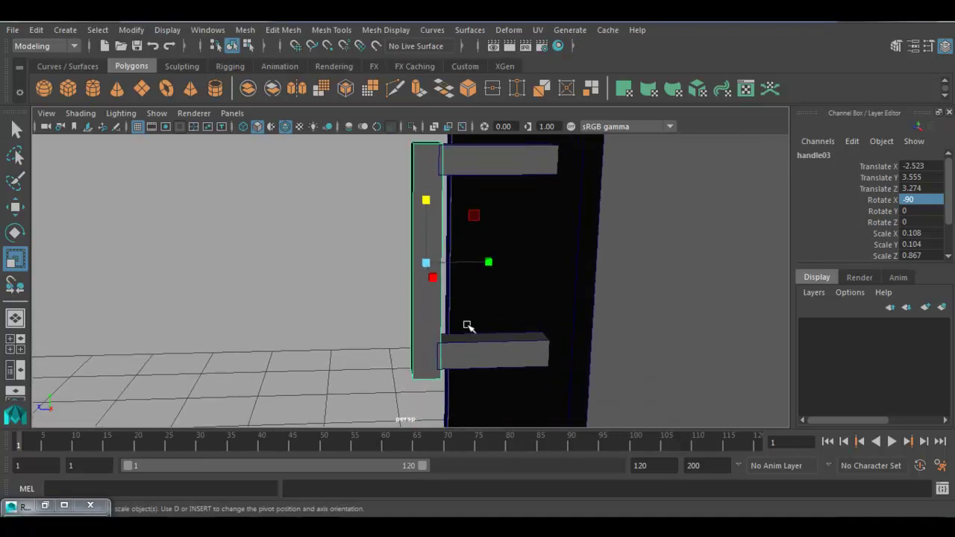
left_click_drag(426, 197, 451, 249)
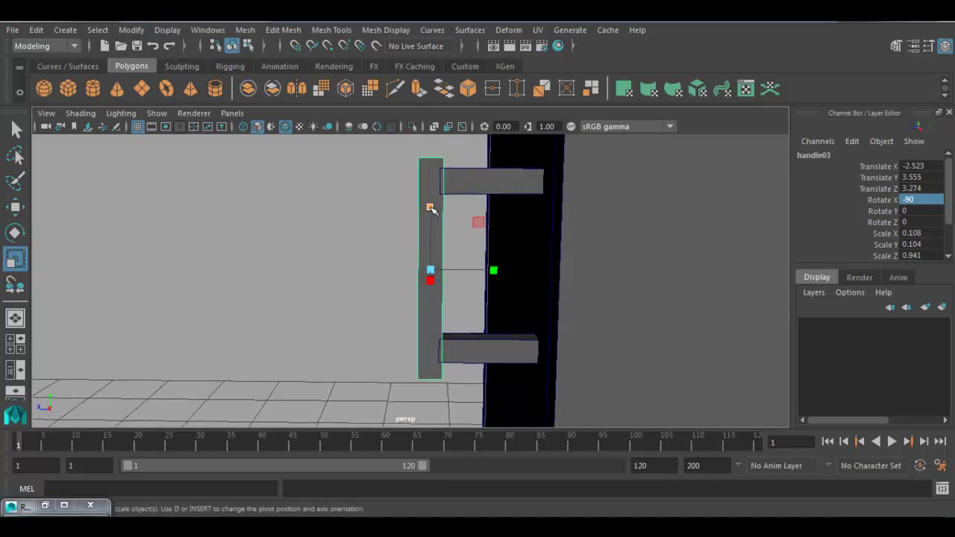
left_click_drag(431, 207, 440, 200)
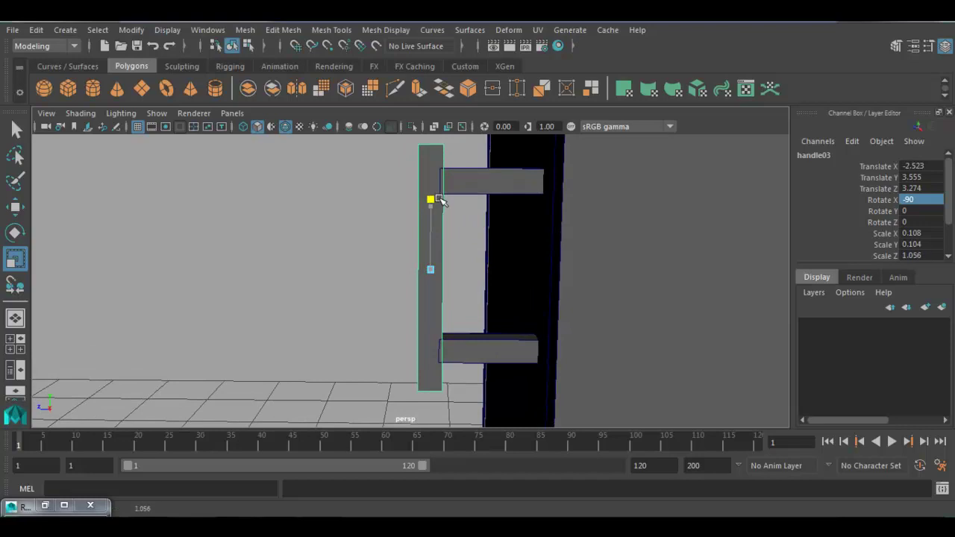
left_click(240, 317)
scroll(364, 324, "down", 3)
left_click_drag(364, 324, 336, 221, "alt")
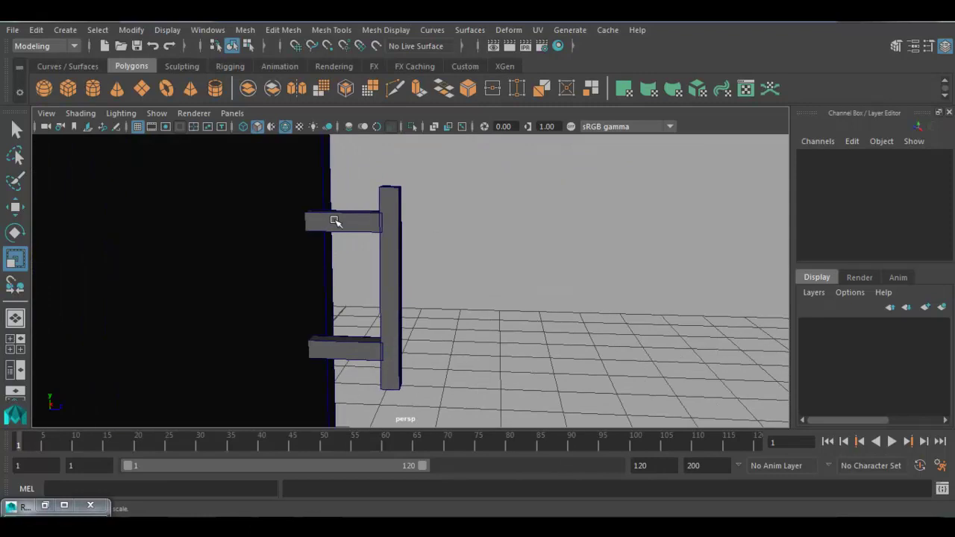
Shorten the upper handle arm along Z and slide handle03 closer to the door.
left_click(345, 348)
left_click_drag(344, 348, 359, 288, "alt")
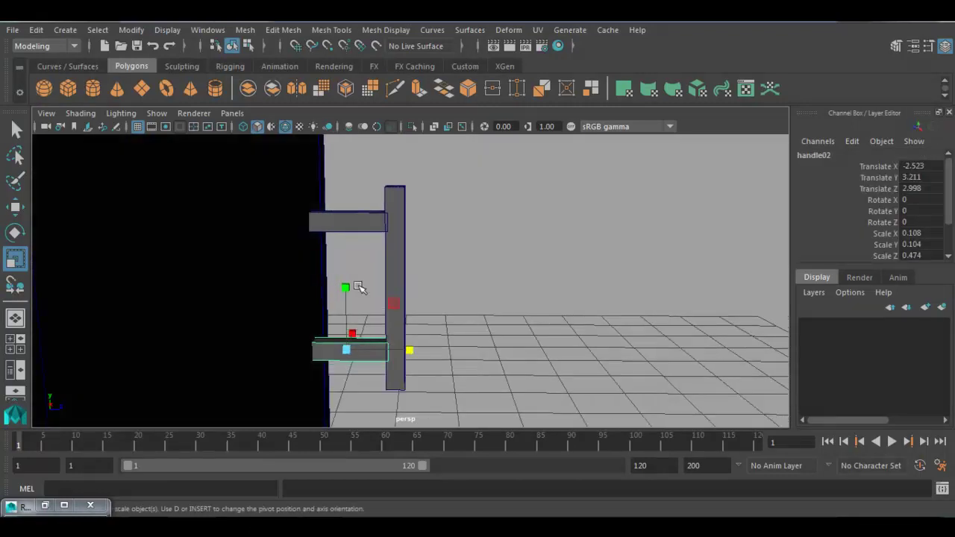
left_click(342, 218)
left_click_drag(406, 225, 388, 224)
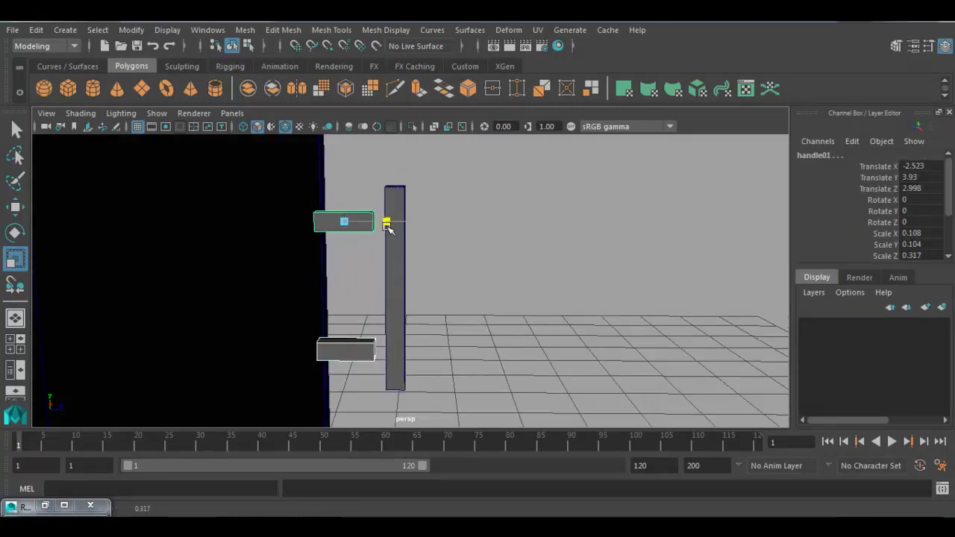
key("w")
left_click(398, 224)
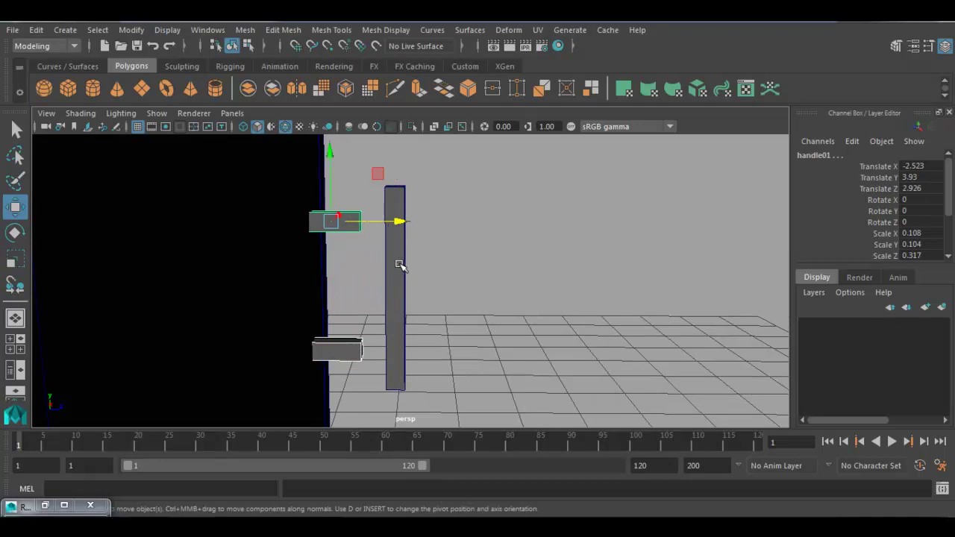
left_click_drag(463, 290, 440, 303)
Shorten the lower arm handle02 to Scale Z 0.237.
left_click(448, 304)
left_click(457, 228)
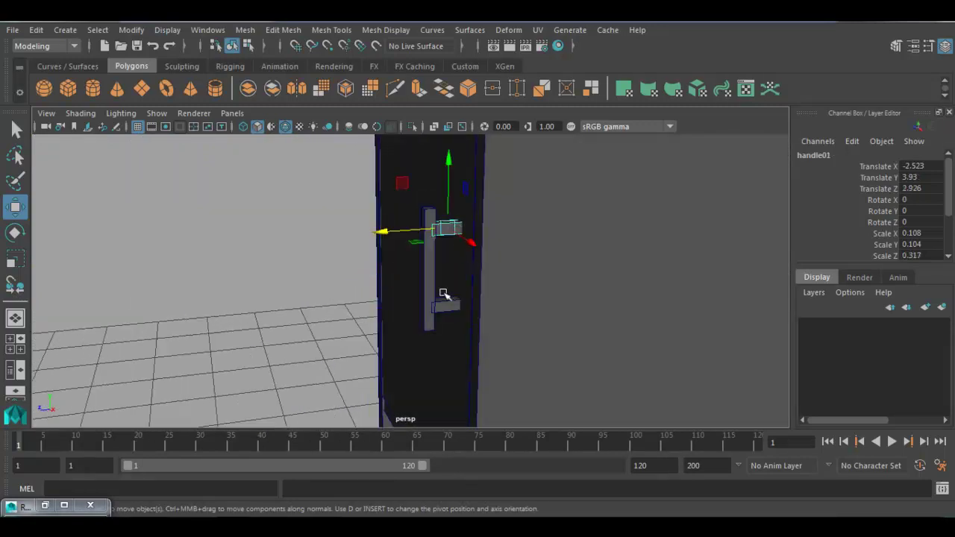
left_click(448, 308)
key("r")
left_click_drag(390, 312, 468, 316)
left_click_drag(425, 245, 430, 243)
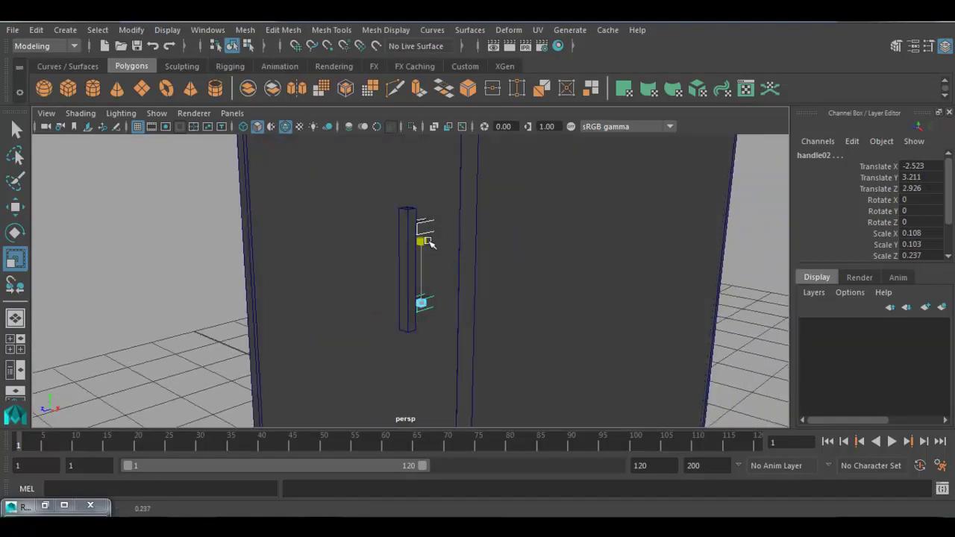
Shorten handle03 to a 1.054-long grip and nudge it to Translate Z 3.087.
left_click(411, 228)
left_click_drag(441, 288, 366, 287, "alt")
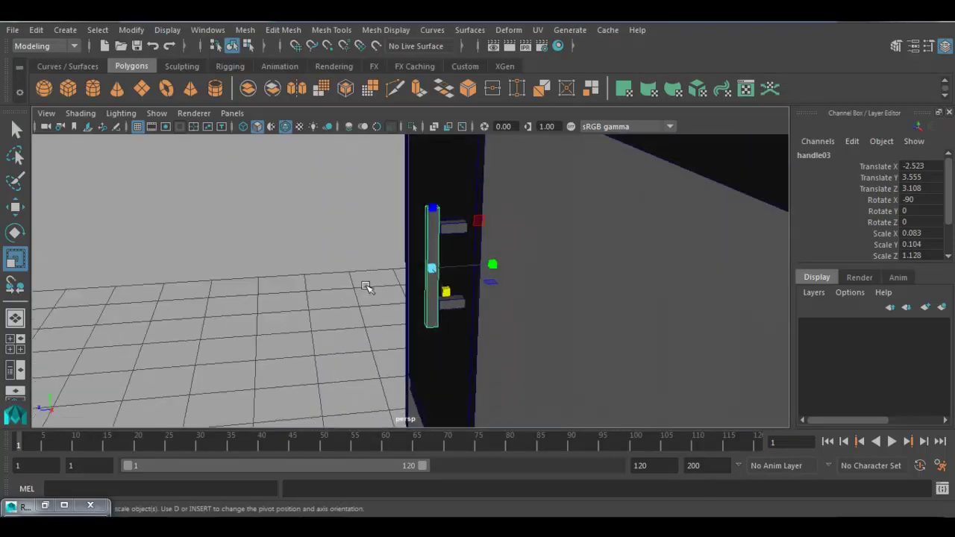
left_click_drag(433, 208, 434, 217)
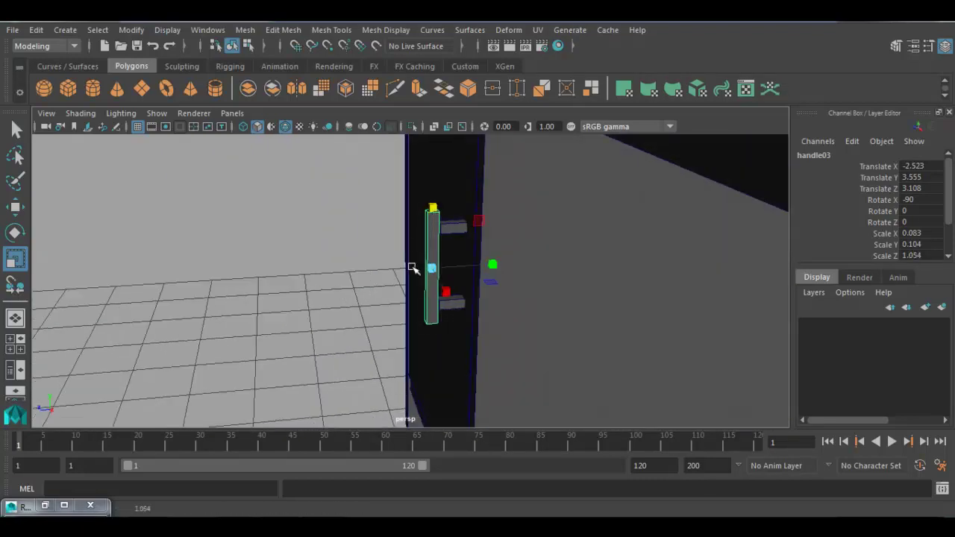
left_click_drag(413, 268, 452, 272, "alt")
key("w")
left_click_drag(373, 276, 451, 271)
key("r")
Select door_01, then both handle arms and the vertical grip bar.
left_click(556, 265)
left_click_drag(556, 265, 406, 313, "alt")
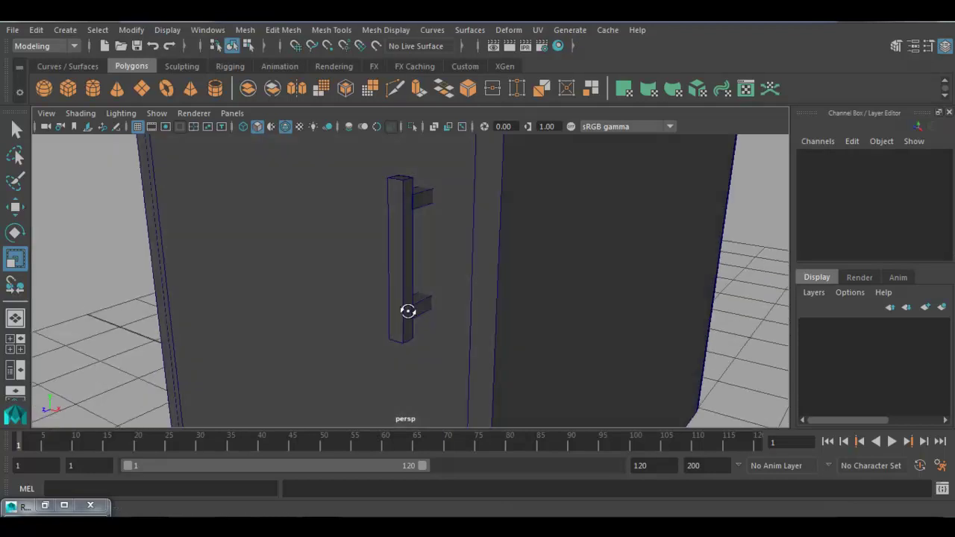
right_click_drag(405, 314, 72, 215, "alt")
left_click_drag(73, 215, 356, 294, "alt")
right_click_drag(357, 294, 460, 352, "alt")
left_click_drag(461, 352, 365, 337, "alt")
left_click(363, 364)
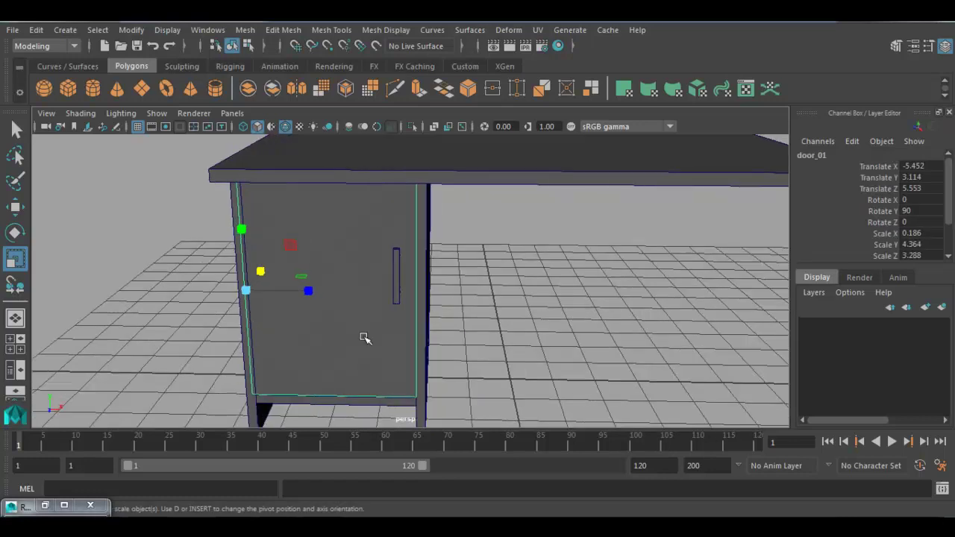
right_click_drag(365, 336, 395, 273, "alt")
right_click_drag(338, 341, 371, 332, "alt")
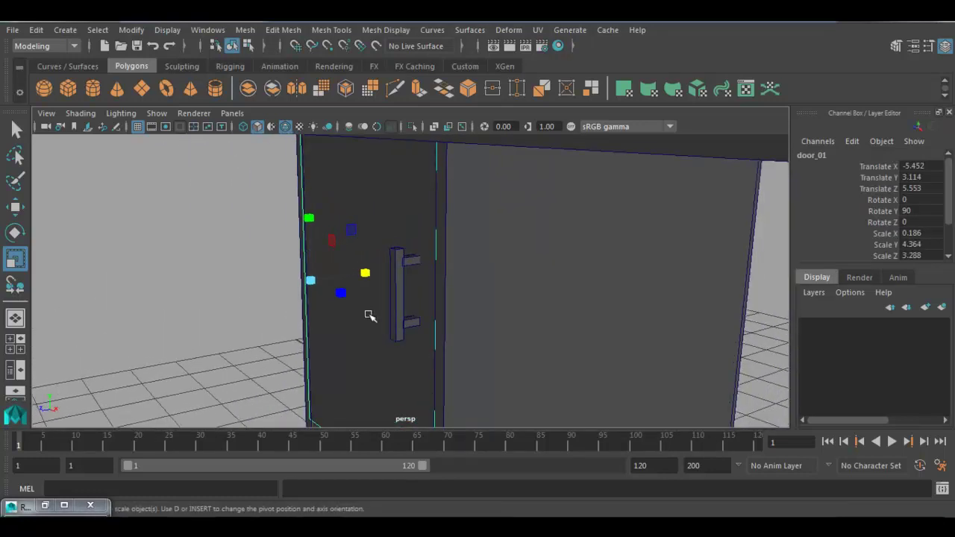
left_click_drag(368, 315, 420, 306, "alt")
left_click(411, 253)
left_click(411, 337, "shift")
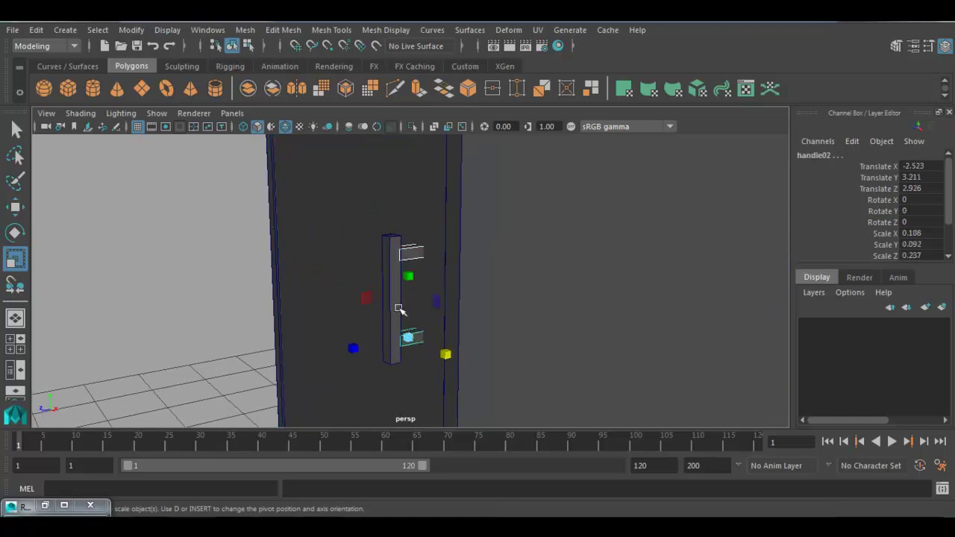
left_click(394, 283)
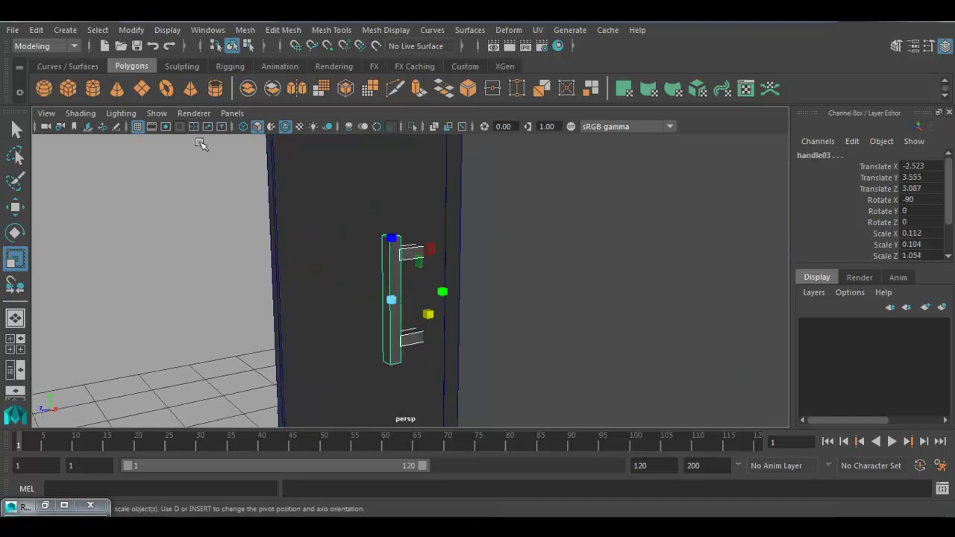
Group the two arms and grip bar into group1 with Edit > Group.
left_click(36, 30)
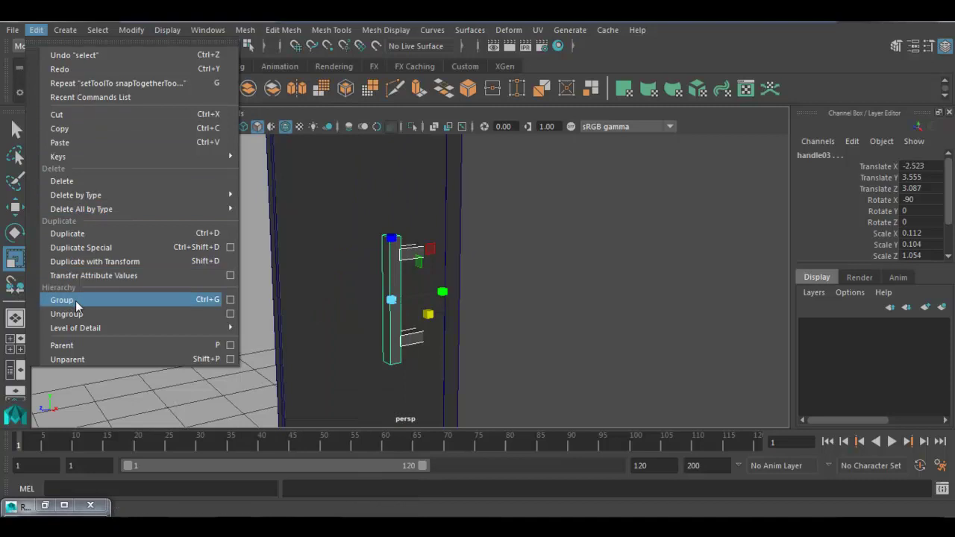
left_click(75, 300)
scroll(431, 351, "down", 5)
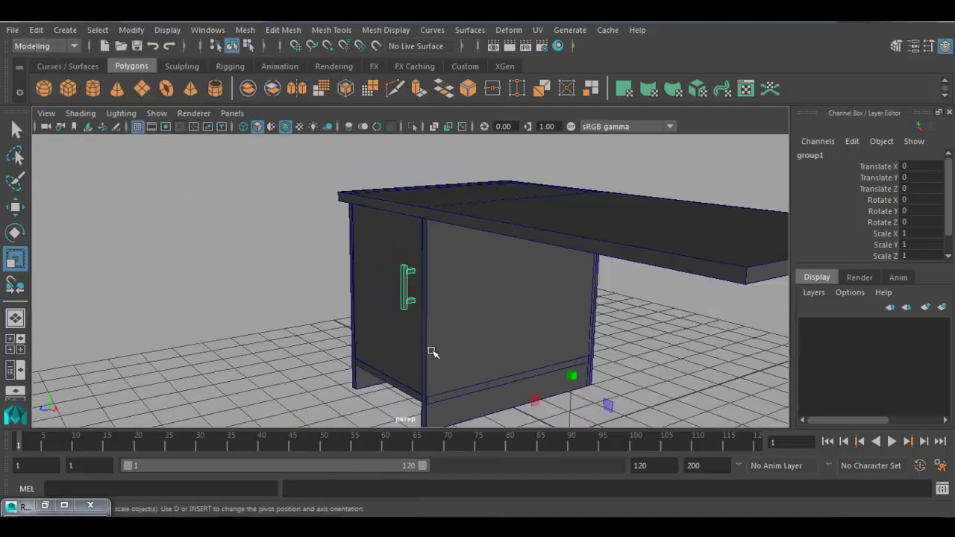
left_click_drag(454, 346, 536, 409, "alt")
key("w")
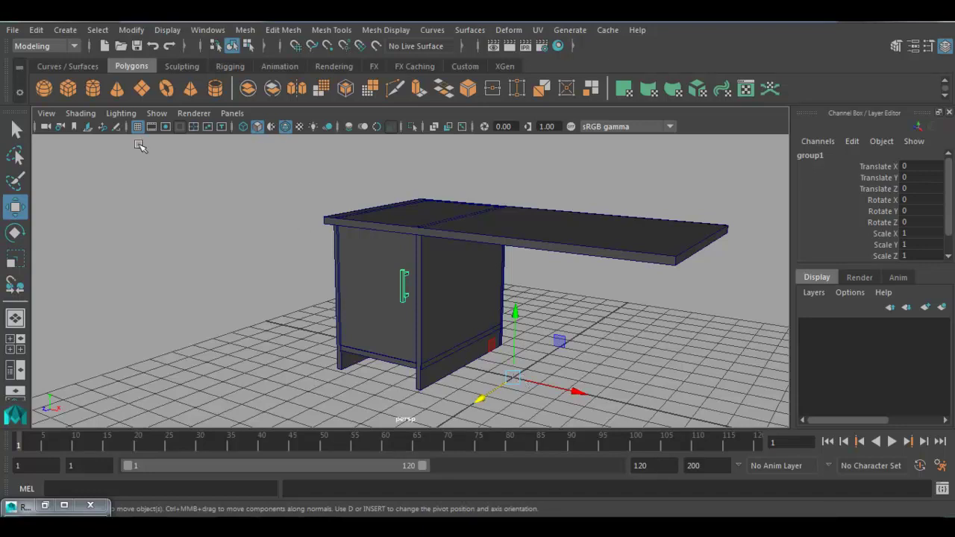
Center the pivot of group1 and rename it Handle.
left_click(132, 29)
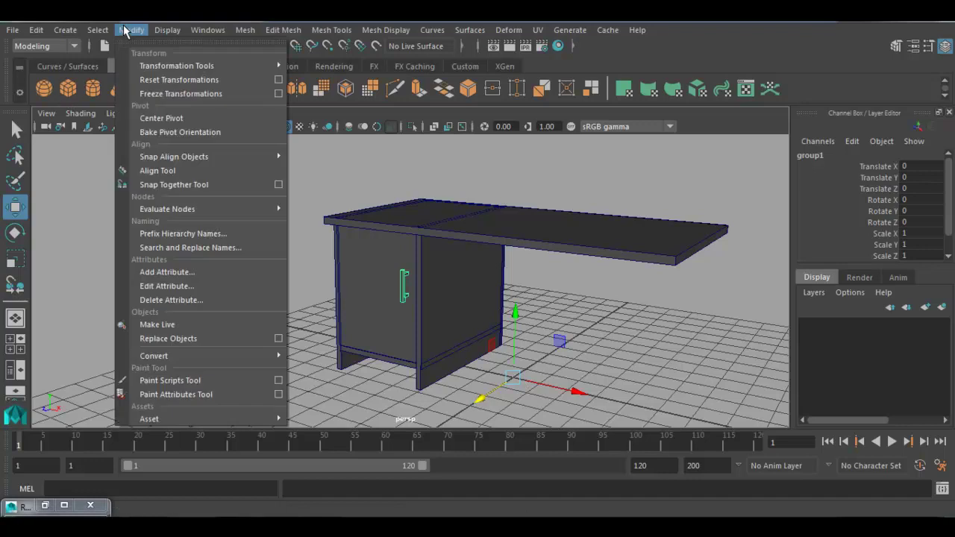
left_click(147, 118)
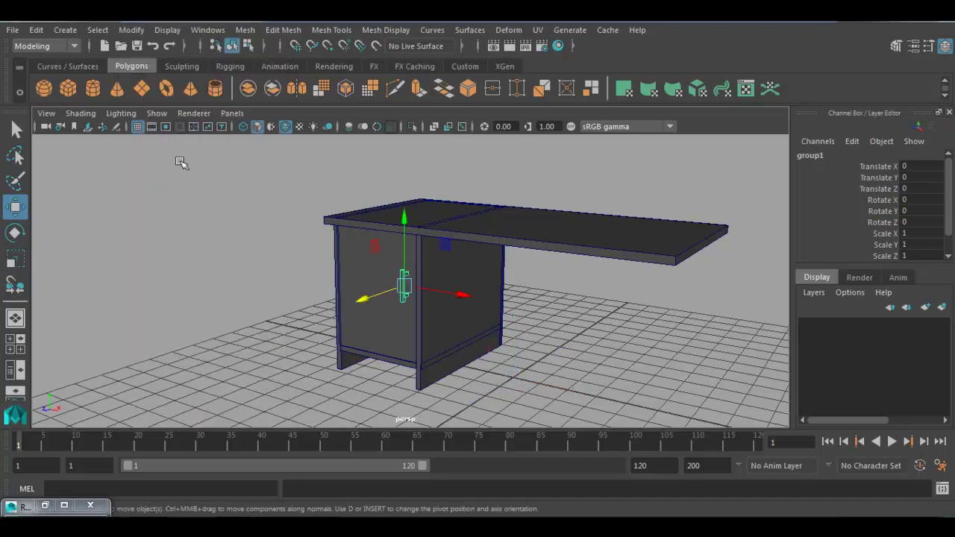
double_click(831, 155)
type("Handle")
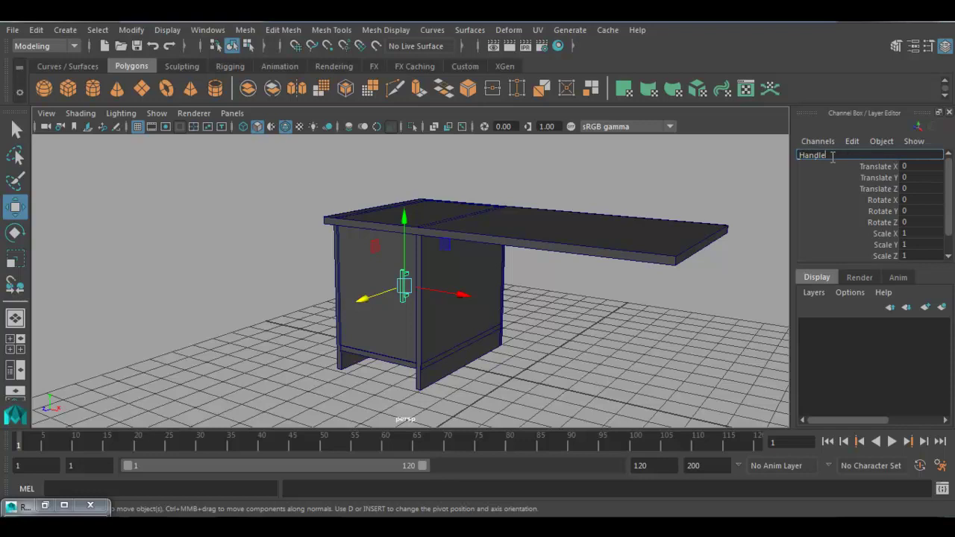
key("Return")
left_click_drag(424, 296, 375, 330, "alt")
scroll(418, 317, "up", 5)
Pick-walk from the handle bar up to Handle and door_01, then group them as group1.
left_click(592, 363)
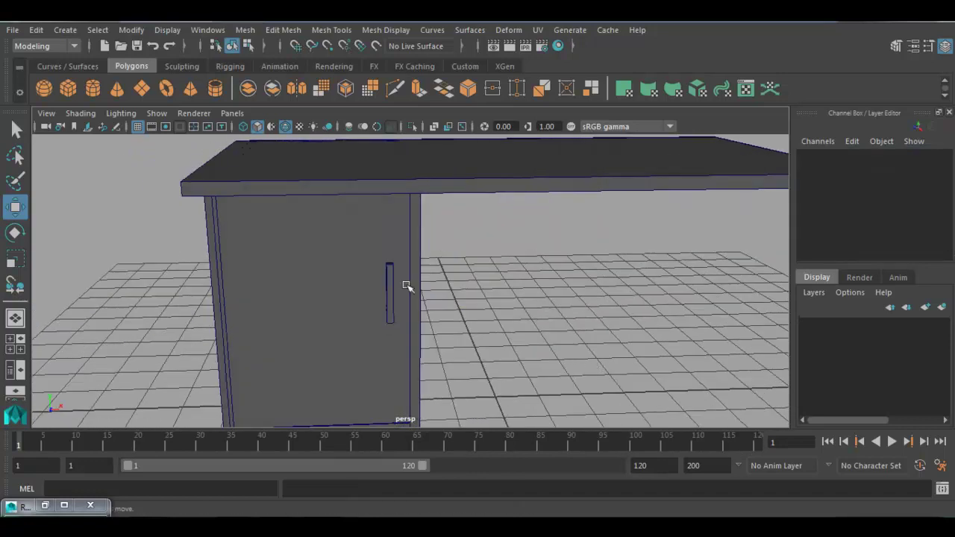
left_click(390, 282)
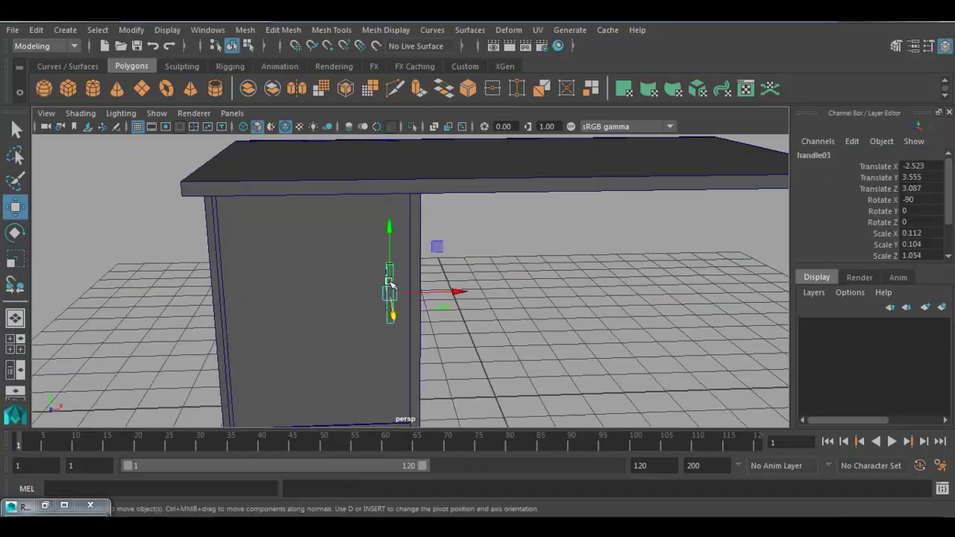
key("Up")
left_click_drag(365, 297, 321, 306, "alt")
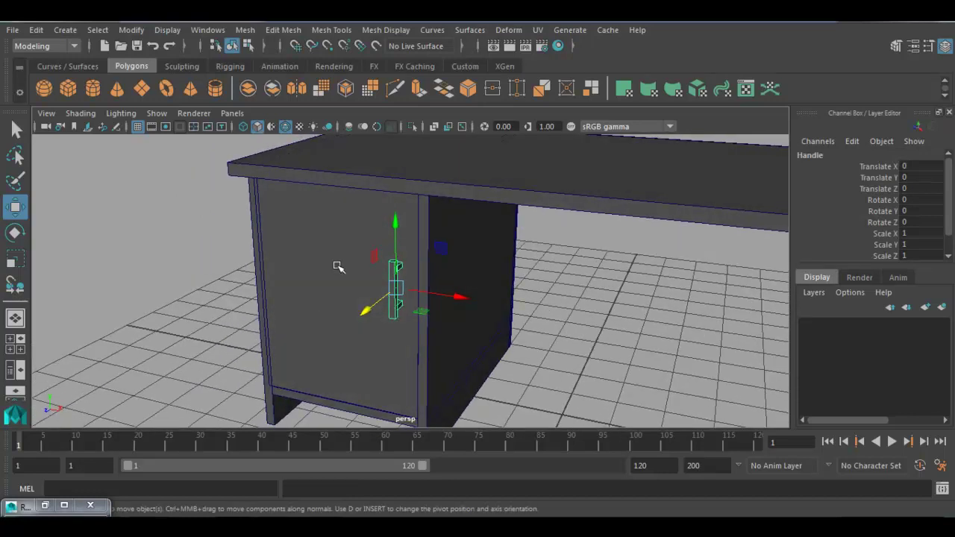
key("Up")
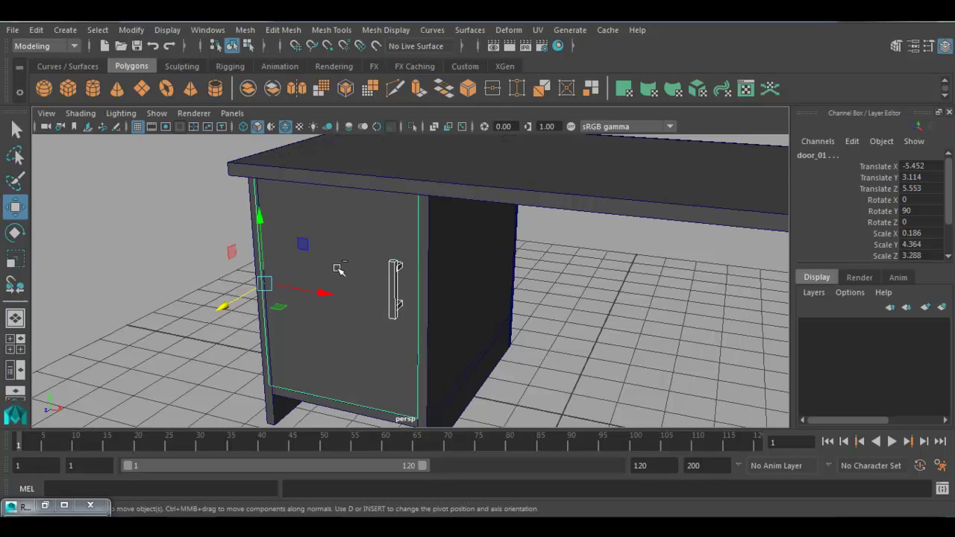
key("ctrl+g")
scroll(337, 269, "down", 5)
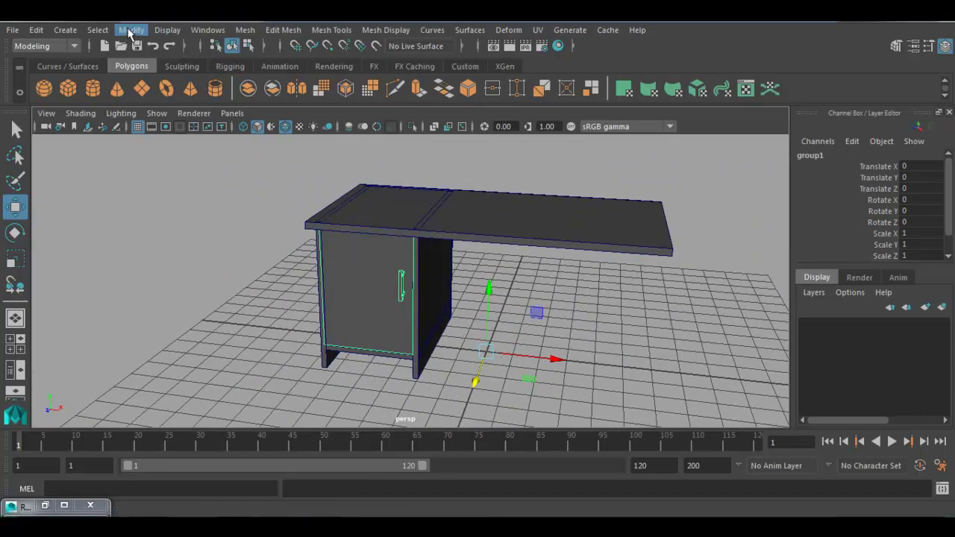
Center the door group's pivot, then move it to the door's left hinge edge.
left_click(130, 30)
left_click(152, 118)
left_click_drag(152, 122, 450, 316, "alt")
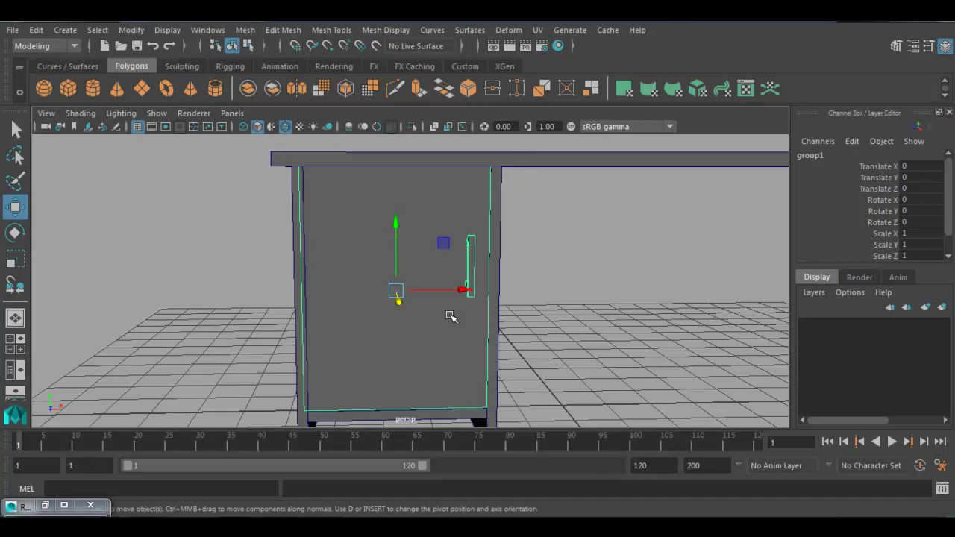
key("d")
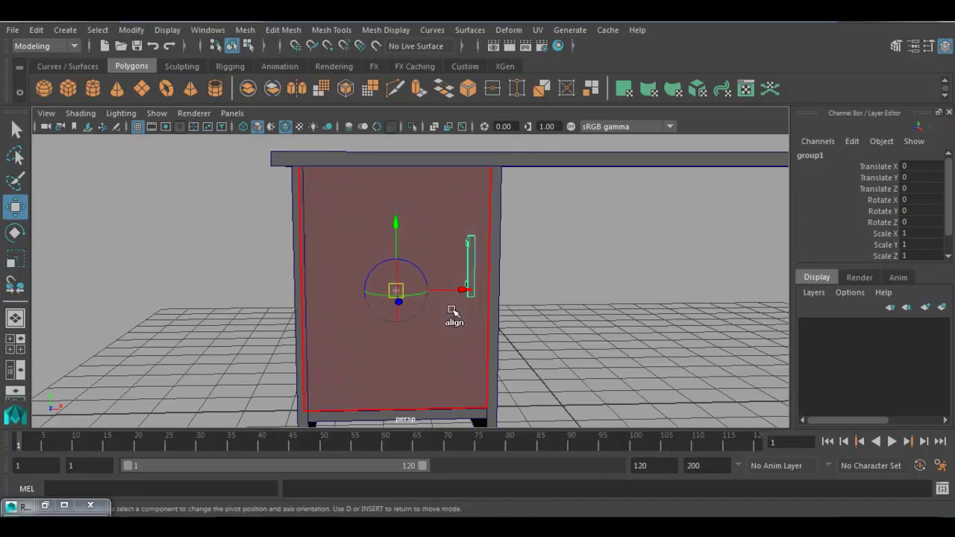
left_click_drag(464, 291, 370, 292)
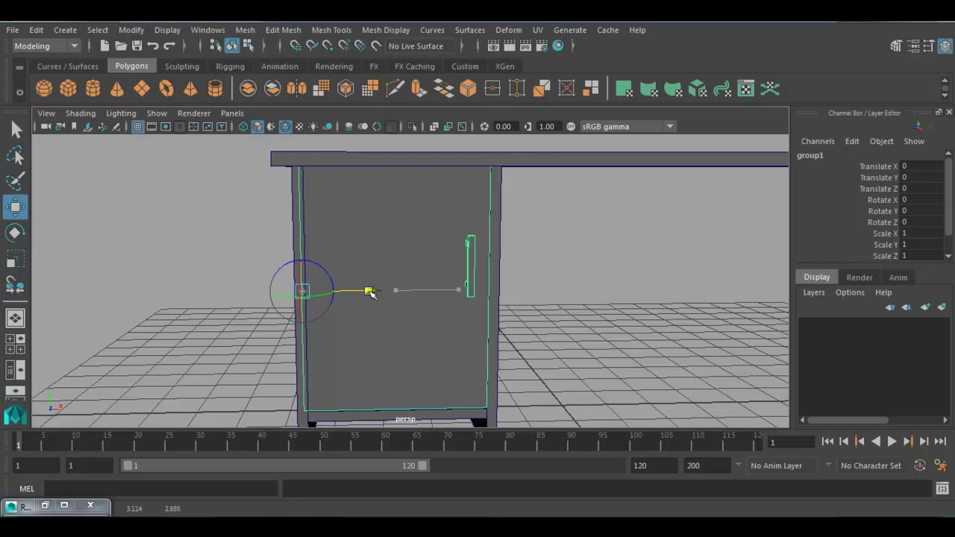
key("d")
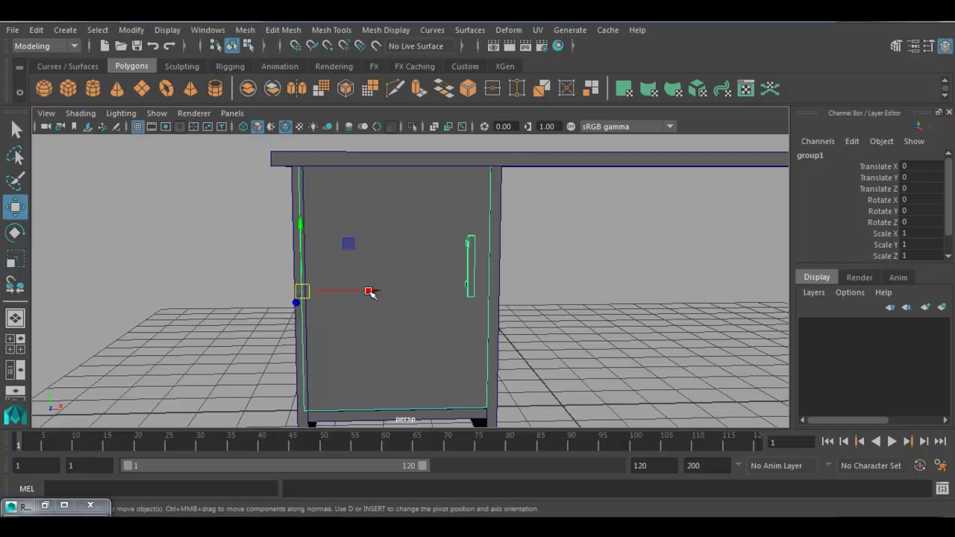
Test-swing the door open around its hinge, then undo so it stays closed.
key("e")
left_click_drag(346, 299, 271, 345)
key("ctrl+z")
key("ctrl+z")
key("ctrl+z")
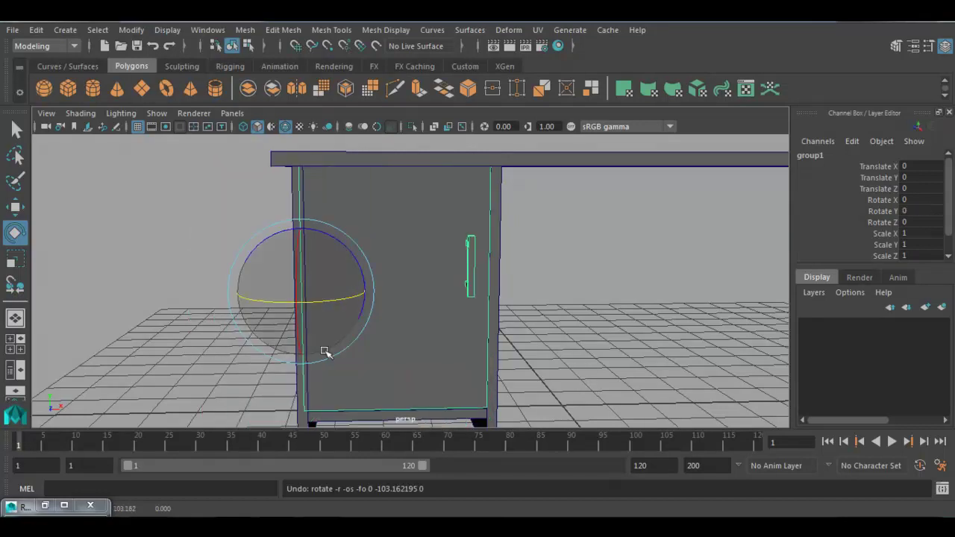
Deselect the door group and bring back the reference desk photo.
scroll(351, 340, "down", 3)
left_click(480, 331)
left_click_drag(480, 330, 369, 348, "alt")
left_click(44, 505)
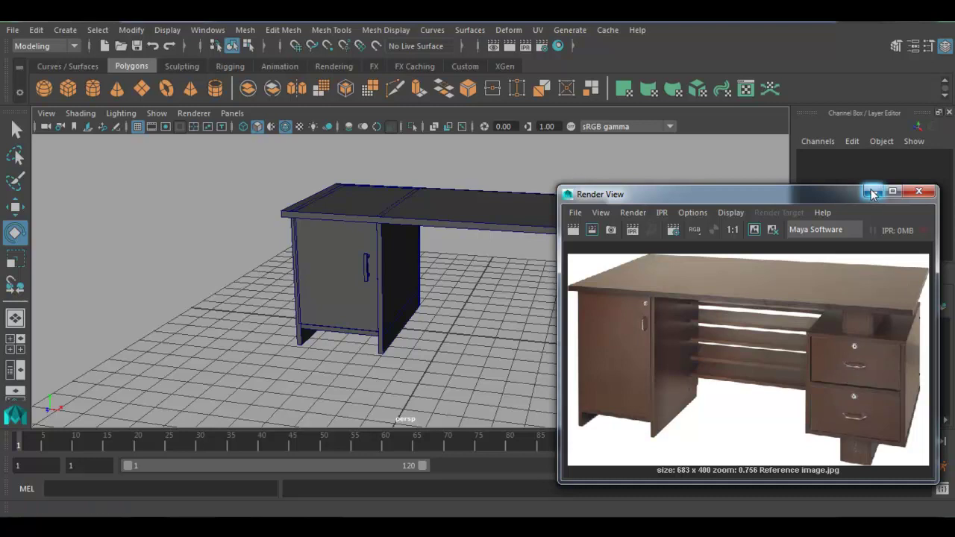
Duplicate the black side panel plywood02 and slide the copy right under the tabletop's end.
left_click_drag(269, 250, 229, 284, "alt")
left_click(234, 285)
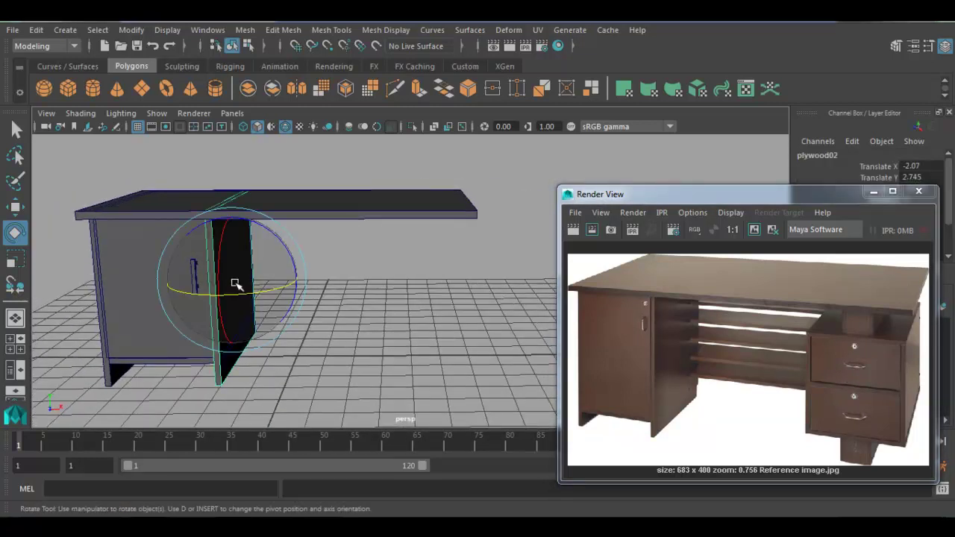
key("w")
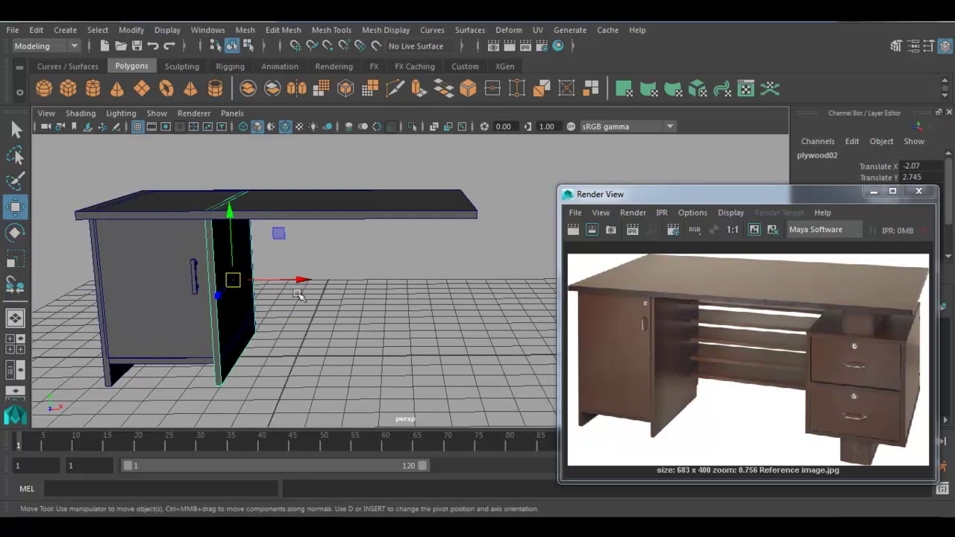
key("ctrl+d")
left_click_drag(302, 282, 709, 352)
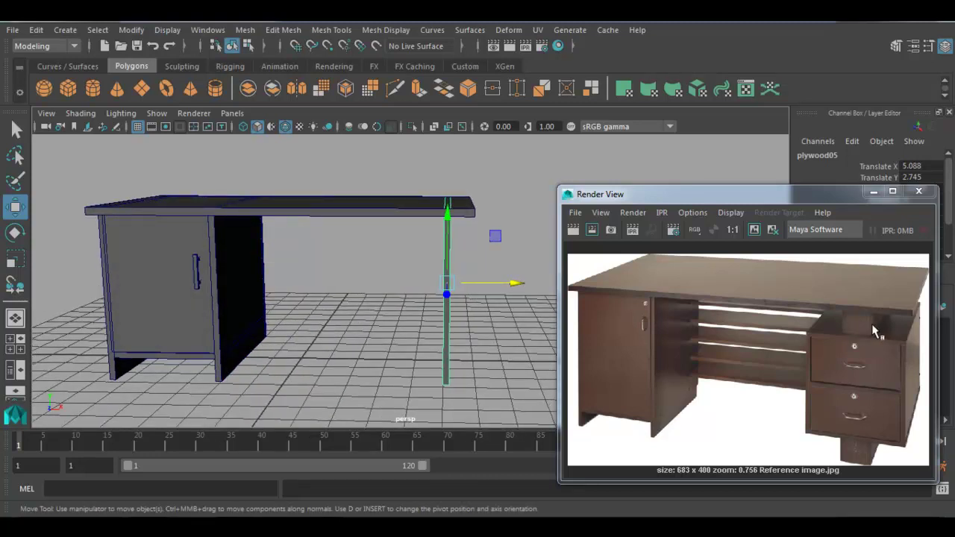
Scale the copy, plywood05, along X into a thicker upright panel.
left_click_drag(515, 277, 548, 292, "alt")
key("r")
mouse_move(485, 288)
left_mouse_down("alt")
mouse_move(506, 290)
mouse_move(474, 302)
left_mouse_up("alt")
key("w")
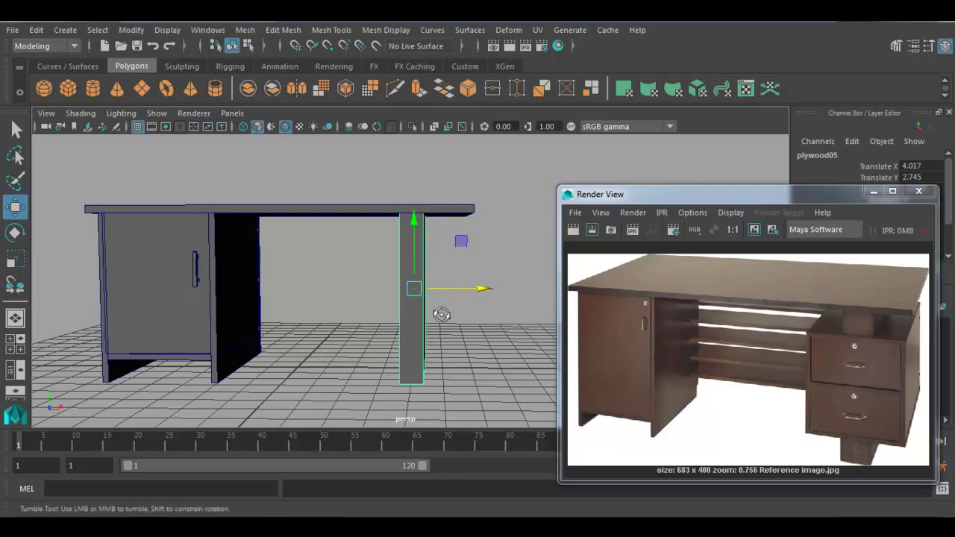
key("r")
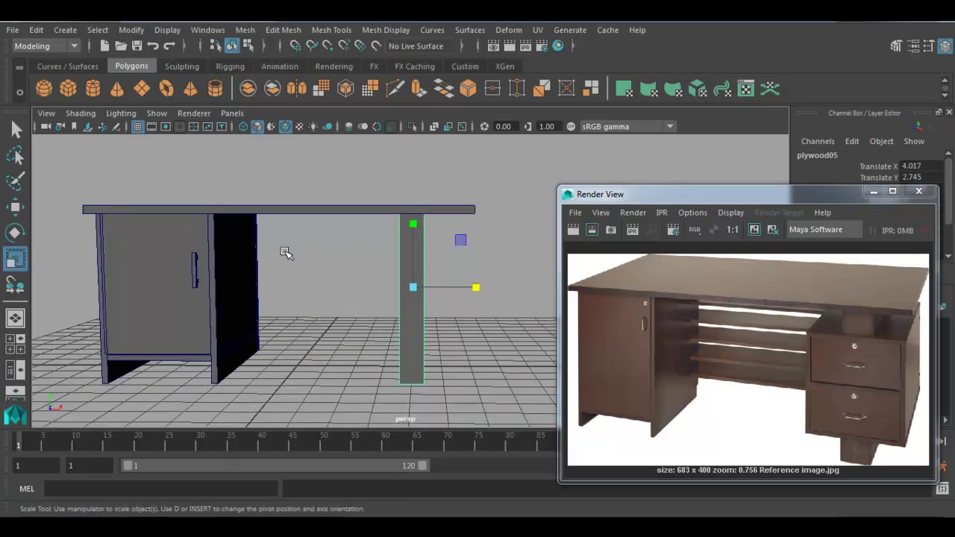
Duplicate plywood02 as plywood06 at Translate X 0.824 and shorten it to Scale Y 3.200.
left_click_drag(337, 324, 314, 324, "alt")
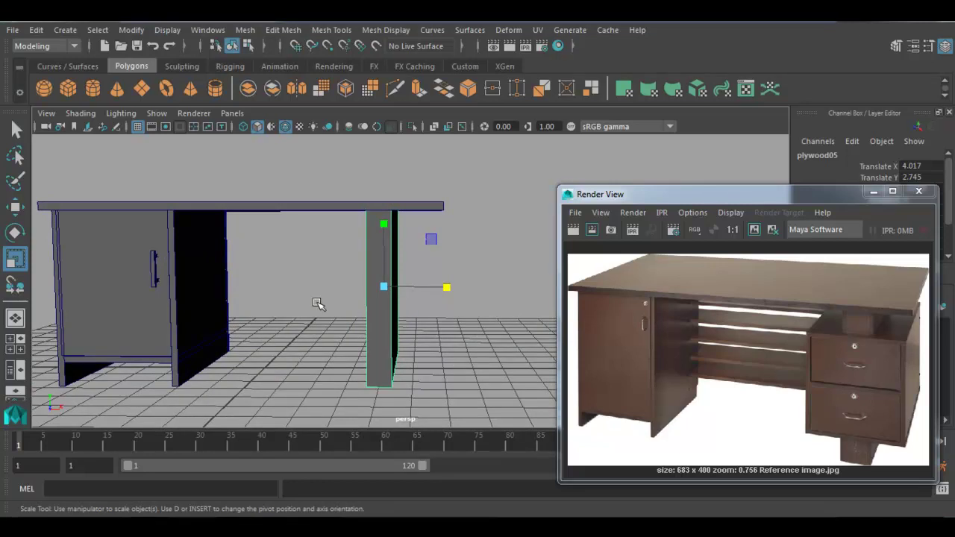
scroll(317, 302, "down", 2)
right_click_drag(456, 362, 385, 324, "alt")
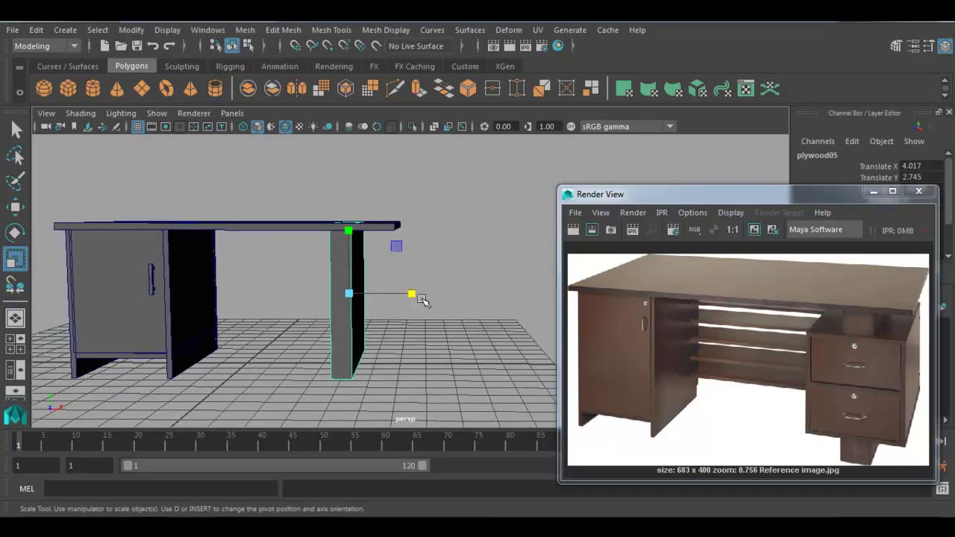
middle_click_drag(486, 326, 477, 351, "alt")
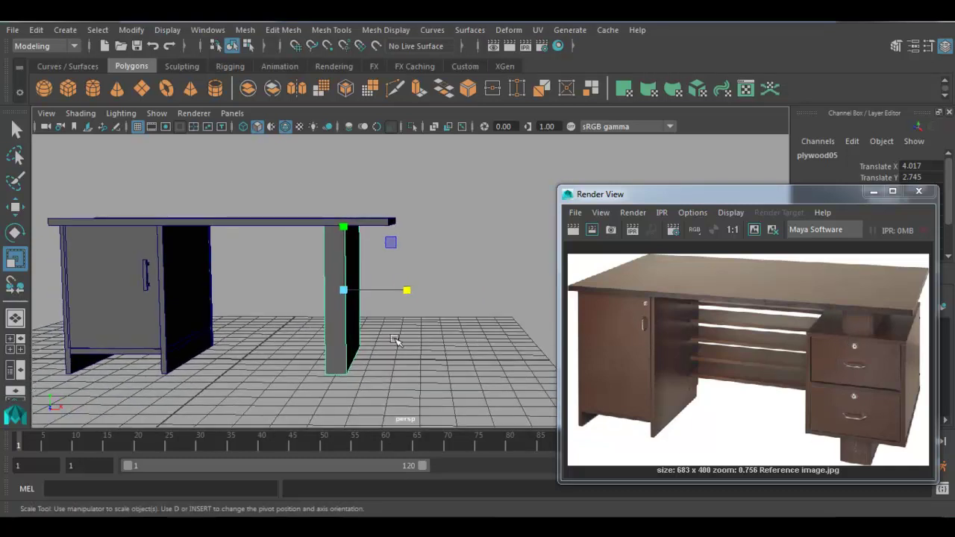
left_click(180, 259)
key("w")
left_click_drag(258, 295, 338, 300, "alt")
key("ctrl+d")
mouse_move(337, 300)
left_mouse_down("alt")
mouse_move(279, 305)
mouse_move(358, 298)
mouse_move(350, 299)
left_mouse_up("alt")
key("r")
left_click_drag(246, 229, 249, 265)
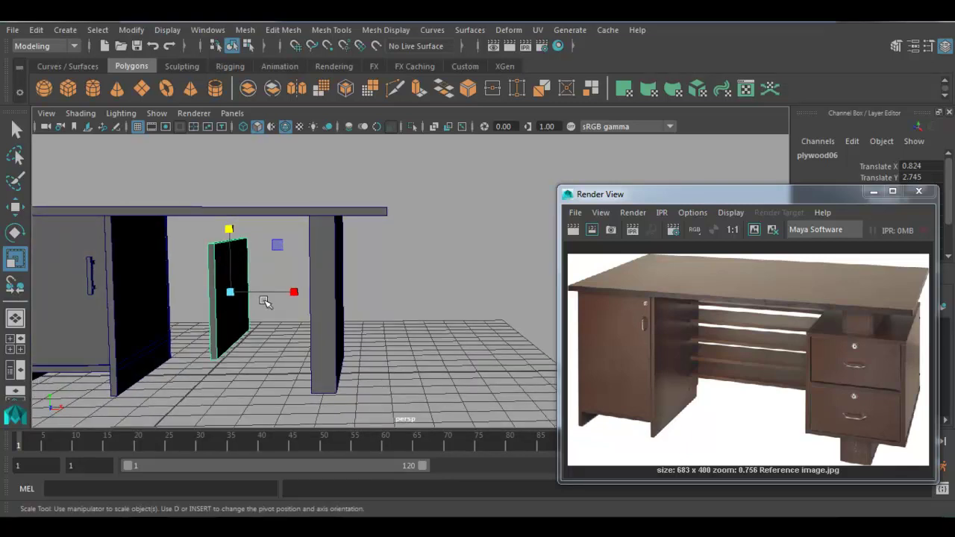
Shrink the short side panel's height and slide it right along X beside the pillar.
key("w")
left_click_drag(293, 295, 319, 294)
key("r")
left_click_drag(257, 228, 259, 236)
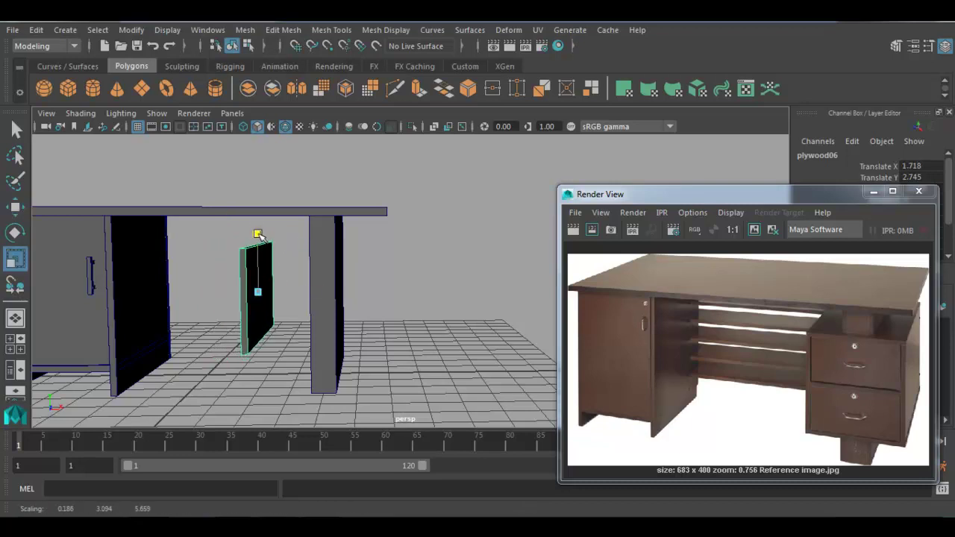
key("w")
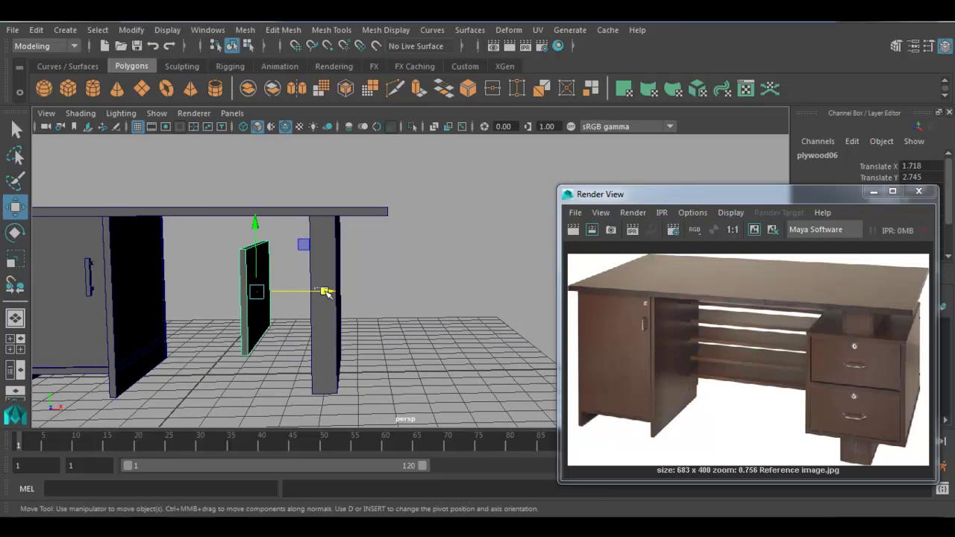
left_click(326, 295)
left_click_drag(327, 295, 277, 294, "alt")
left_click(252, 295)
key("r")
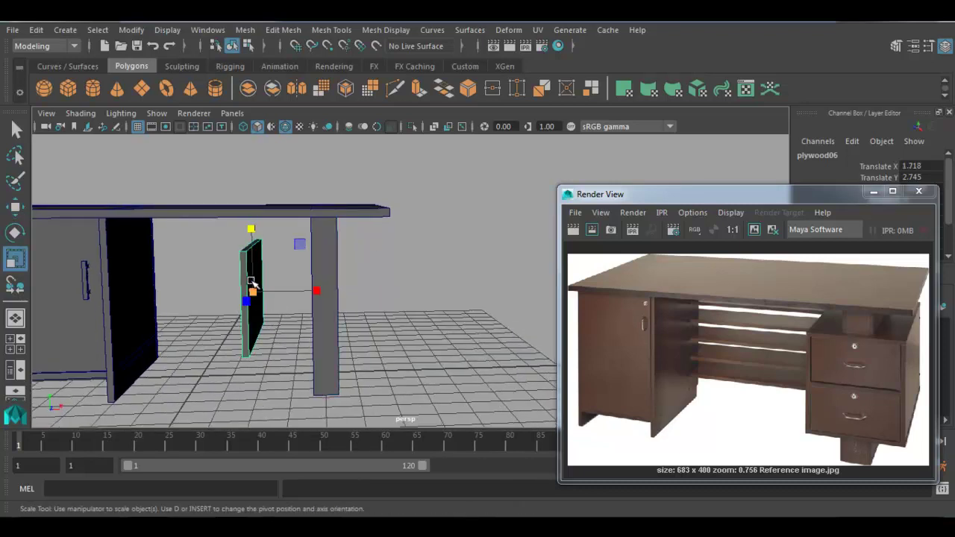
left_click_drag(250, 229, 303, 292)
key("w")
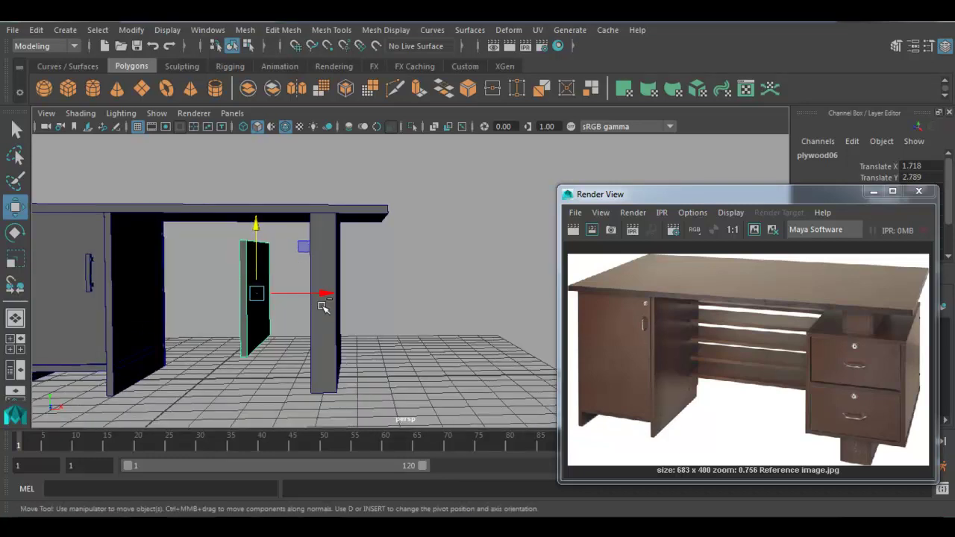
left_click_drag(327, 294, 512, 294)
Duplicate the short panel as plywood07 on the right side of the centre pillar.
middle_click_drag(512, 294, 348, 324, "alt")
key("ctrl+d")
key("ctrl+z")
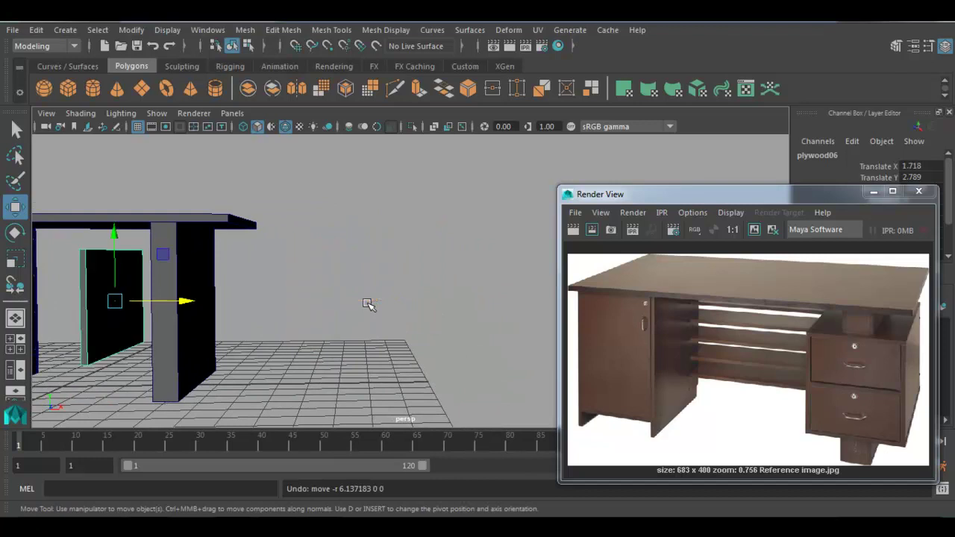
left_click_drag(219, 333, 315, 322, "alt")
left_click_drag(287, 285, 313, 352)
key("ctrl+d")
Shift the centre pillar plywood05 left to Translate X 3.676.
left_click(309, 296)
left_click_drag(352, 286, 321, 349)
left_click_drag(321, 350, 317, 342, "alt")
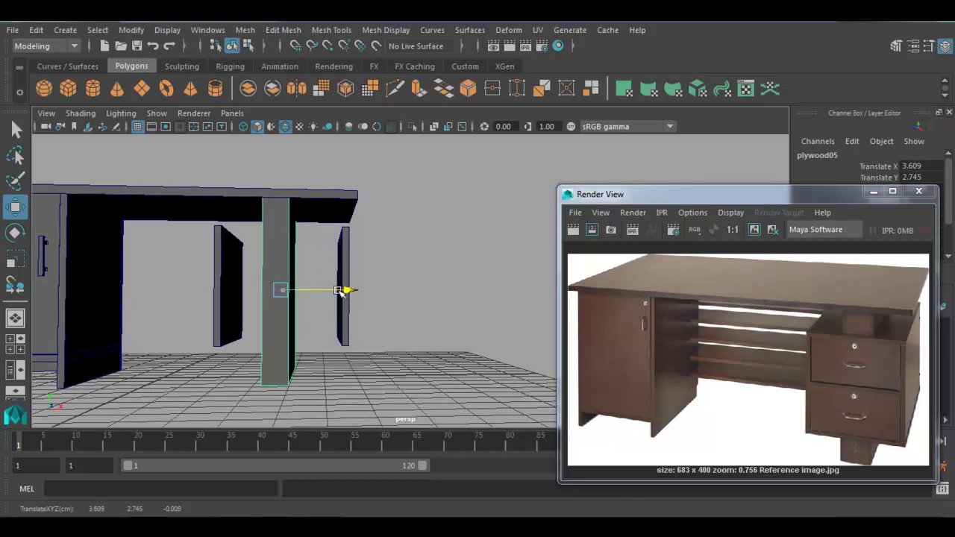
key("space")
Copy the left upright as plywood08 and tilt it about 41.5° on Z.
key("space")
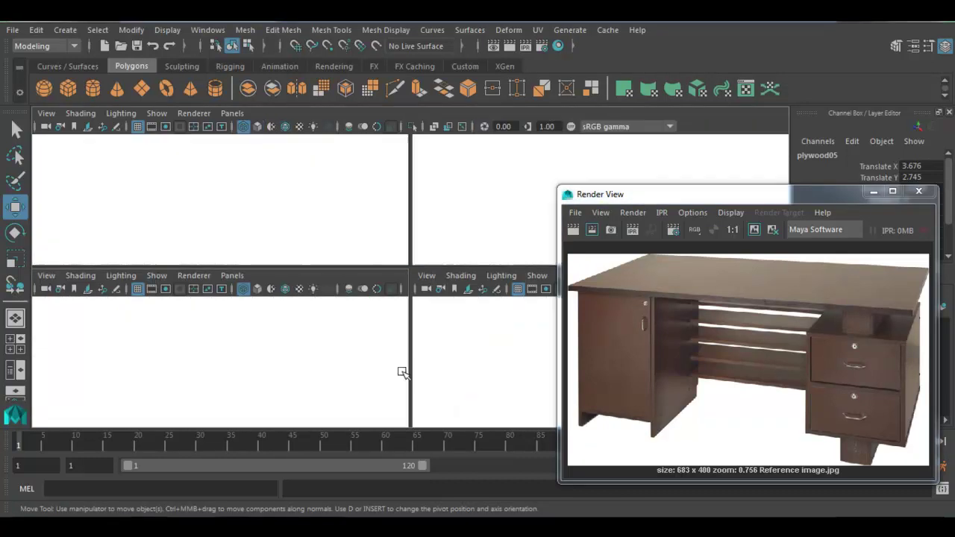
key("f")
left_click_drag(437, 307, 441, 308)
left_click_drag(284, 309, 320, 341)
left_click_drag(466, 345, 383, 326, "shift")
key("space")
left_click(224, 285)
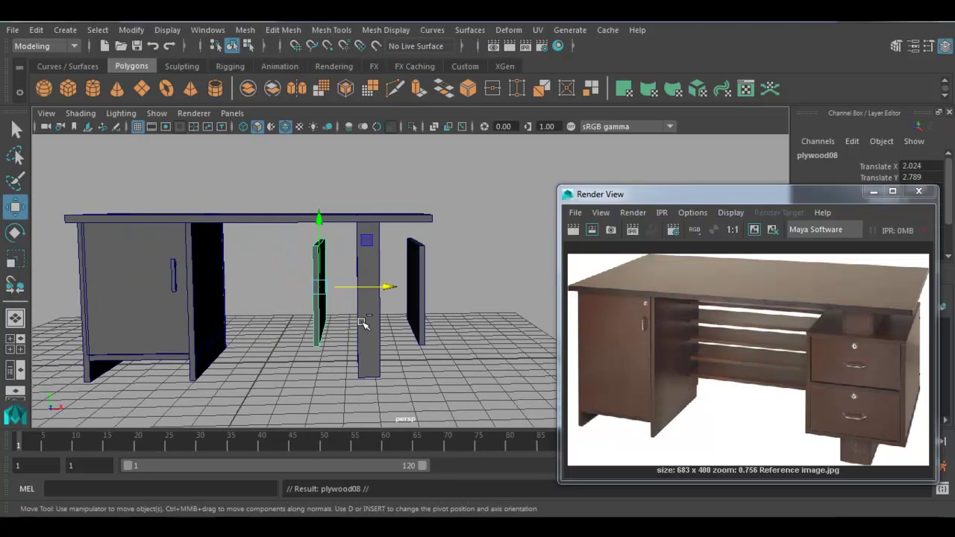
key("e")
left_click_drag(353, 237, 312, 228)
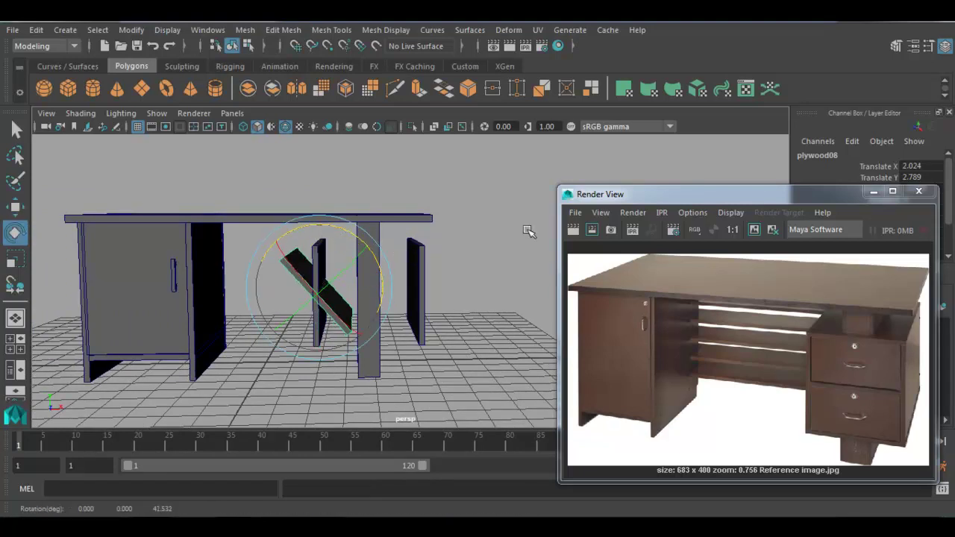
Set plywood08's Rotate Z to 90 and move it flat onto the two uprights.
left_click(874, 191)
left_click(915, 222)
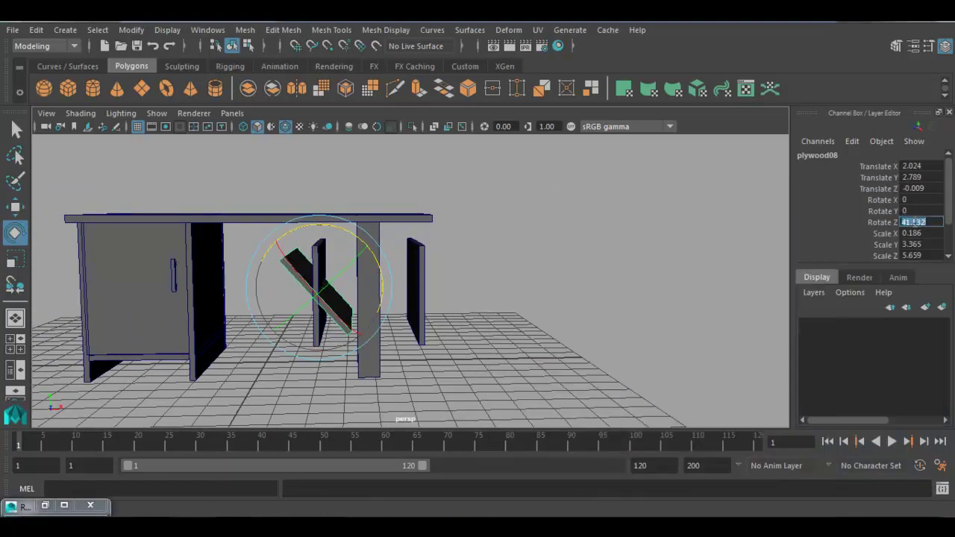
type("90")
key("Return")
key("w")
left_click_drag(438, 260, 347, 191, "alt")
left_click_drag(418, 256, 457, 260)
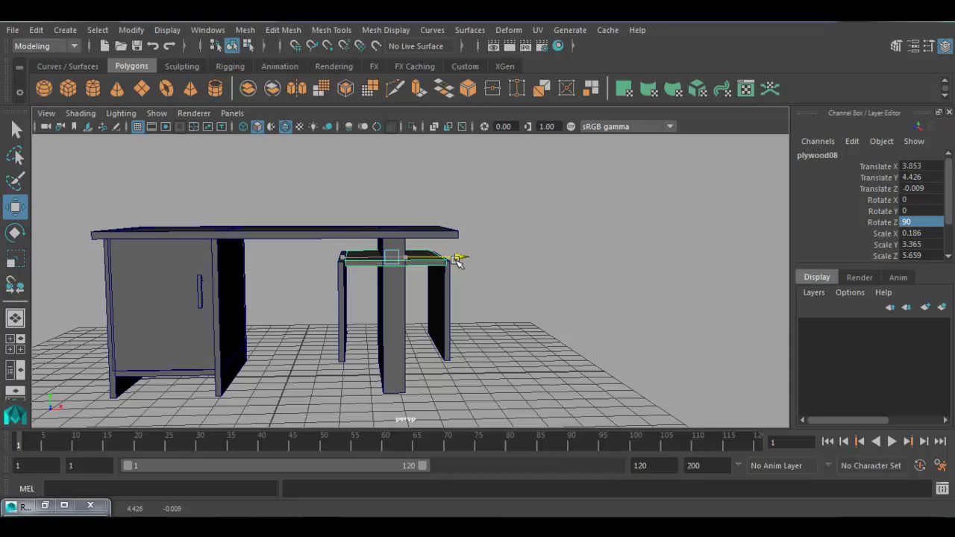
Select the three pedestal boards and isolate them in the view.
left_click(446, 294)
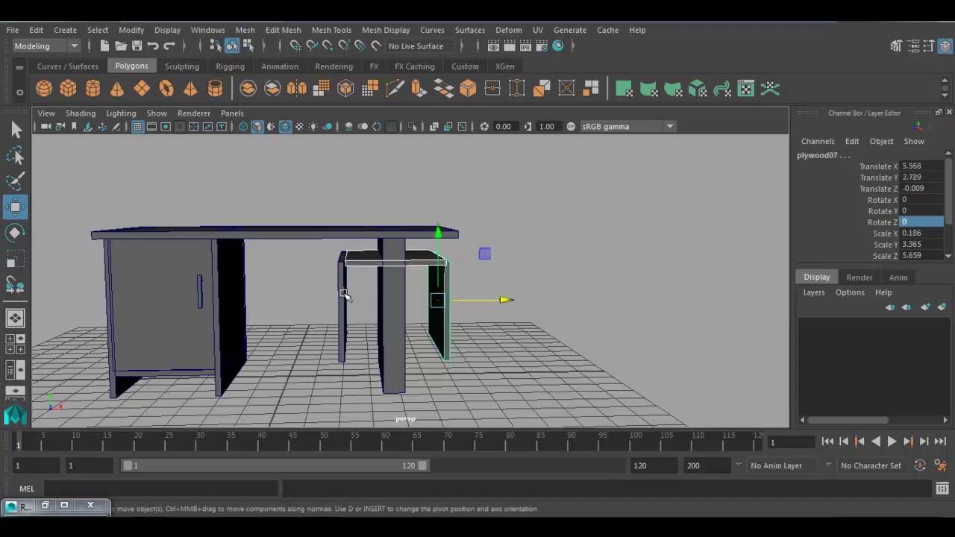
left_click(343, 295)
left_click_drag(343, 295, 390, 306, "alt")
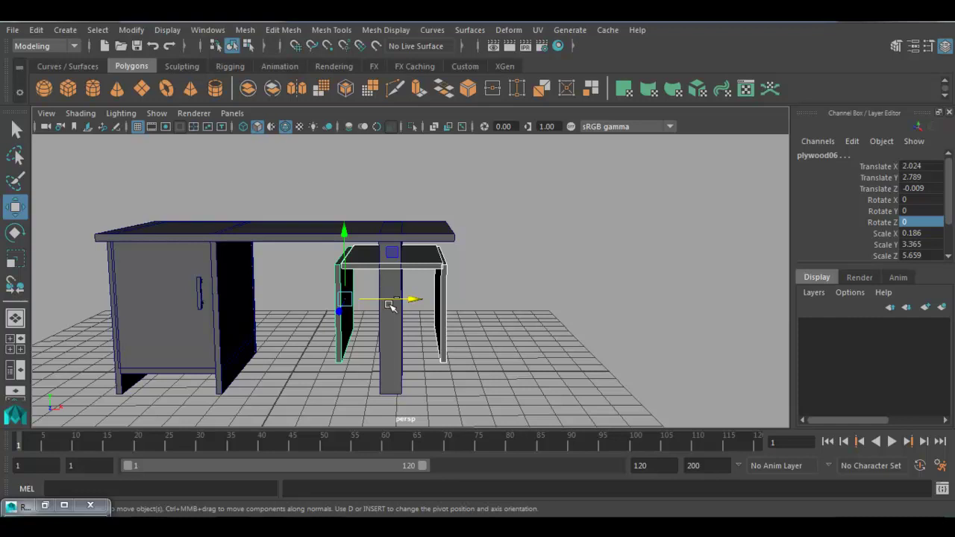
key("ctrl+1")
left_click_drag(403, 300, 426, 277, "alt")
left_click(440, 283)
Widen the top board, then lower its copy plywood09 to Translate Y 1.179 as the bottom panel.
key("r")
left_click_drag(325, 235, 318, 232)
key("w")
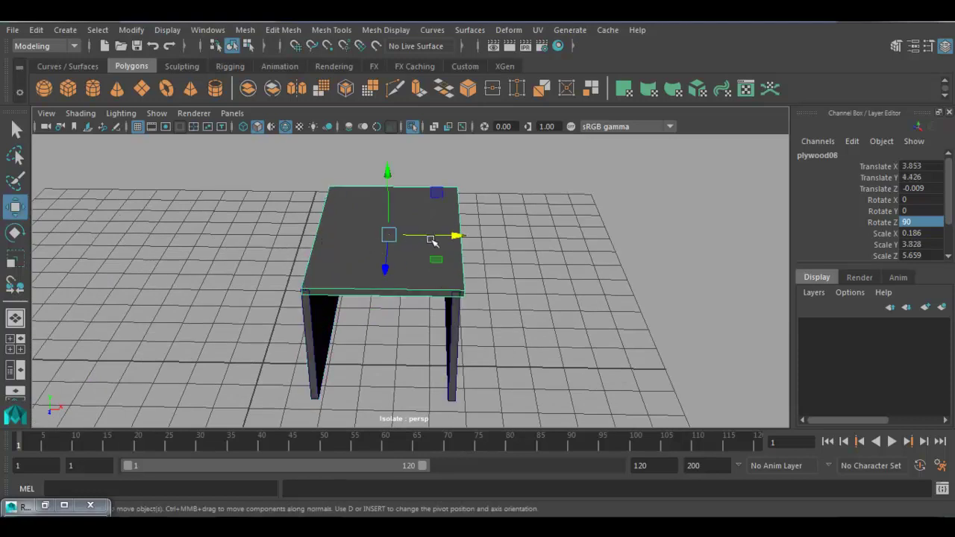
left_click_drag(456, 235, 405, 300)
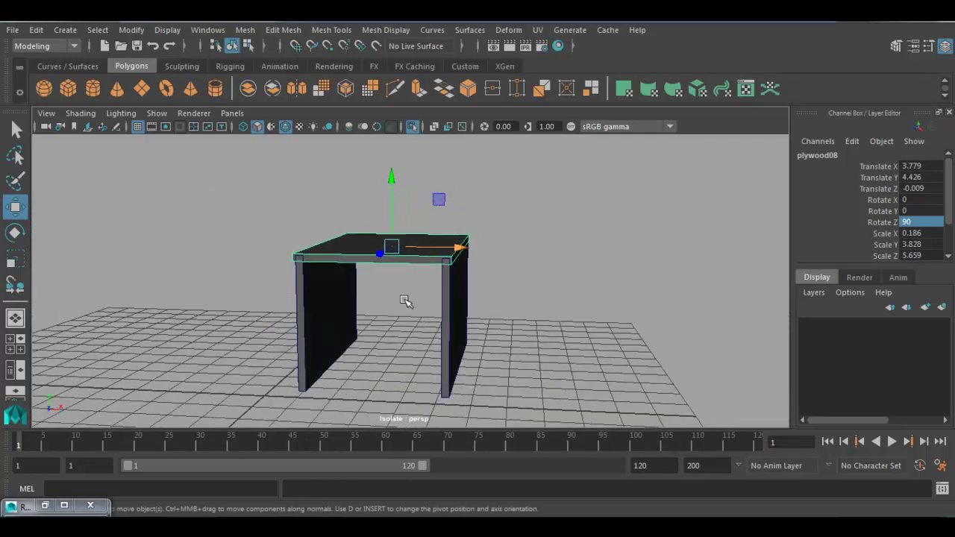
left_click_drag(389, 194, 390, 299)
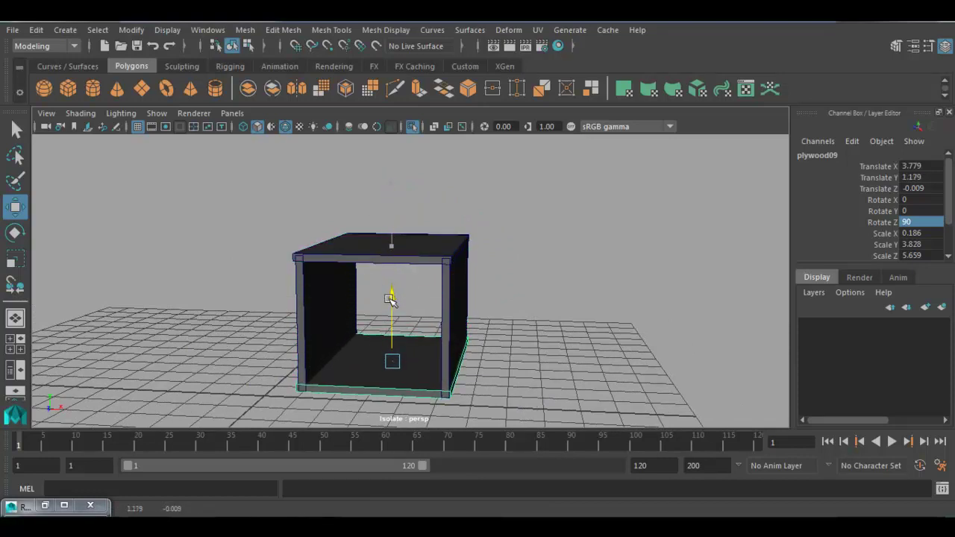
Check the box from its open front and bring back the desk reference image.
left_click(550, 331)
left_click_drag(550, 331, 454, 341, "alt")
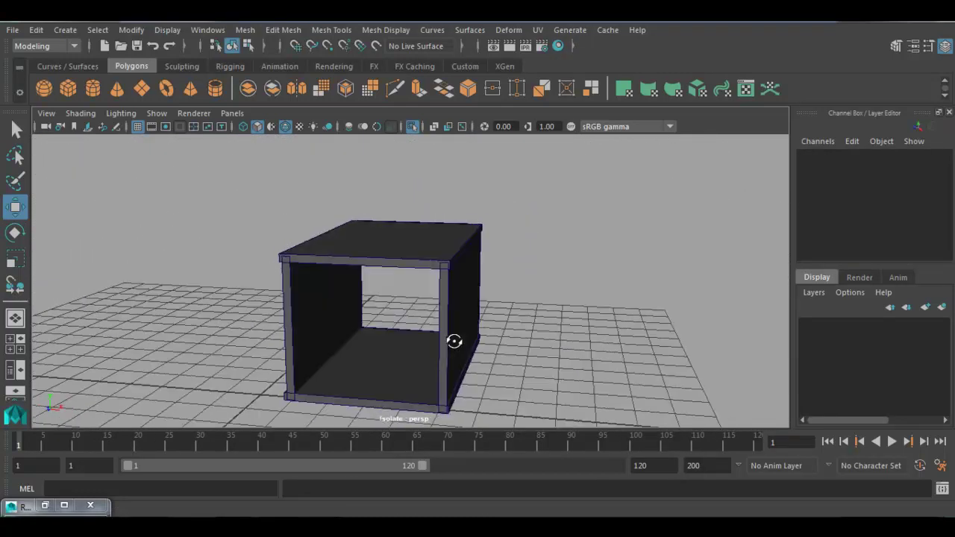
left_click(390, 366)
left_click_drag(390, 366, 394, 376, "alt")
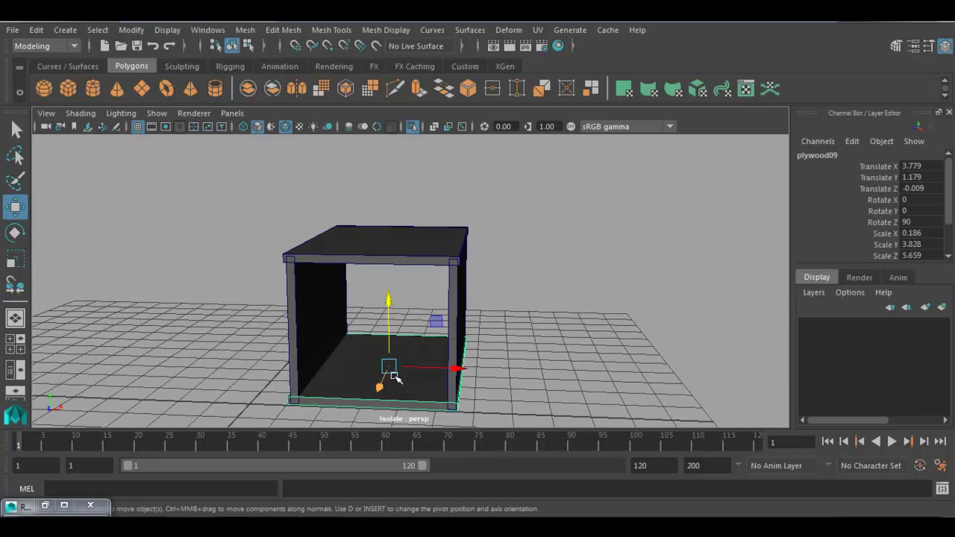
left_click(45, 505)
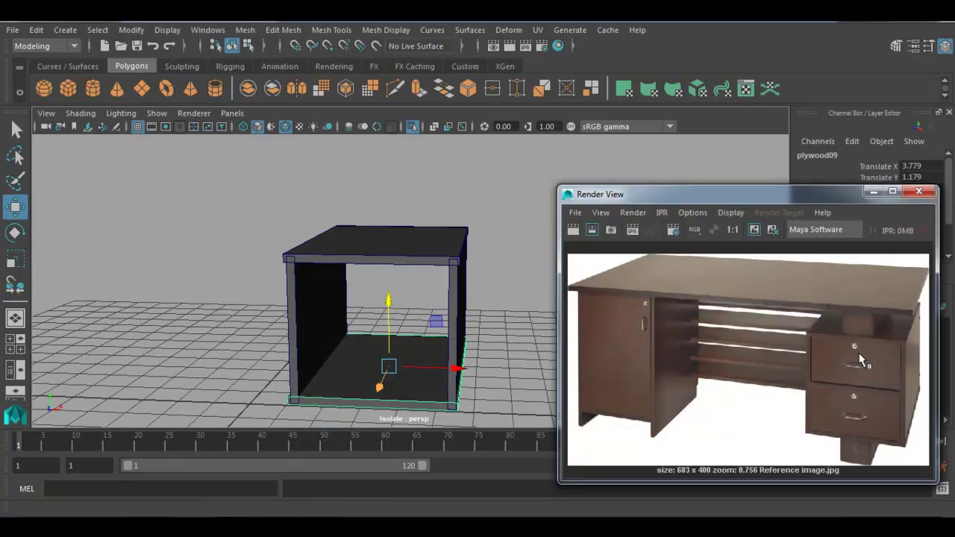
Copy the bottom board and raise it to Translate Y 2.878 as middle shelf plywood010.
left_click(873, 192)
key("ctrl+d")
left_click_drag(389, 305, 418, 280)
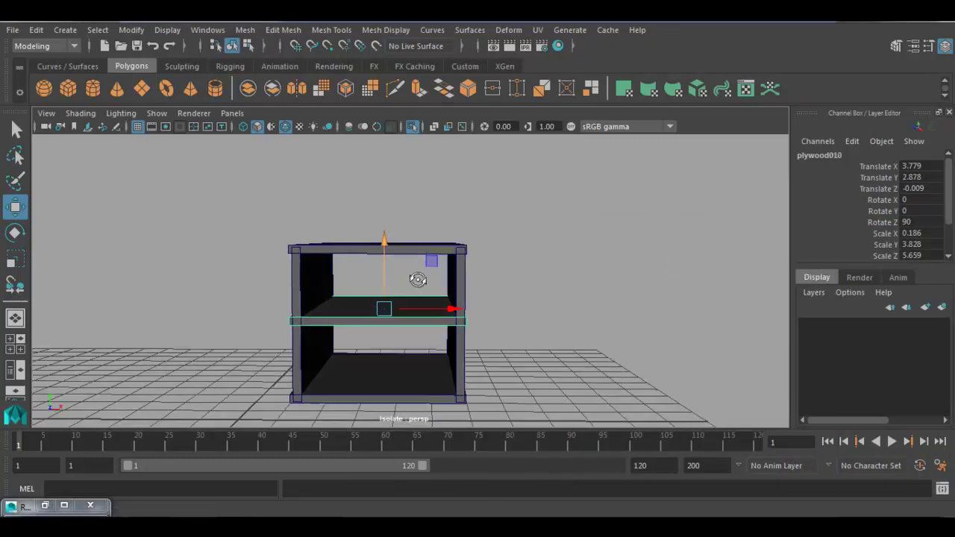
In front view, narrow the top and bottom boards to Scale Y 3.7.
key("space")
left_click_drag(288, 370, 326, 373)
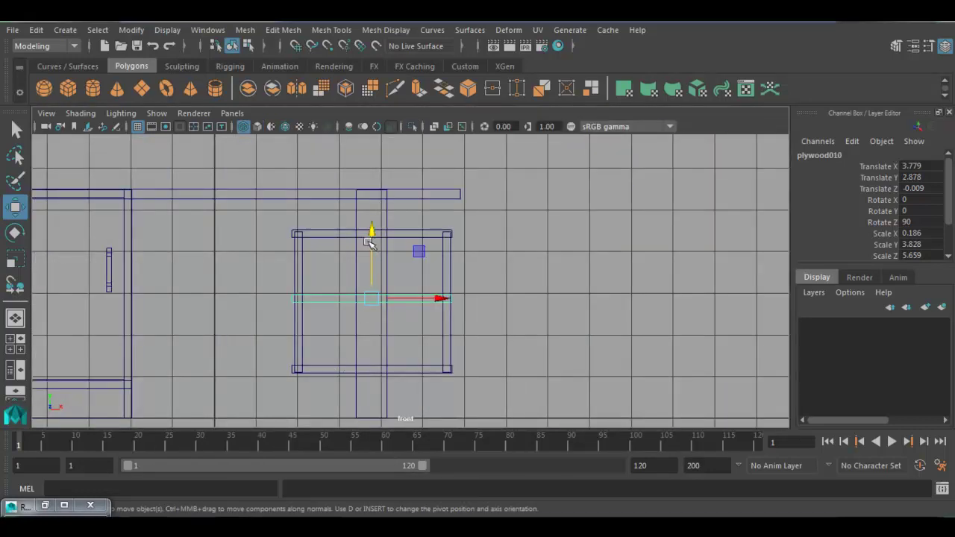
left_click(315, 234, "shift")
left_click(323, 373, "shift")
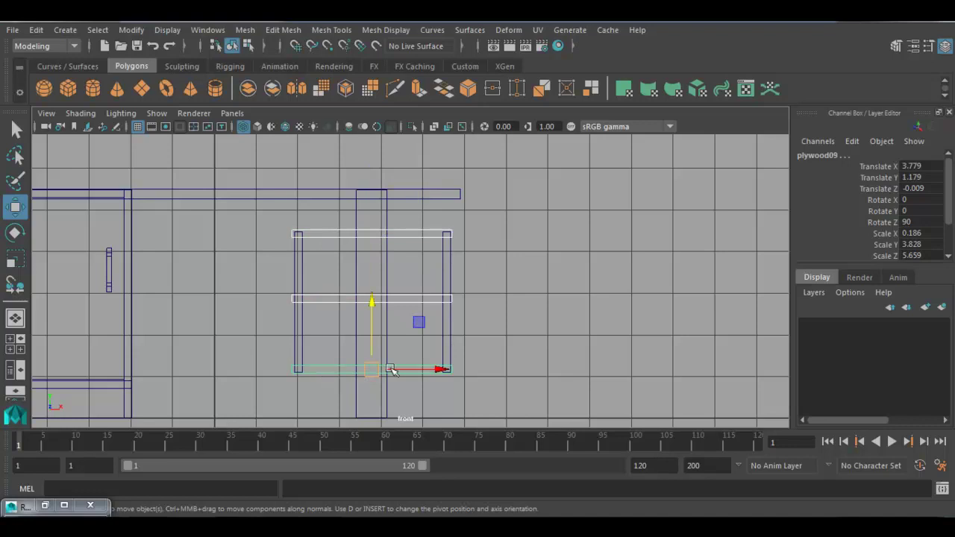
key("r")
left_click_drag(312, 369, 313, 370)
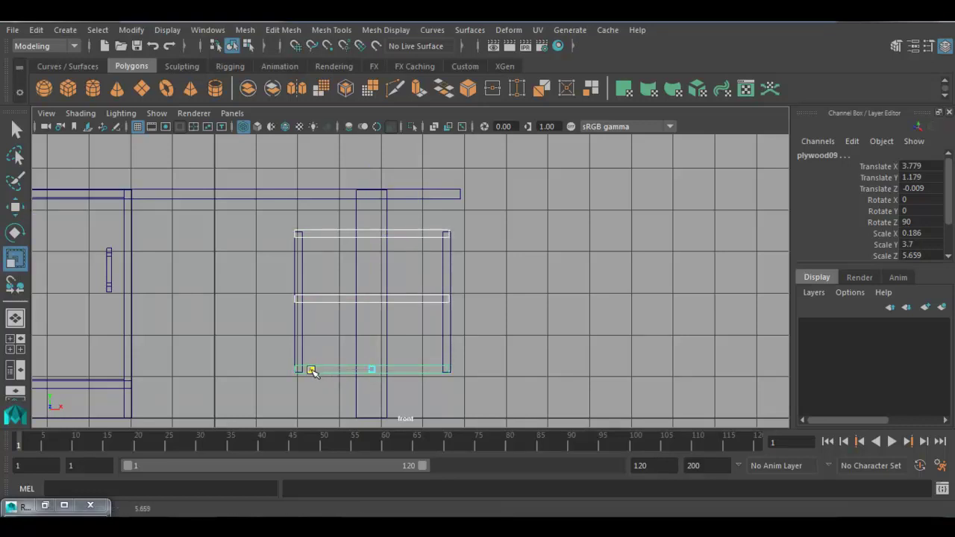
Select the middle shelf board in the perspective view.
key("space")
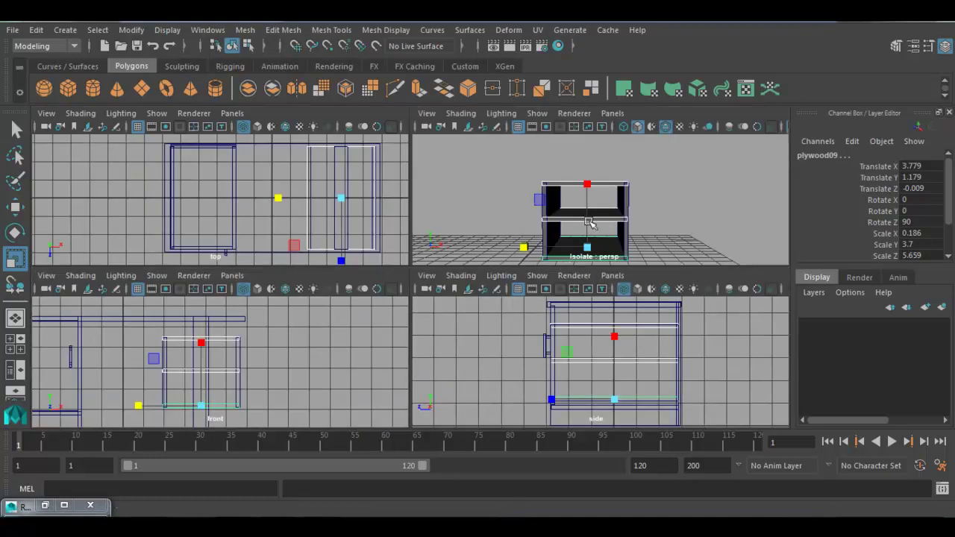
key("space")
left_click_drag(627, 254, 505, 299, "alt")
left_click(599, 343)
left_click(352, 329)
left_click_drag(405, 331, 571, 366, "alt")
key("w")
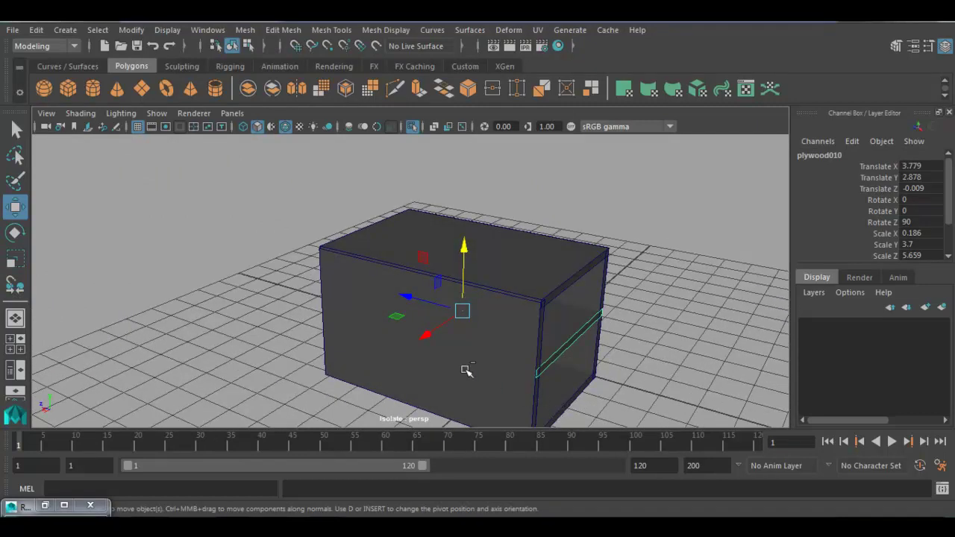
Move the board out along Z and set its Rotate Y to 90° as a back panel.
left_click_drag(417, 299, 649, 278)
key("e")
double_click(917, 212)
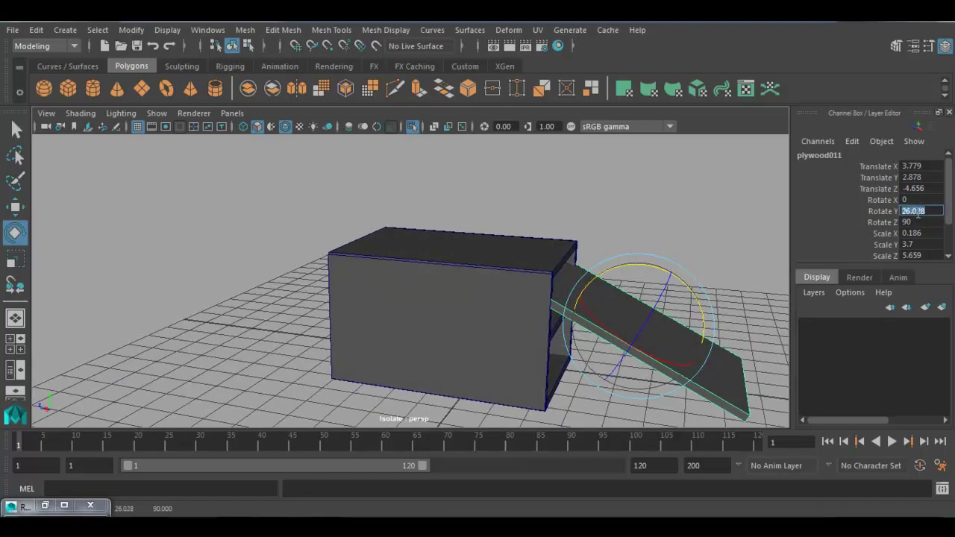
key("Return")
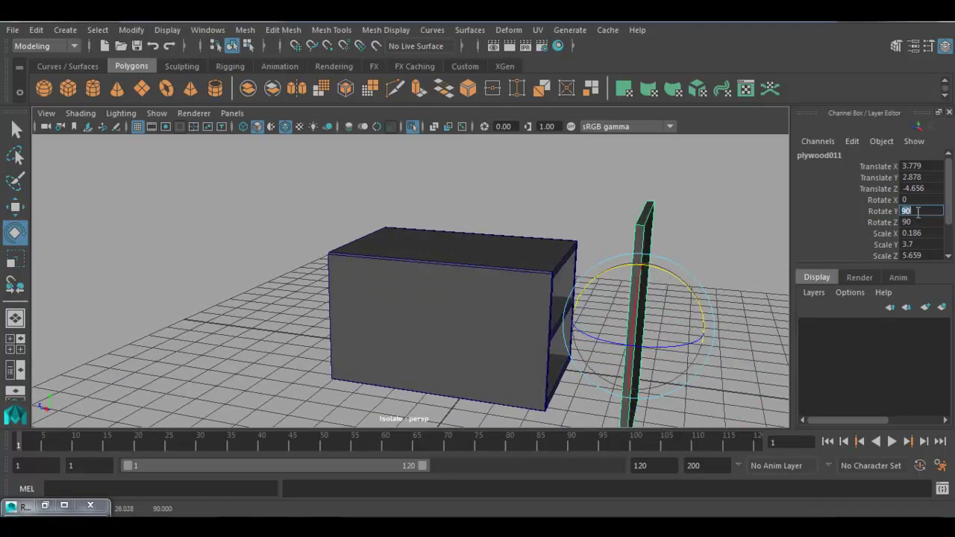
key("w")
In the front view, scale the back board down to fit the box height.
left_click_drag(552, 315, 527, 323, "alt")
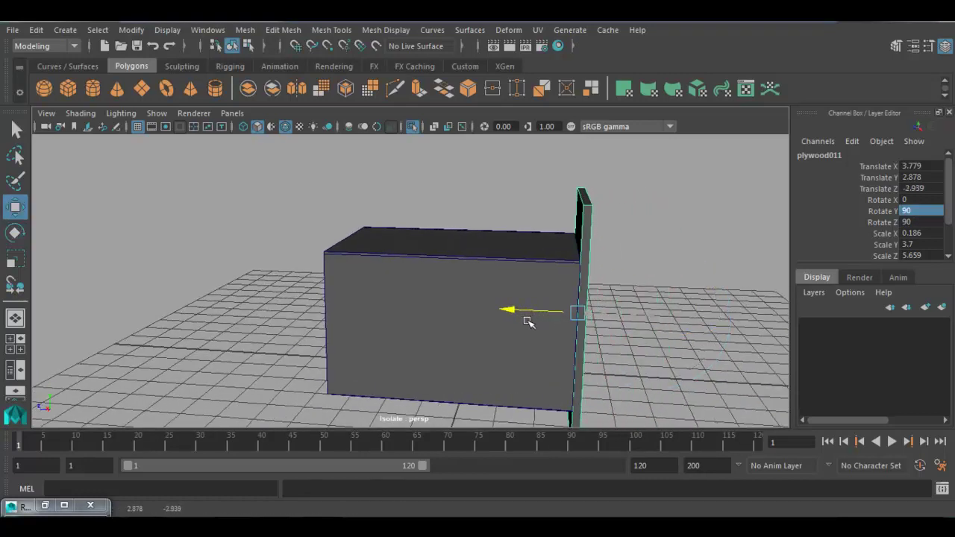
left_click_drag(572, 344, 471, 331, "alt")
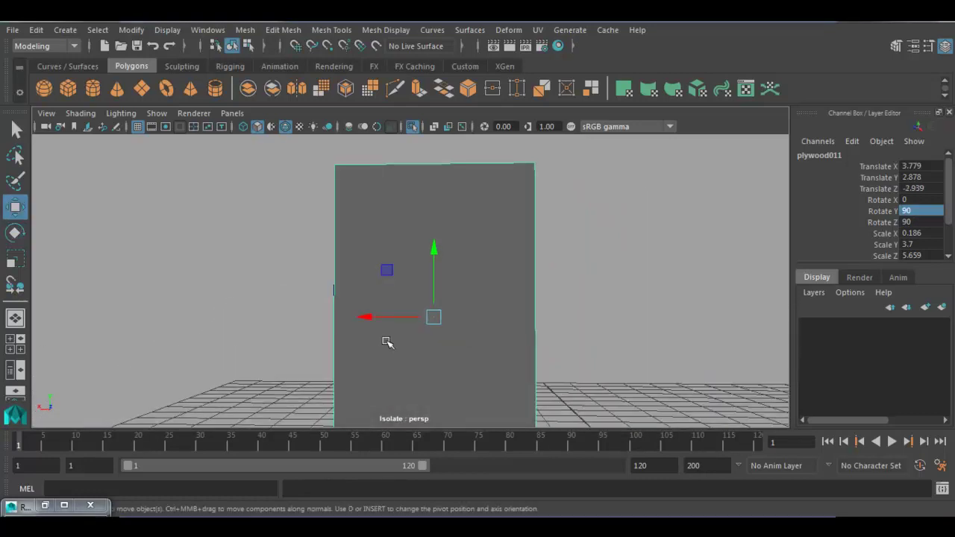
key("space")
key("space")
key("r")
mouse_move(372, 234)
left_mouse_down()
mouse_move(376, 261)
mouse_move(371, 239)
left_mouse_up()
key("w")
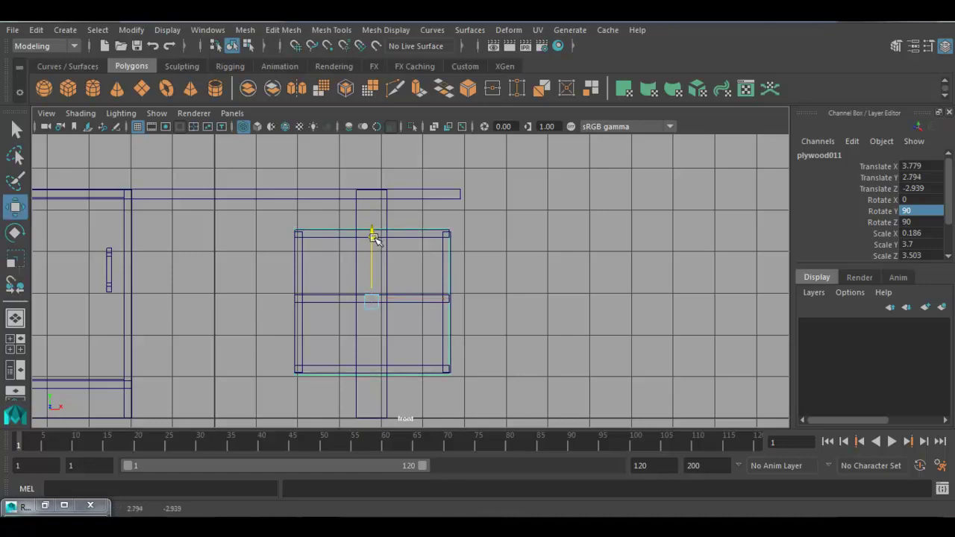
key("r")
left_click_drag(374, 238, 373, 237)
key("w")
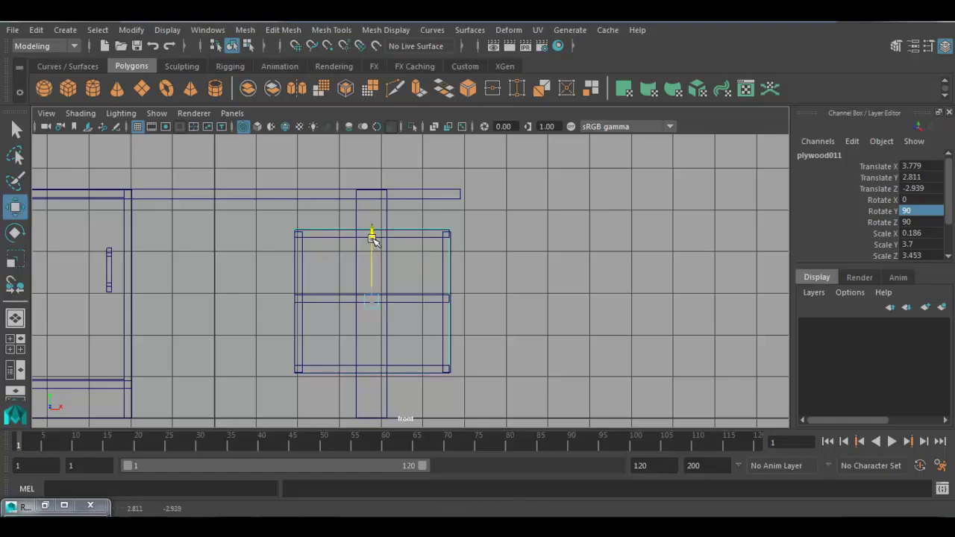
Raise the back board slightly to line up with the cabinet's top edge.
key("space")
key("space")
left_click_drag(557, 286, 293, 236, "alt")
scroll(294, 234, "up", 4)
left_click_drag(364, 279, 418, 276, "alt")
key("r")
key("w")
left_click_drag(404, 230, 414, 221)
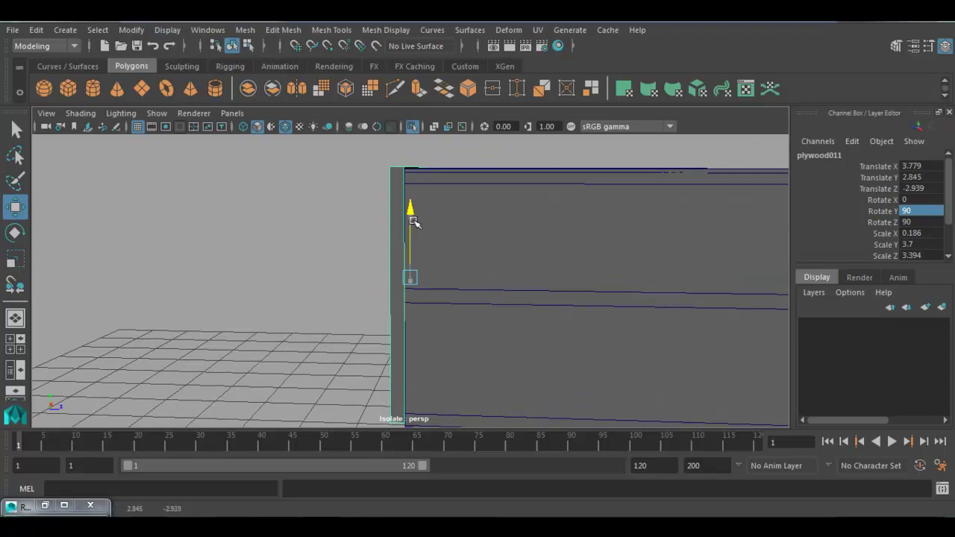
scroll(452, 267, "down", 5)
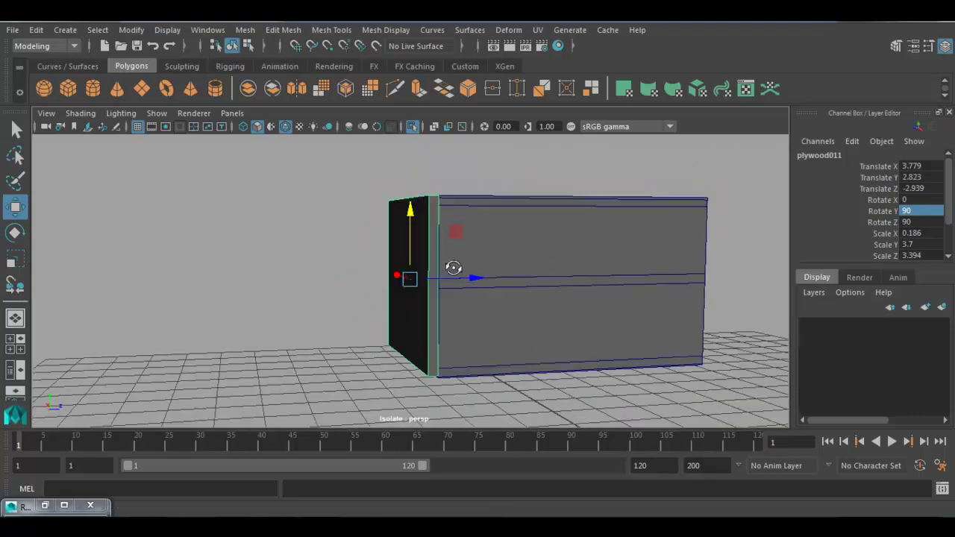
left_click_drag(452, 264, 365, 377)
Check the back panel at Translate Z -2.939 from side and perspective views, then deselect.
key("space")
left_click_drag(527, 336, 424, 344)
scroll(602, 336, "up", 5)
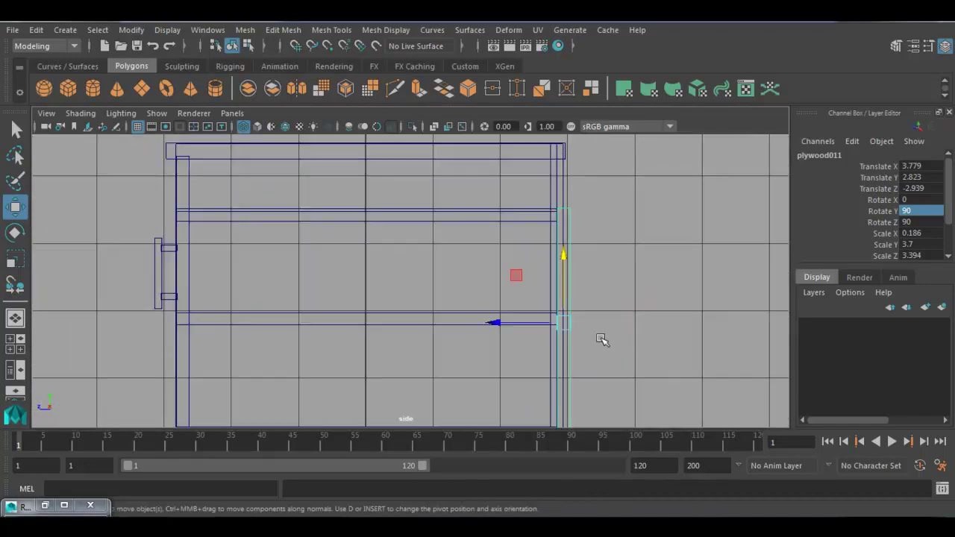
middle_click_drag(529, 207, 534, 371, "alt")
key("space")
key("space")
mouse_move(603, 226)
left_mouse_down("alt")
mouse_move(660, 297)
mouse_move(681, 357)
mouse_move(485, 395)
mouse_move(341, 309)
mouse_move(389, 305)
left_mouse_up("alt")
left_click(681, 357)
middle_click_drag(390, 304, 469, 285, "alt")
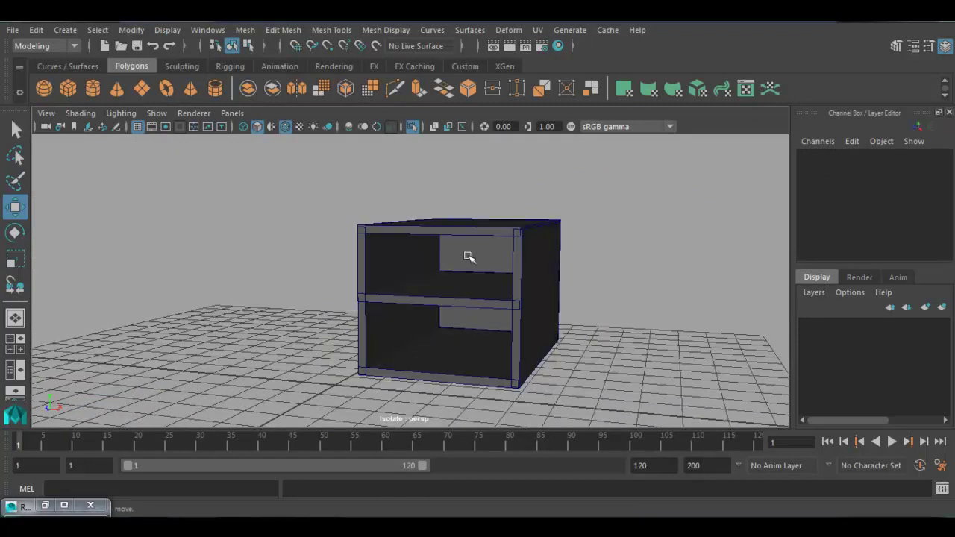
Duplicate the side panel, move the copy to the pedestal front, and scale it thinner and shorter.
left_click(478, 277)
left_click_drag(478, 276, 455, 359, "alt")
key("ctrl+d")
left_click_drag(426, 309, 191, 408)
key("r")
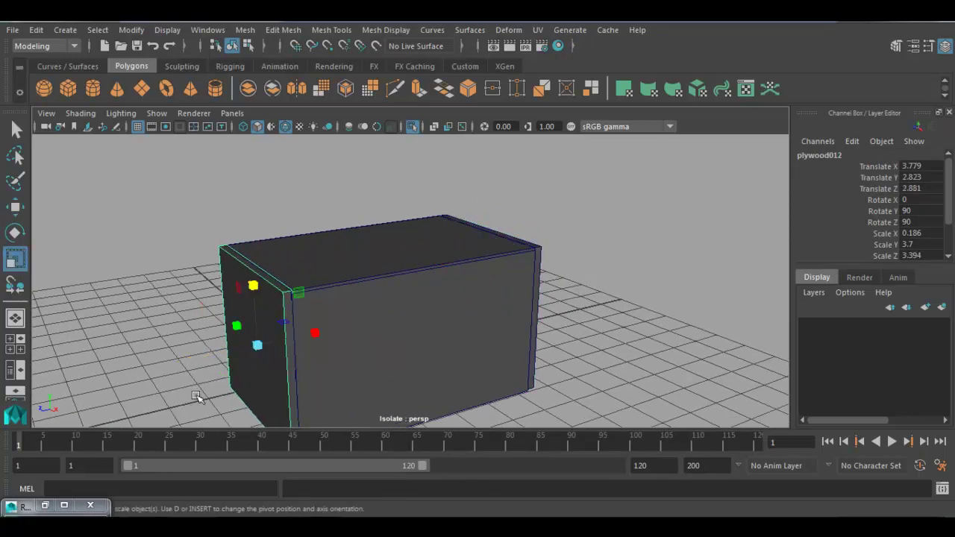
left_click_drag(317, 334, 410, 347)
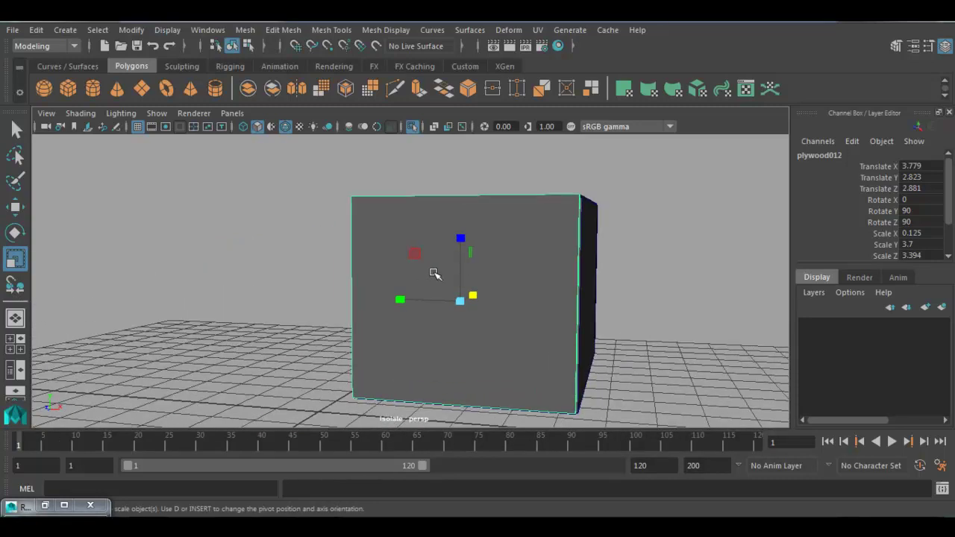
left_click_drag(463, 243, 386, 331)
In front view, narrow the new panel to fit and position it over the upper opening.
key("space")
scroll(418, 330, "up", 4)
left_click_drag(279, 319, 288, 319)
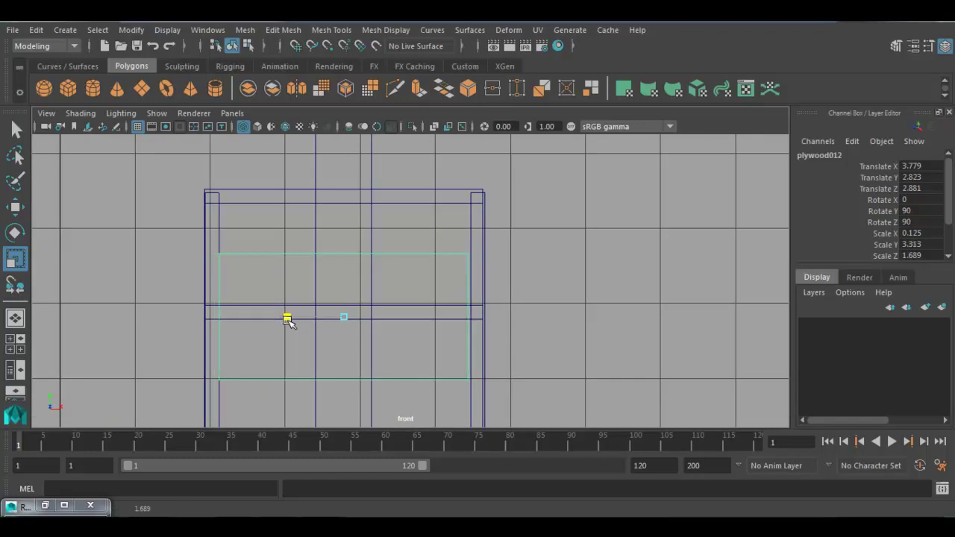
key("w")
left_click_drag(404, 317, 406, 317)
key("r")
key("w")
left_click_drag(344, 252, 337, 196)
middle_click_drag(395, 265, 439, 288, "alt")
Trim the drawer front's height and fit plywood012 flush against the upper opening.
key("r")
left_click_drag(393, 215, 396, 226)
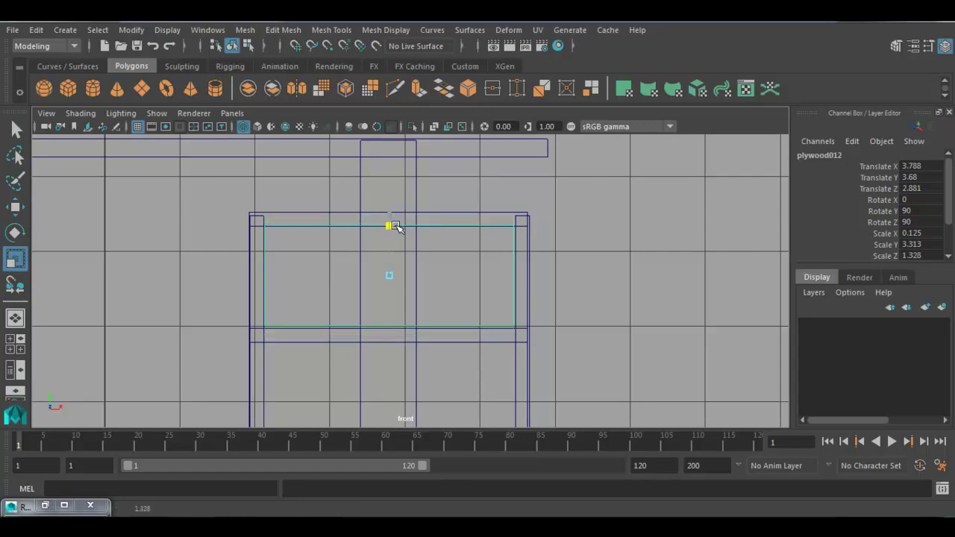
key("w")
left_click_drag(392, 220, 394, 217)
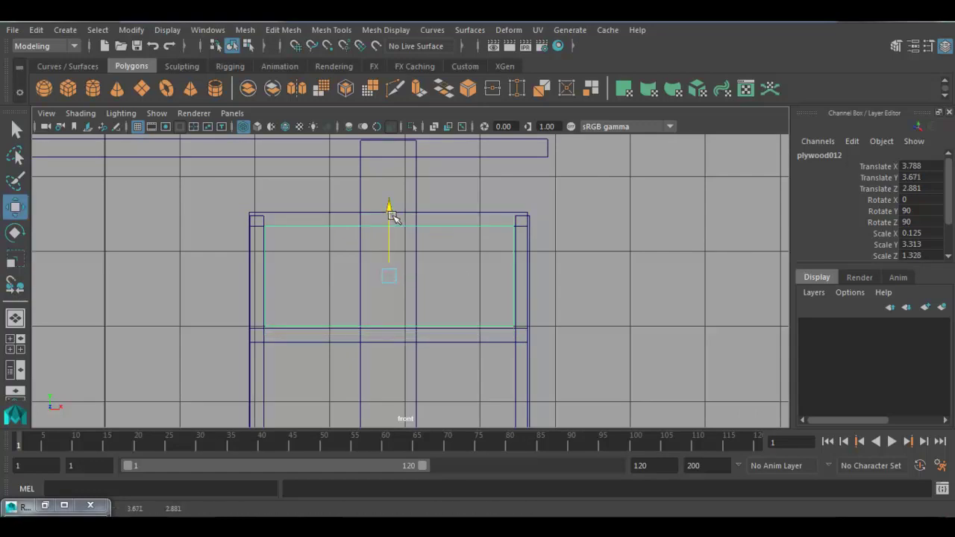
left_click_drag(453, 273, 457, 274)
key("r")
left_click_drag(325, 275, 326, 276)
key("space")
key("space")
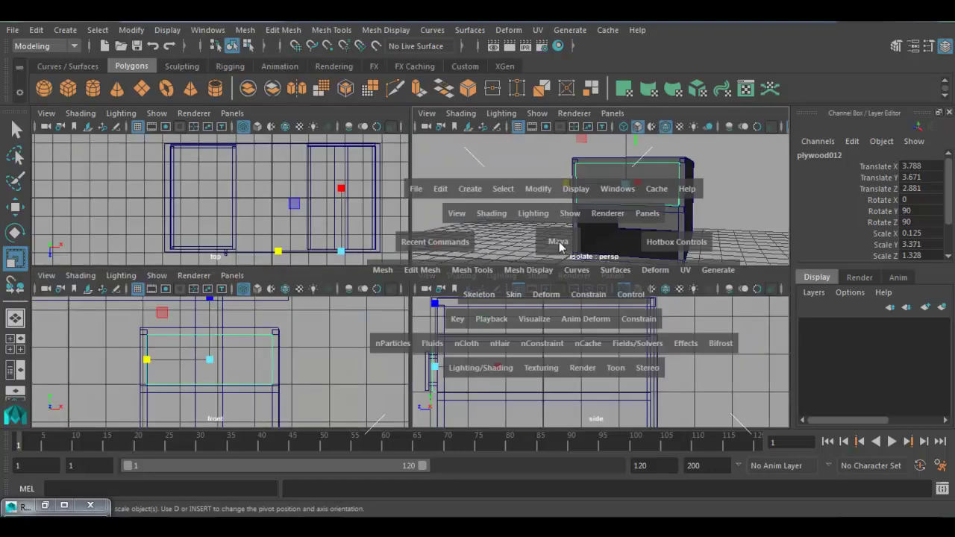
left_click_drag(523, 224, 484, 307, "alt")
key("w")
left_click_drag(289, 315, 331, 331, "alt")
left_click_drag(297, 300, 299, 300)
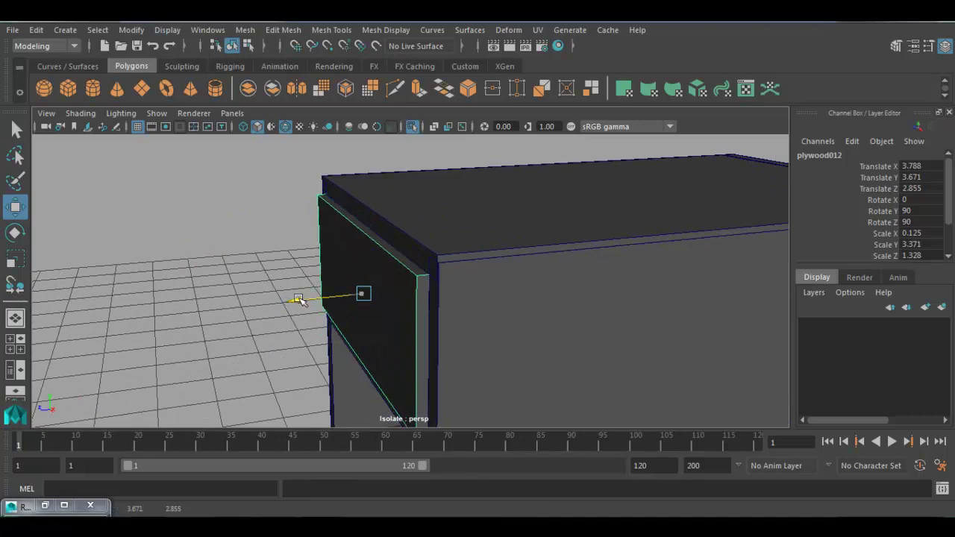
Duplicate the drawer front and lower the copy plywood013 into the bottom opening at Translate Y 2.054.
key("ctrl+d")
left_click_drag(325, 293, 427, 252, "alt")
left_click_drag(440, 155, 451, 298)
left_click_drag(451, 298, 524, 190, "alt")
Lower the top drawer front and the middle rail slightly.
scroll(537, 241, "down", 6)
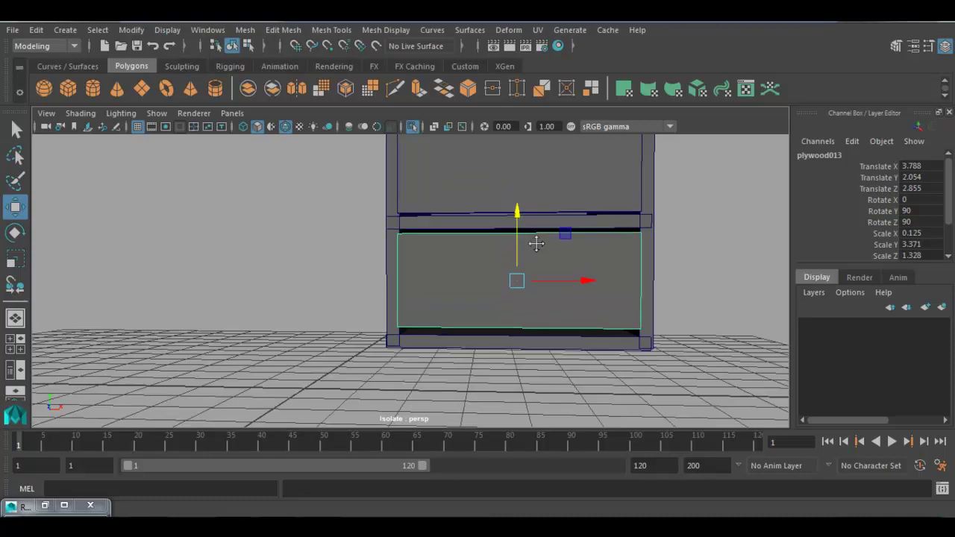
left_click(512, 198)
left_click_drag(515, 143, 515, 145)
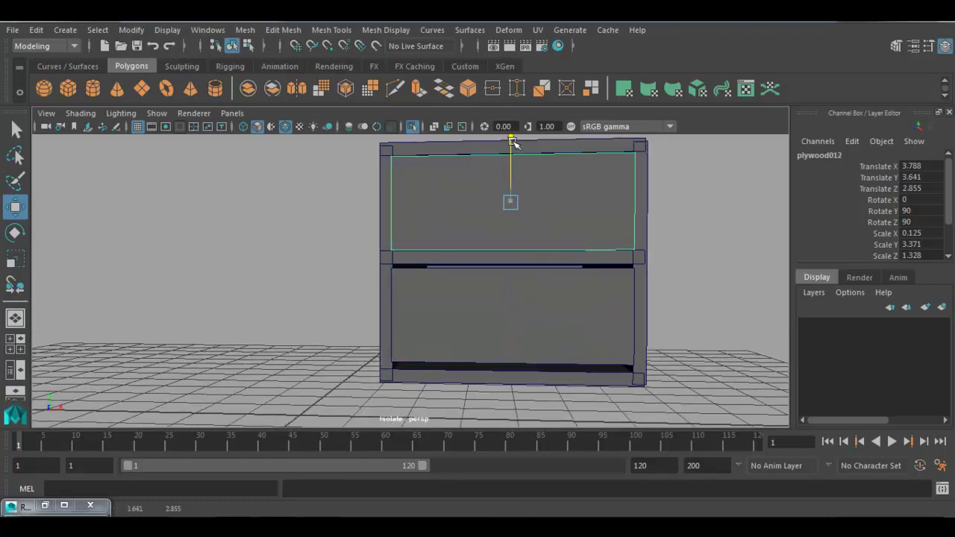
left_click(503, 257)
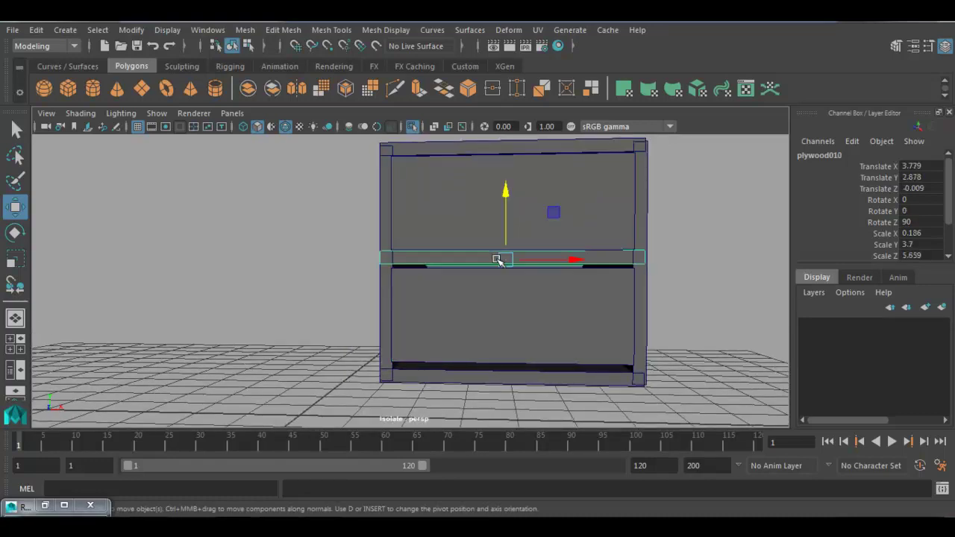
left_click_drag(503, 193, 507, 194)
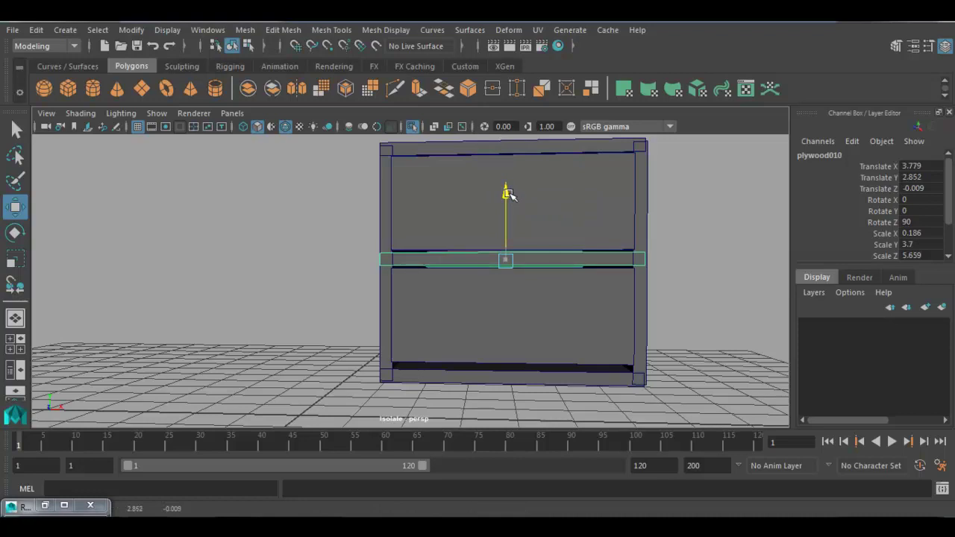
Make the top drawer front slightly taller and lower the bottom drawer front a little.
left_click(497, 309)
key("r")
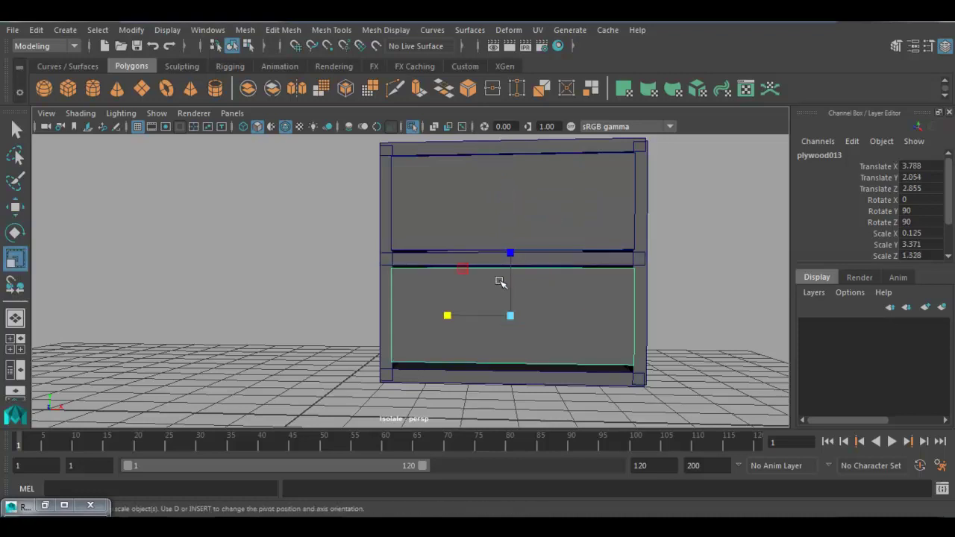
left_click(517, 240, "shift")
left_click_drag(510, 141, 508, 137)
left_click(518, 279)
key("w")
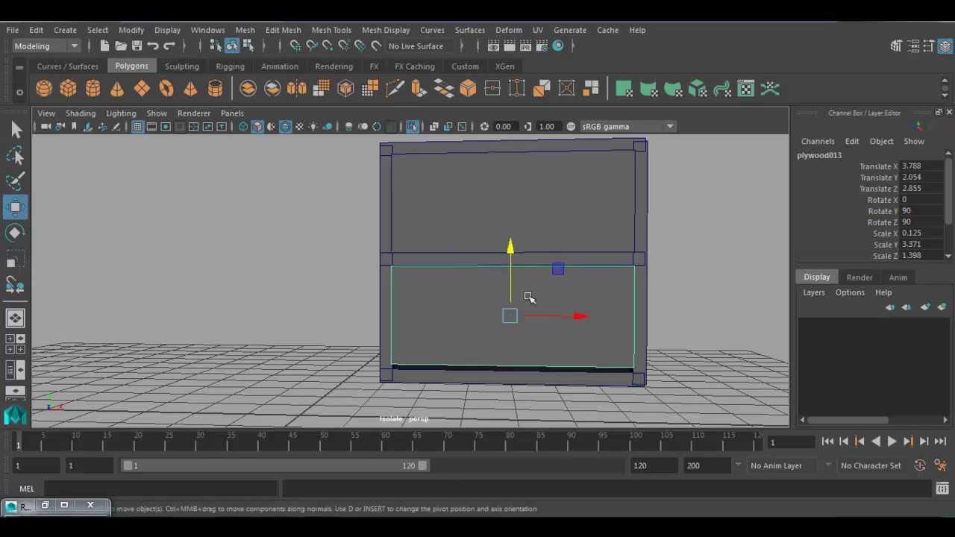
left_click_drag(513, 248, 516, 250)
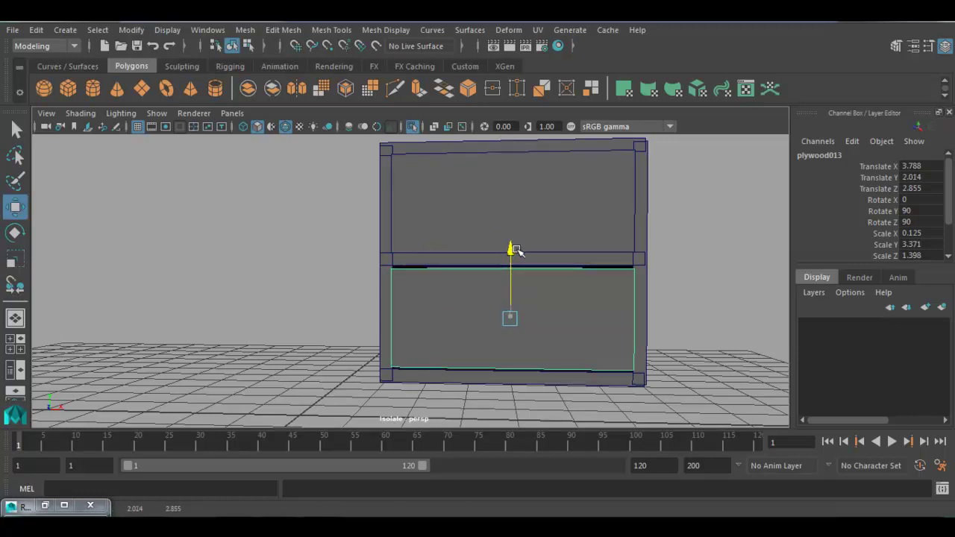
key("r")
left_click(527, 238)
key("w")
Thicken the middle rail, nudge it forward, and shorten its length.
left_click(517, 259)
key("r")
left_click_drag(515, 203, 478, 316)
key("w")
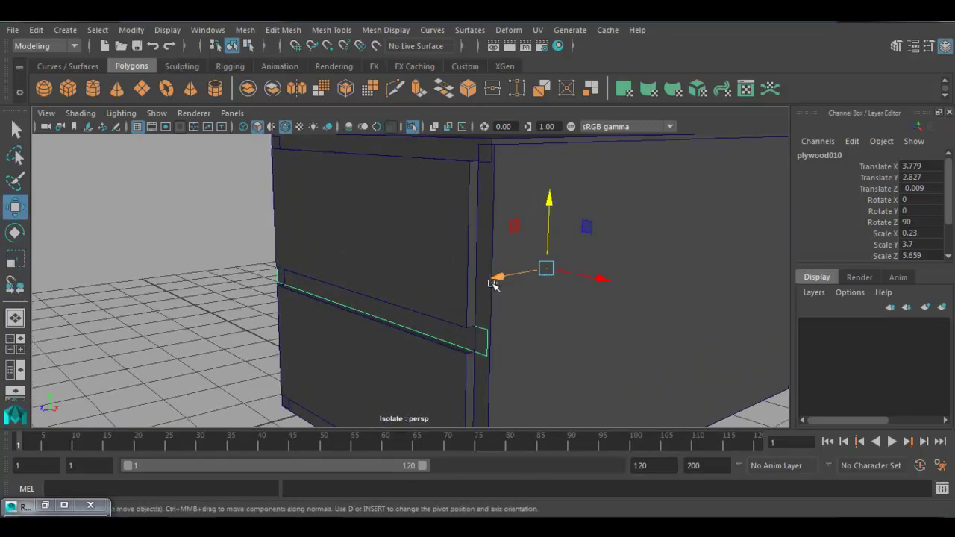
key("ctrl+z")
left_click_drag(500, 279, 565, 341)
key("r")
left_click_drag(500, 257, 503, 261)
left_click_drag(504, 261, 492, 282, "alt")
key("w")
From a straight front view, make the lower drawer front slightly taller.
left_click(252, 356)
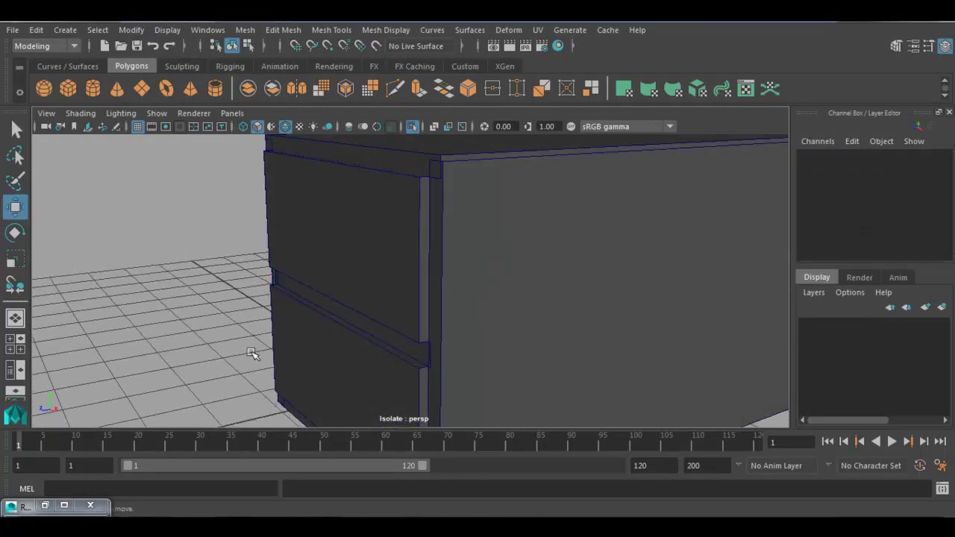
left_click_drag(416, 346, 500, 326, "alt")
key("r")
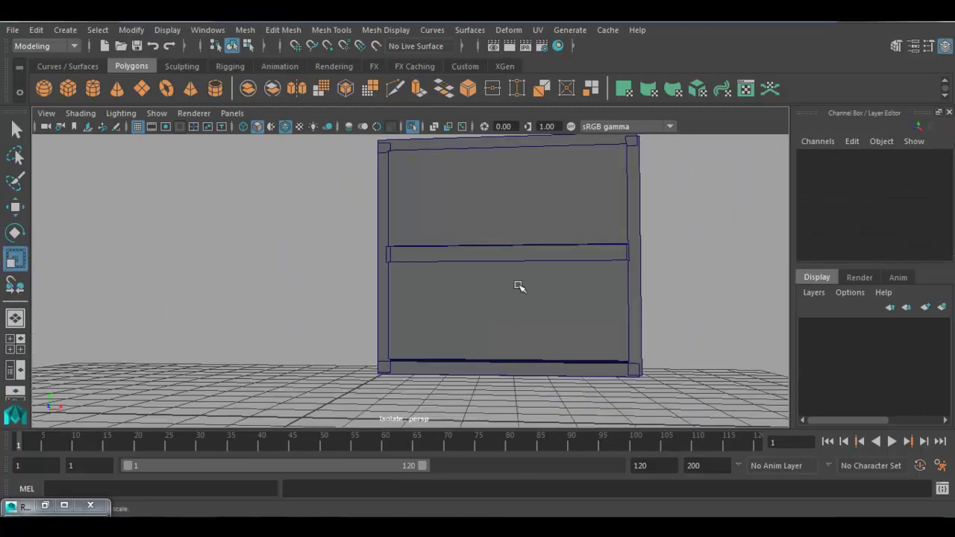
left_click(507, 292)
mouse_move(506, 251)
left_mouse_down()
mouse_move(498, 245)
mouse_move(508, 249)
left_mouse_up()
key("w")
left_click(678, 309)
Orbit around the pedestal to check the drawers, then show the whole desk again.
scroll(659, 324, "down", 3)
left_click_drag(659, 324, 690, 359, "alt")
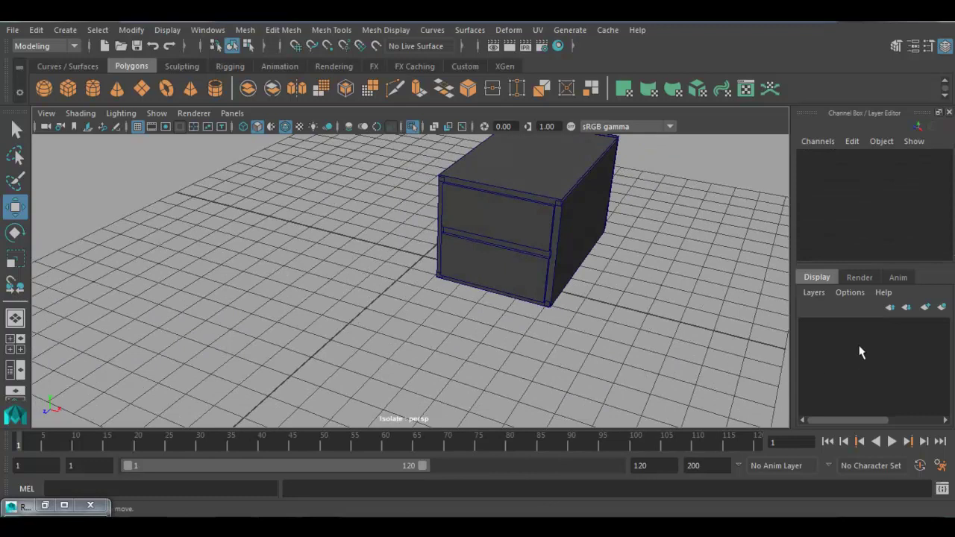
left_click_drag(516, 279, 543, 321, "alt")
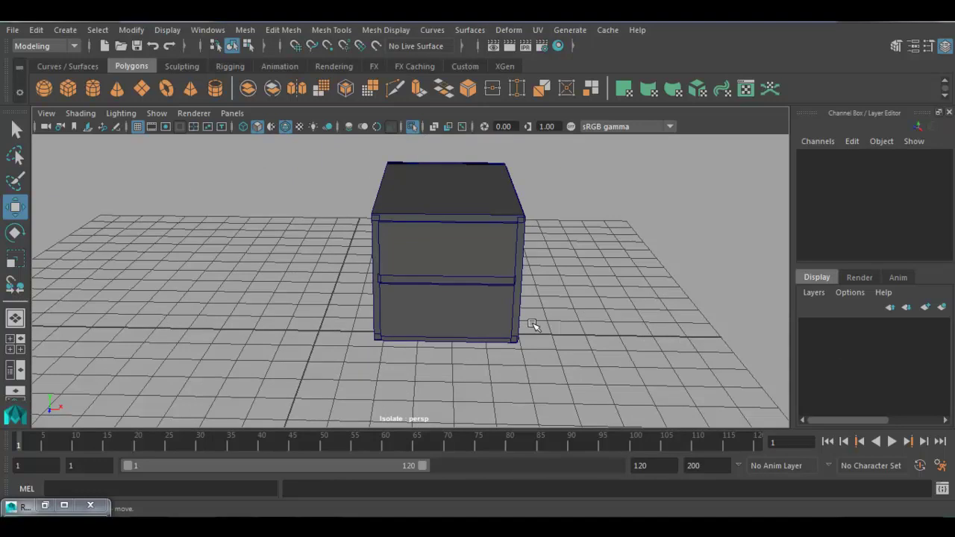
key("ctrl+1")
Copy the door handle's parent group as Handle1, move it to Translate Z 2.6, and group it.
left_click_drag(465, 291, 381, 291, "alt")
left_click(382, 276)
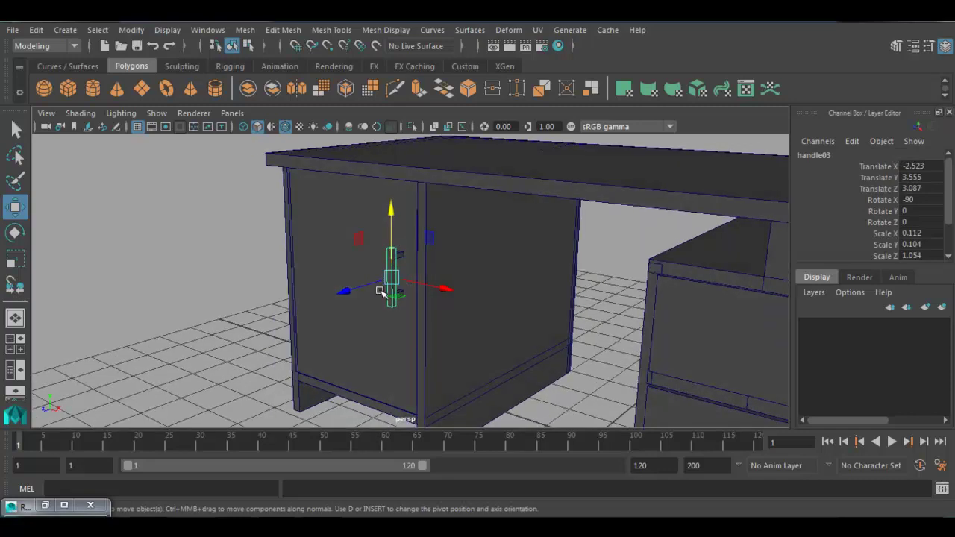
key("Up")
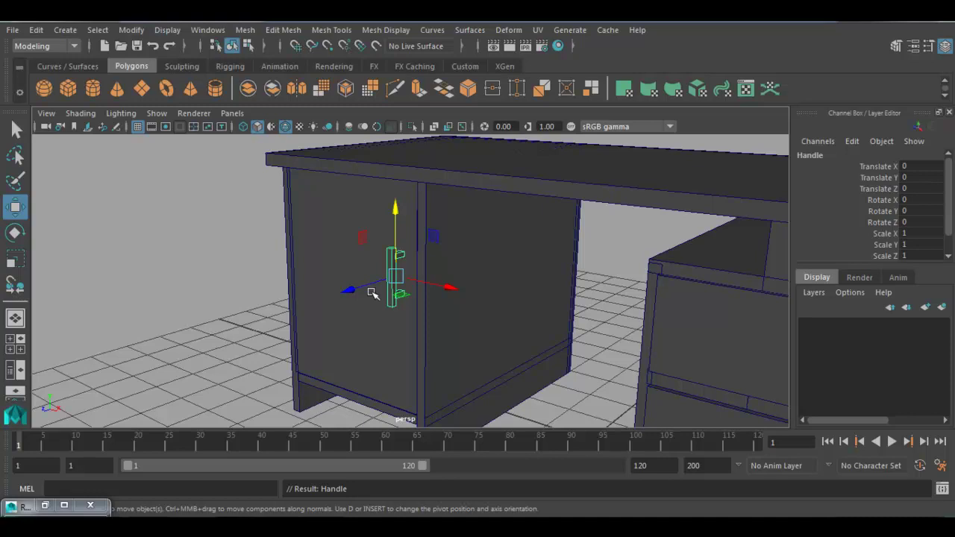
left_click_drag(373, 294, 313, 357)
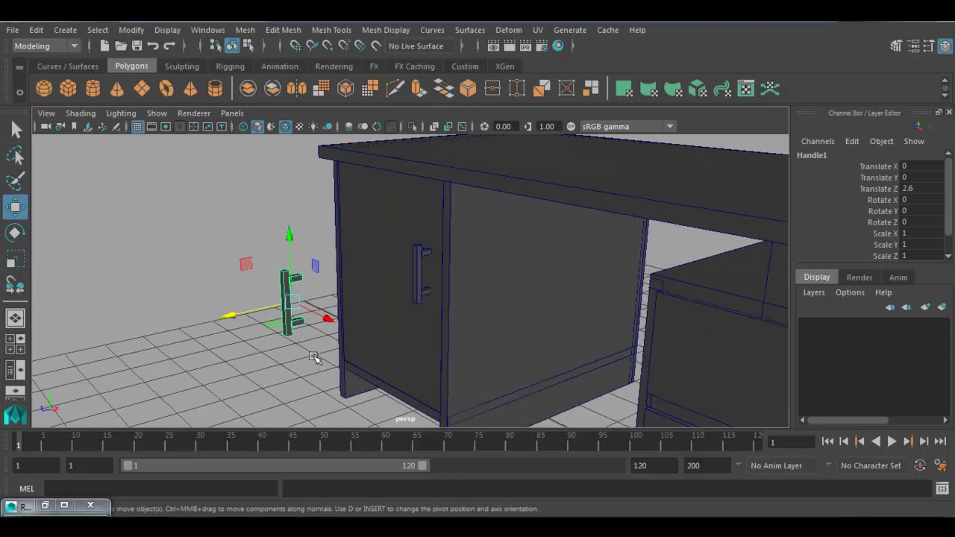
key("ctrl+g")
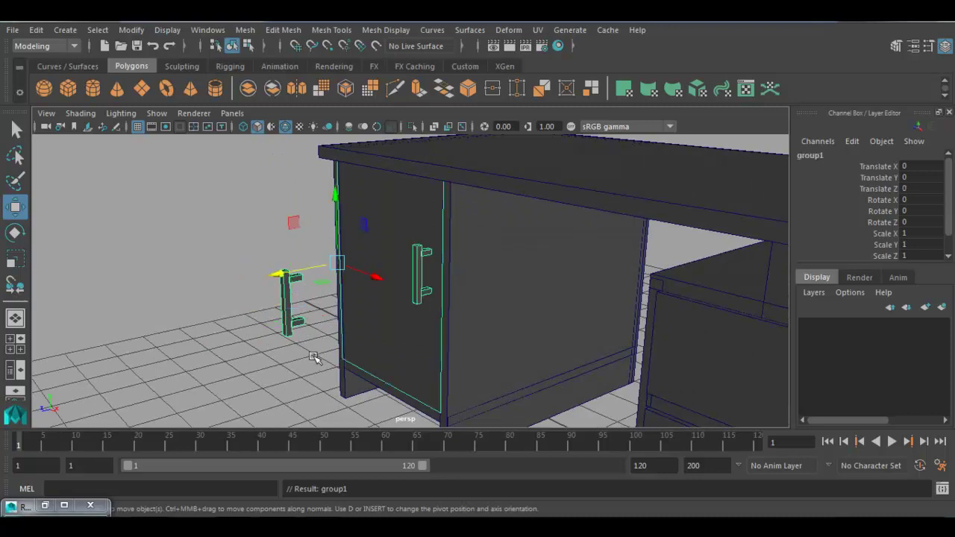
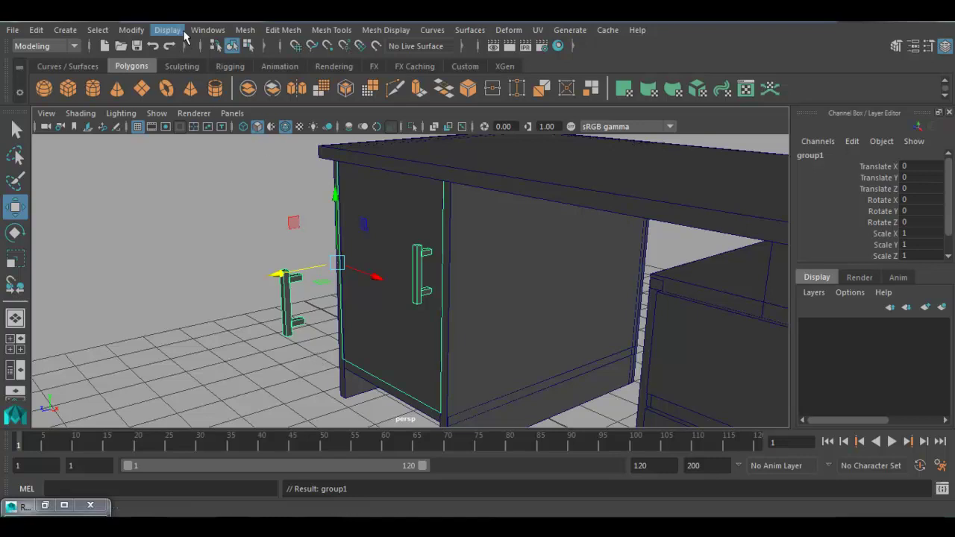
Open the Outliner from the Windows menu and move it to the upper left.
left_click(196, 29)
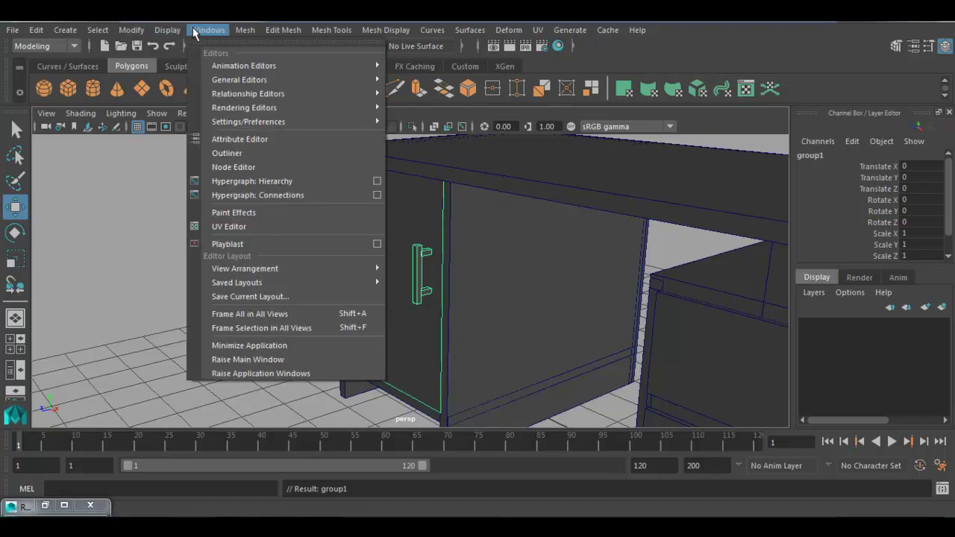
left_click(249, 156)
left_click_drag(172, 177, 159, 126)
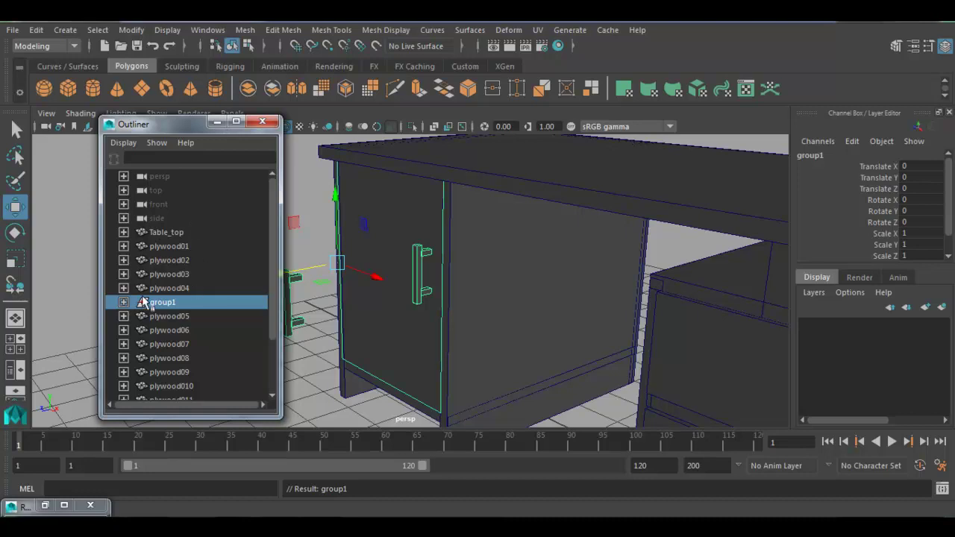
left_click_drag(164, 128, 91, 89)
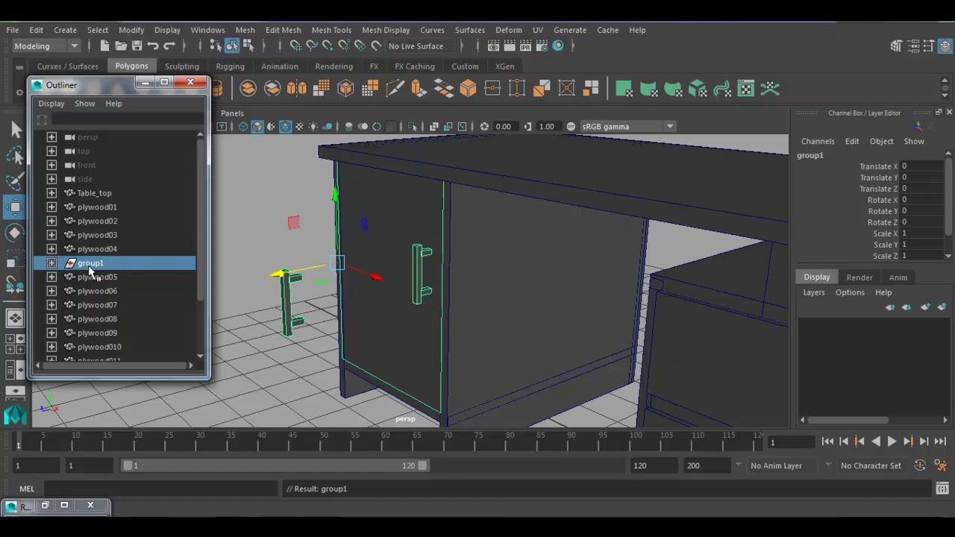
Drag Handle1 out of group1 to the top level, collapse group1 and close the Outliner.
left_click(52, 263)
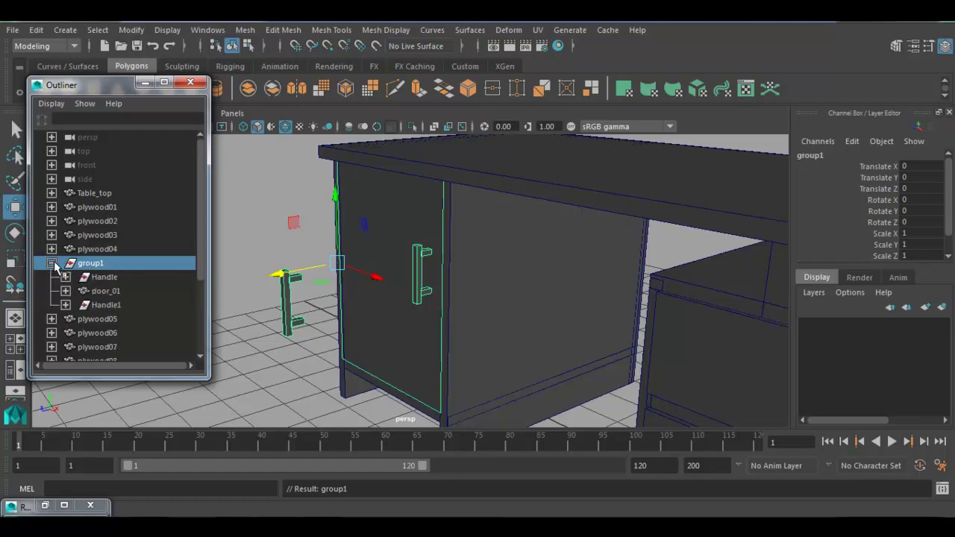
left_click(110, 280)
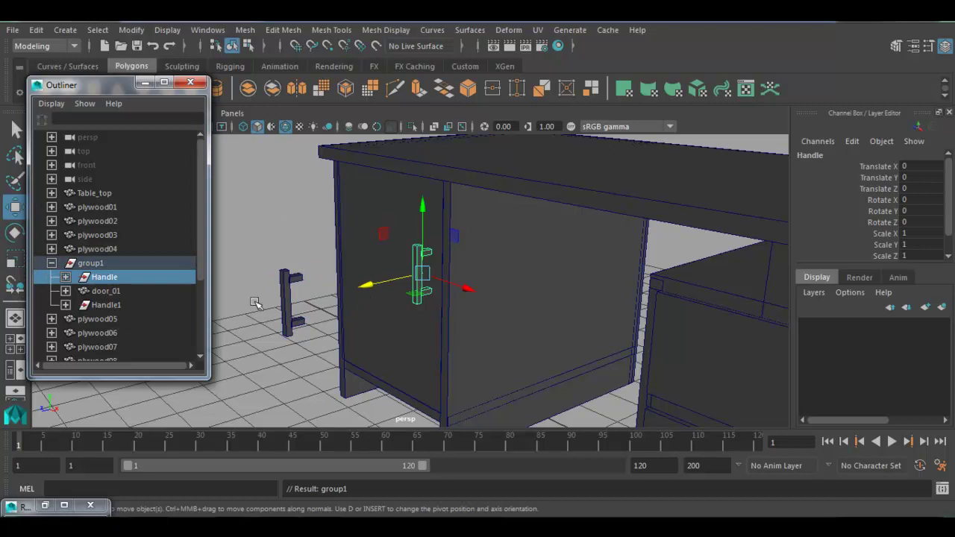
left_click(132, 304)
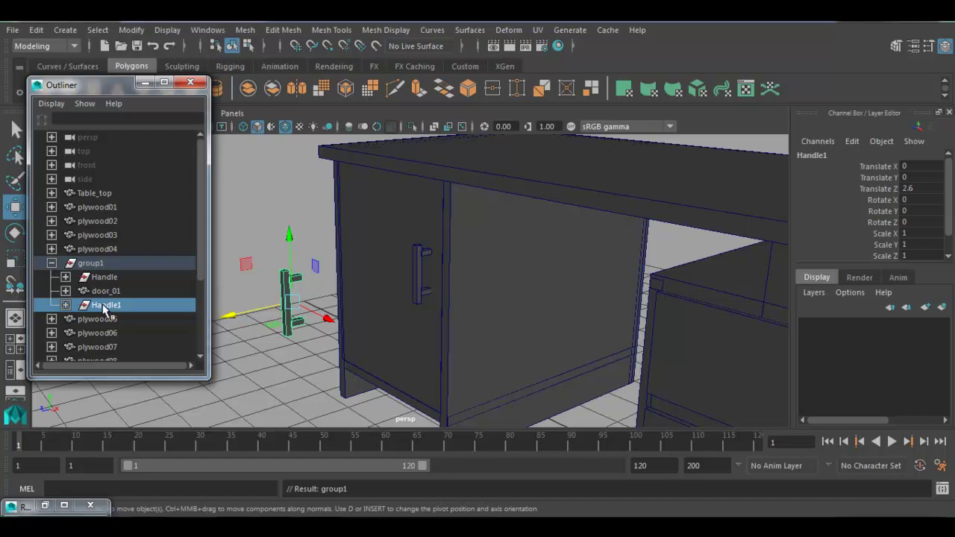
left_click_drag(105, 309, 105, 262)
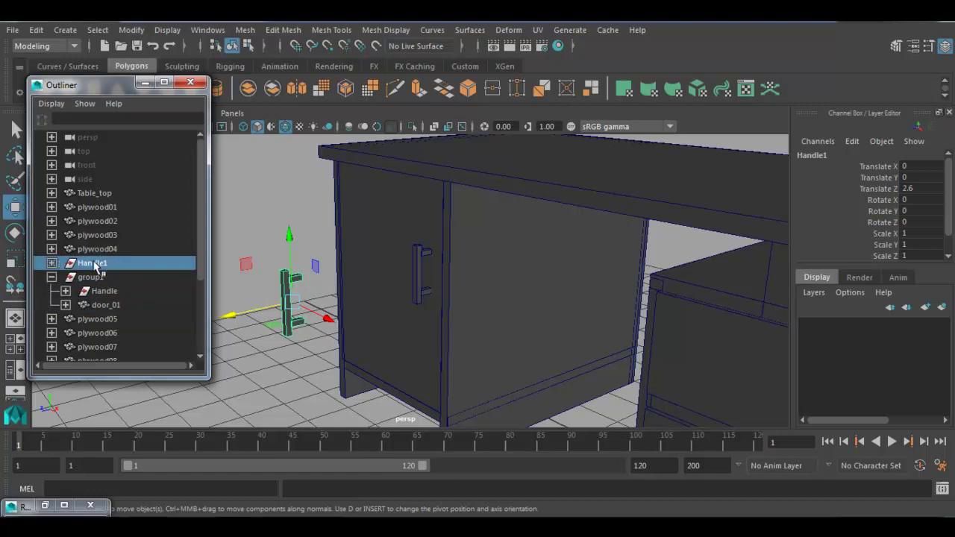
left_click(50, 277)
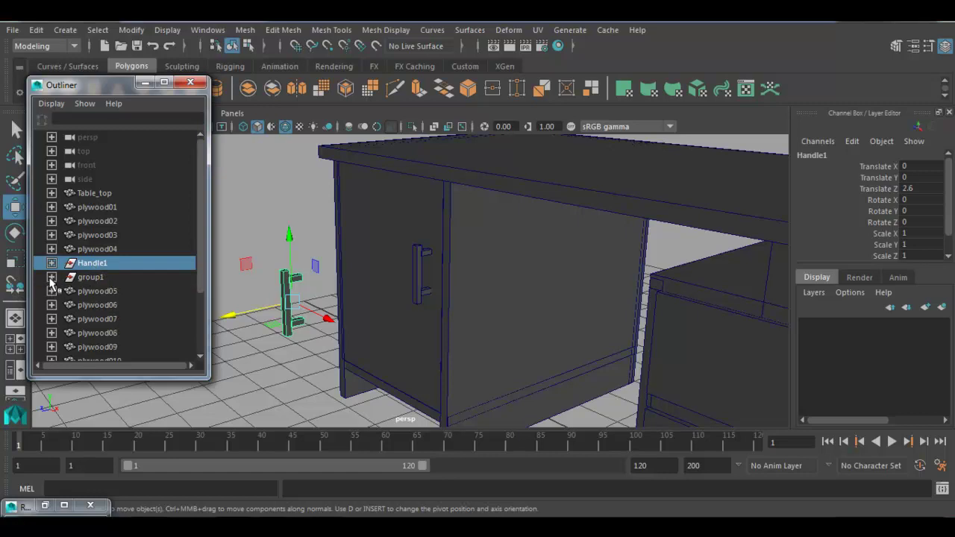
left_click(256, 364)
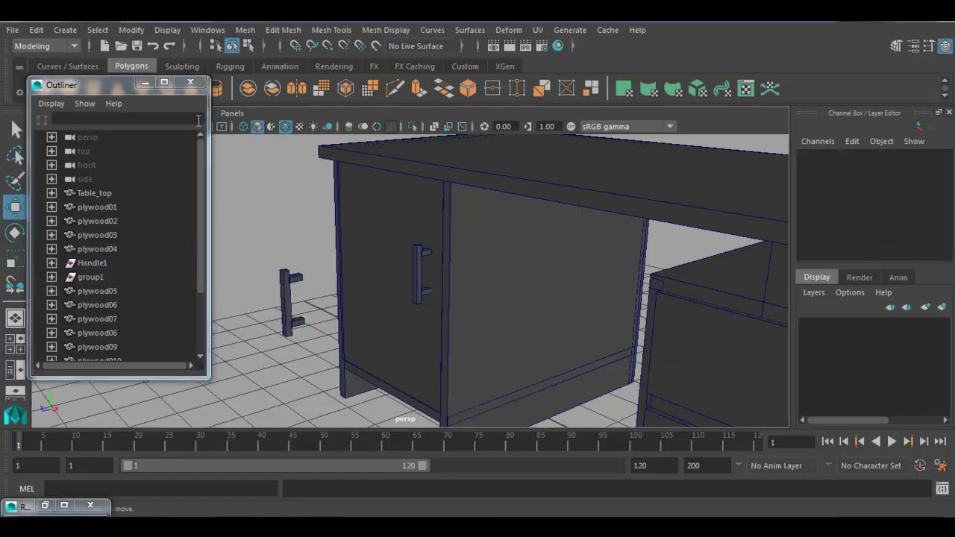
left_click(190, 83)
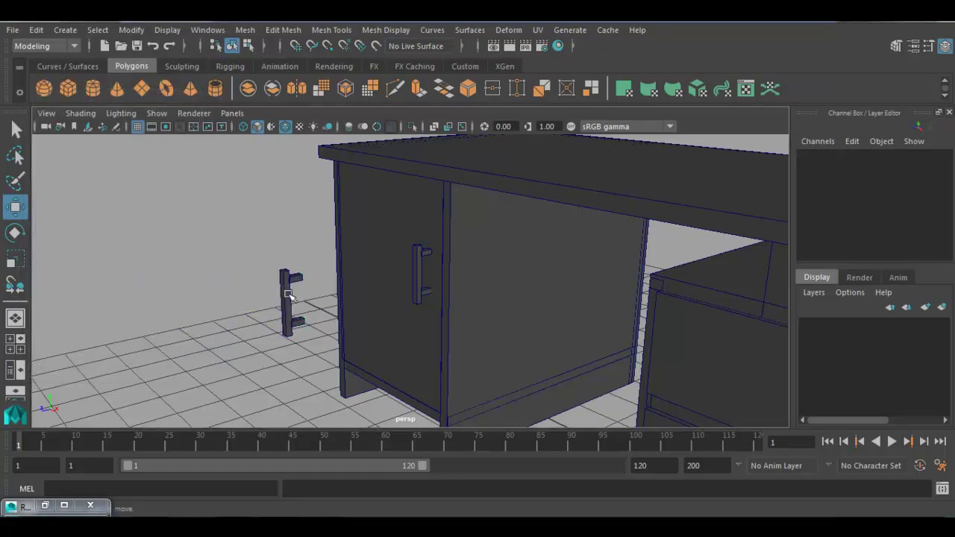
Slide Handle1 over to the drawer unit and set its Rotate Z to 90.
left_click(290, 296)
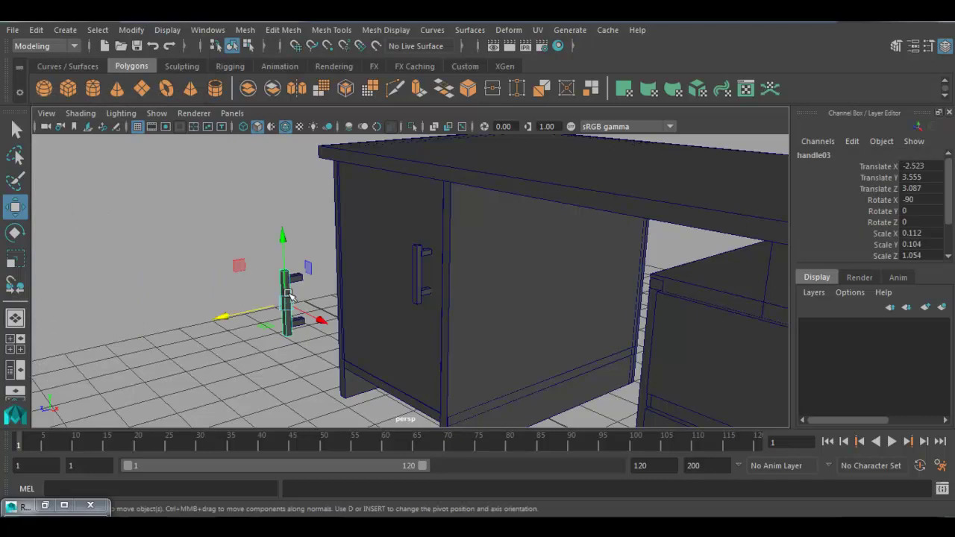
key("Up")
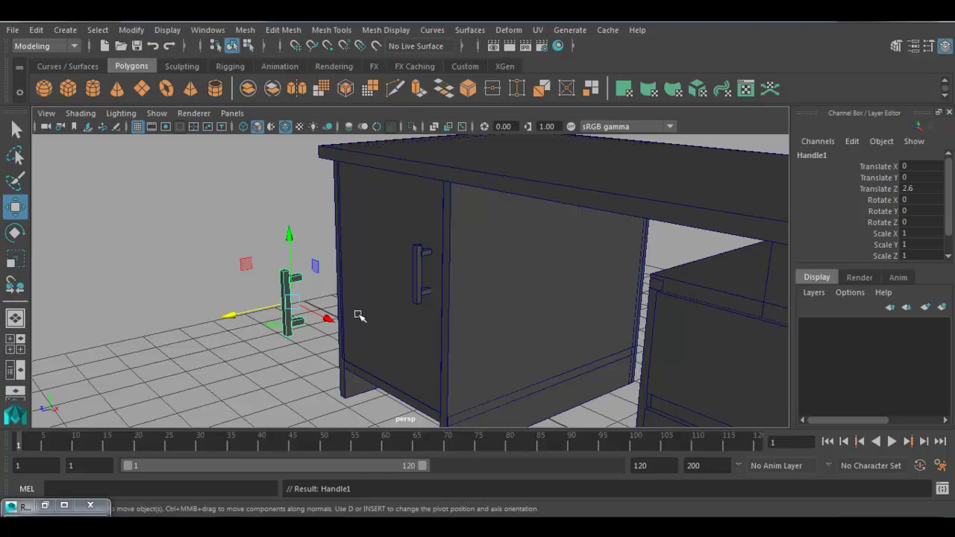
scroll(359, 316, "down", 3)
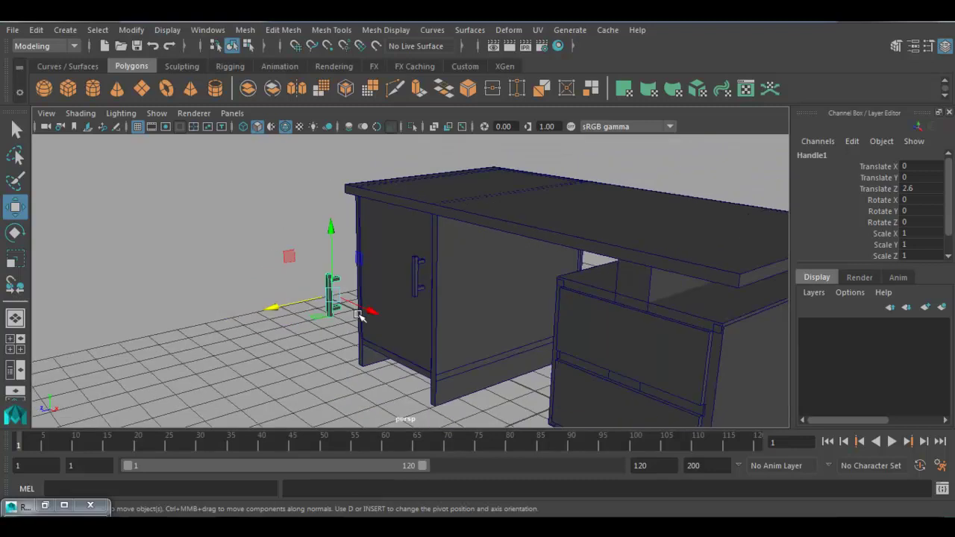
left_click_drag(369, 312, 518, 325)
key("e")
left_click_drag(508, 264, 504, 276)
left_click(915, 223)
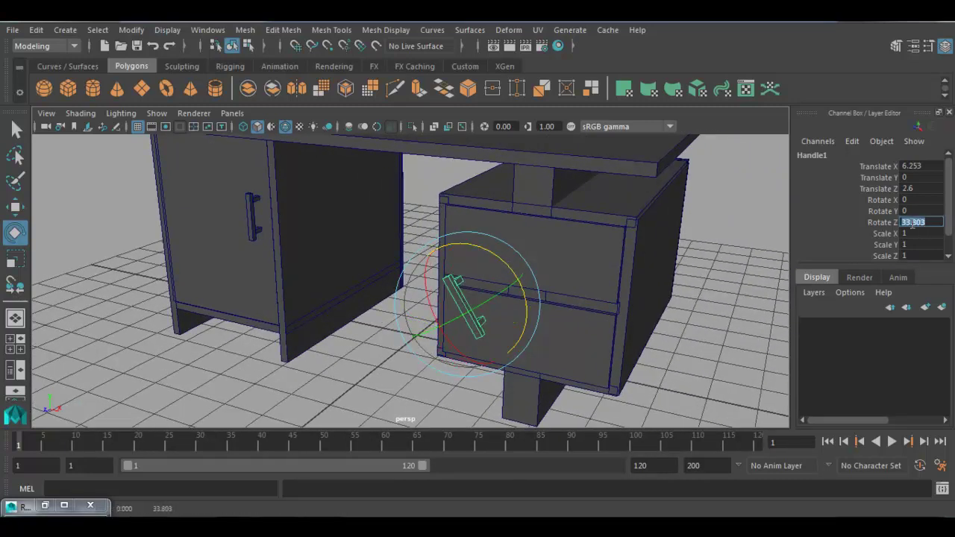
type("90")
key("Return")
Place Handle1 on the upper drawer front, centring it in the front view.
key("w")
left_click_drag(522, 313, 351, 340, "alt")
left_click_drag(271, 348, 546, 317)
key("space")
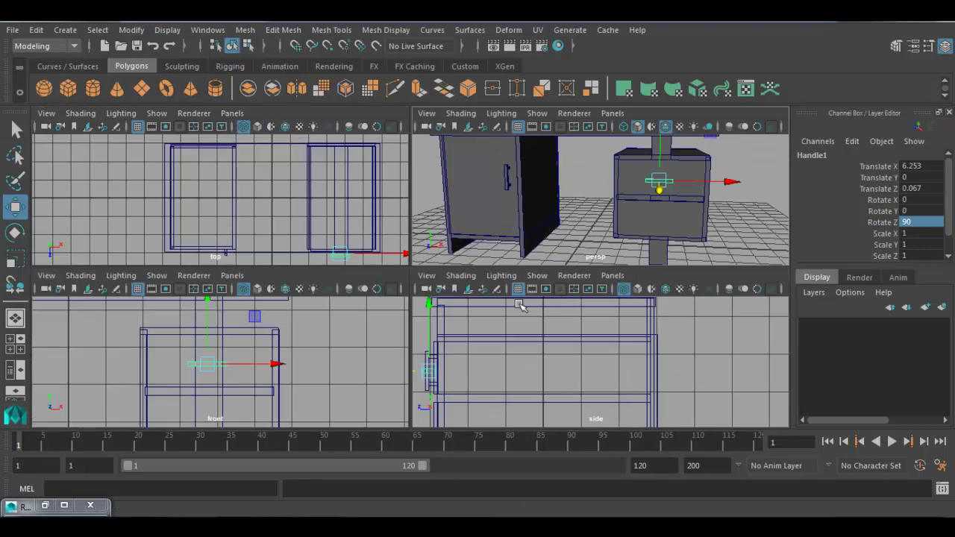
key("space")
left_click_drag(451, 285, 453, 285)
scroll(437, 300, "down", 3)
scroll(423, 294, "up", 1)
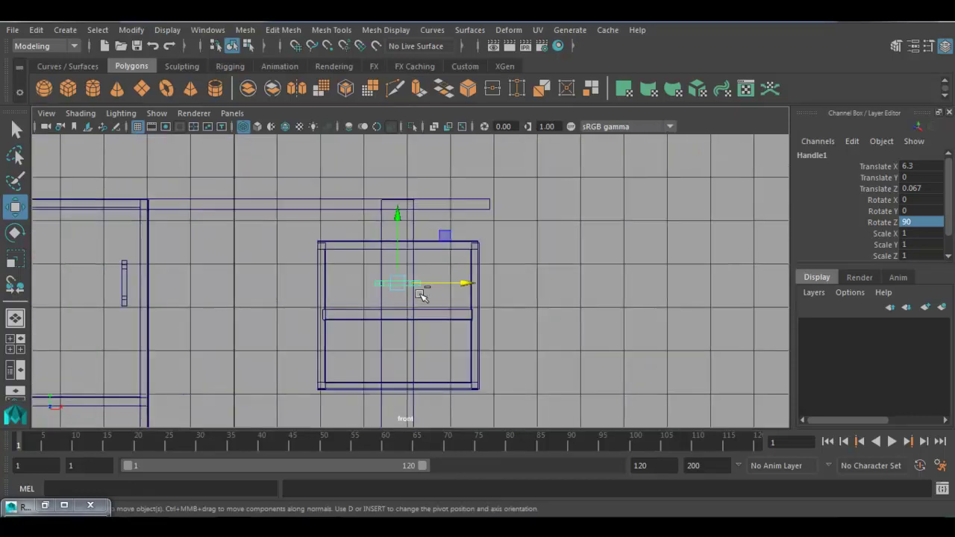
Duplicate the handle as Handle2 and move it down onto the lower drawer.
key("ctrl+d")
left_click_drag(396, 214, 401, 291)
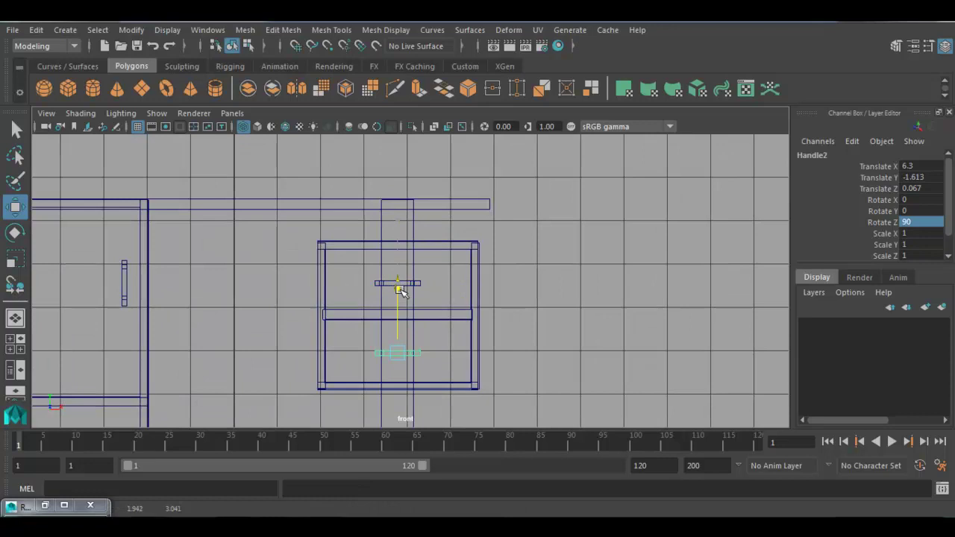
key("space")
key("space")
left_click_drag(544, 331, 411, 358, "alt")
left_click(310, 377)
left_click_drag(311, 380, 544, 330, "alt")
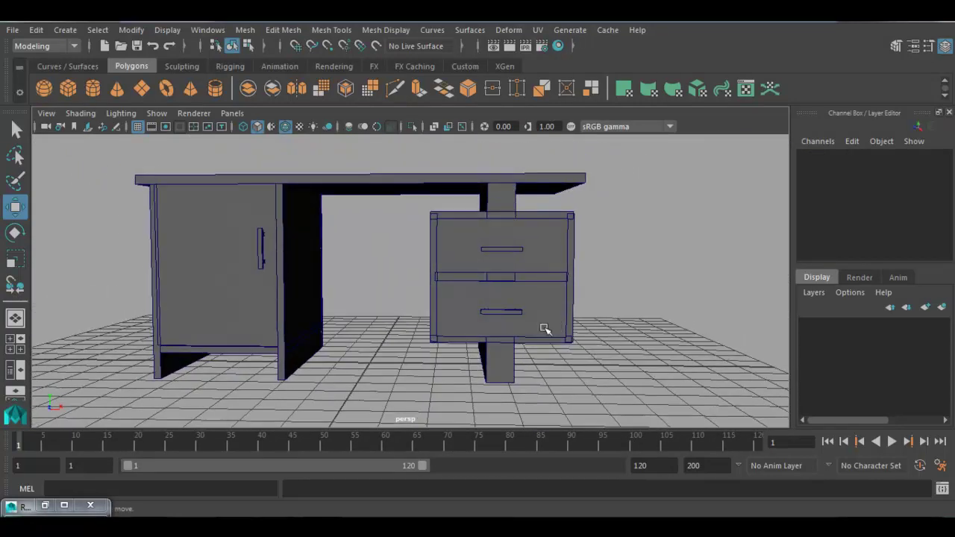
key("space")
key("space")
Raise the lower handle Handle2 slightly in the front view.
left_click(415, 291)
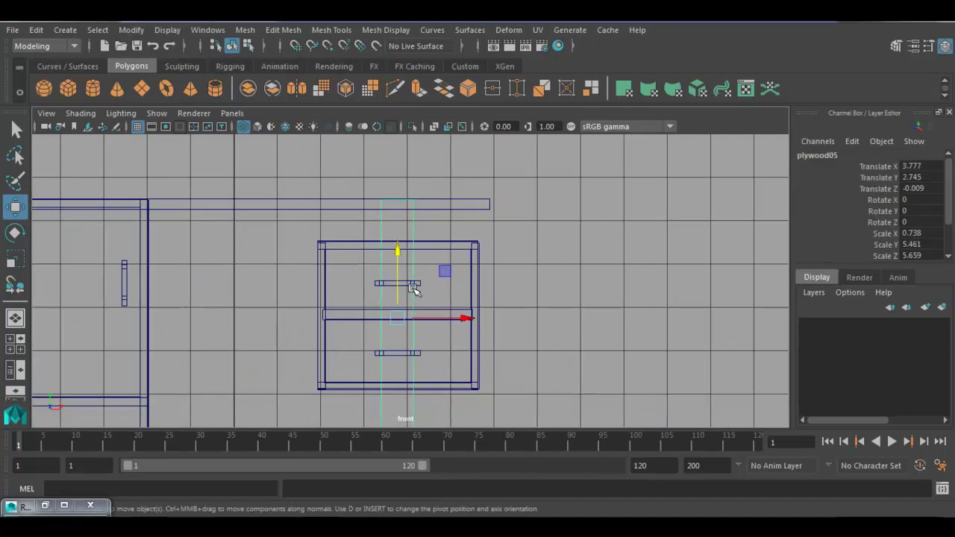
left_click(415, 284)
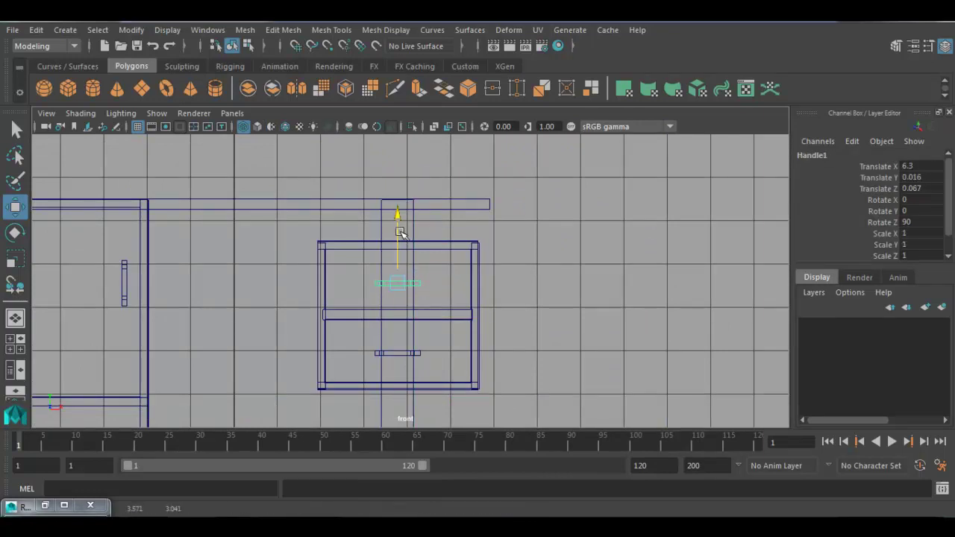
left_click(418, 353)
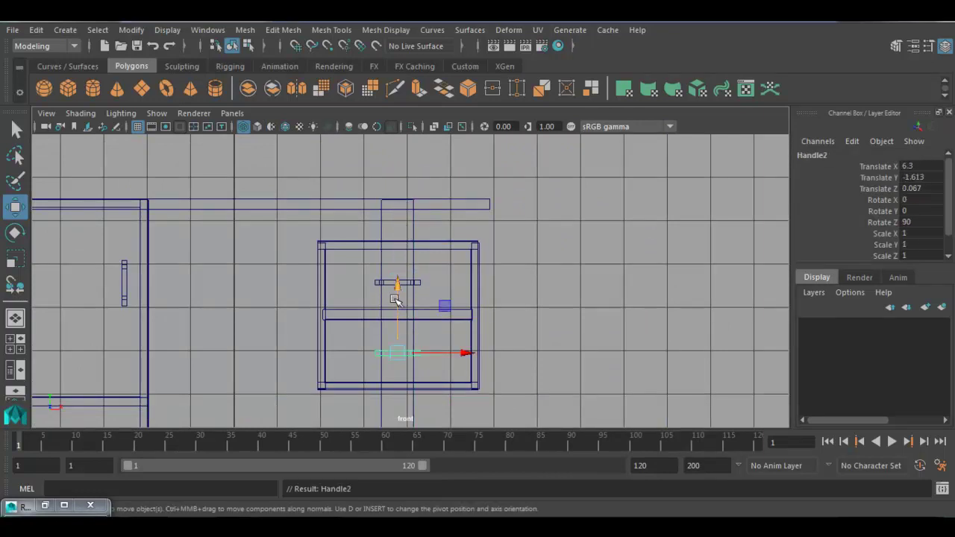
left_click_drag(401, 293, 395, 281)
Shorten the vertical support plywood05 by scaling it down along Y.
key("space")
key("space")
left_click_drag(570, 296, 518, 209, "alt")
left_click(518, 217)
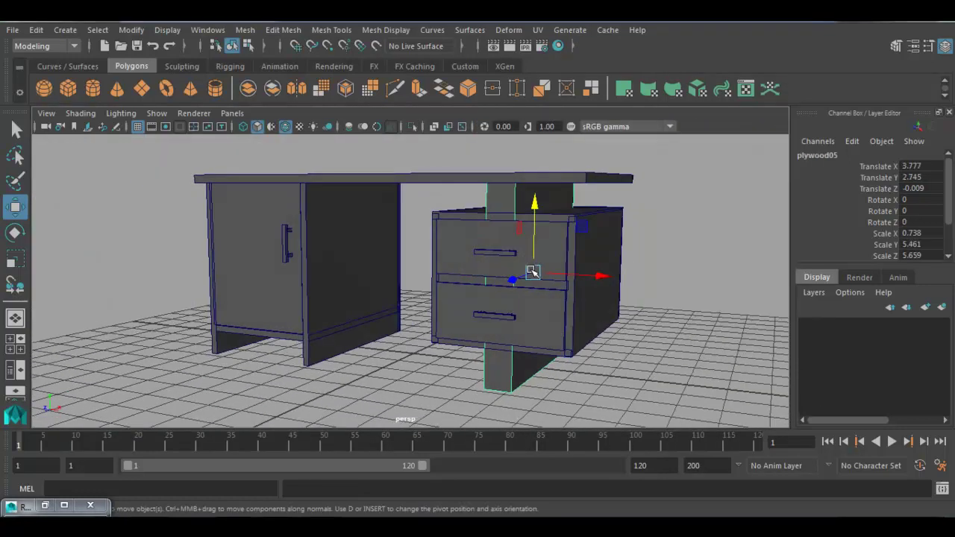
left_click_drag(542, 260, 483, 261, "alt")
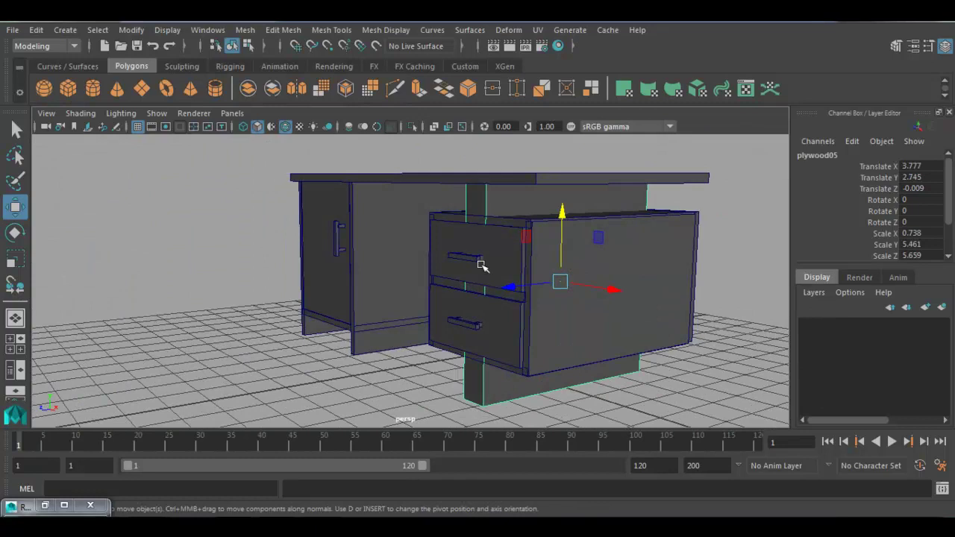
key("r")
left_click_drag(562, 215, 566, 143)
key("w")
key("r")
key("w")
key("r")
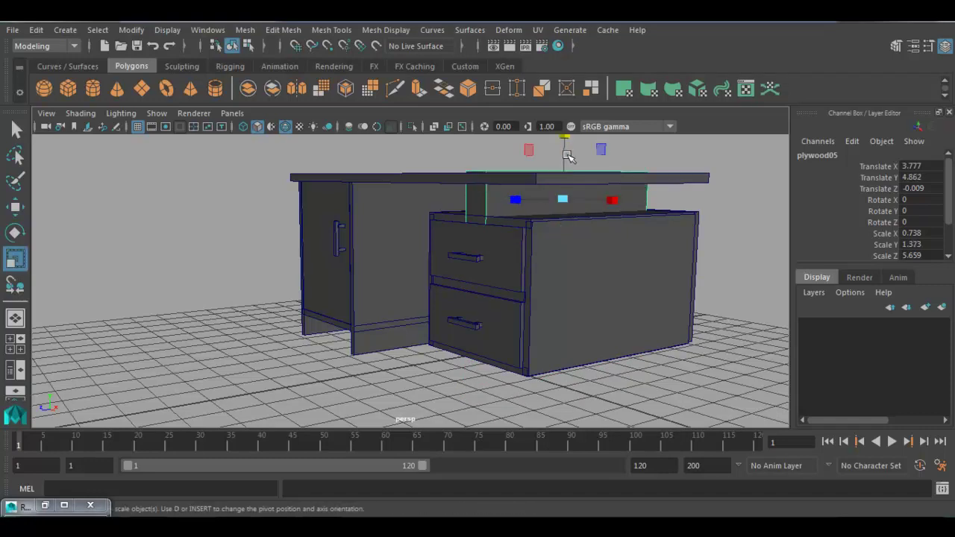
left_click_drag(568, 188, 602, 206, "alt")
left_click_drag(555, 171, 565, 241)
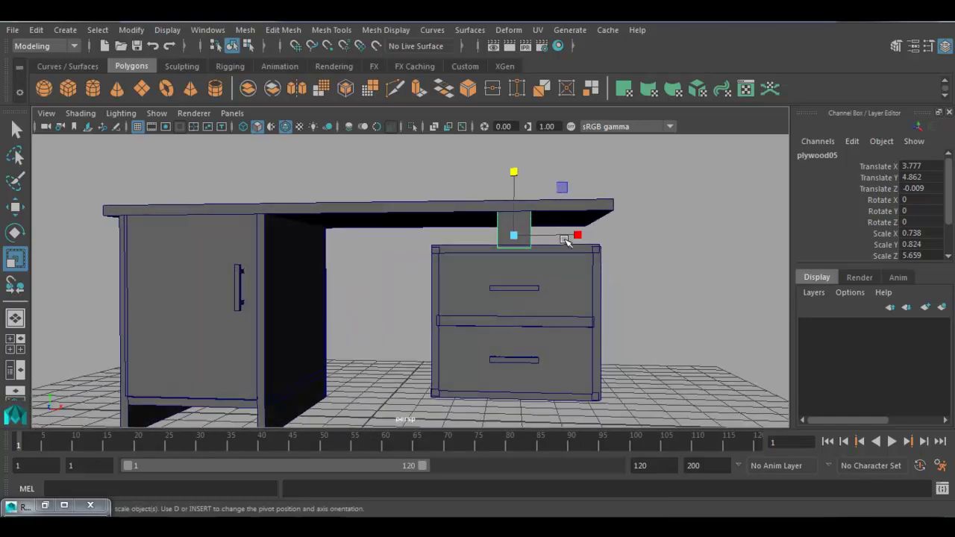
Duplicate the support and move the copy below the drawer unit as a block.
key("space")
key("space")
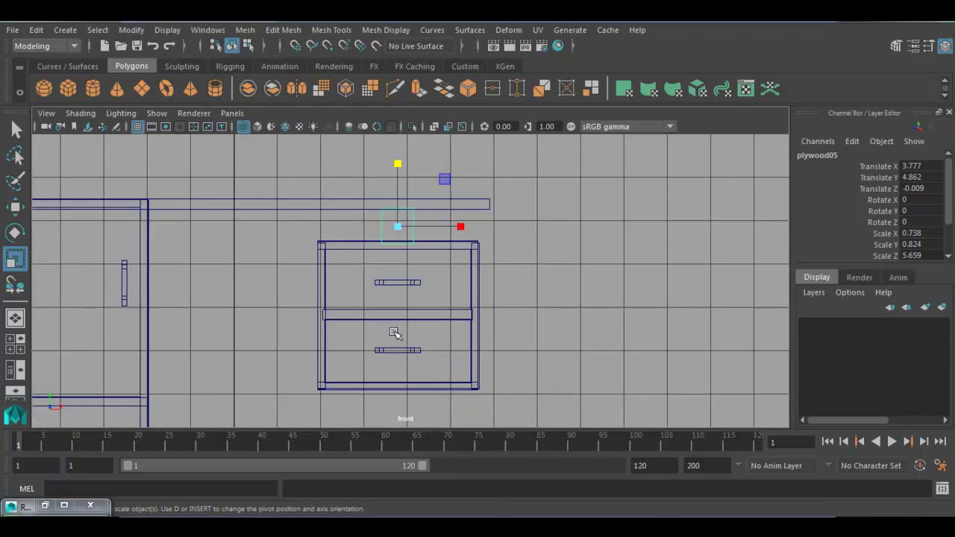
key("ctrl+d")
key("w")
scroll(420, 297, "down", 2)
left_click_drag(411, 184, 416, 313)
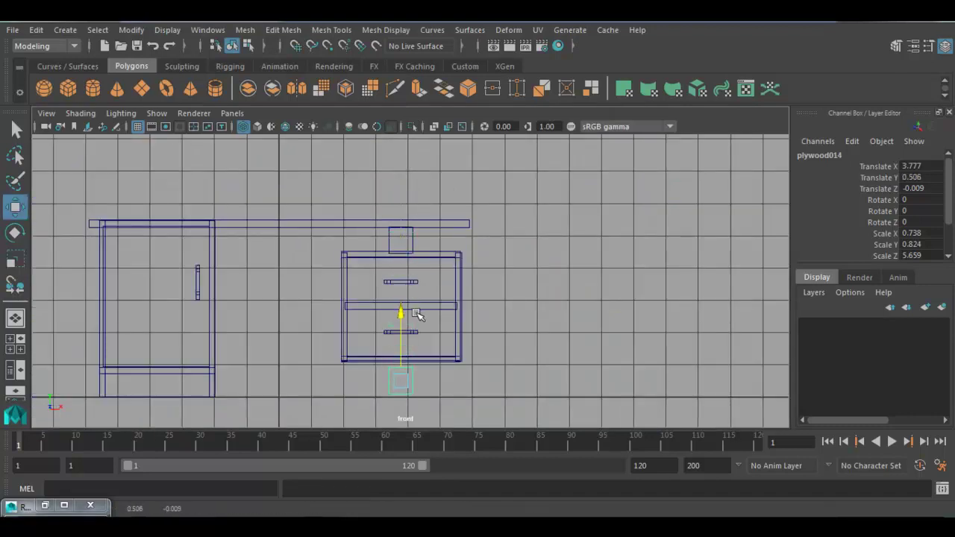
key("r")
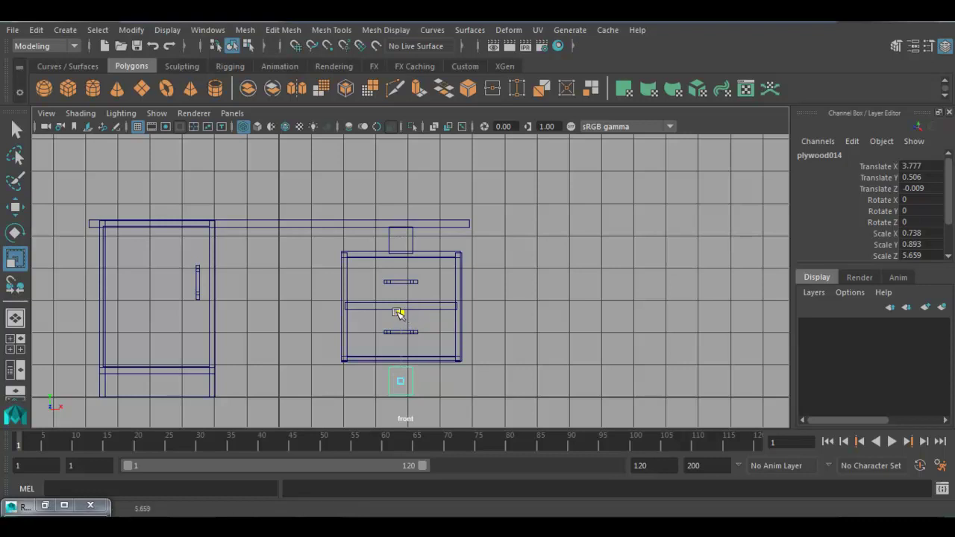
left_click_drag(399, 307, 398, 302)
Make block plywood014 taller and raise it to Scale Y 1.156, Translate Y 0.57.
key("space")
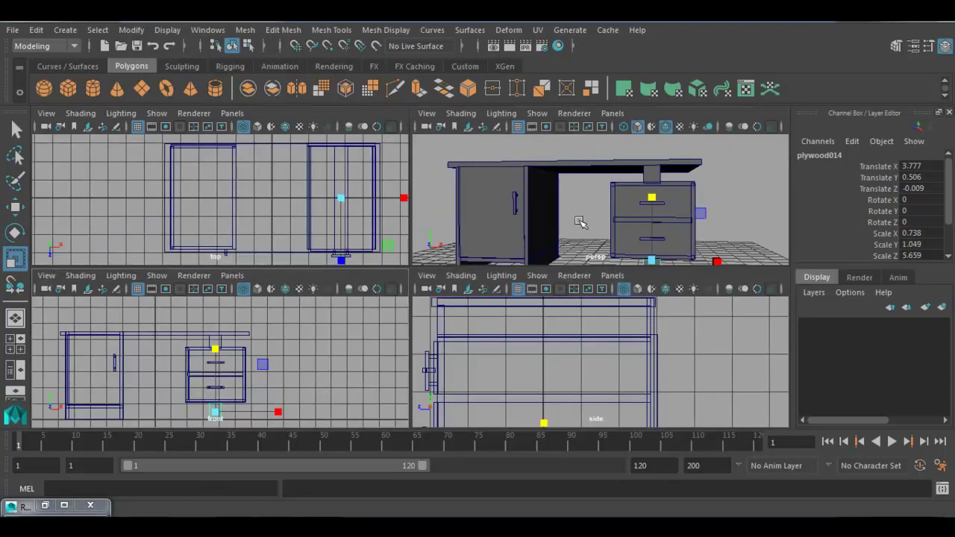
key("space")
left_click(708, 329)
left_click_drag(567, 399, 503, 335, "alt")
left_click(503, 335)
key("space")
key("space")
scroll(438, 348, "up", 5)
mouse_move(436, 301)
left_mouse_down()
mouse_move(433, 290)
mouse_move(426, 295)
left_mouse_up()
key("w")
key("r")
key("w")
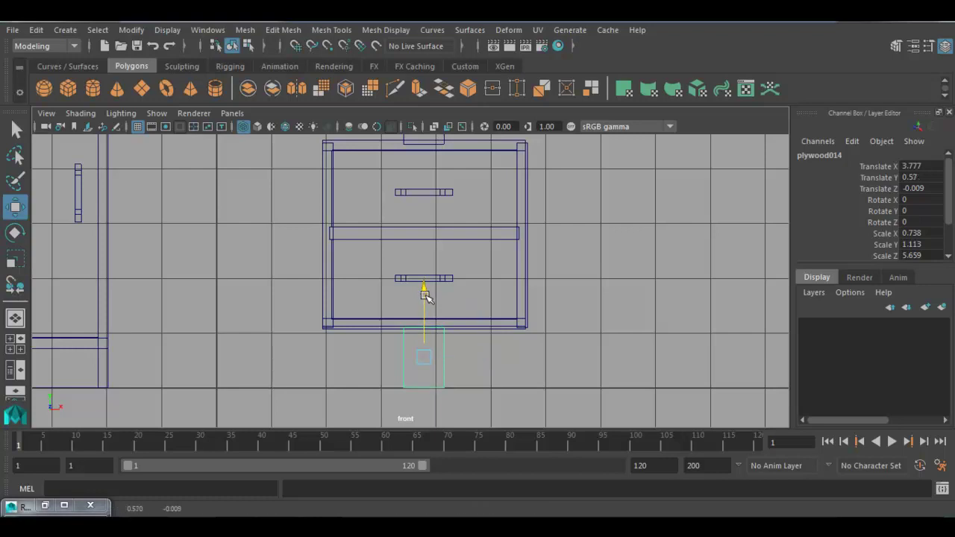
scroll(450, 369, "up", 5)
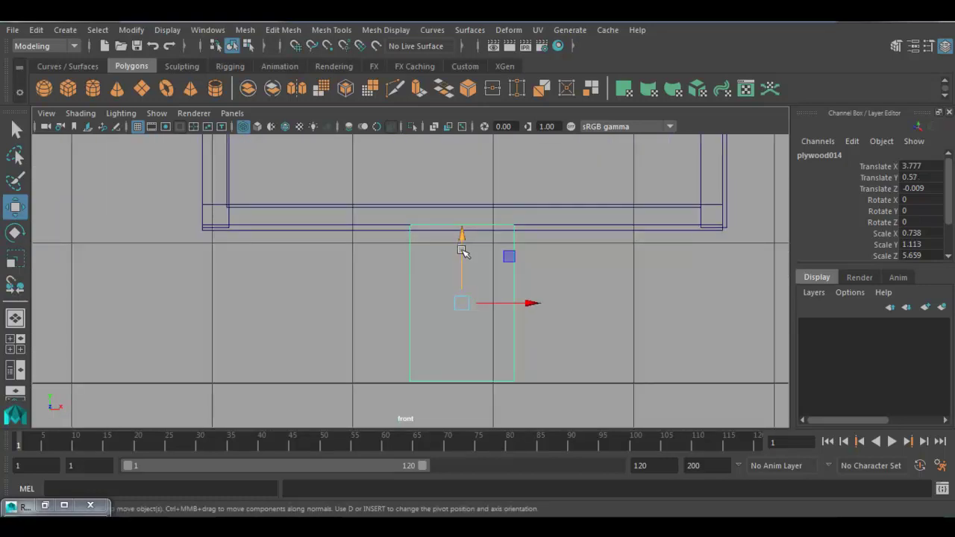
key("r")
left_click_drag(462, 238, 462, 238)
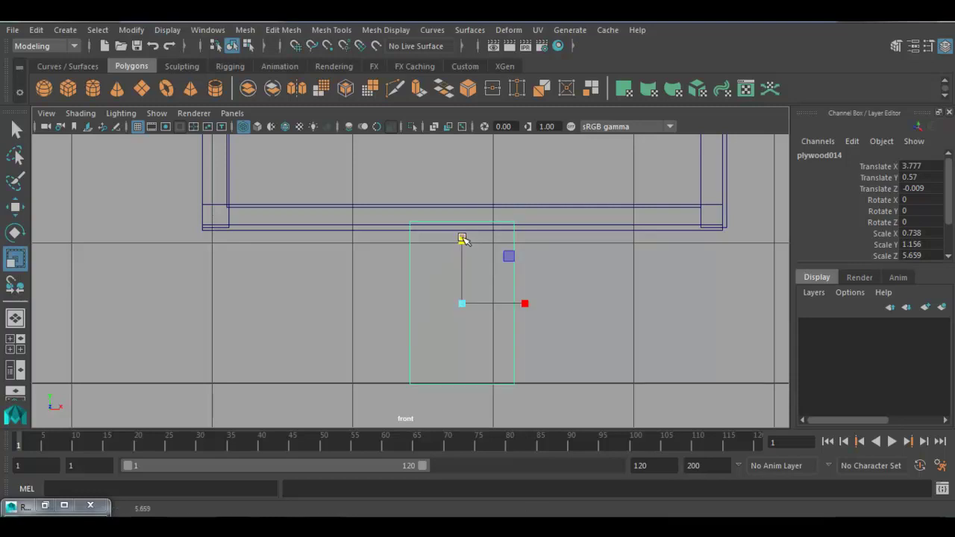
Orbit the perspective view around the desk to inspect the assembled result.
key("space")
key("space")
left_click(657, 299)
left_click_drag(577, 335, 640, 354, "alt")
right_click_drag(639, 354, 464, 315, "alt")
left_click_drag(464, 315, 537, 341, "alt")
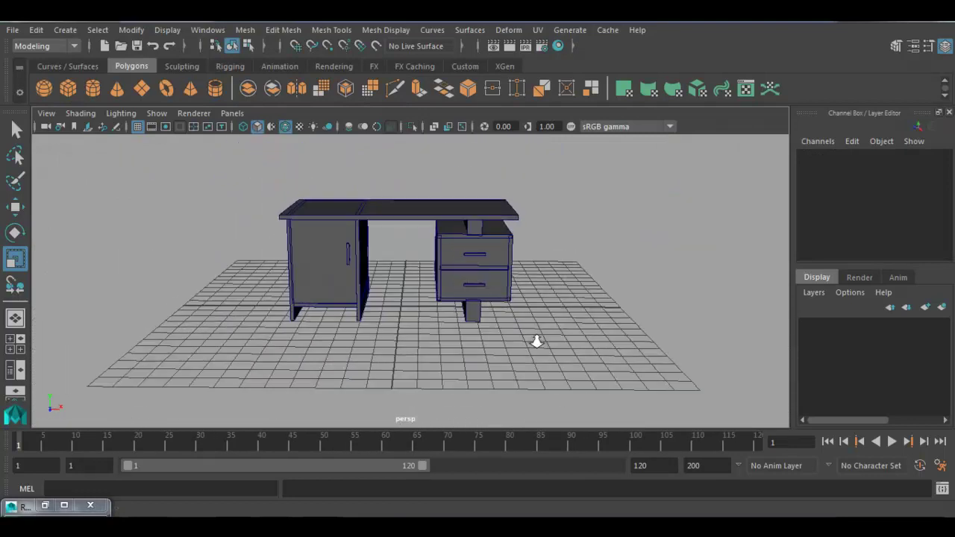
right_click_drag(538, 341, 560, 375, "alt")
left_click(45, 506)
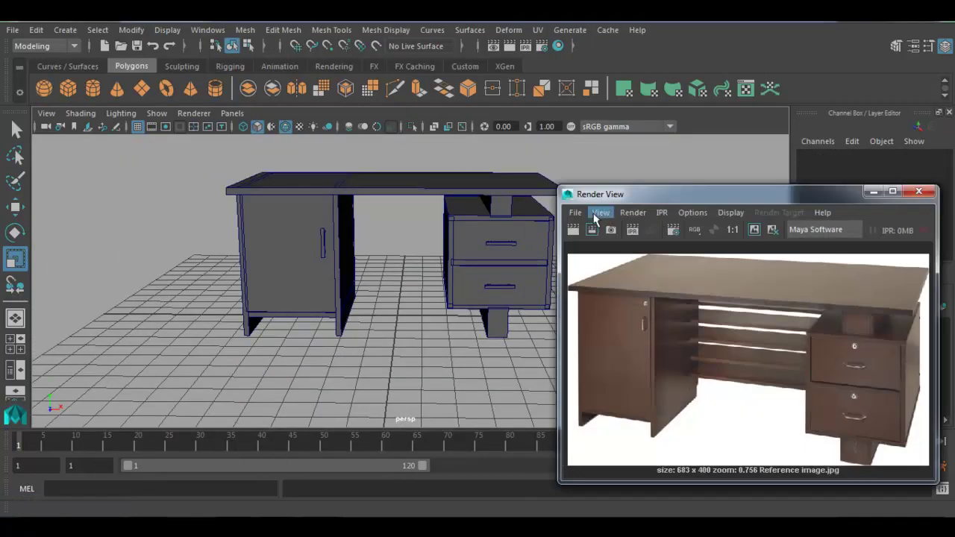
left_click_drag(654, 199, 681, 148)
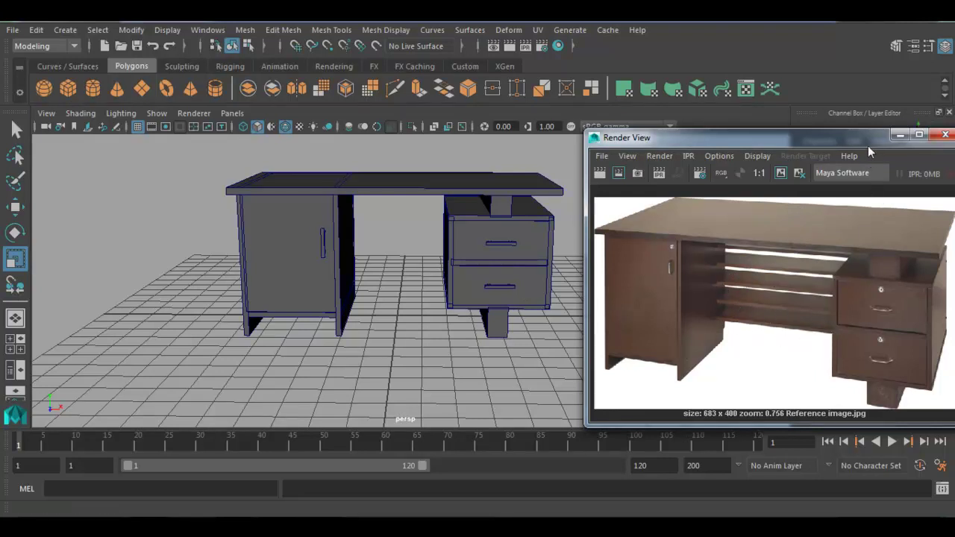
left_click(900, 135)
left_click_drag(414, 332, 644, 277, "alt")
Duplicate the side panel plywood03 and slide the copy left into the gap.
left_click(541, 338)
left_click_drag(542, 338, 503, 330, "alt")
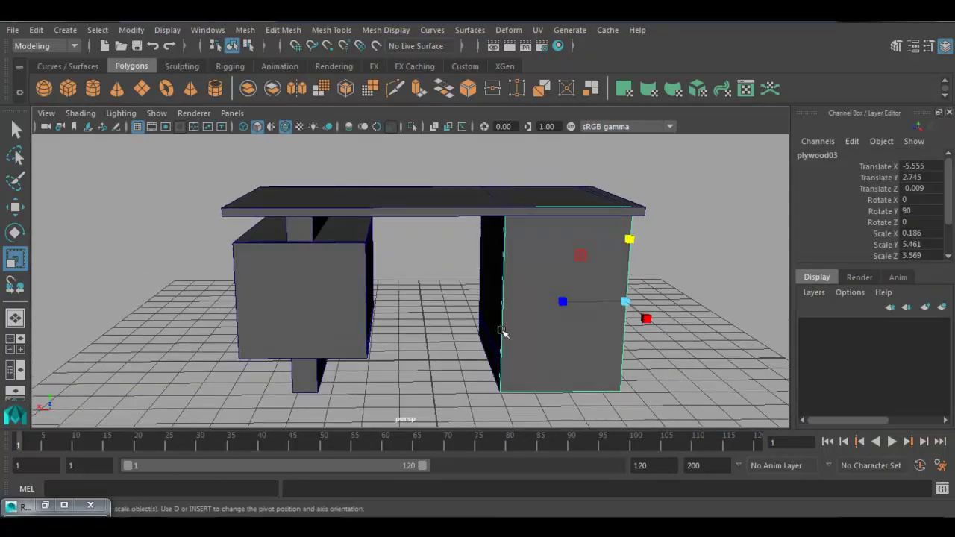
key("w")
key("ctrl+d")
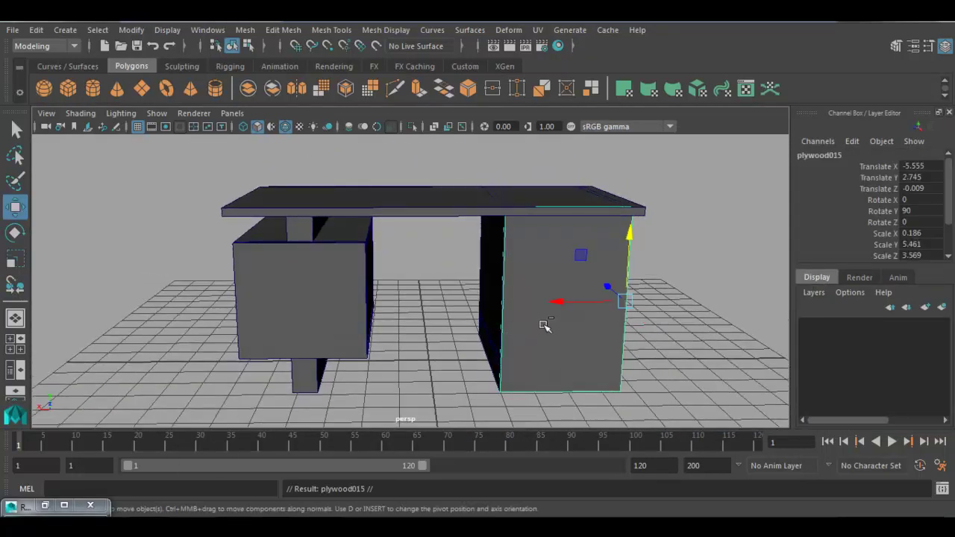
left_click_drag(559, 303, 433, 319)
key("e")
key("r")
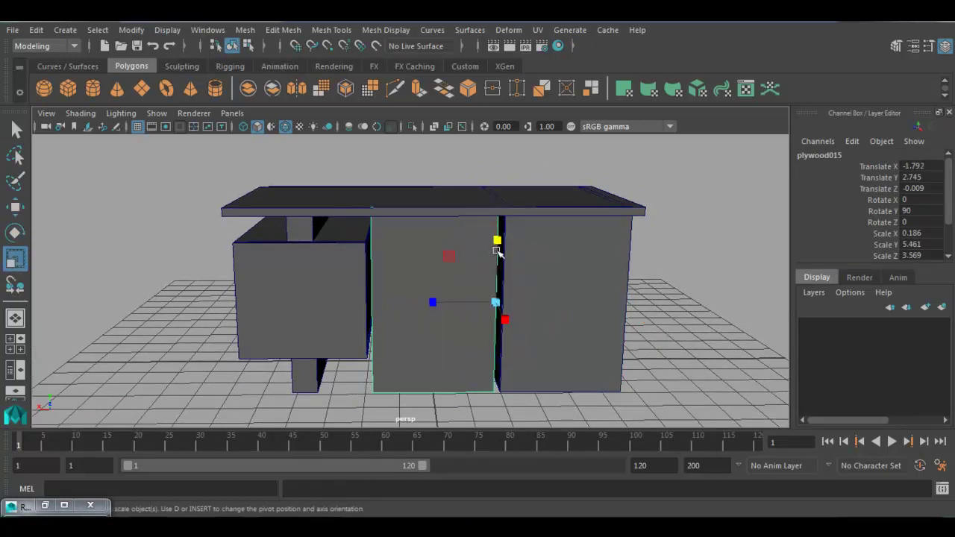
Center the copy's pivot and scale it down into a short plank.
left_click(131, 29)
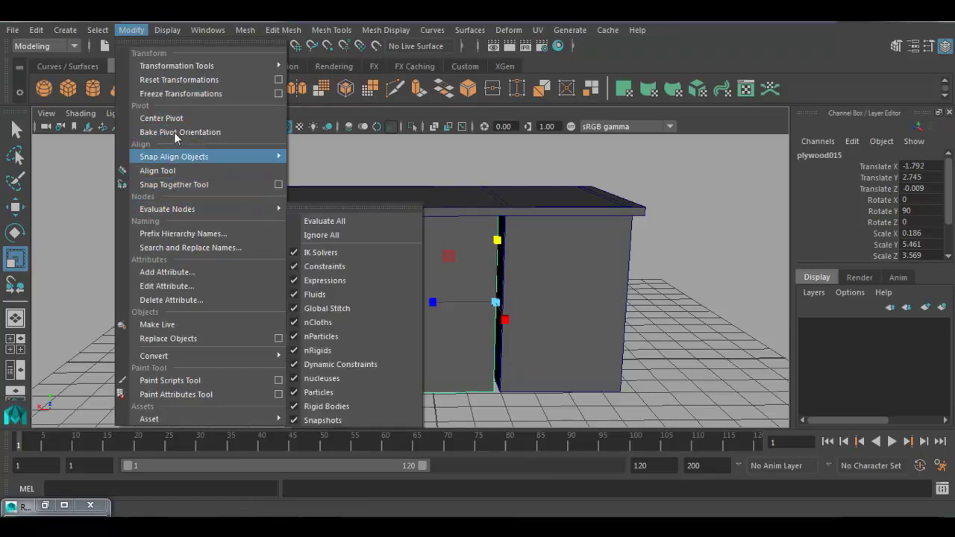
left_click(161, 118)
left_click_drag(436, 243, 443, 297)
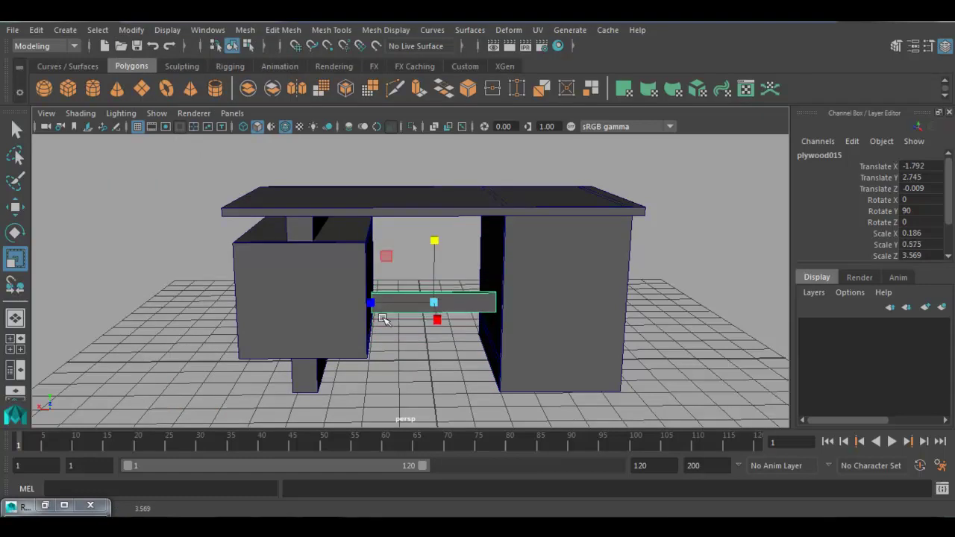
key("f")
left_click_drag(391, 315, 408, 128, "alt")
Resize and raise plywood015 to Scale 0.149, 0.458, 3.235 at Translate Y 3.757.
key("w")
left_click_drag(581, 263, 482, 303, "alt")
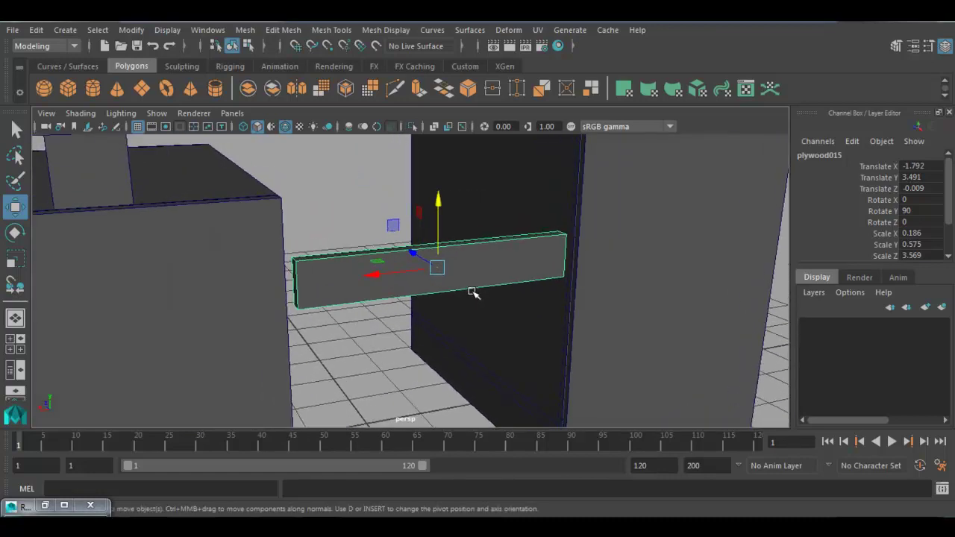
key("r")
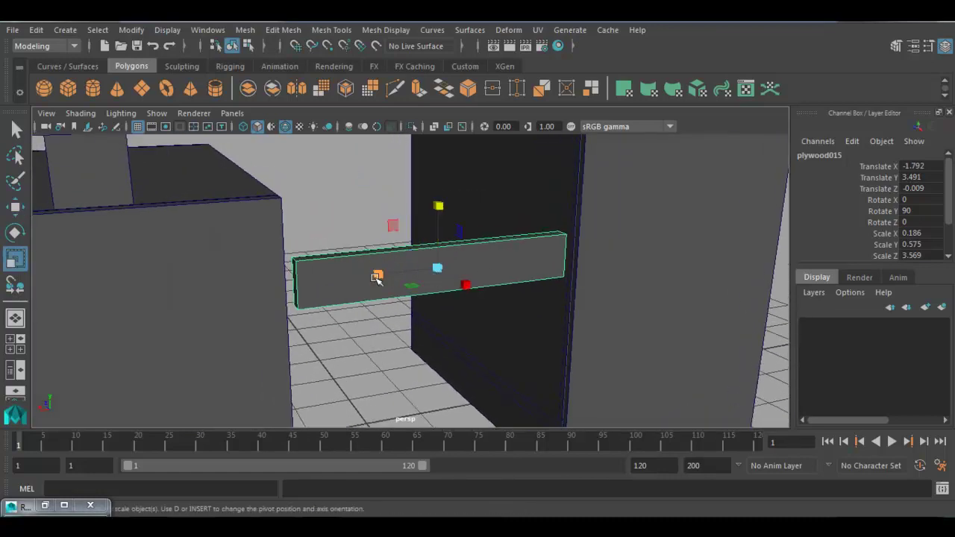
left_click_drag(378, 276, 401, 253)
key("w")
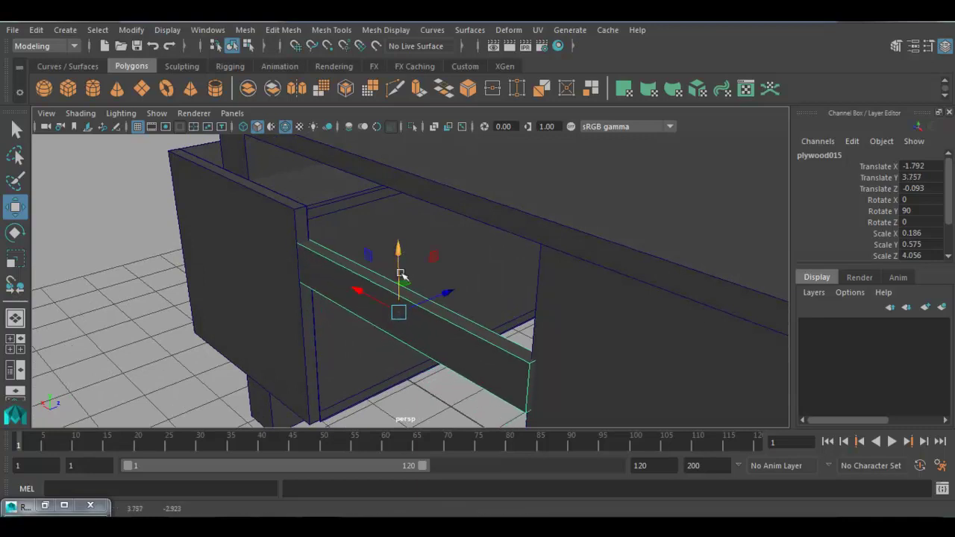
key("e")
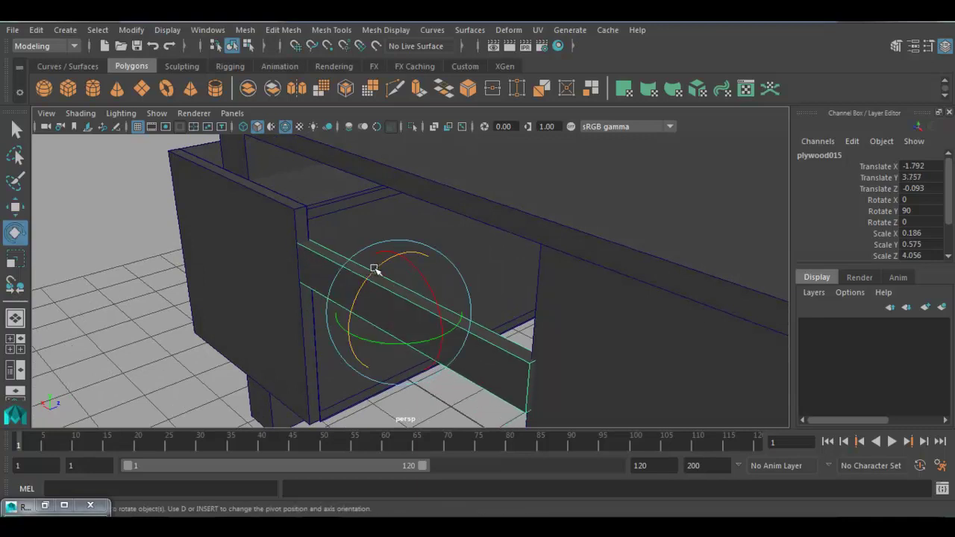
key("w")
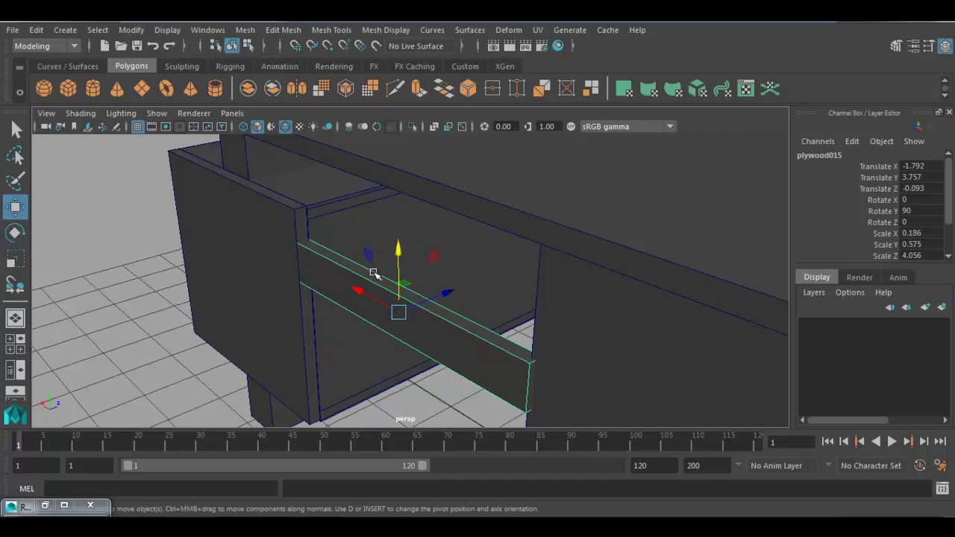
key("r")
left_click_drag(400, 312, 377, 323)
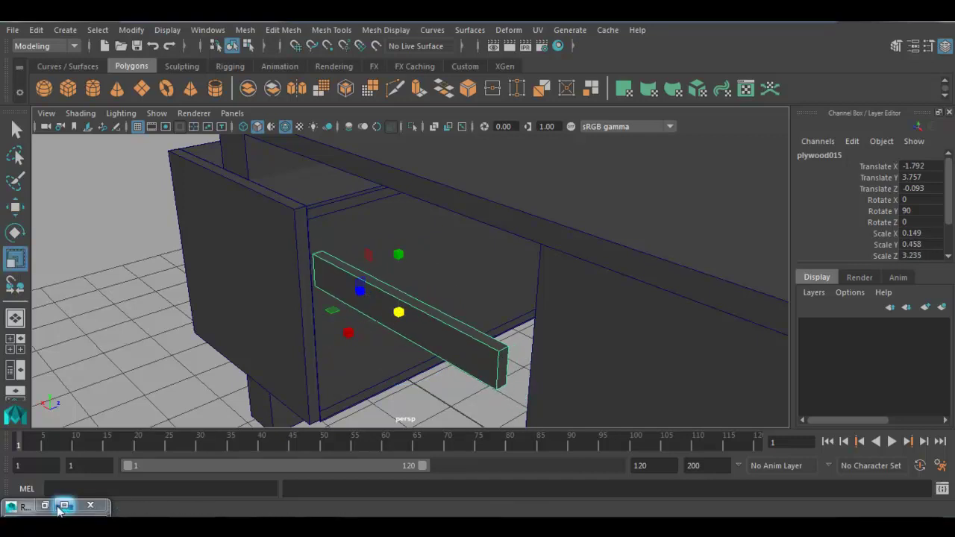
Consult the reference photo window, then minimize it.
left_click(22, 507)
scroll(728, 355, "up", 5)
scroll(728, 356, "down", 3)
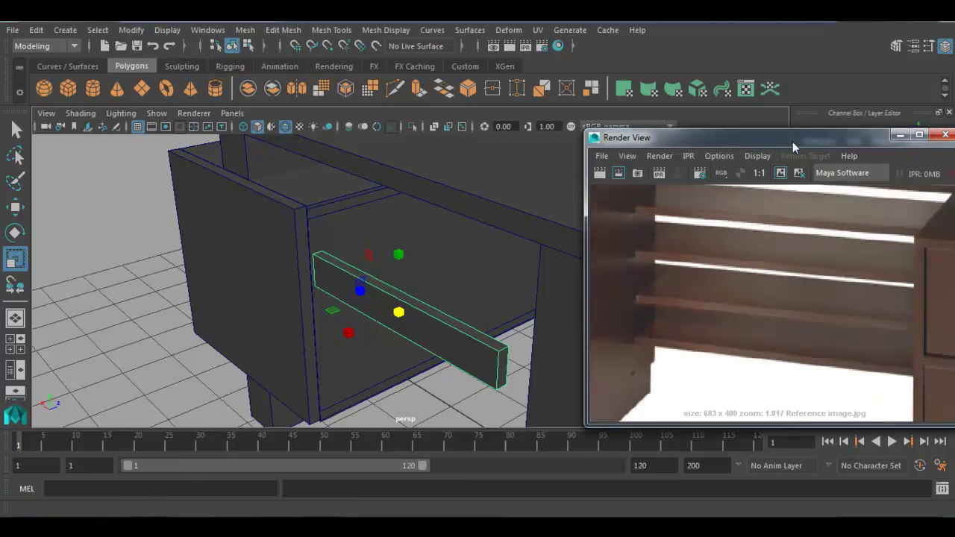
left_click_drag(793, 142, 786, 145)
scroll(740, 295, "up", 1)
scroll(740, 299, "down", 4)
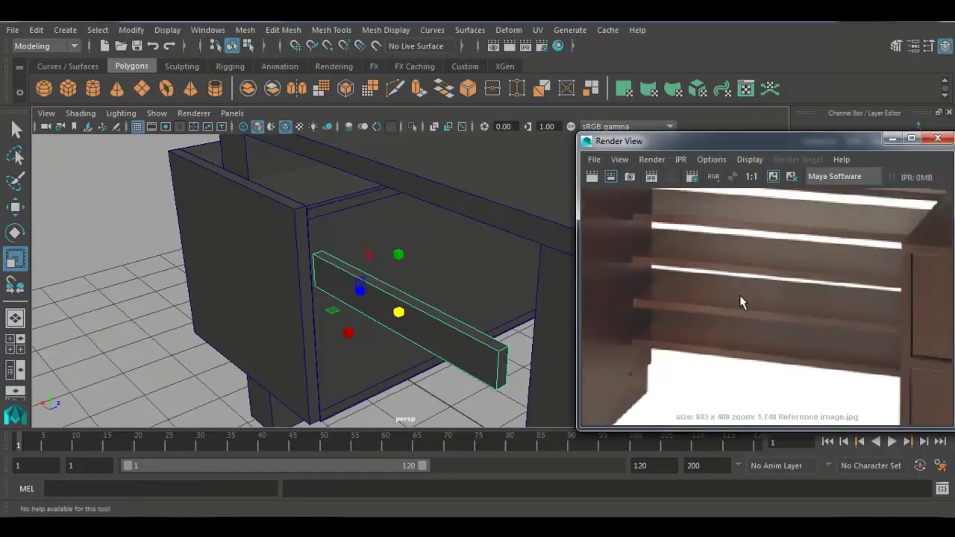
left_click(892, 138)
left_click_drag(548, 309, 372, 329, "alt")
Rotate the plank to lie flat, setting Rotate Y to 0.
key("e")
left_click_drag(386, 269, 366, 353)
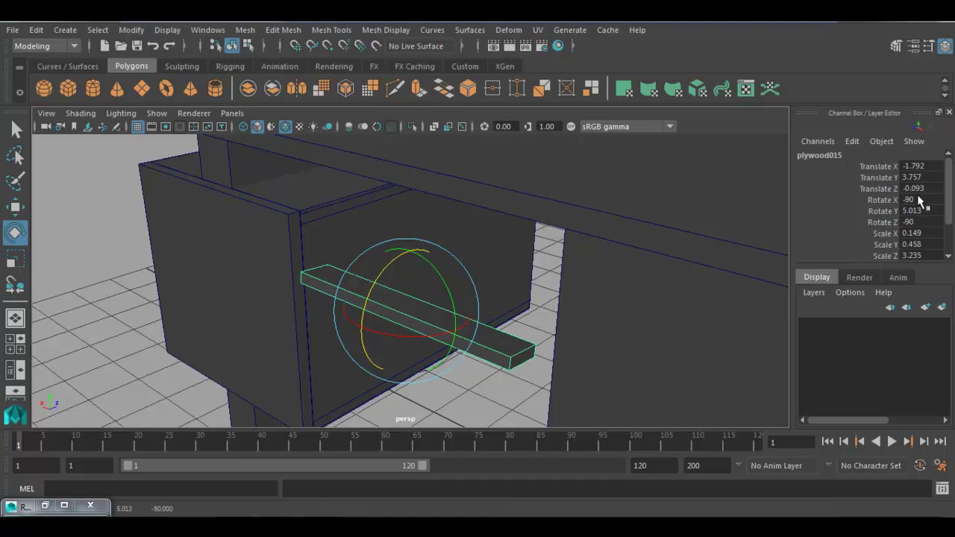
double_click(922, 212)
type("0")
key("Return")
Scale the plank to X 0.092 and Z 4.482 and raise it to Translate Y 3.985.
left_click_drag(430, 325, 500, 321, "alt")
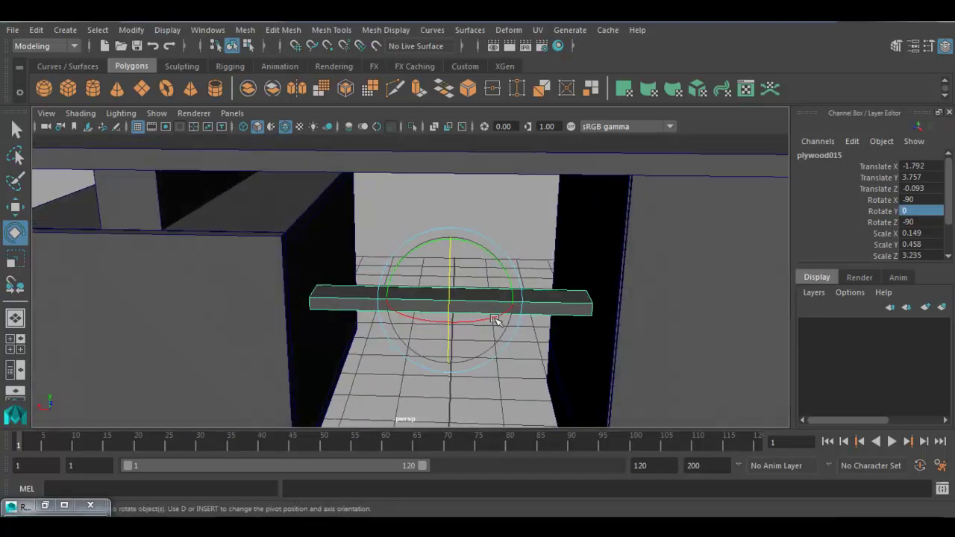
key("r")
left_click_drag(448, 357, 461, 338)
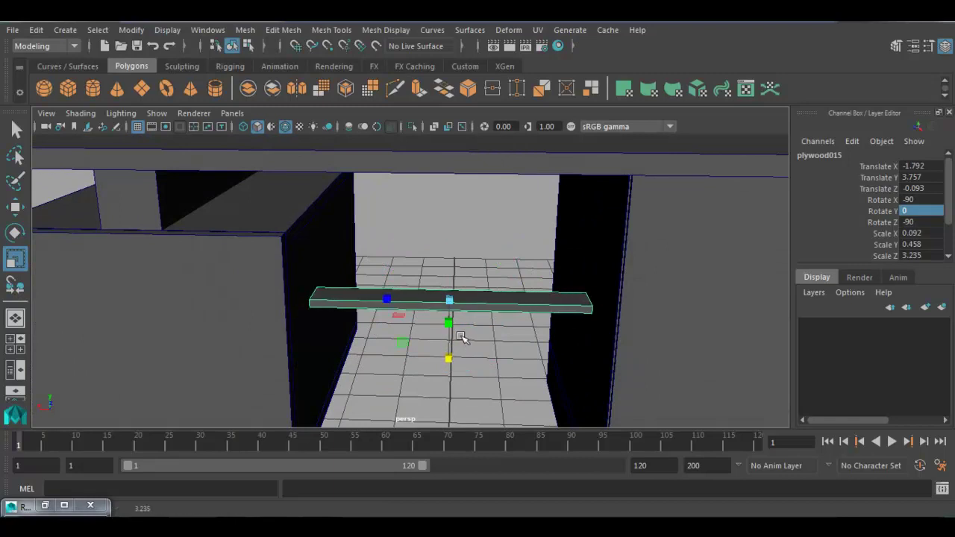
mouse_move(381, 306)
left_mouse_down()
mouse_move(363, 302)
mouse_move(377, 312)
left_mouse_up()
key("w")
mouse_move(459, 224)
left_mouse_down()
mouse_move(460, 211)
mouse_move(467, 226)
left_mouse_up()
scroll(467, 225, "down", 5)
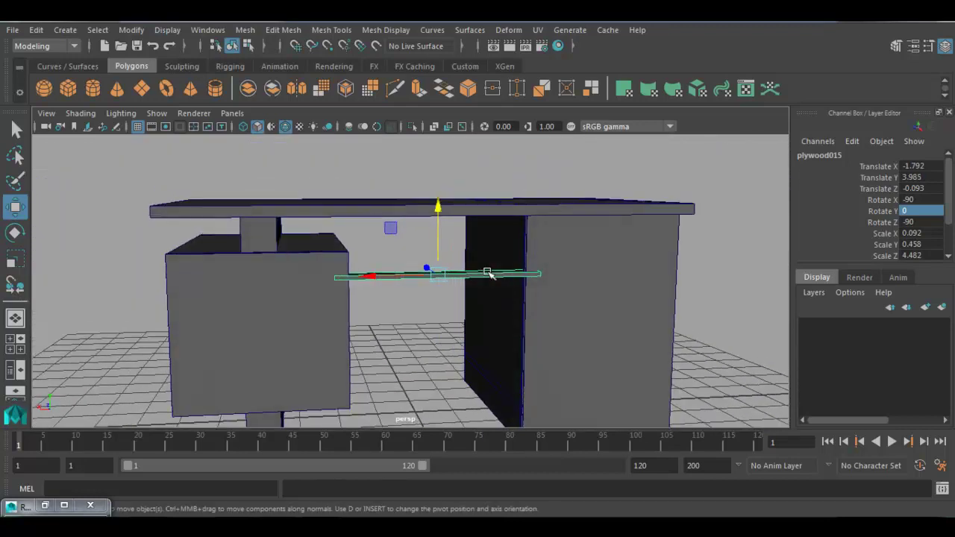
Check the reference photo again and minimize it.
left_click(45, 506)
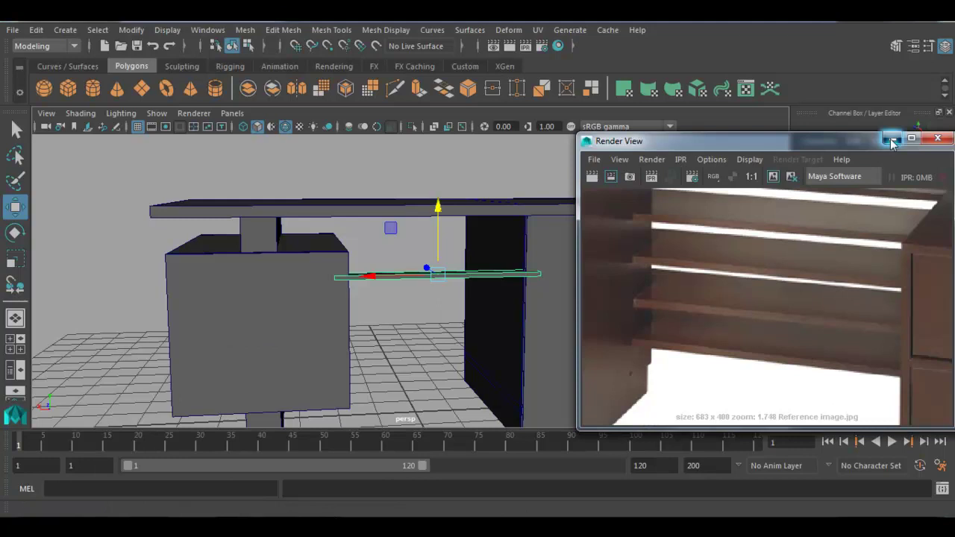
left_click(893, 138)
scroll(545, 257, "up", 3)
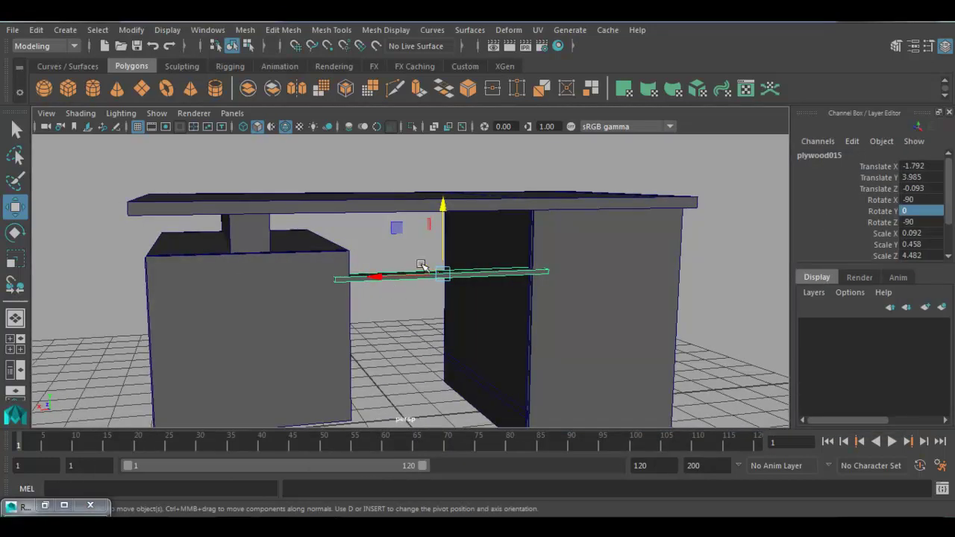
Duplicate the shelf plank downward and repeat with Shift+D to stack four evenly spaced planks.
key("ctrl+d")
left_click_drag(442, 204, 441, 239)
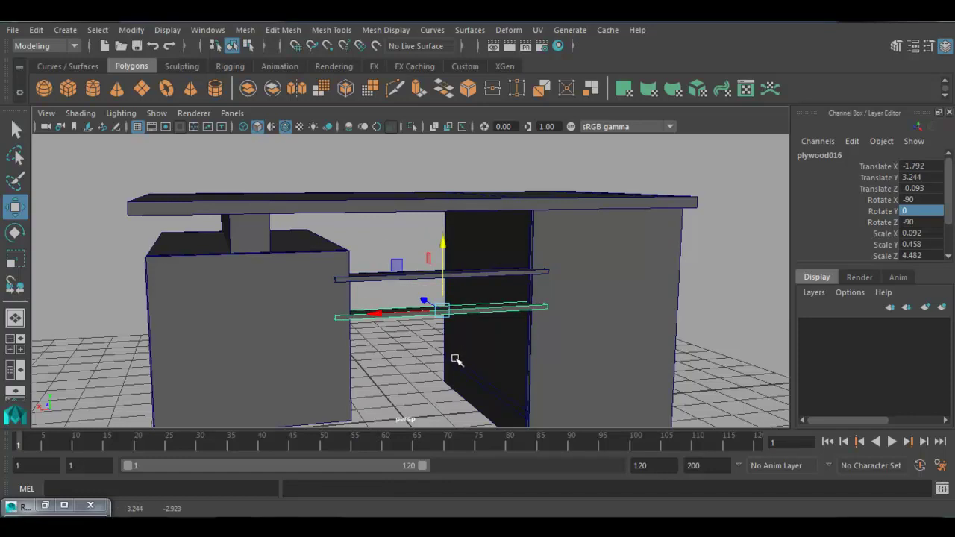
key("ctrl+d")
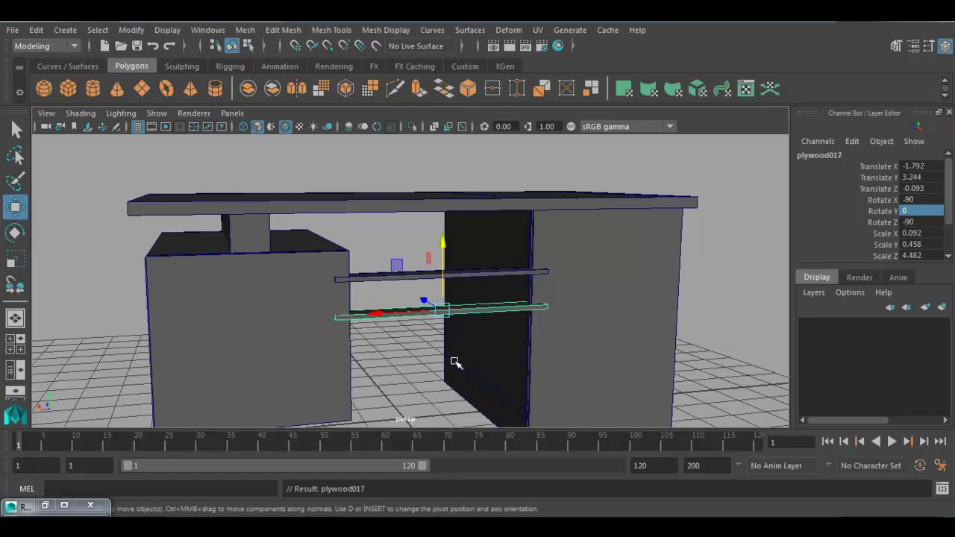
key("ctrl+z")
key("ctrl+z")
key("ctrl+z")
key("ctrl+z")
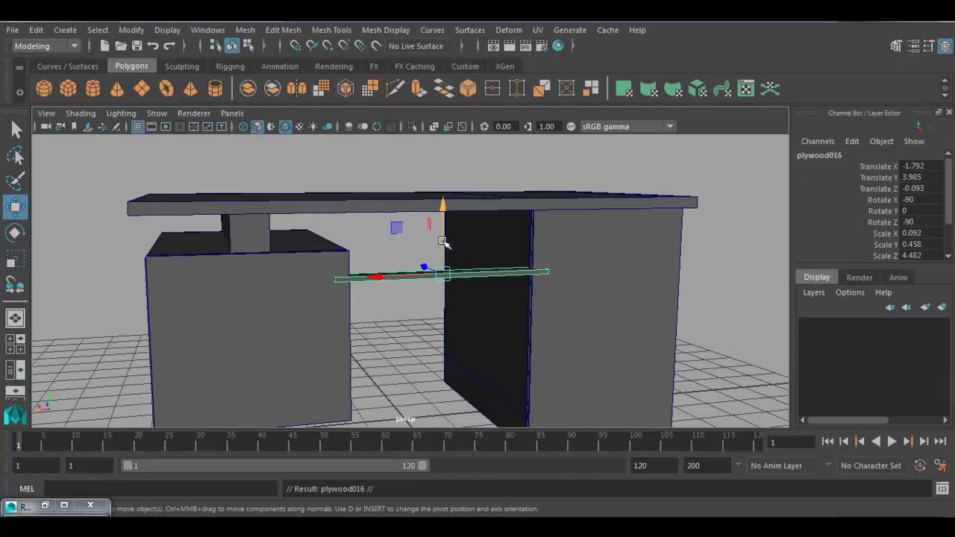
key("ctrl+d")
left_click_drag(444, 214, 446, 241)
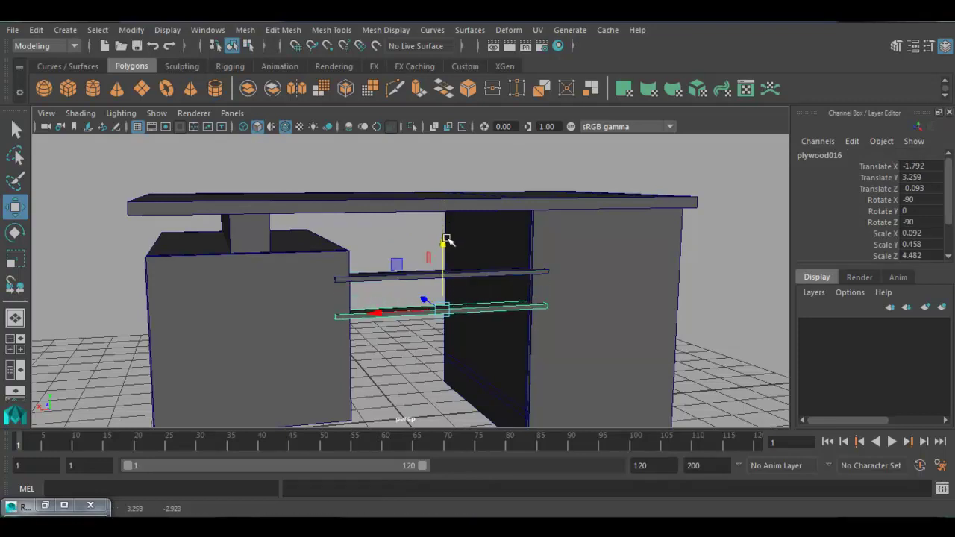
key("shift+d")
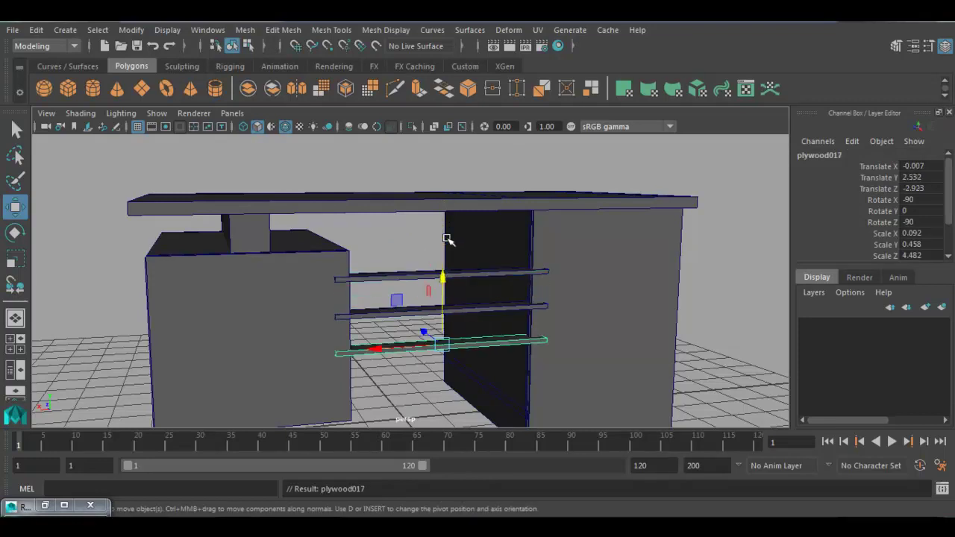
key("shift+d")
Lower the bottom plank slightly, then inspect the stacked planks from several angles.
left_click_drag(413, 339, 476, 373, "alt")
scroll(462, 358, "down", 3)
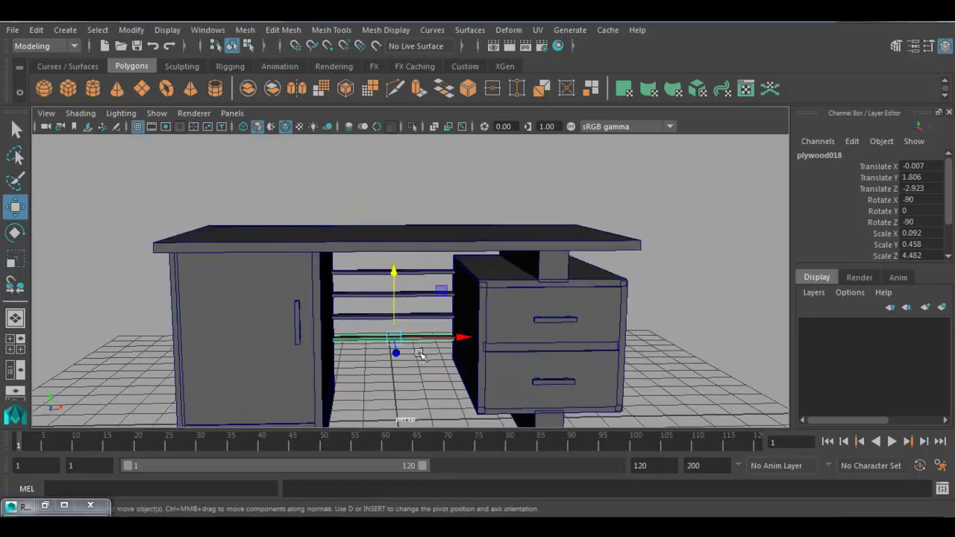
left_click_drag(380, 251, 379, 341, "alt")
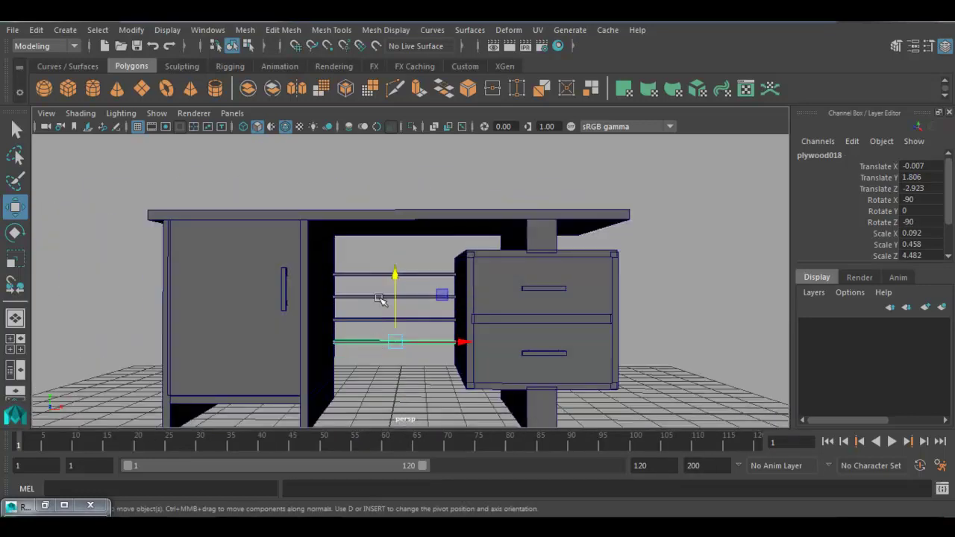
left_click_drag(393, 280, 394, 261, "alt")
left_click(370, 319)
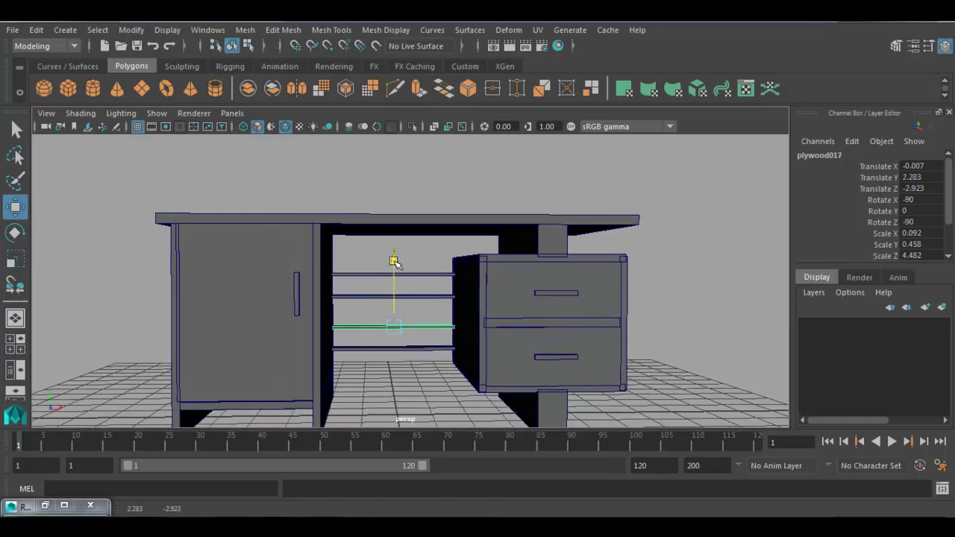
left_click(372, 295)
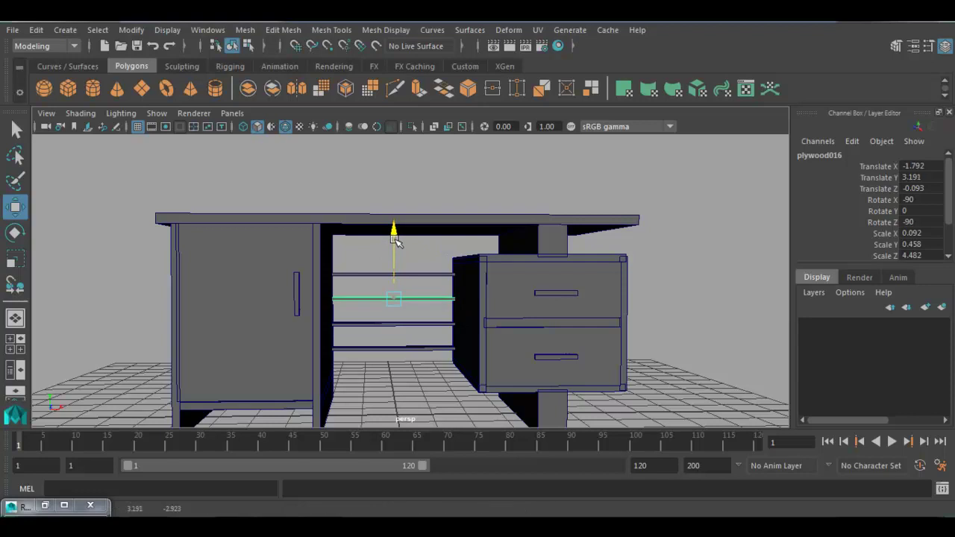
left_click(702, 308)
left_click_drag(704, 306, 354, 363, "alt")
right_click_drag(354, 363, 508, 386, "alt")
left_click_drag(508, 385, 403, 290, "alt")
left_click_drag(406, 289, 468, 321, "alt")
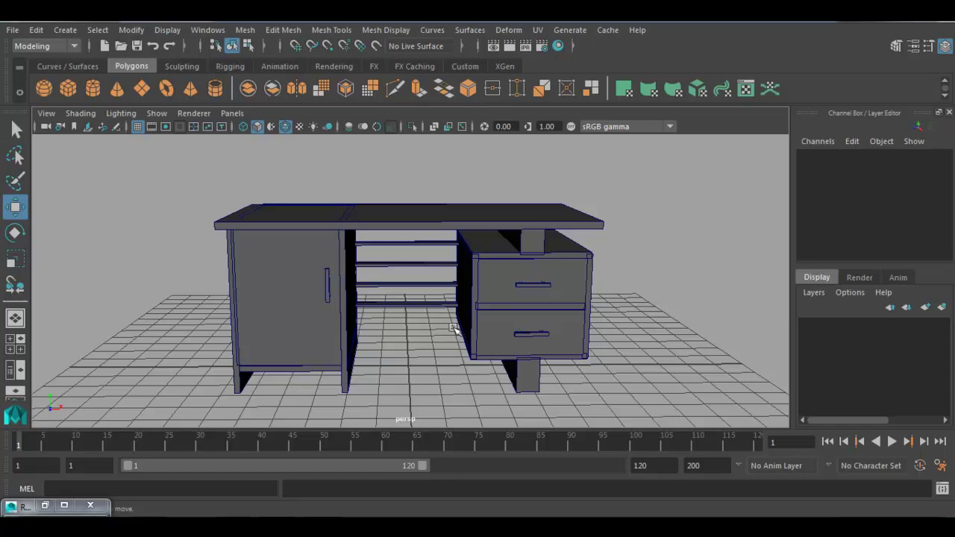
From a front-left view, marquee-select every desk part: pedestals, planks and table top.
mouse_move(438, 341)
left_mouse_down("alt")
mouse_move(450, 347)
mouse_move(519, 293)
mouse_move(497, 322)
mouse_move(458, 335)
mouse_move(426, 330)
left_mouse_up("alt")
scroll(212, 230, "down", 3)
mouse_move(214, 177)
left_mouse_down()
mouse_move(569, 349)
mouse_move(757, 401)
mouse_move(747, 395)
left_mouse_up()
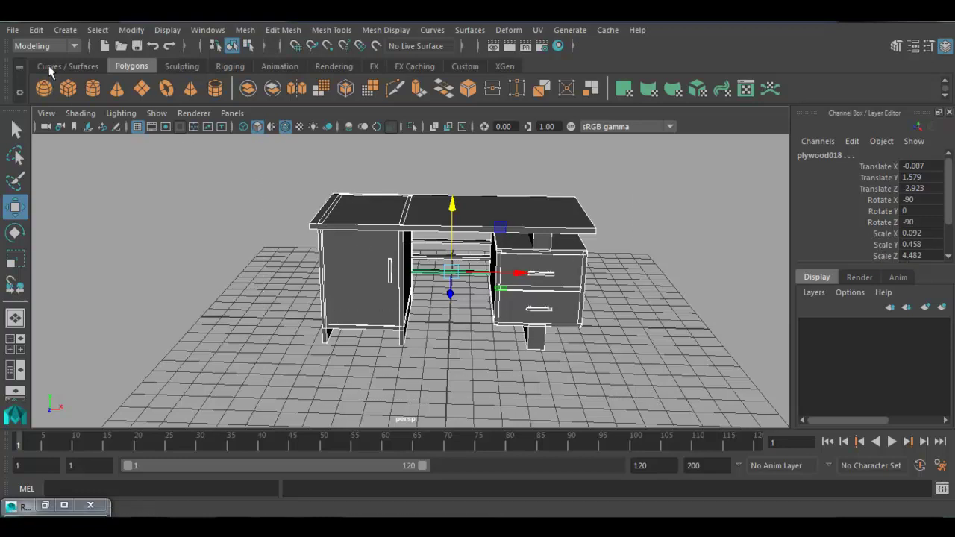
Freeze transformations on all desk parts, then slide the table top left along X.
left_click(132, 30)
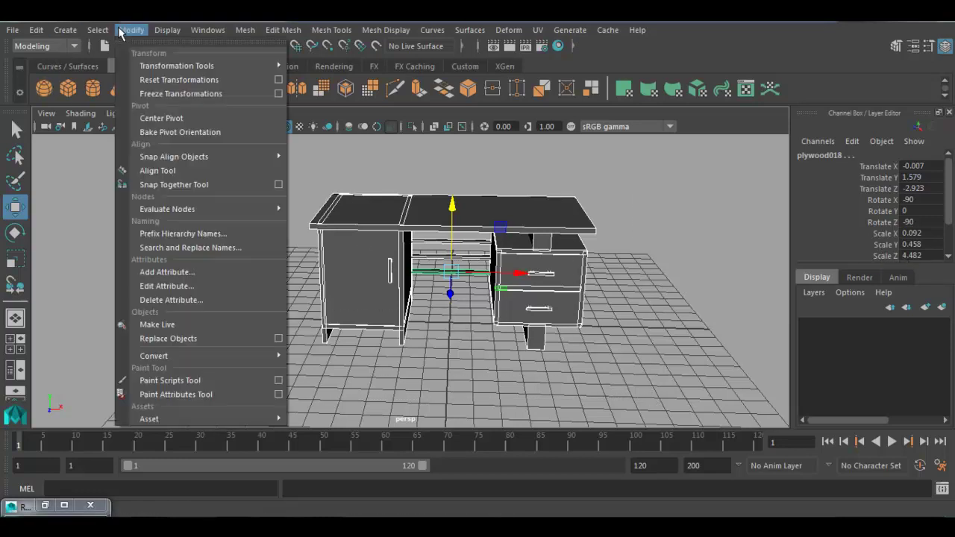
left_click(137, 96)
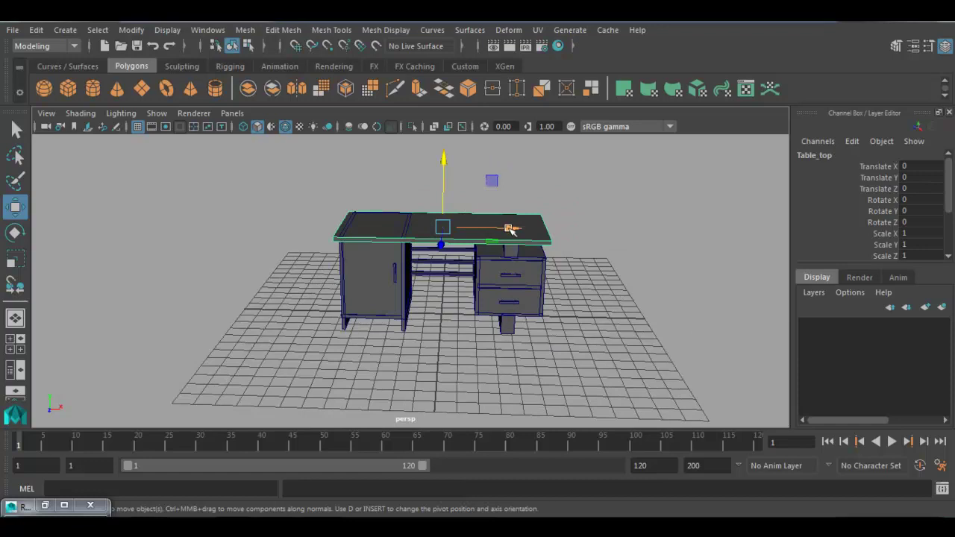
left_click_drag(510, 224, 364, 230)
Set the table top's Translate X to 0 in the Channel Box.
left_click(357, 359)
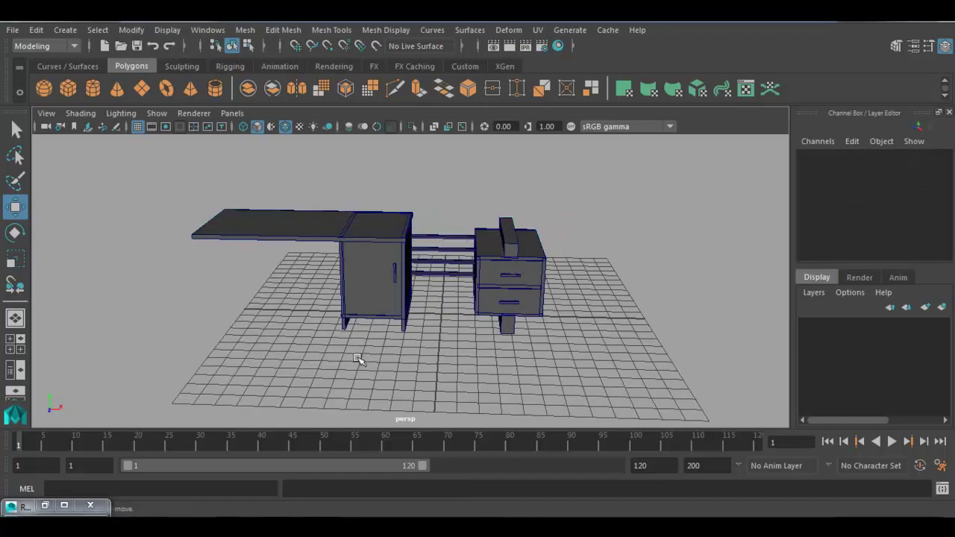
left_click(257, 228)
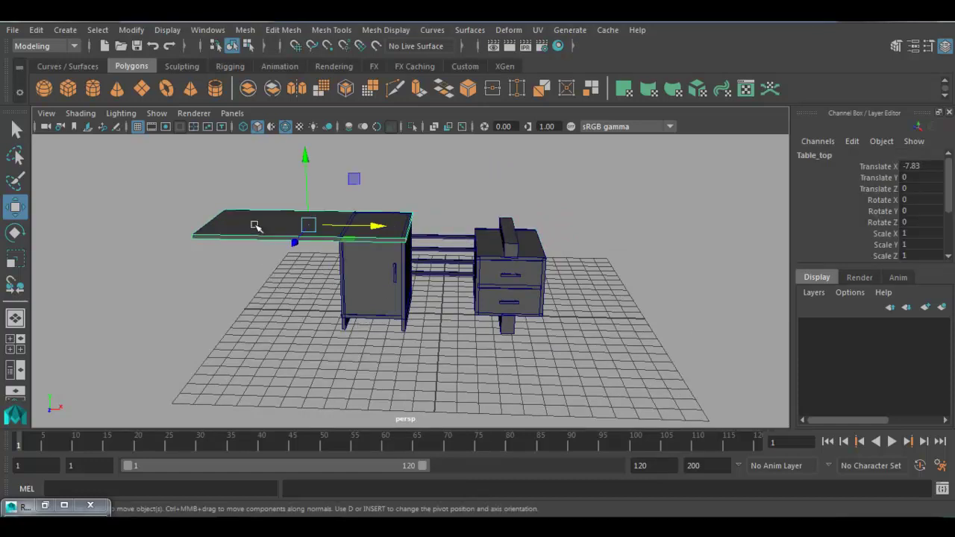
double_click(915, 166)
type("0")
key("Return")
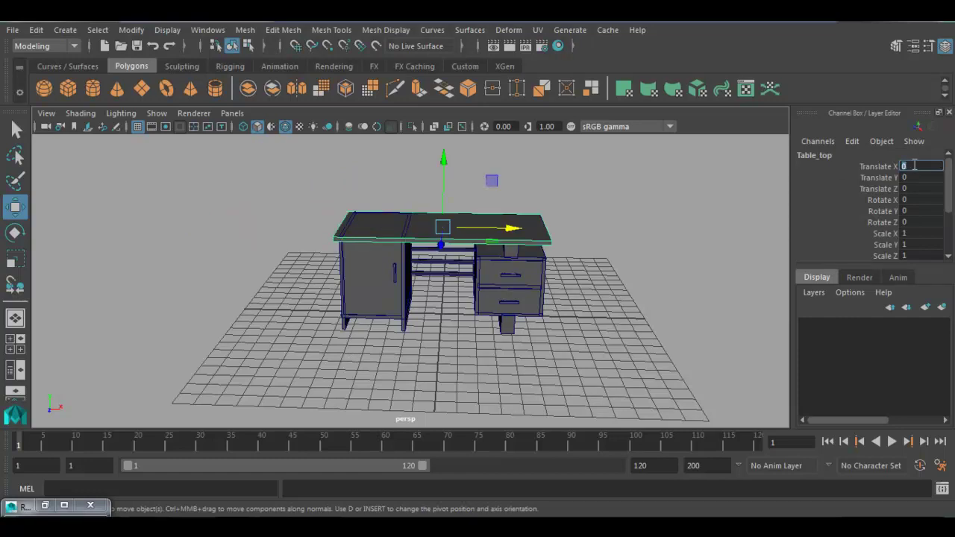
left_click(685, 267)
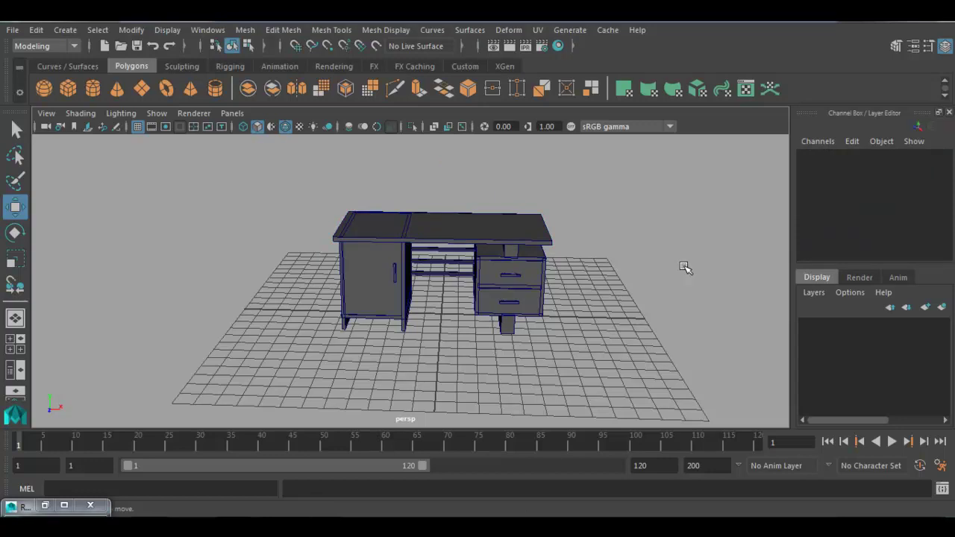
Group the cabinet door with its handle and name the group 'Door'.
scroll(463, 332, "up", 5)
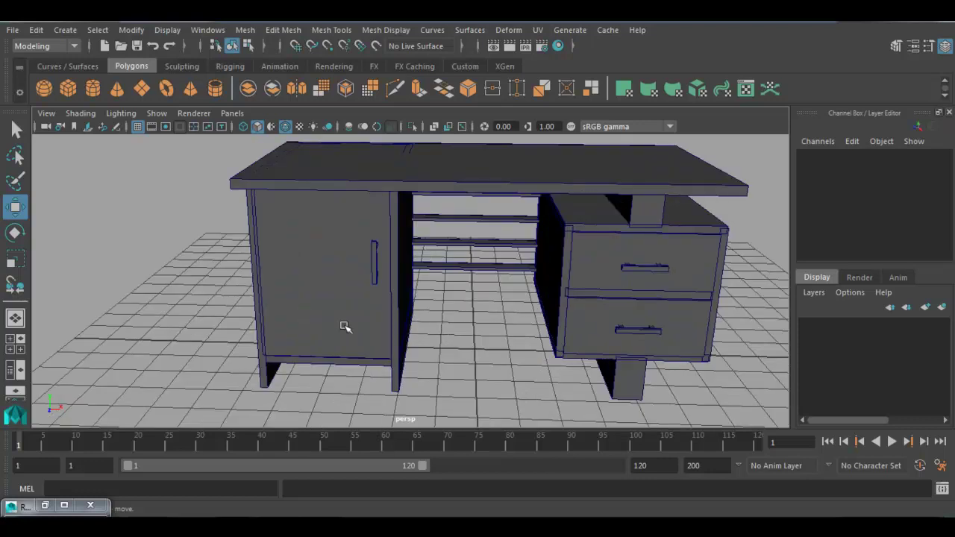
left_click_drag(345, 327, 358, 316, "alt")
left_click(367, 279)
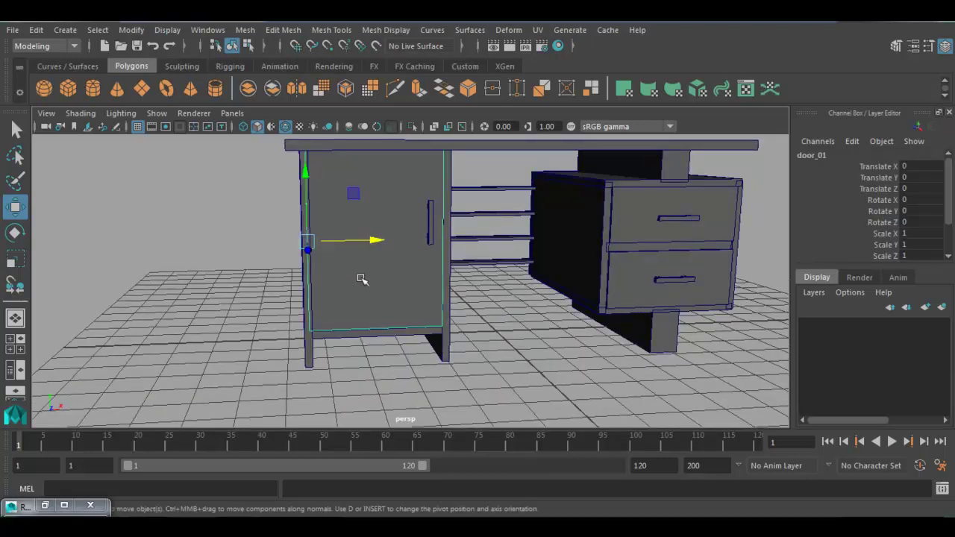
key("Up")
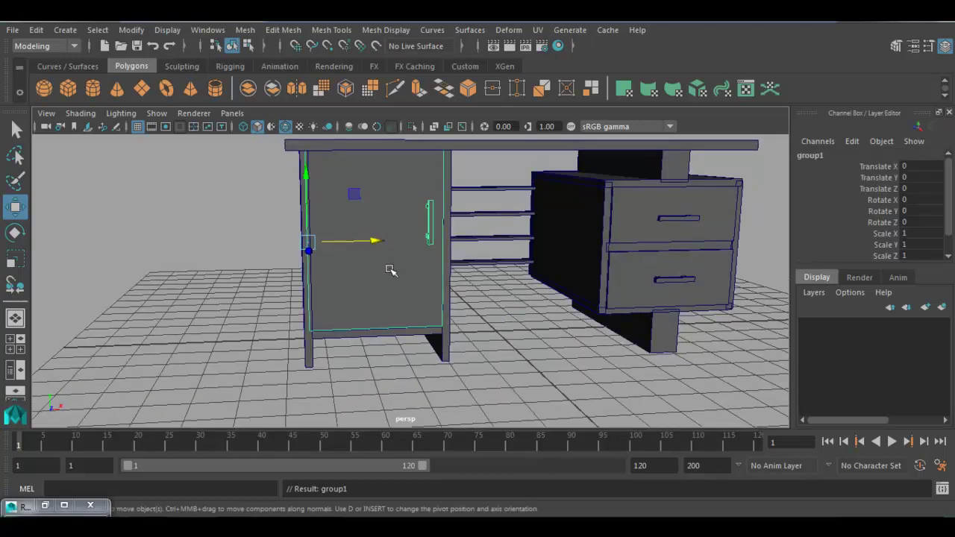
double_click(851, 155)
type("Door")
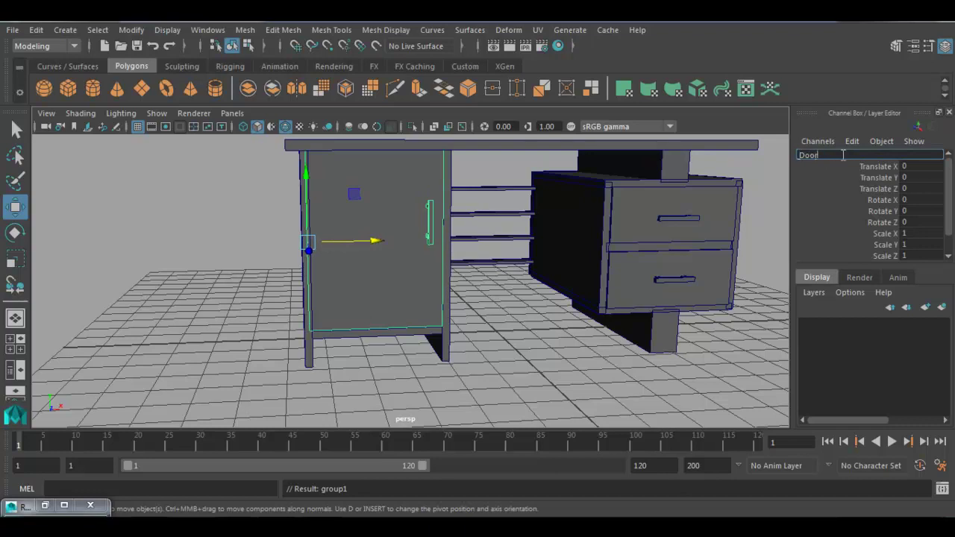
key("Return")
Test-rotate the Door group open, then undo the swing so it stays closed.
left_click_drag(330, 316, 325, 293, "alt")
key("e")
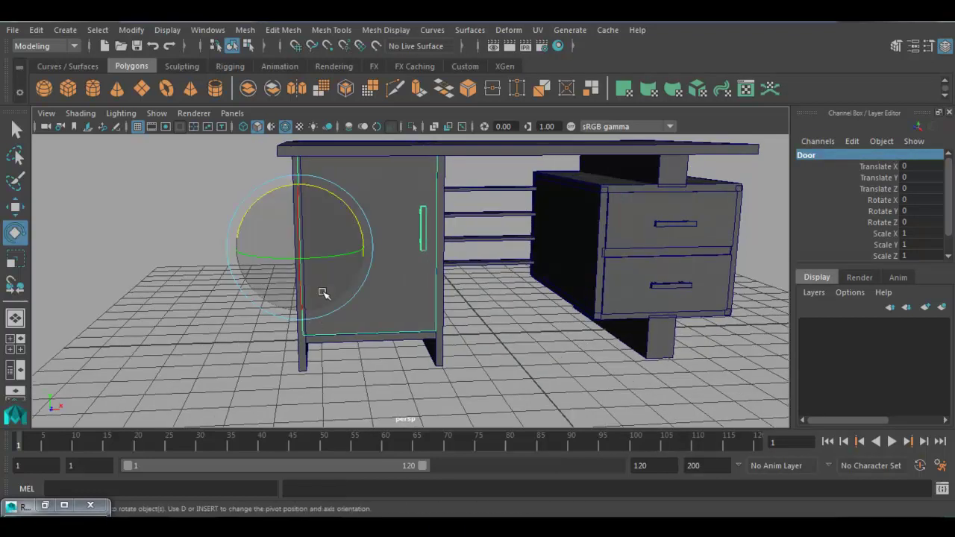
left_click_drag(335, 257, 315, 324)
key("ctrl+z")
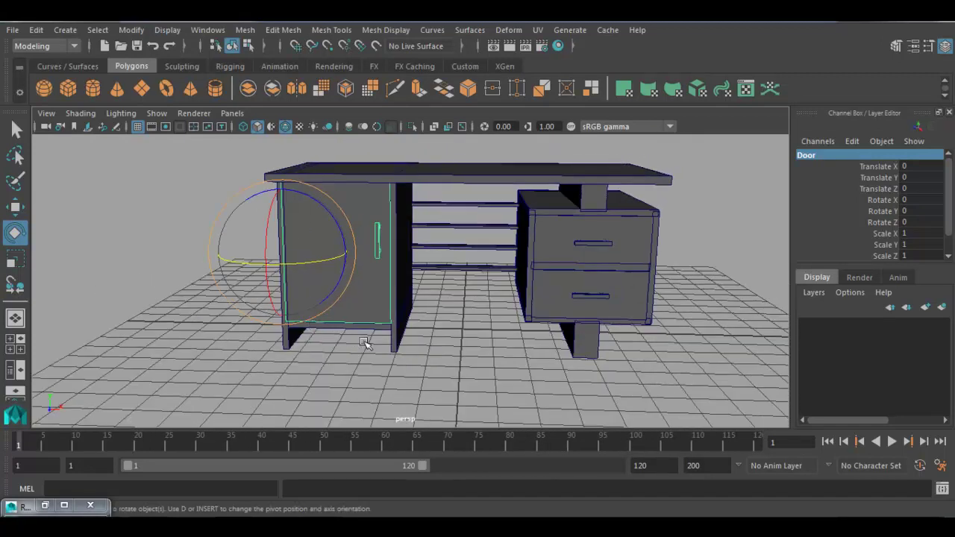
Select the left cabinet's side, back and middle panels from several viewing angles.
left_click_drag(362, 343, 425, 348, "alt")
left_click(312, 385)
left_click(363, 268)
left_click_drag(363, 268, 510, 307, "alt")
left_click(426, 192)
left_click_drag(427, 192, 348, 249, "alt")
left_click(388, 330)
left_click_drag(388, 329, 366, 252, "alt")
Add the cabinet's bottom panel and the door to the panel selection.
key("q")
left_click(363, 249)
left_click_drag(385, 293, 386, 340, "alt")
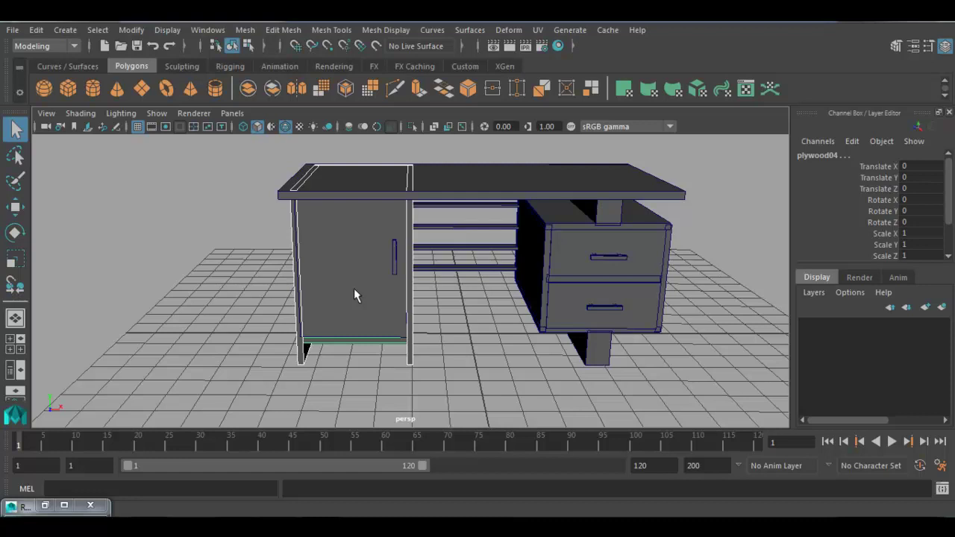
left_click(354, 289)
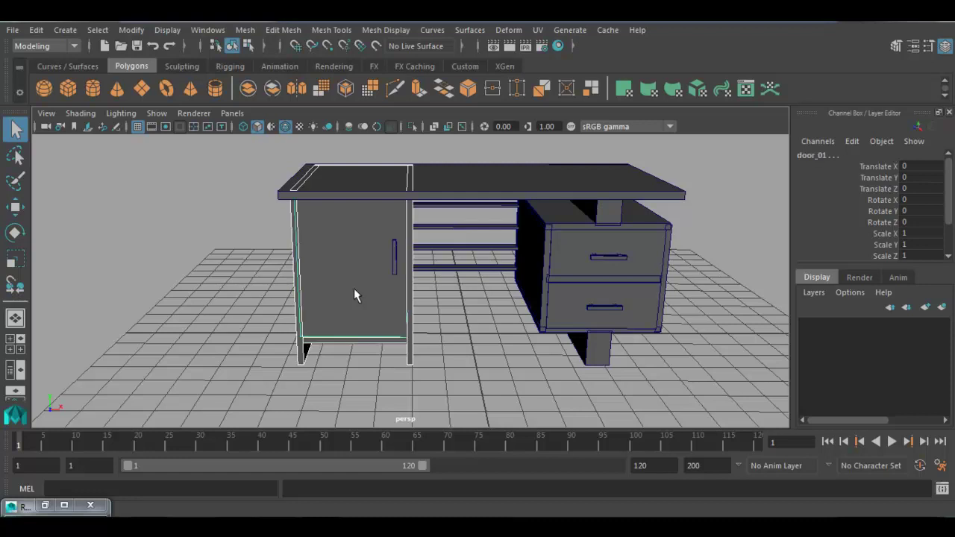
Group the left cabinet panels together with the whole Door group.
key("p")
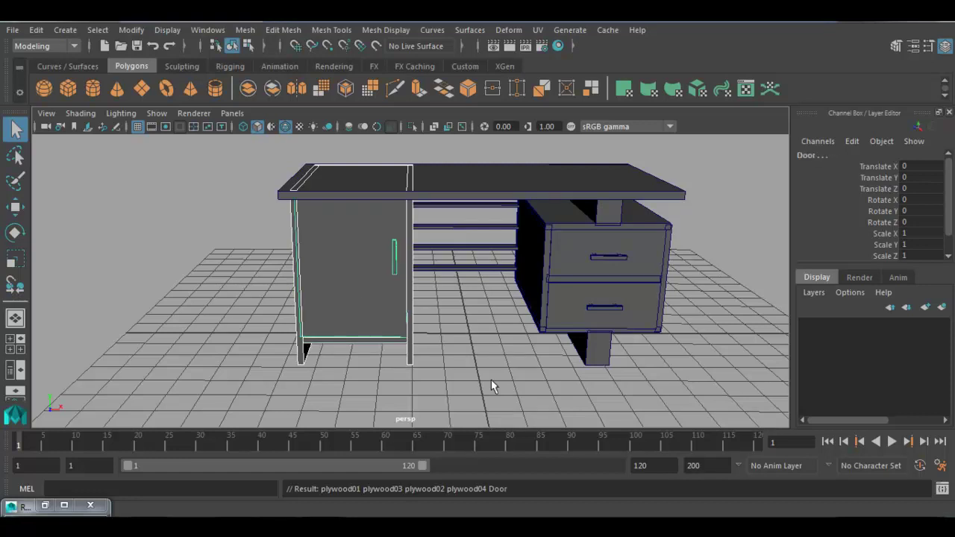
left_click_drag(132, 332, 177, 332, "alt")
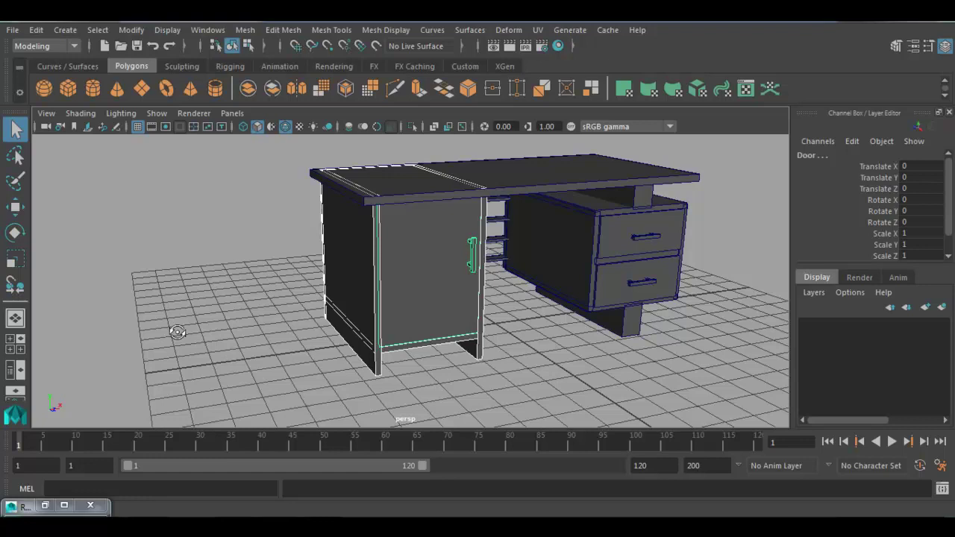
left_click_drag(177, 332, 132, 335, "alt")
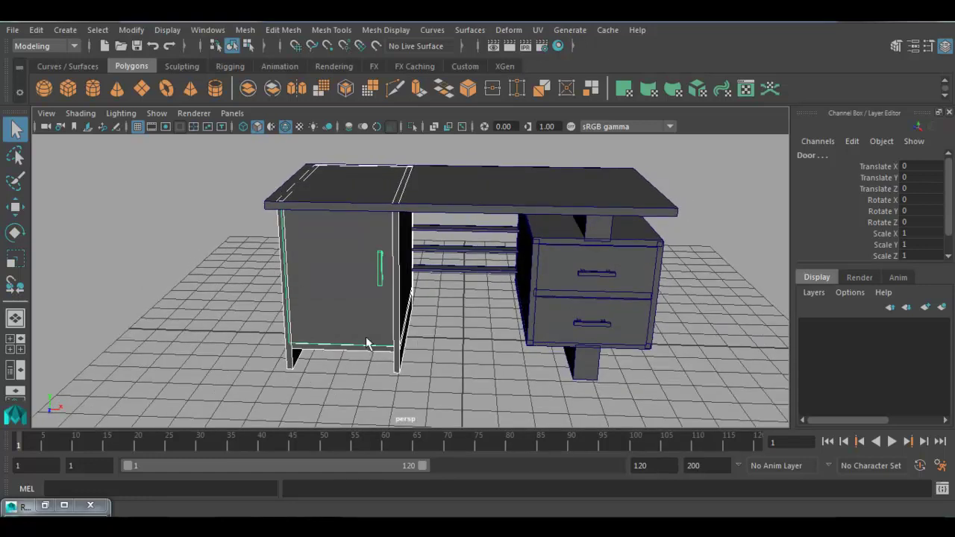
key("ctrl+g")
Center the new group's pivot and rename it 'Lef_cabinet'.
key("w")
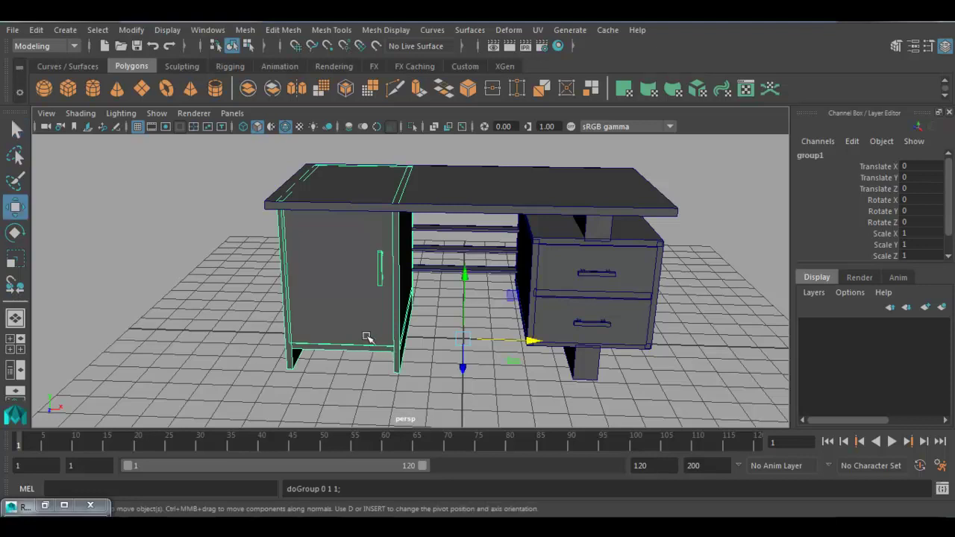
left_click_drag(450, 336, 457, 357, "alt")
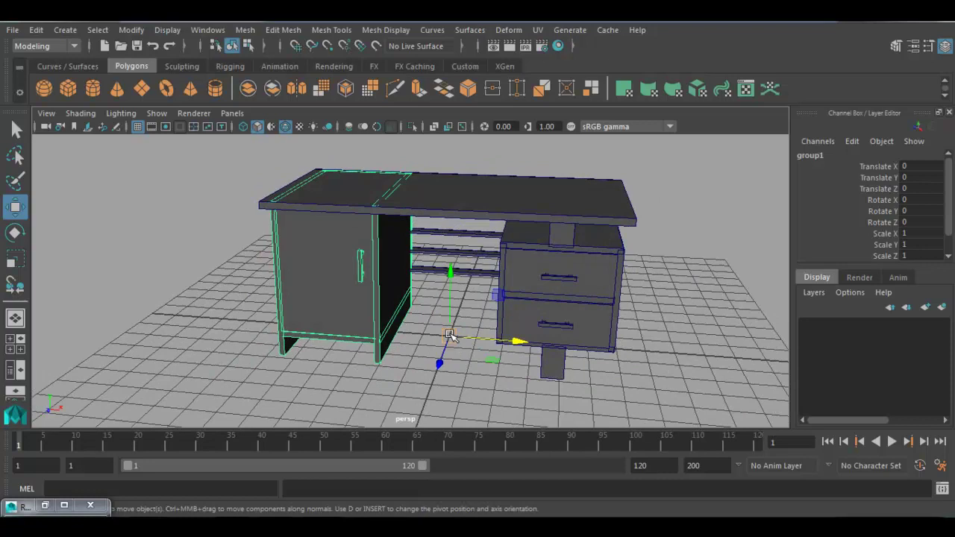
left_click(131, 30)
left_click(150, 119)
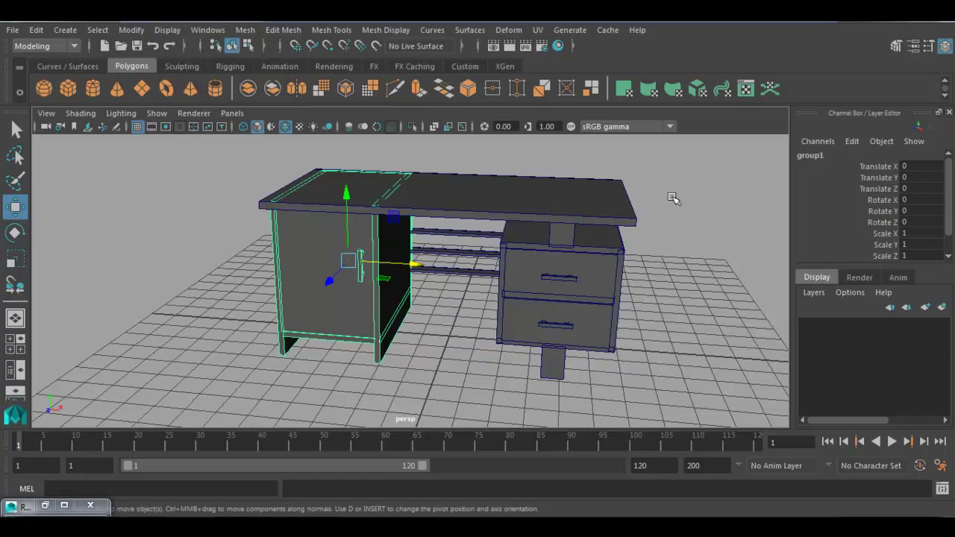
left_click(828, 155)
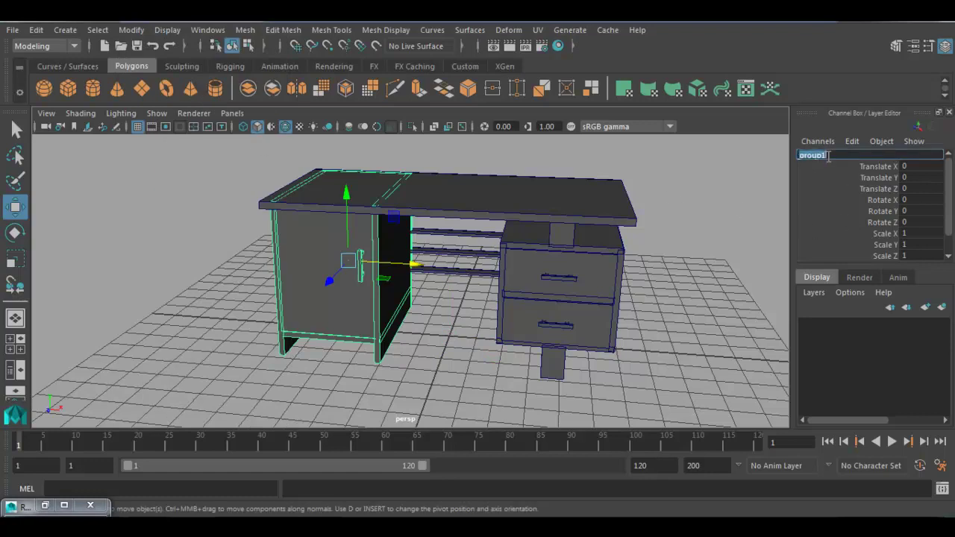
type("Left ca")
type("binet")
key("Return")
Turn the view to the drawer side and select the upper drawer front.
left_click_drag(614, 237, 505, 263, "alt")
middle_click_drag(505, 263, 521, 285, "alt")
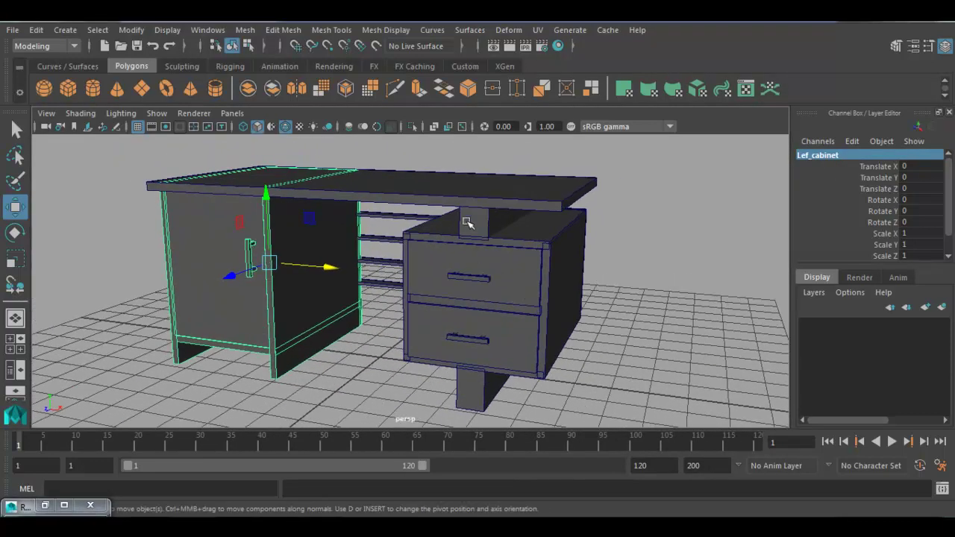
left_click(499, 277)
Group the upper drawer front with its handle, center the pivot, and name it 'Door_02'.
key("f")
left_click(392, 339, "shift")
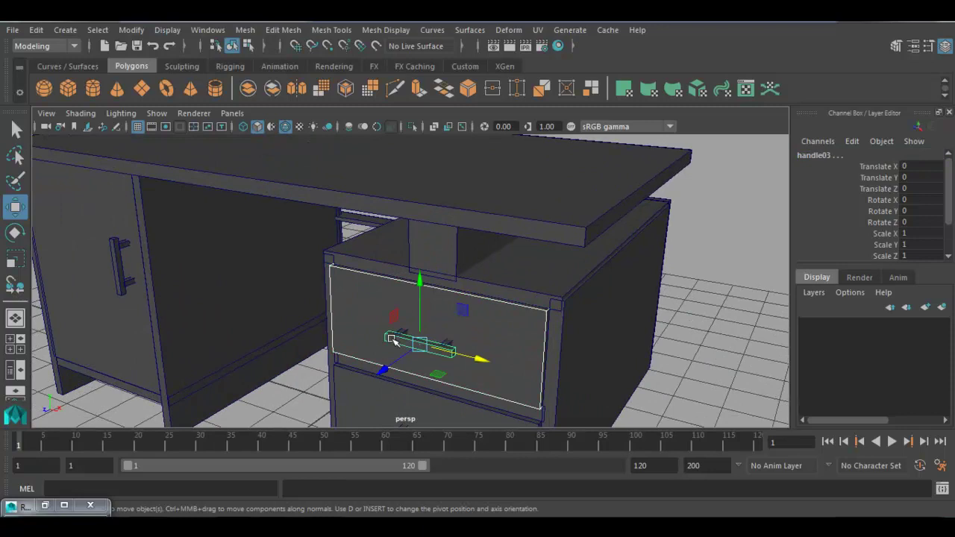
left_click(392, 340)
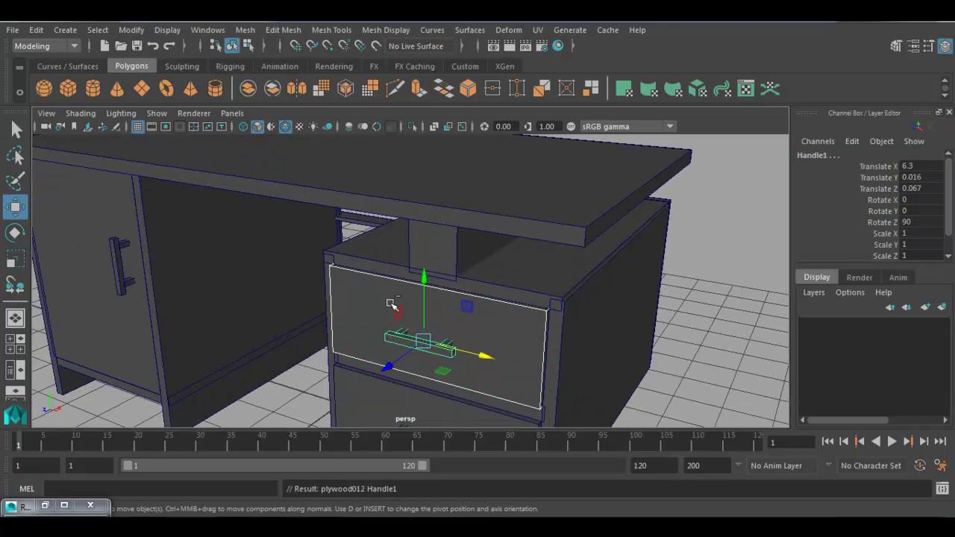
key("Up")
scroll(299, 237, "down", 3)
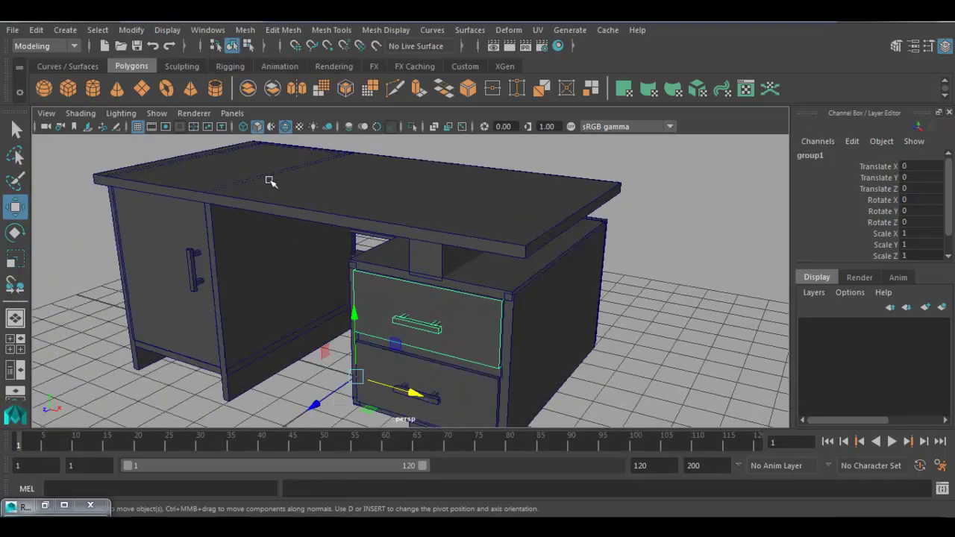
left_click(125, 32)
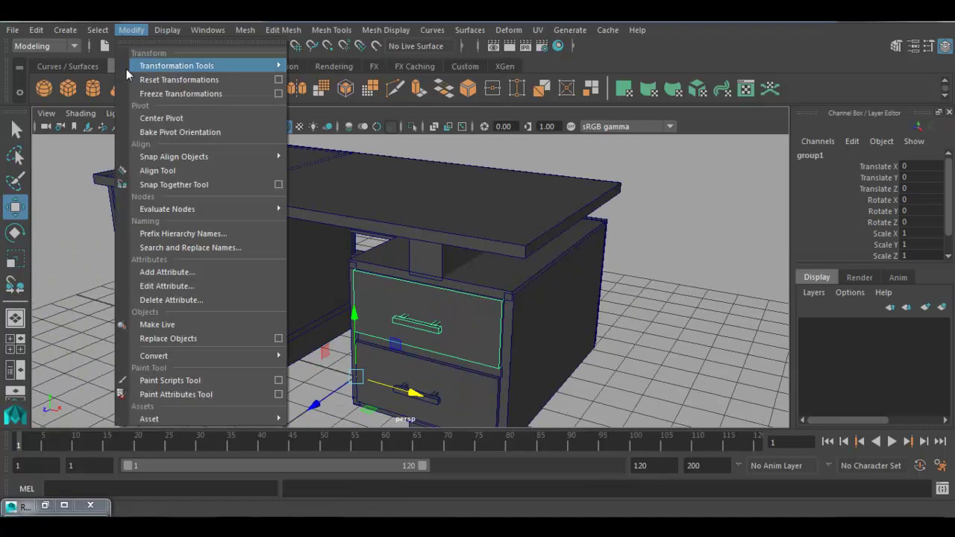
left_click(149, 121)
double_click(823, 156)
type("Door_")
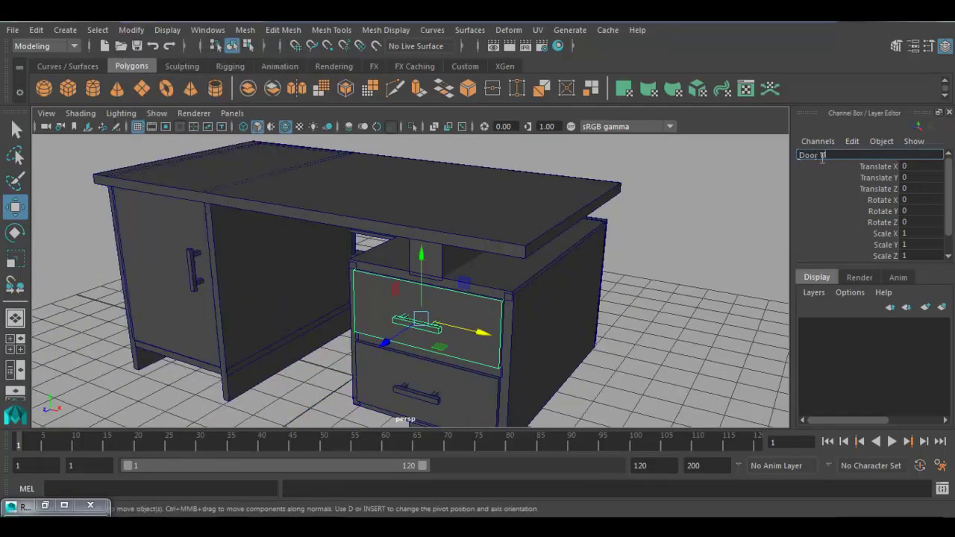
type("02")
key("Return")
Group the lower drawer front with its handle, center the pivot, and name it 'Door_03'.
left_click_drag(667, 226, 644, 315, "alt")
left_click(574, 302)
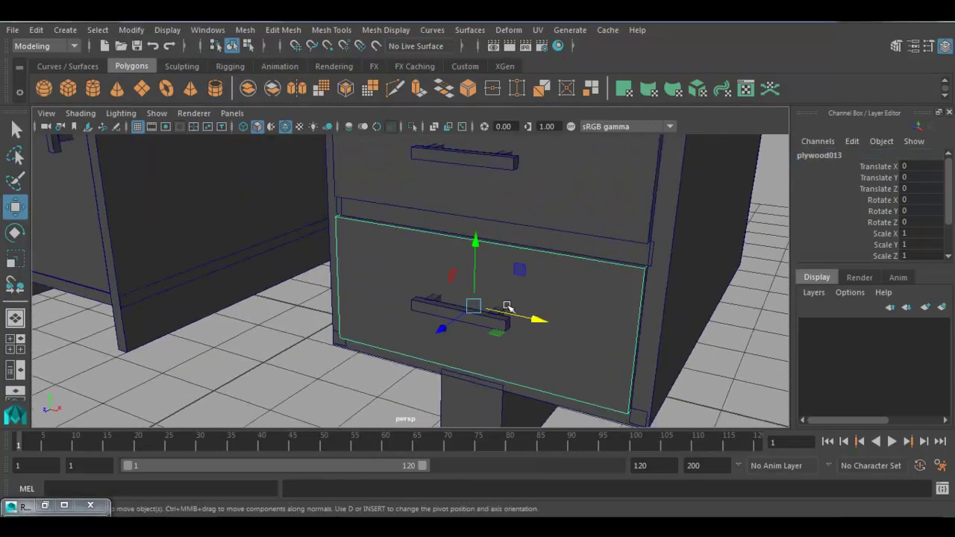
left_click(418, 303, "shift")
key("p")
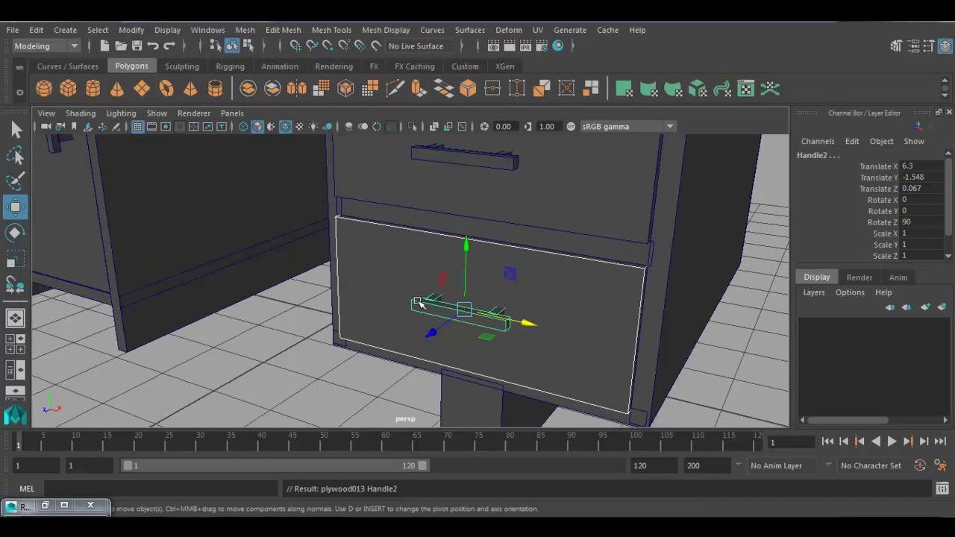
key("ctrl+g")
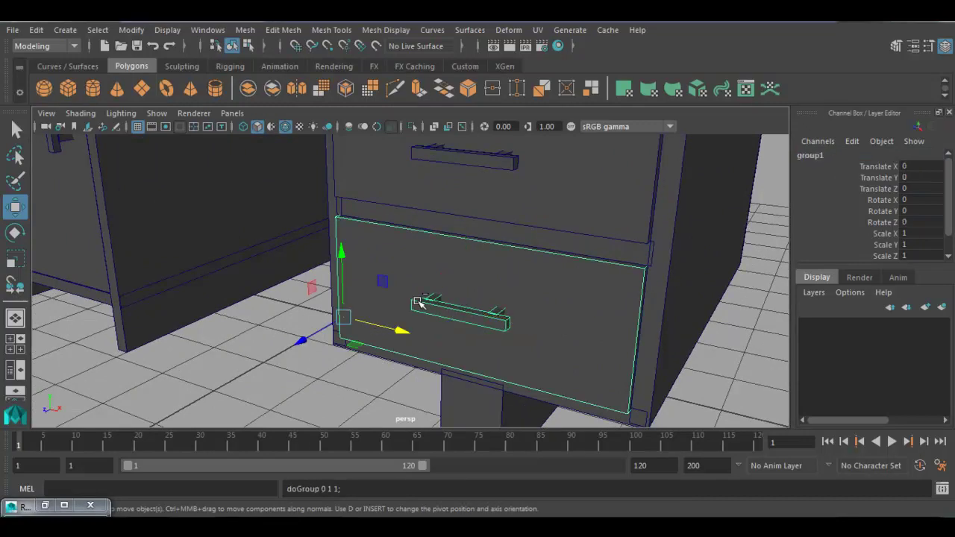
left_click(135, 29)
left_click(155, 119)
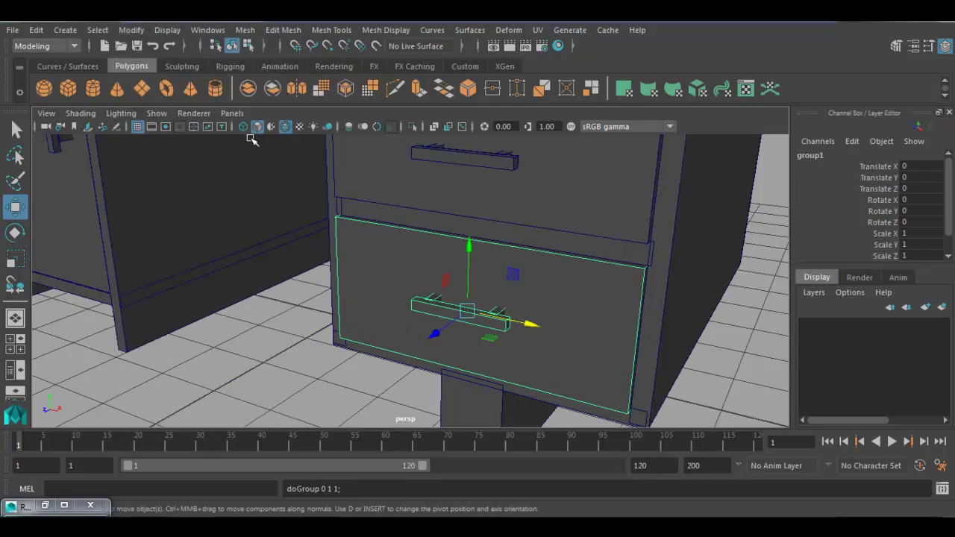
double_click(840, 155)
type("Door_03")
key("Return")
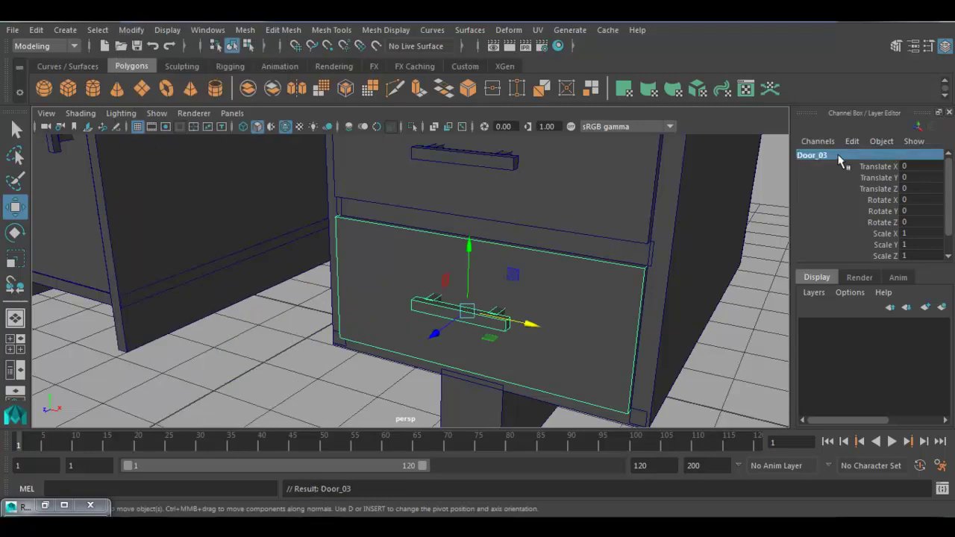
Select the drawer cabinet's top, side and drawer-front panels.
scroll(665, 288, "down", 5)
left_click_drag(665, 288, 514, 260, "alt")
left_click(513, 224)
left_click_drag(513, 224, 525, 277, "alt")
left_click(489, 222)
left_click(496, 295)
left_click(394, 264, "shift")
key("ctrl+z")
left_click(529, 311)
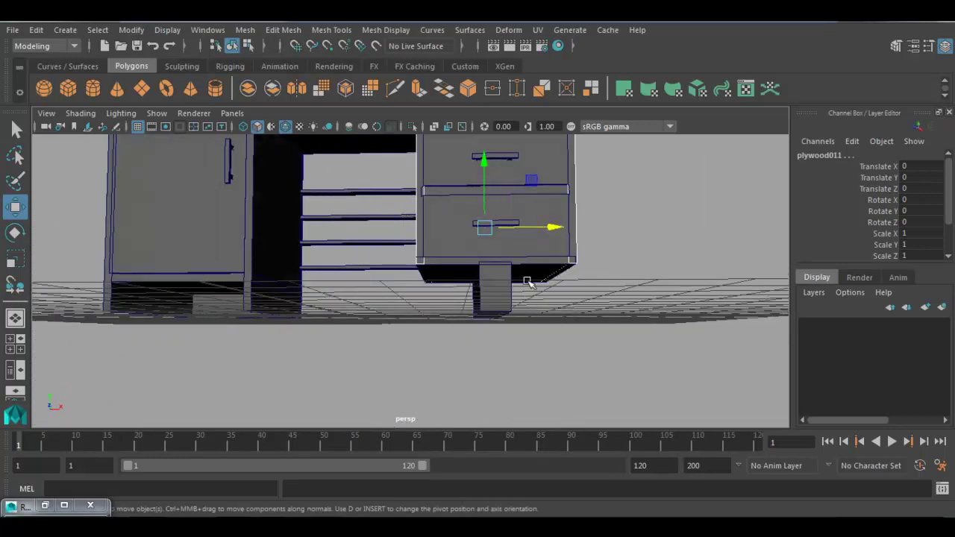
left_click(543, 193)
left_click_drag(541, 203, 533, 298, "alt")
right_click_drag(532, 299, 555, 331, "alt")
Add the Door_02 group and the upper and lower back panels to the selection.
left_click(577, 226)
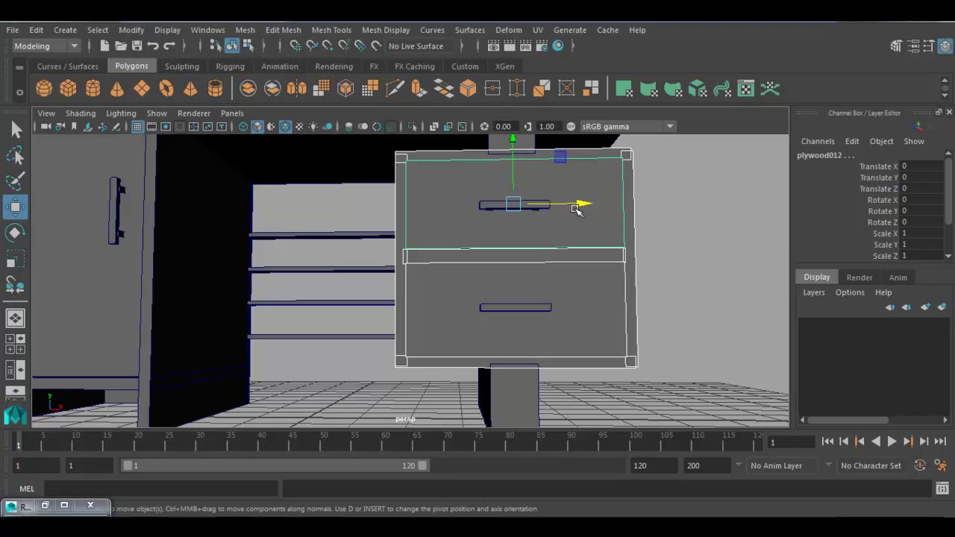
key("Up")
right_click_drag(577, 210, 550, 252, "alt")
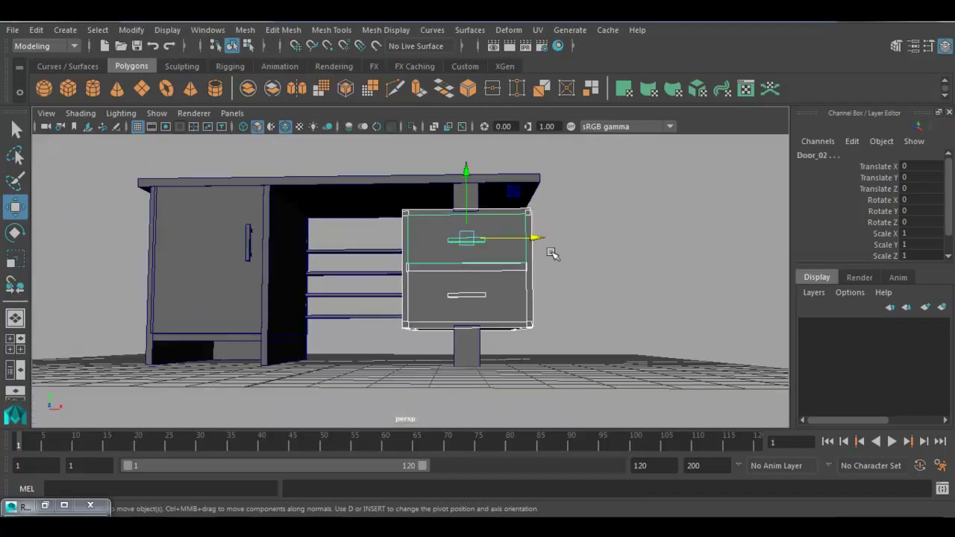
left_click_drag(550, 252, 518, 288, "alt")
left_click(454, 359)
left_click(458, 214)
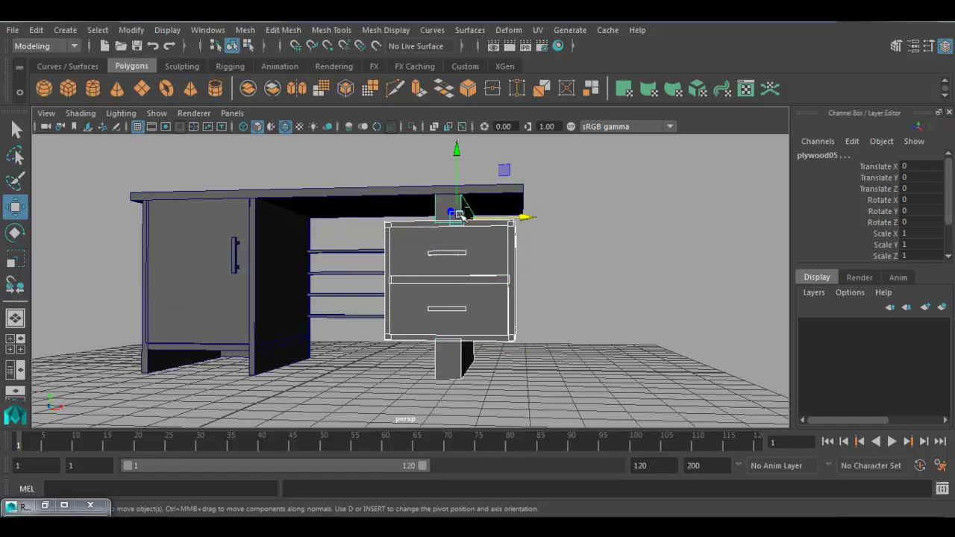
Group the selected drawer cabinet parts, center the pivot, and name it 'Right_cabinet'.
key("ctrl+g")
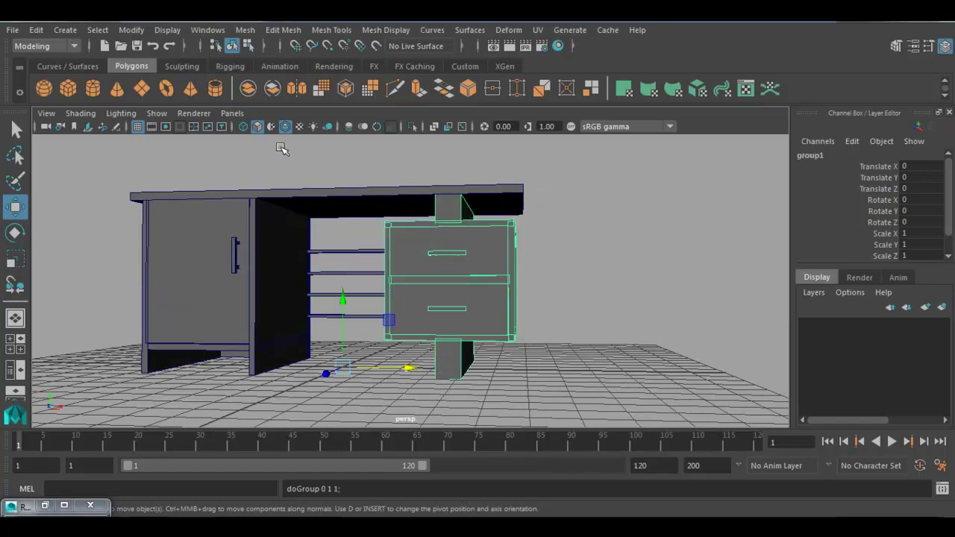
left_click(131, 31)
left_click(156, 118)
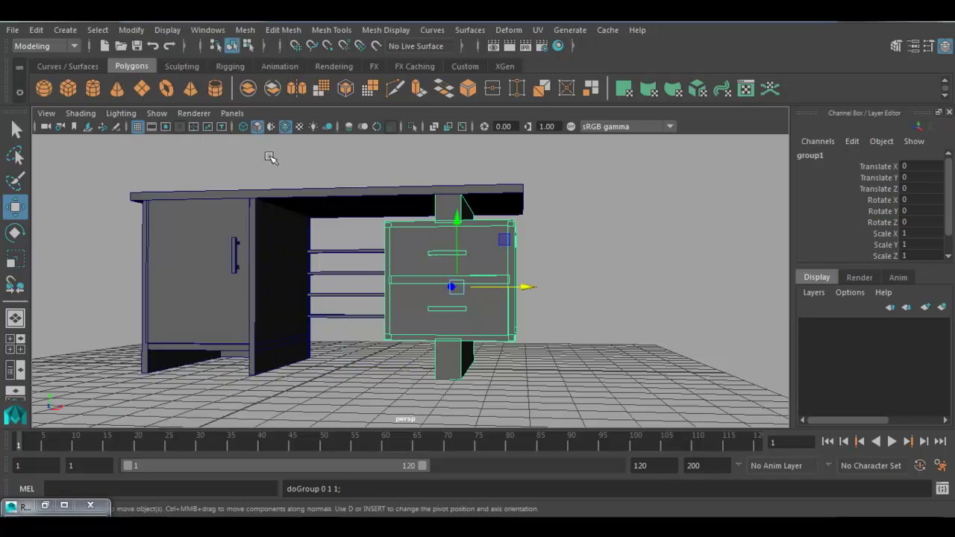
double_click(813, 156)
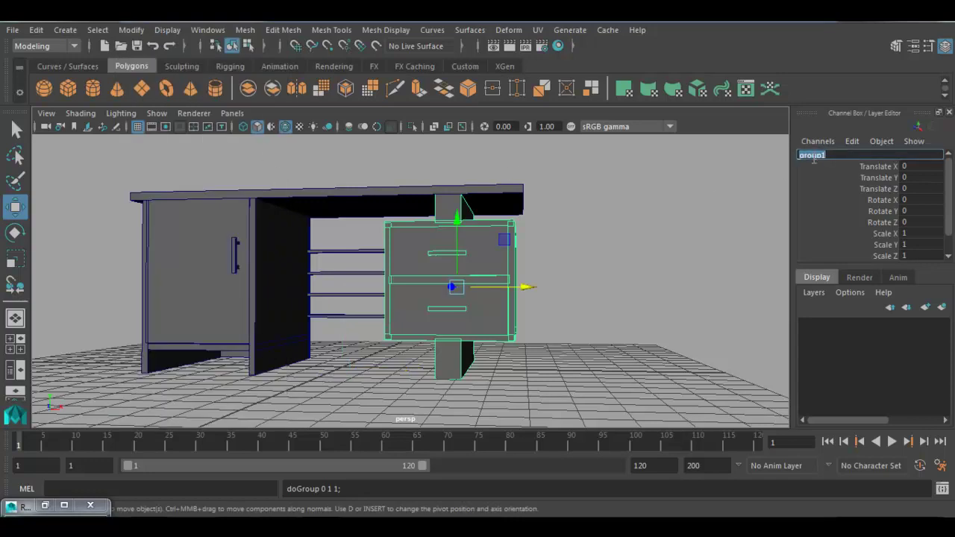
type("Right_cabinet")
key("Return")
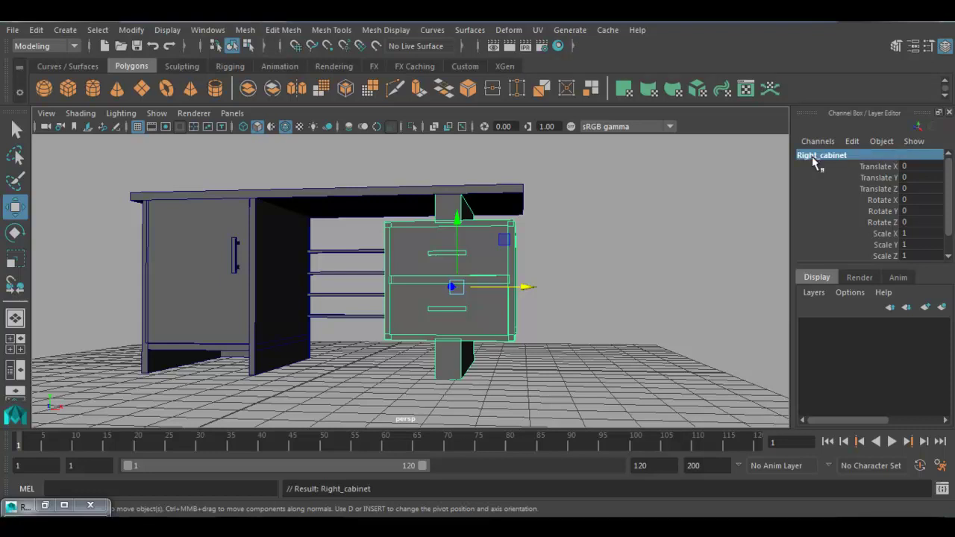
Select the four stacked back shelf planks from the cabinet side.
left_click_drag(582, 273, 404, 308, "alt")
left_click(409, 243)
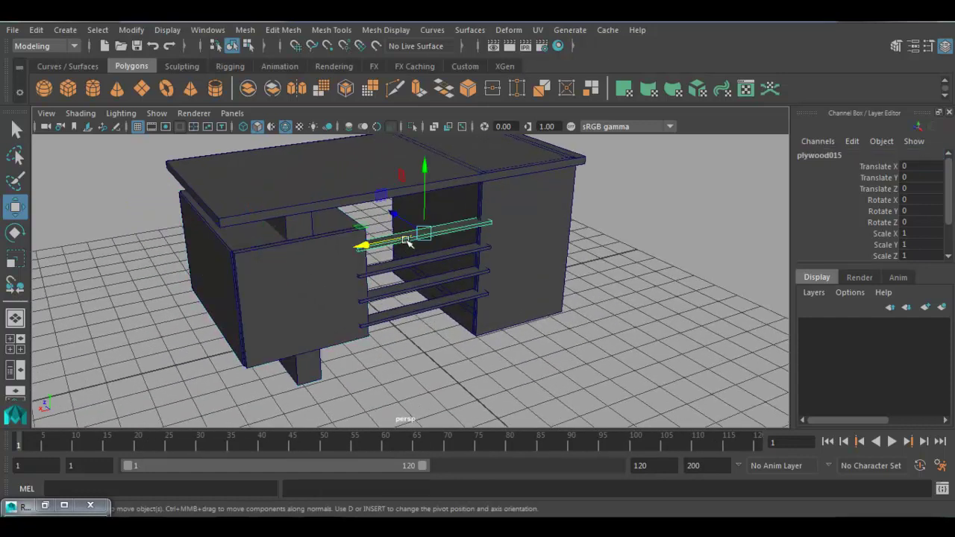
left_click(411, 262, "shift")
left_click(413, 281, "shift")
left_click(419, 306, "shift")
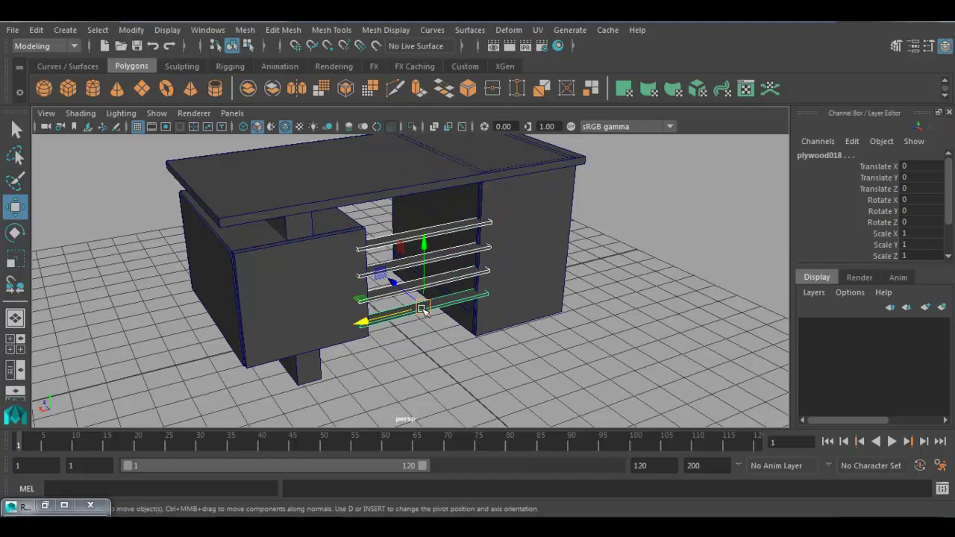
Group the four planks, center the pivot, and name the group 'Back_plywood'.
key("ctrl+g")
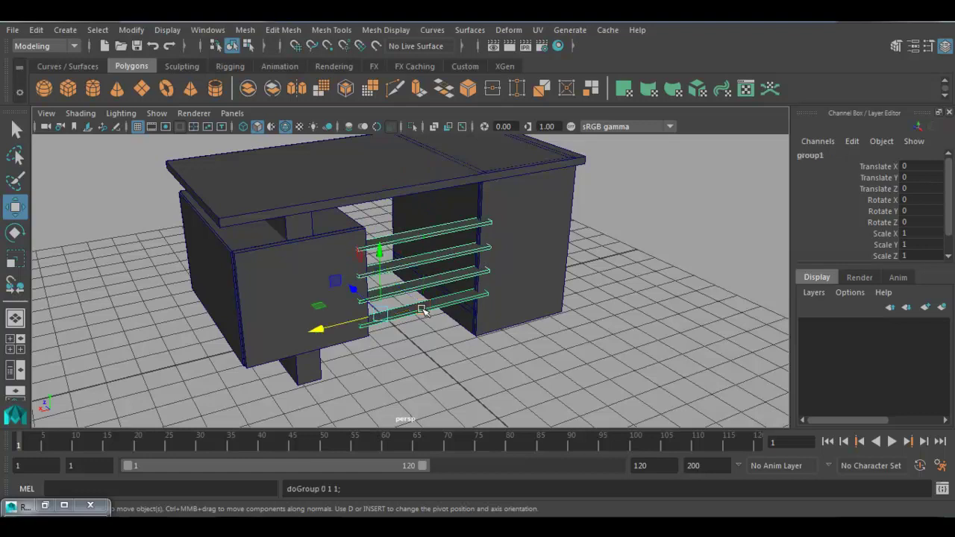
left_click(132, 30)
left_click(147, 117)
double_click(837, 157)
type("B")
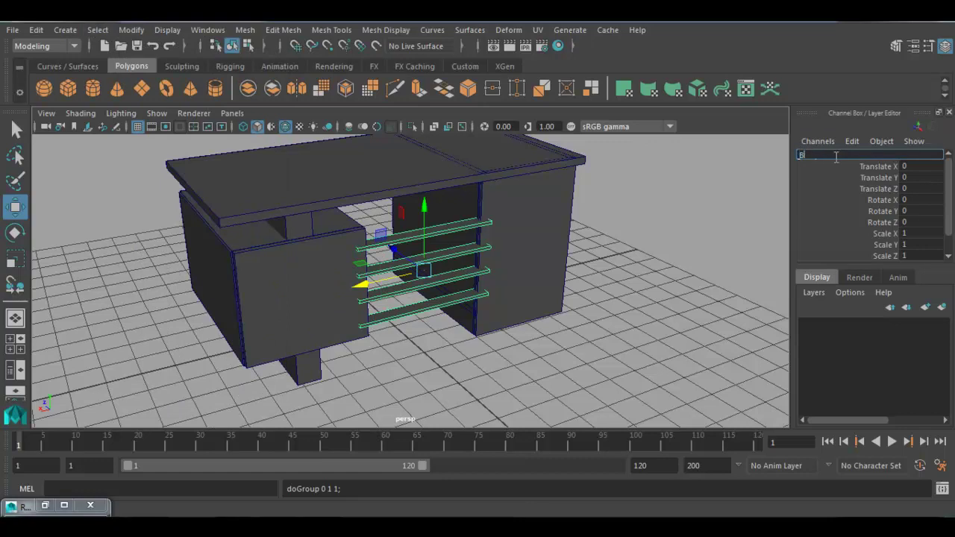
type("ack_plywood")
key("Return")
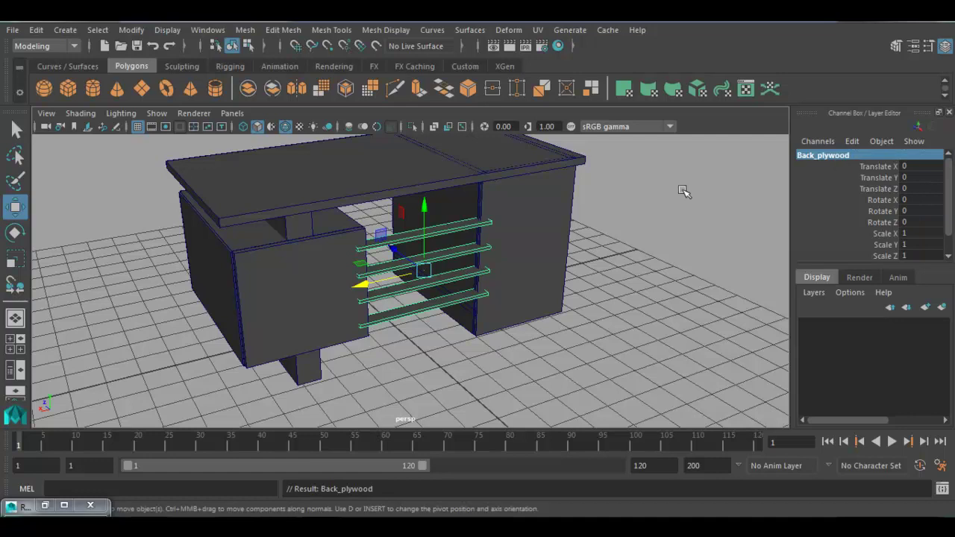
scroll(716, 276, "down", 3)
Select Table_top and the Lef_cabinet, Right_cabinet and Back_plywood groups to check the desk parts.
left_click_drag(717, 276, 497, 351, "alt")
left_click(446, 198)
left_click(447, 210)
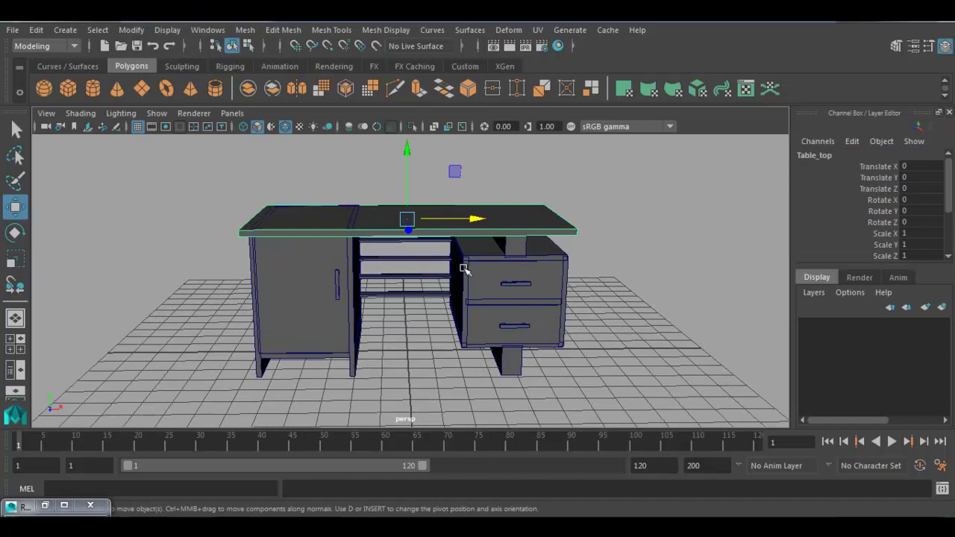
left_click(353, 298)
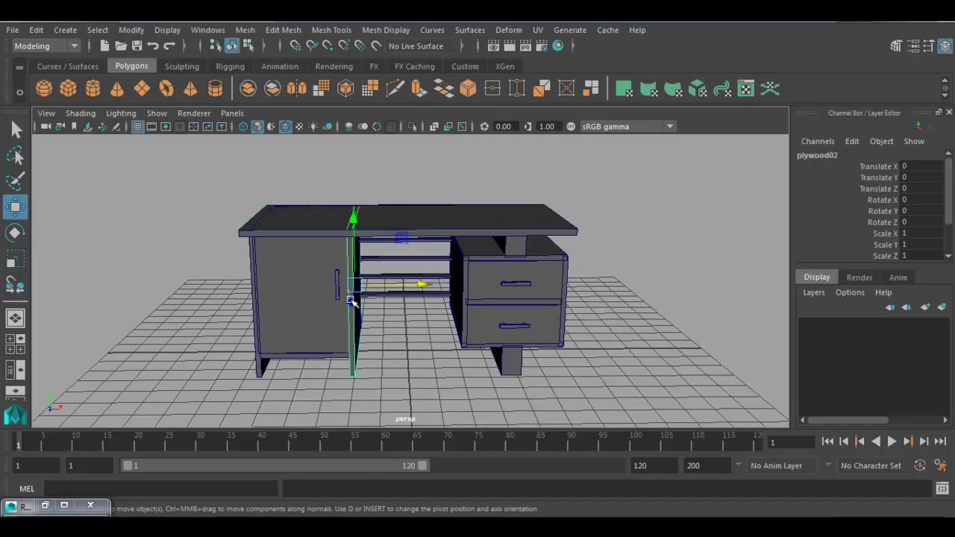
key("Up")
left_click(462, 304)
key("Up")
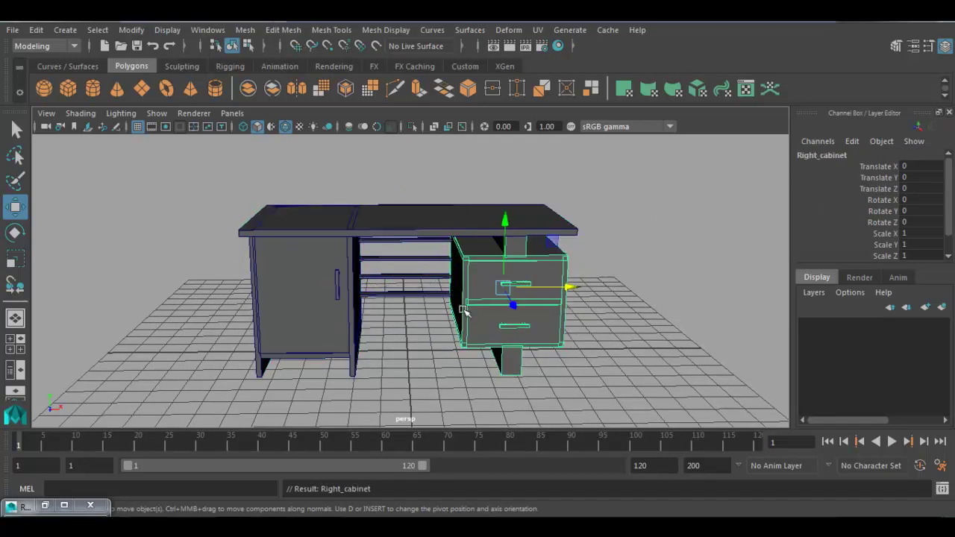
left_click(404, 285)
key("Up")
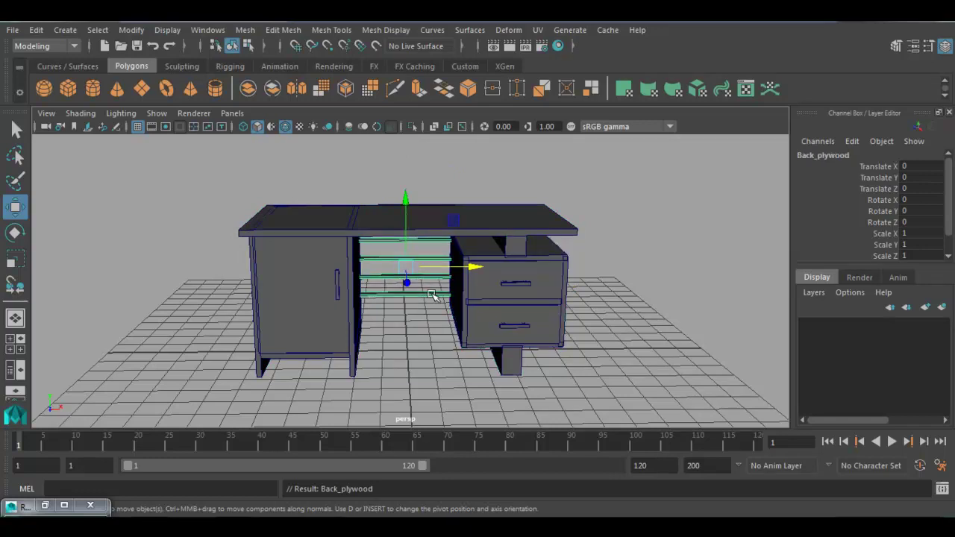
left_click_drag(437, 298, 458, 328, "alt")
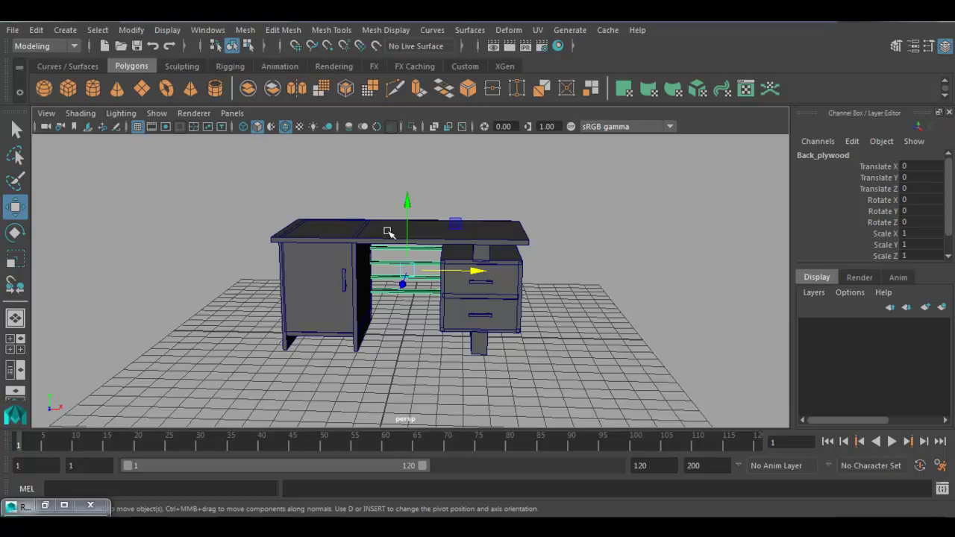
Rename the left cabinet door from door_01 to Door.
left_click(360, 288)
left_click(456, 275)
left_click(462, 227)
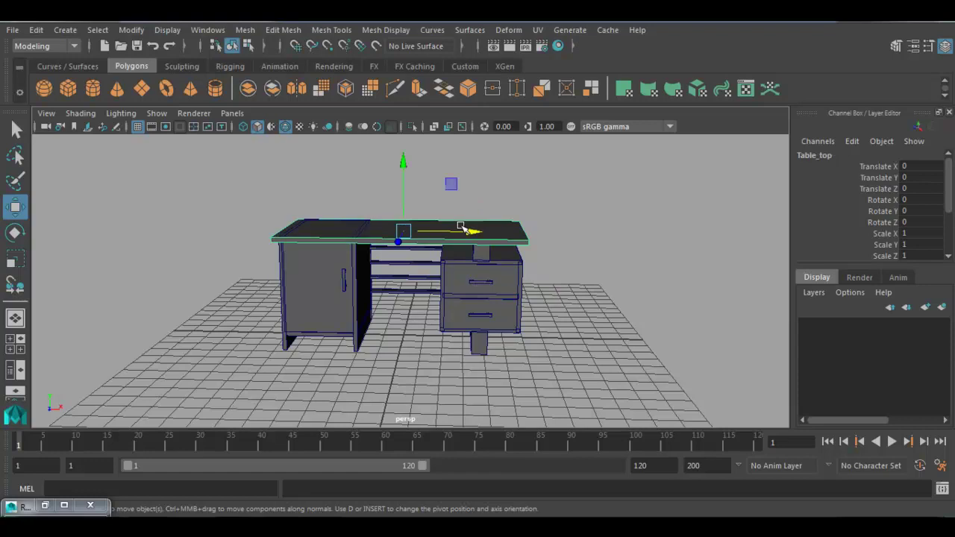
left_click(339, 288)
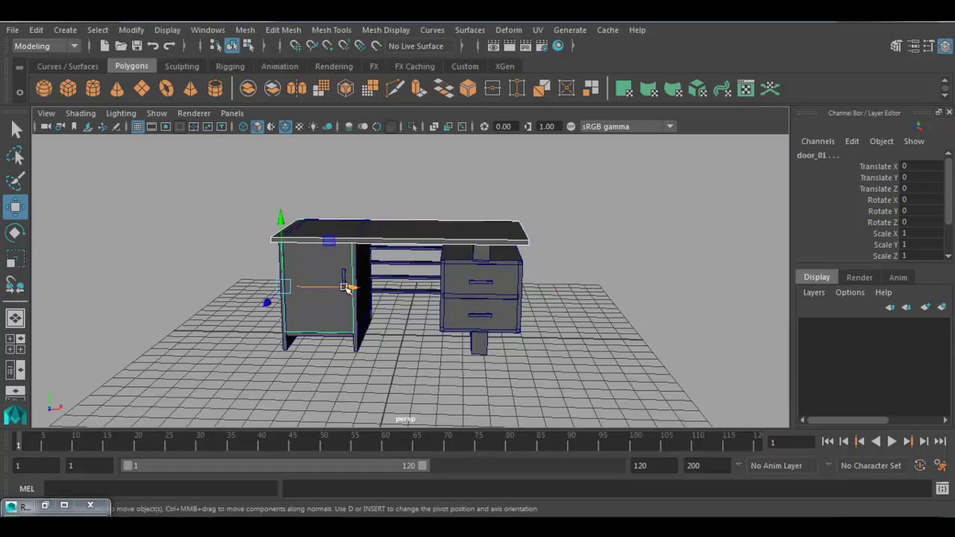
left_click(344, 317)
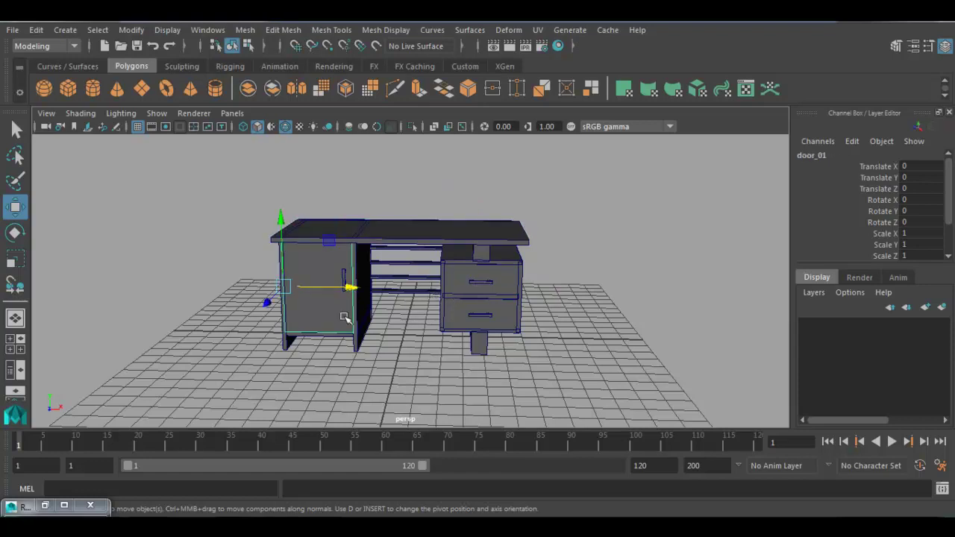
key("Return")
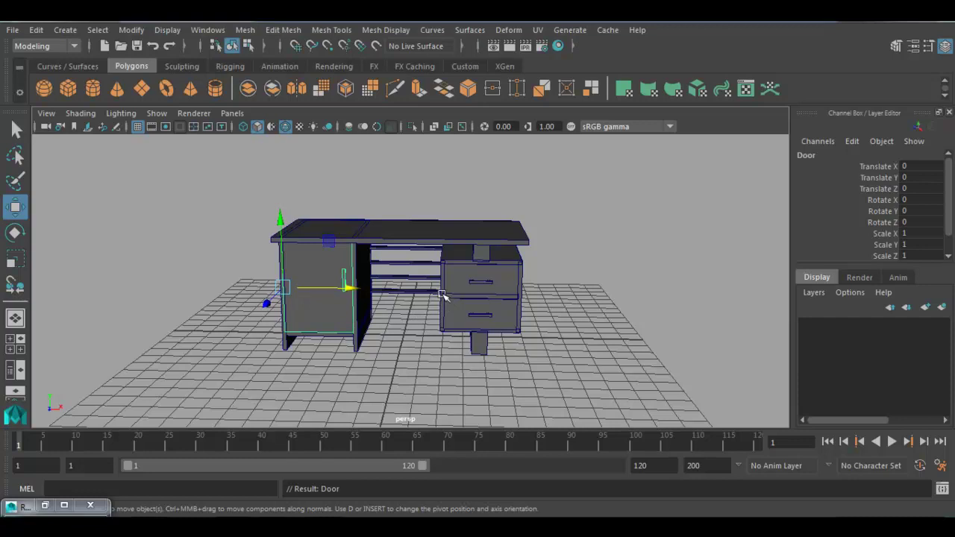
Group Lef_cabinet, Right_cabinet, Back_plywood and Table_top together into group1.
key("Up")
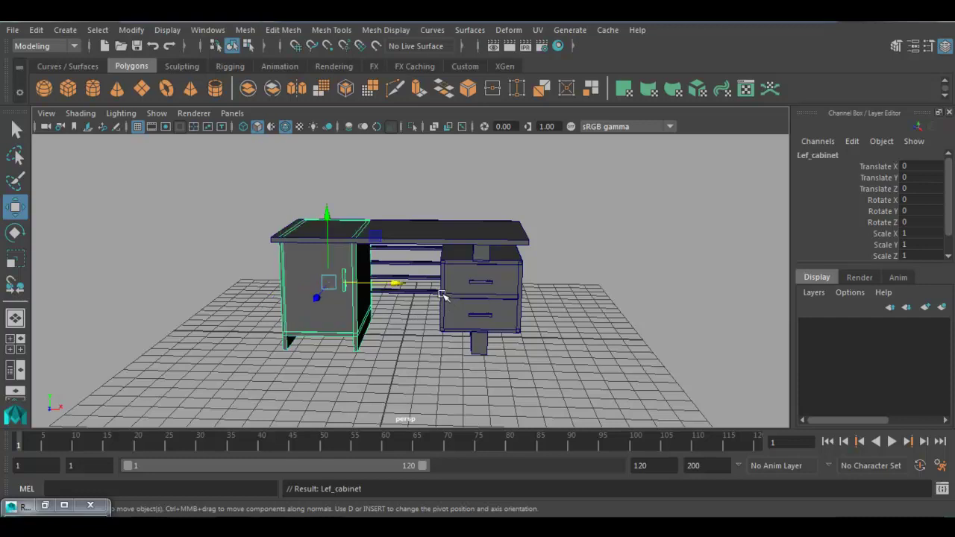
left_click(442, 297, "shift")
key("Up")
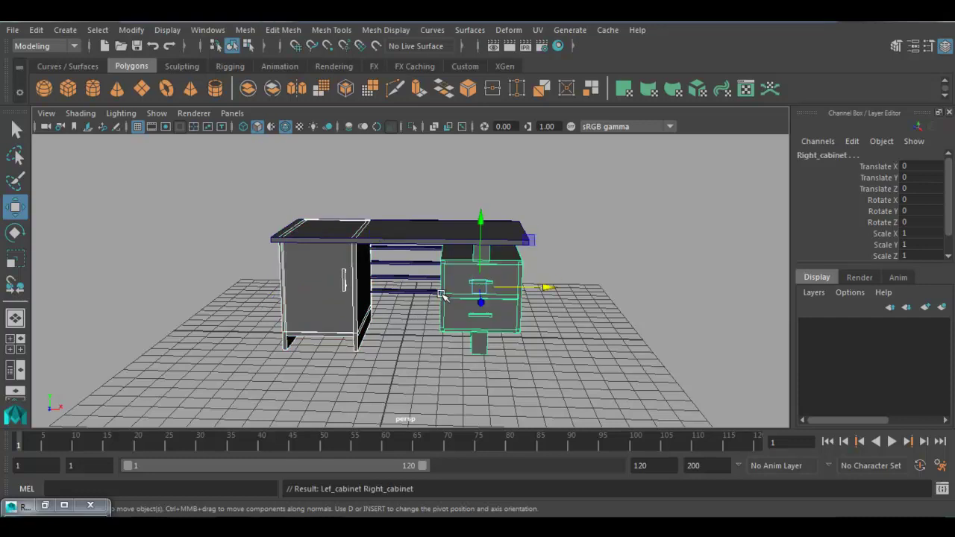
left_click(398, 291)
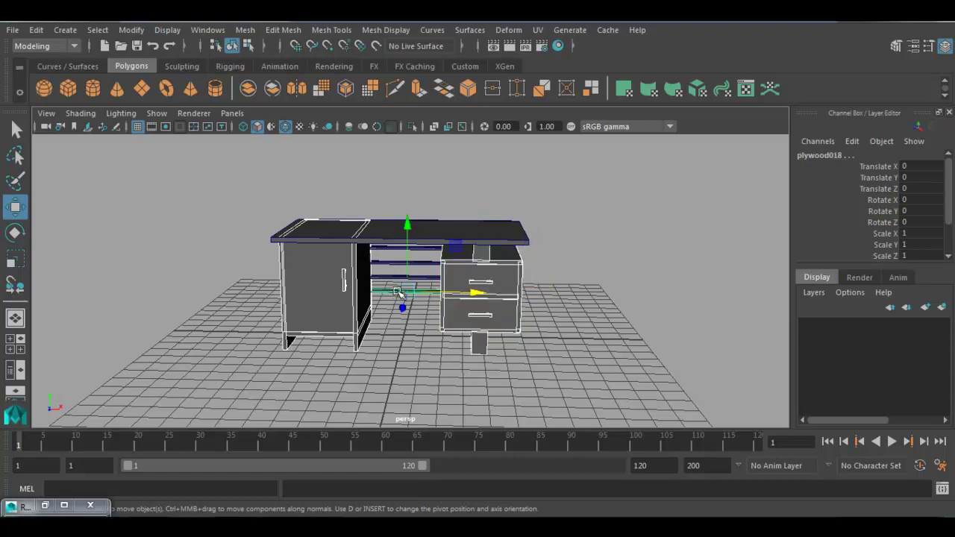
key("Up")
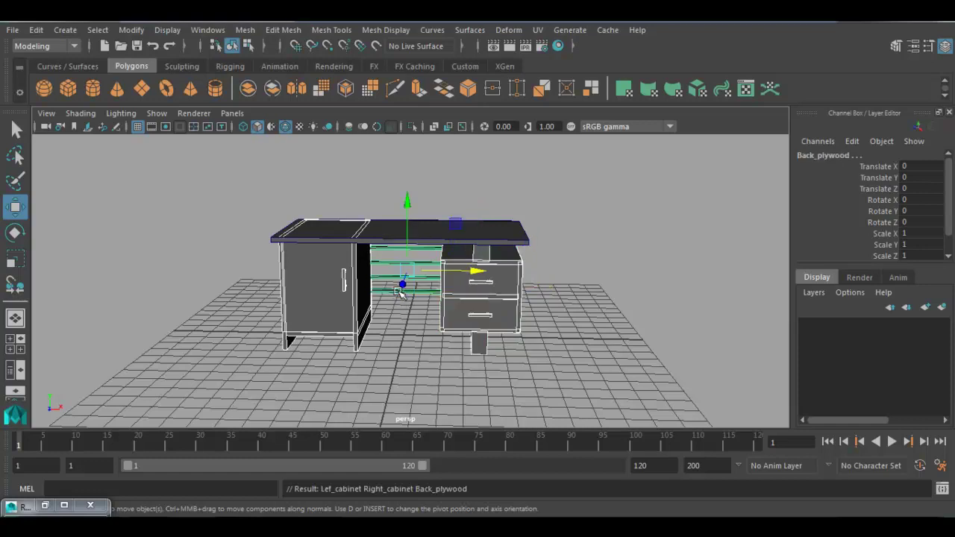
left_click(499, 231)
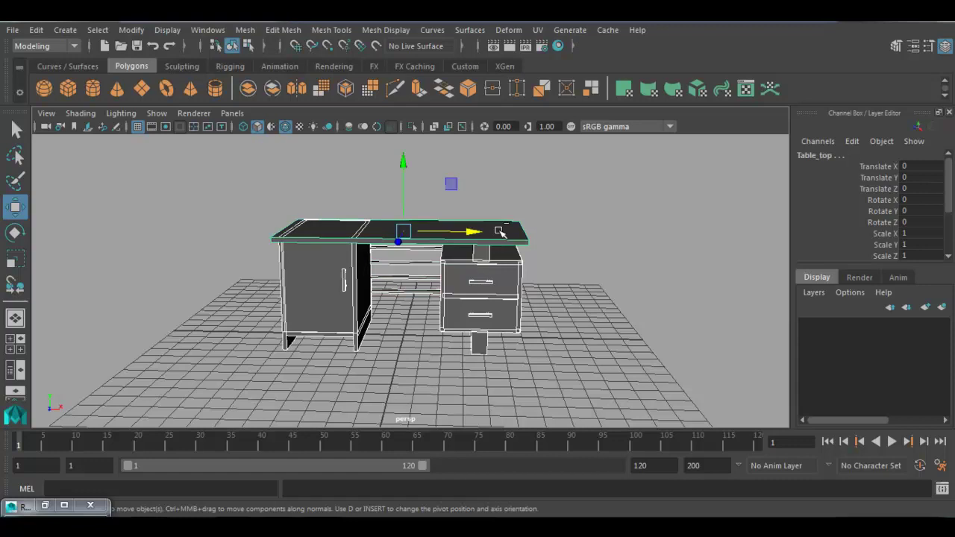
key("ctrl+g")
Centre group1's pivot on the desk and rename the group to Table.
left_click(132, 30)
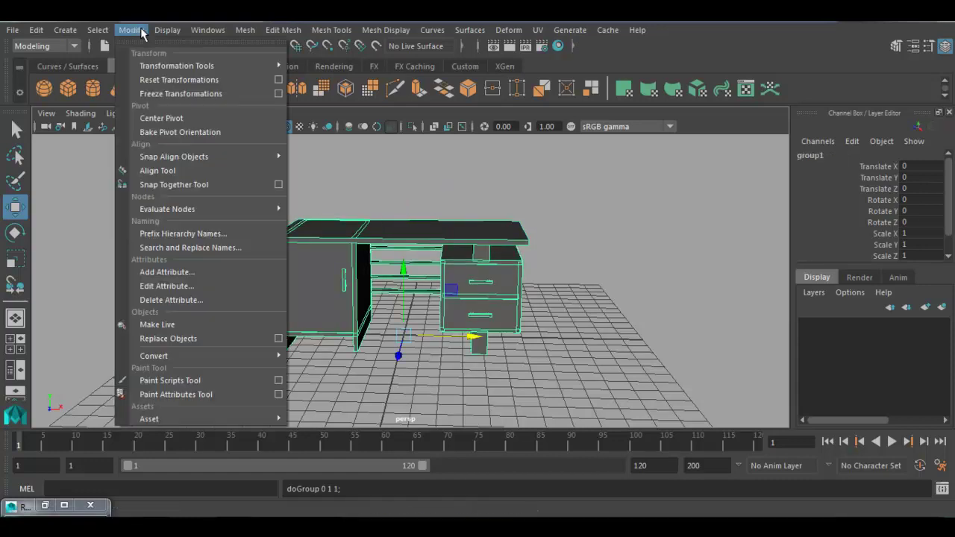
left_click(160, 118)
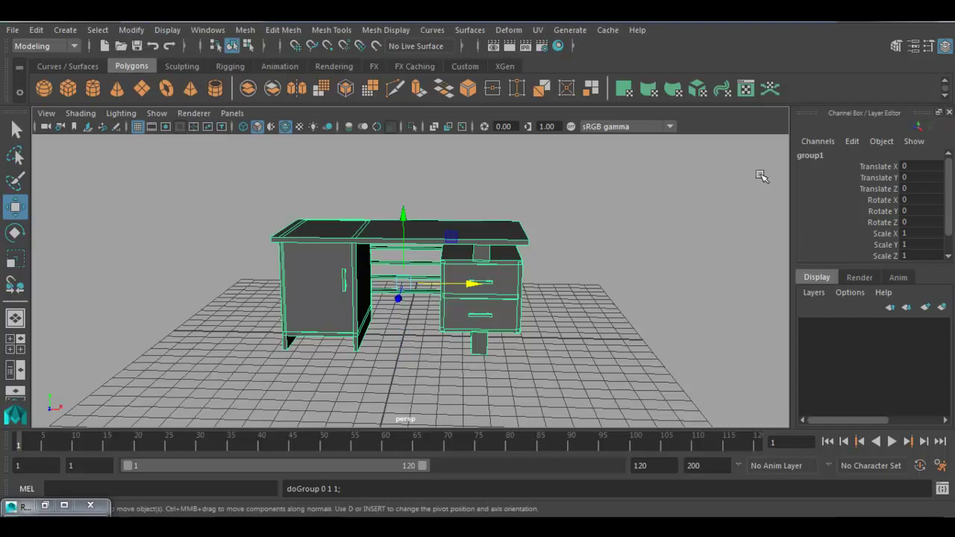
double_click(820, 156)
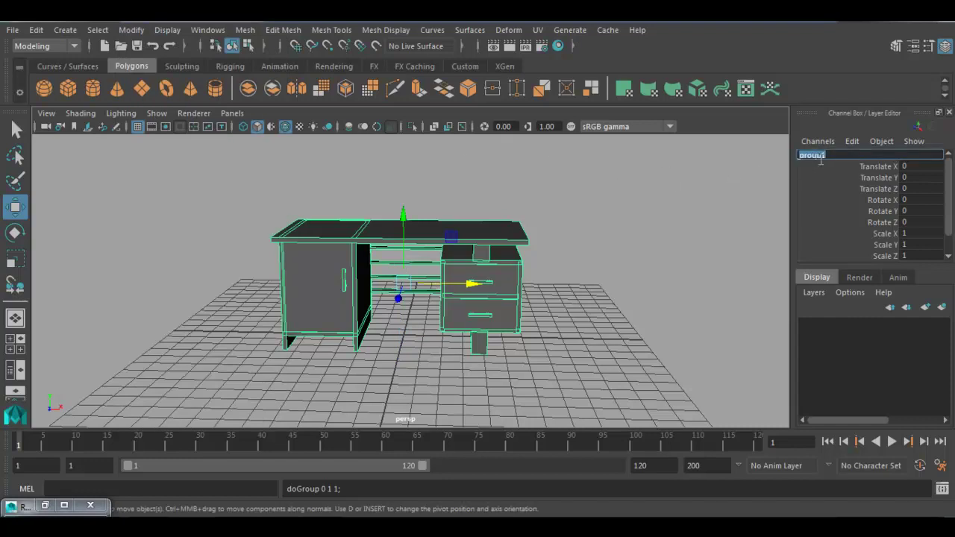
type("Table")
key("Return")
mouse_move(451, 330)
left_mouse_down("alt")
mouse_move(422, 330)
mouse_move(444, 324)
left_mouse_up("alt")
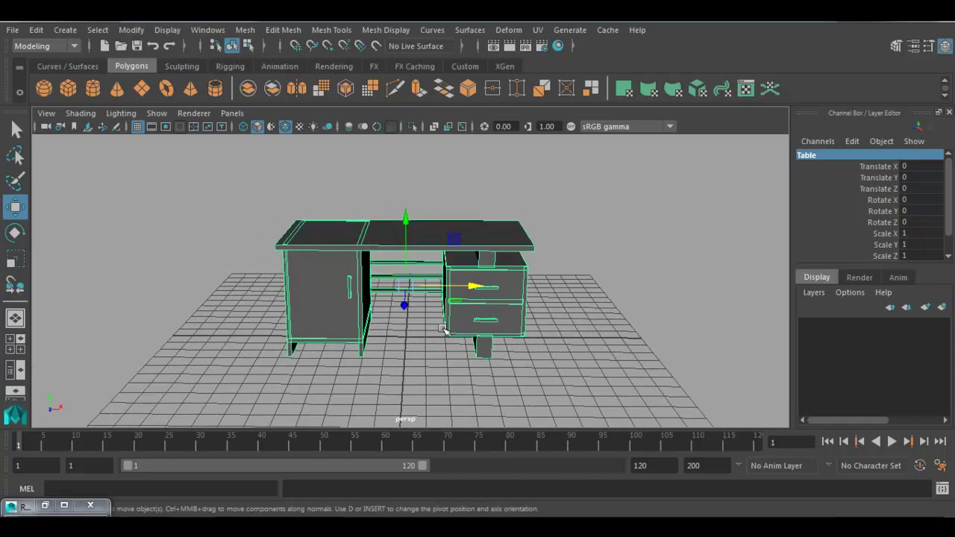
left_click(209, 30)
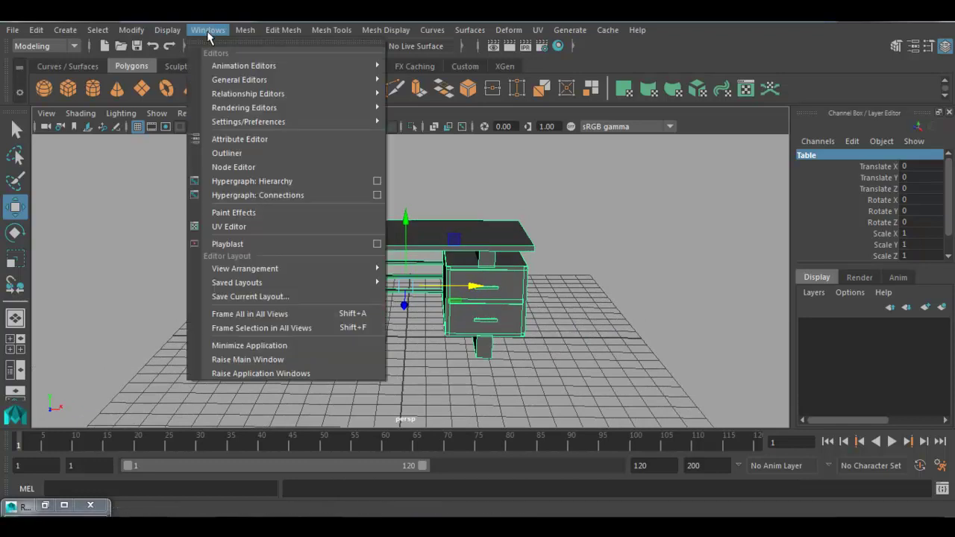
In the Outliner, expand Table and rename Lef_cabinet to Left_cabinet.
left_click(228, 153)
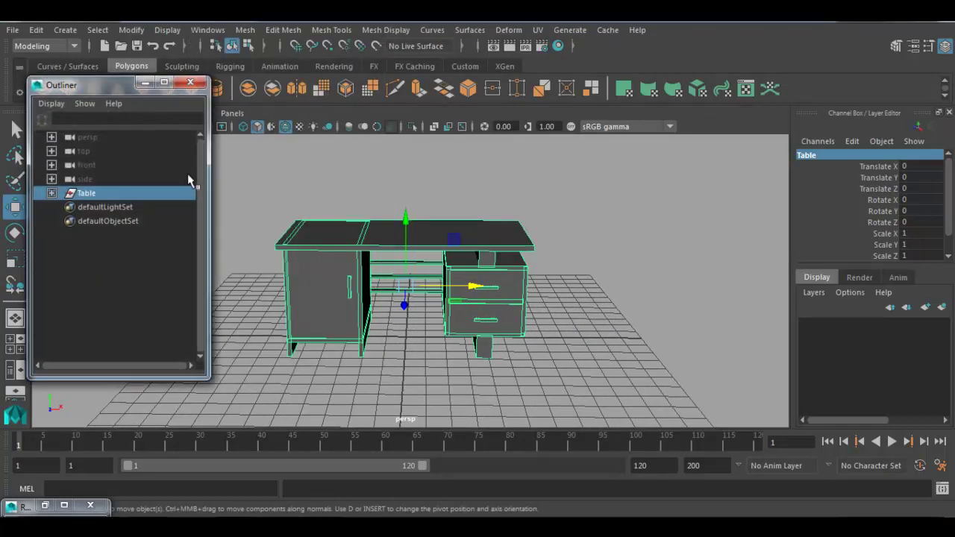
left_click_drag(97, 85, 125, 86)
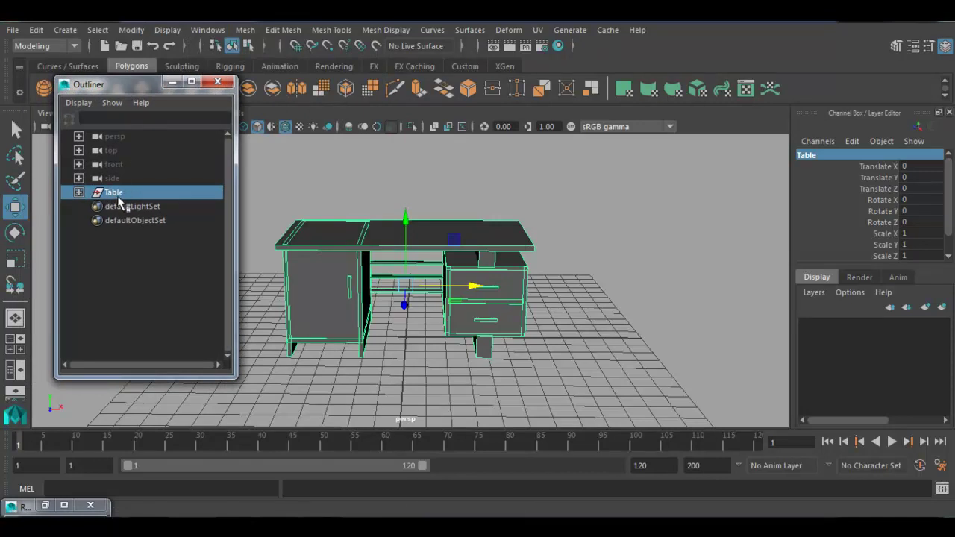
left_click(78, 193)
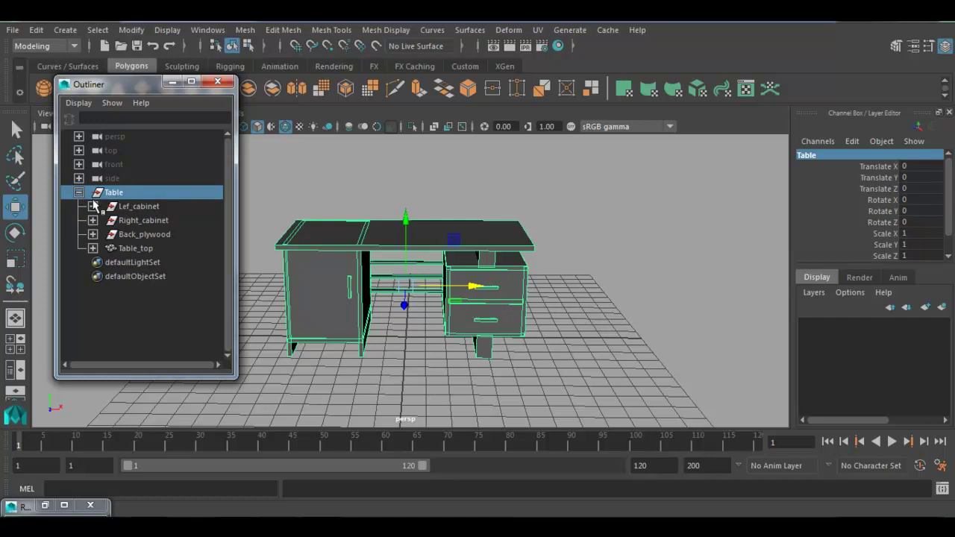
left_click(144, 208)
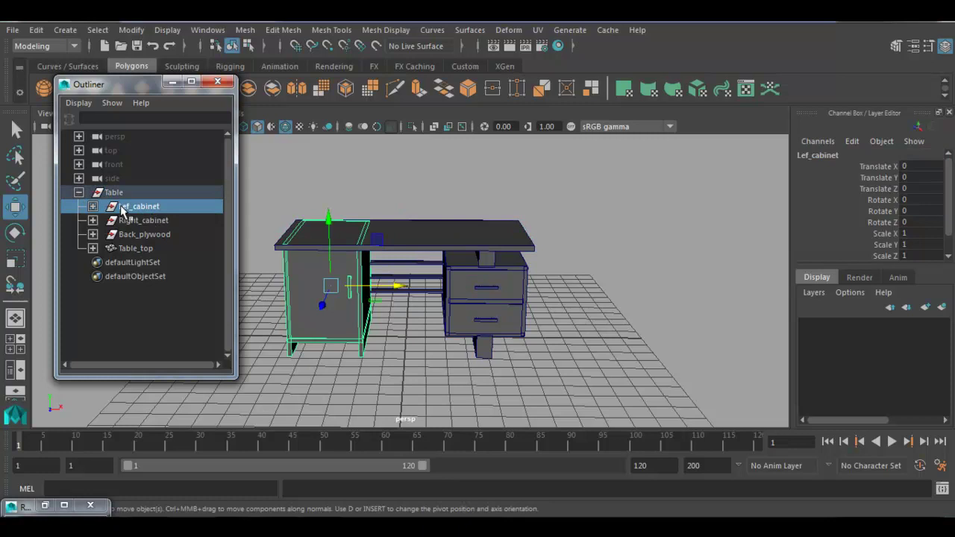
double_click(139, 207)
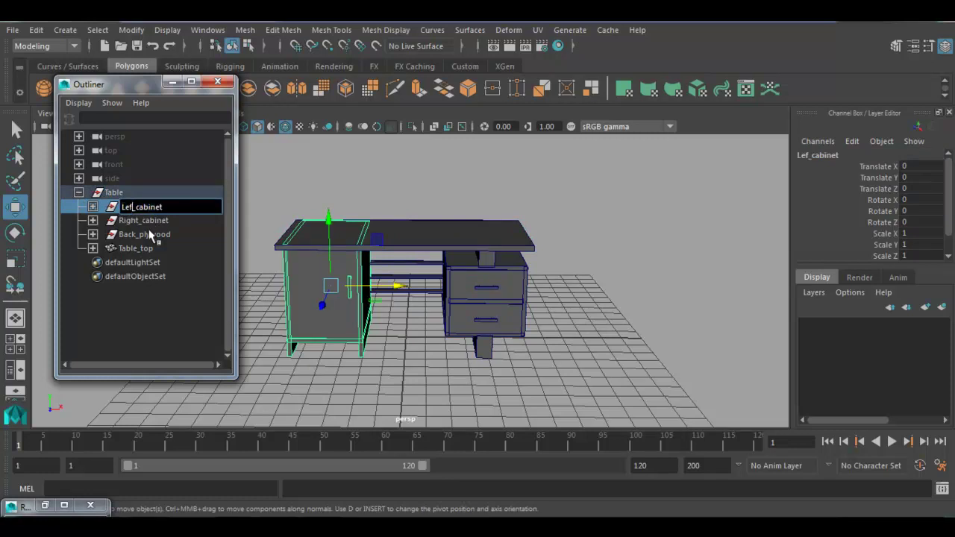
type("t")
key("Return")
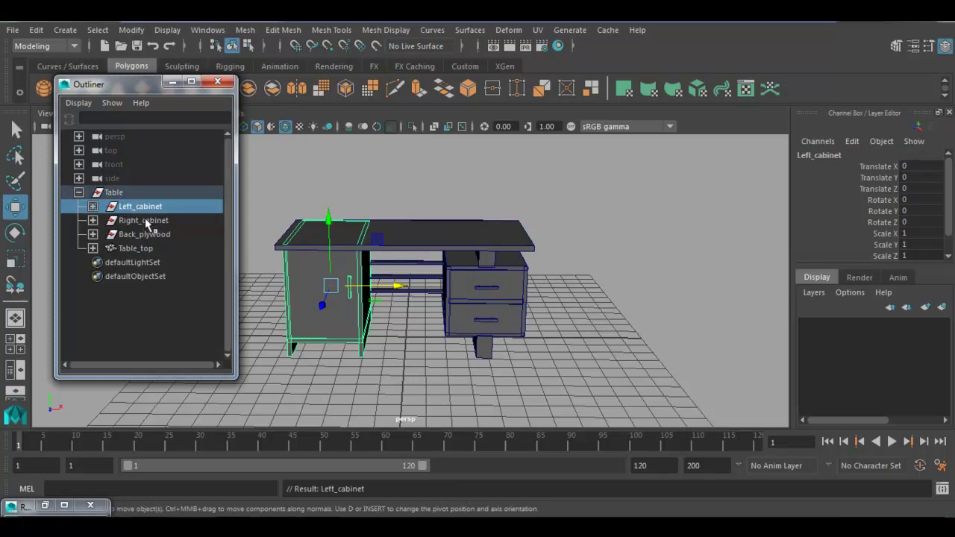
Check the Right_cabinet, Back_plywood and Table_top names, collapse Table and close the Outliner.
left_click(148, 224)
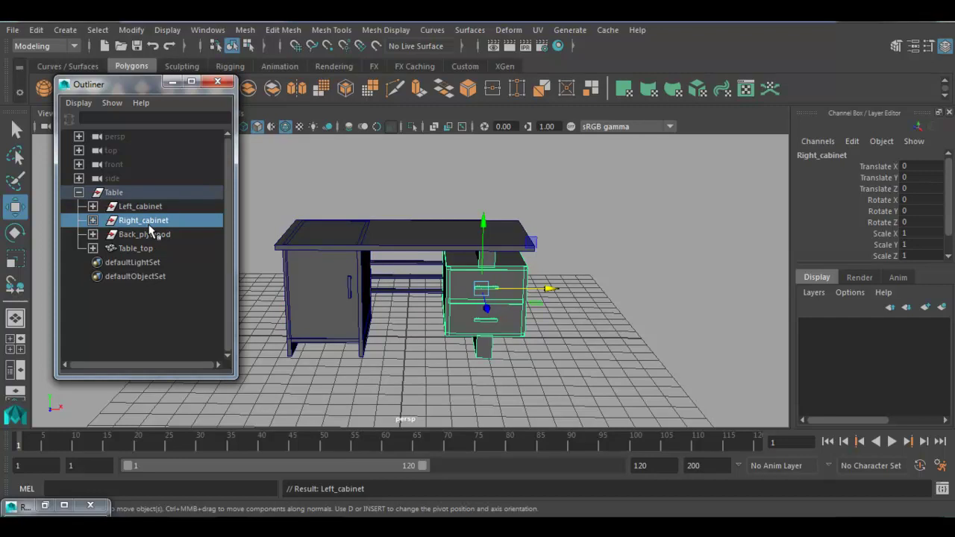
left_click(151, 236)
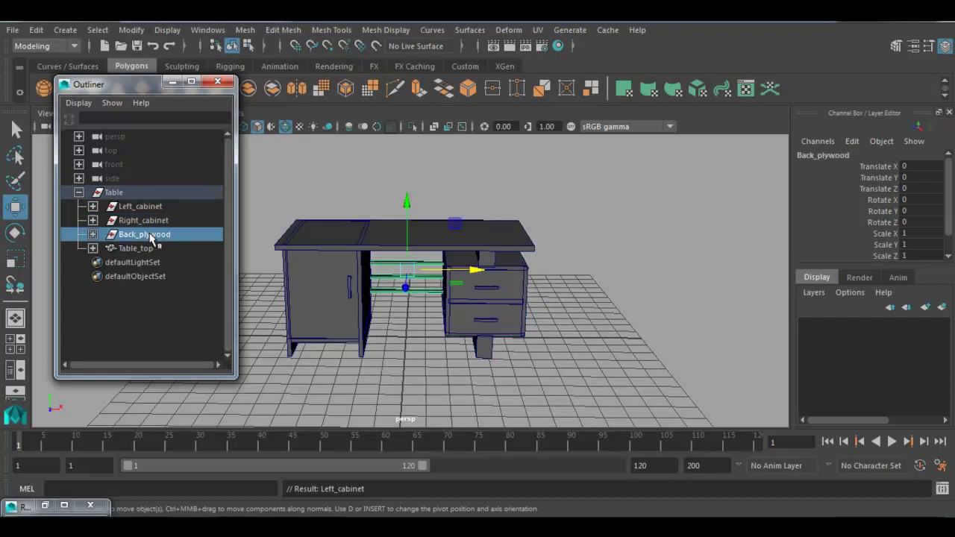
left_click(145, 252)
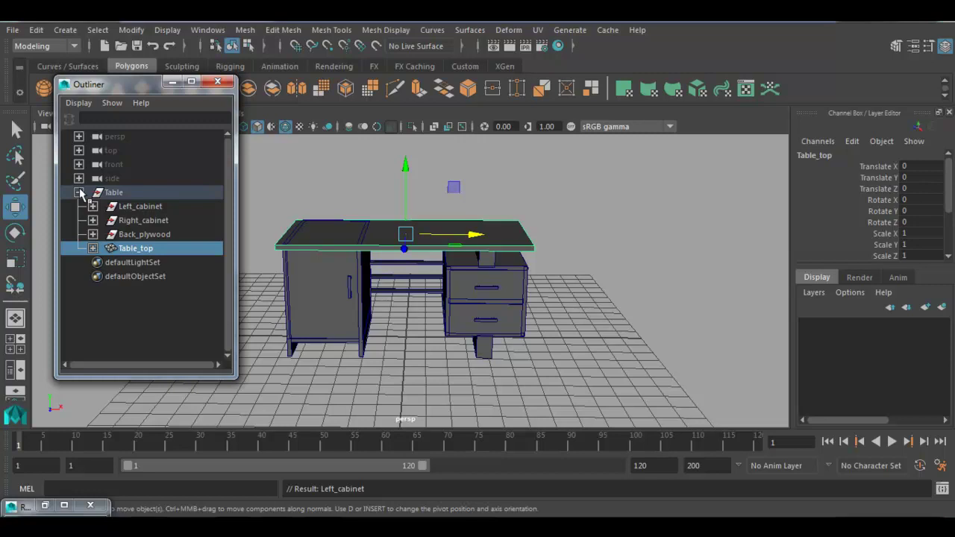
left_click(79, 193)
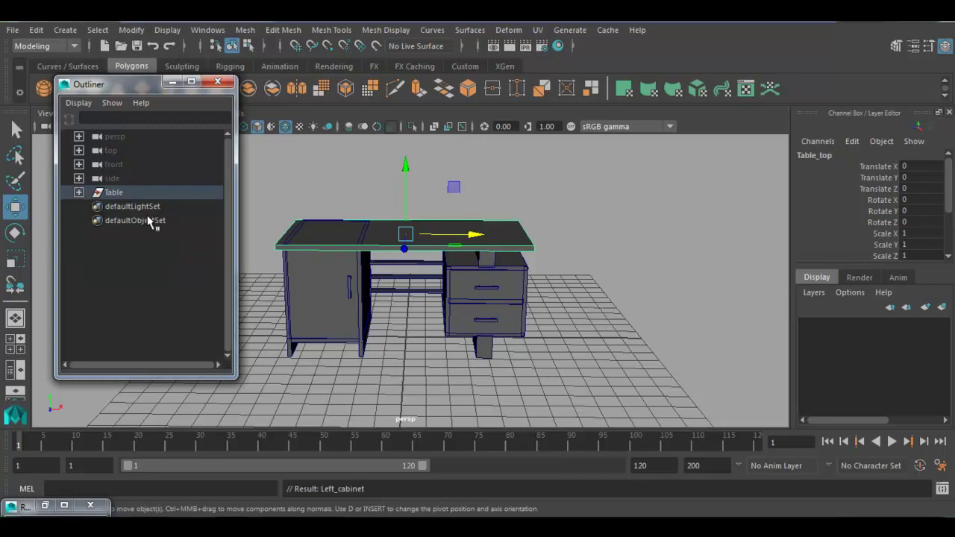
left_click(485, 373)
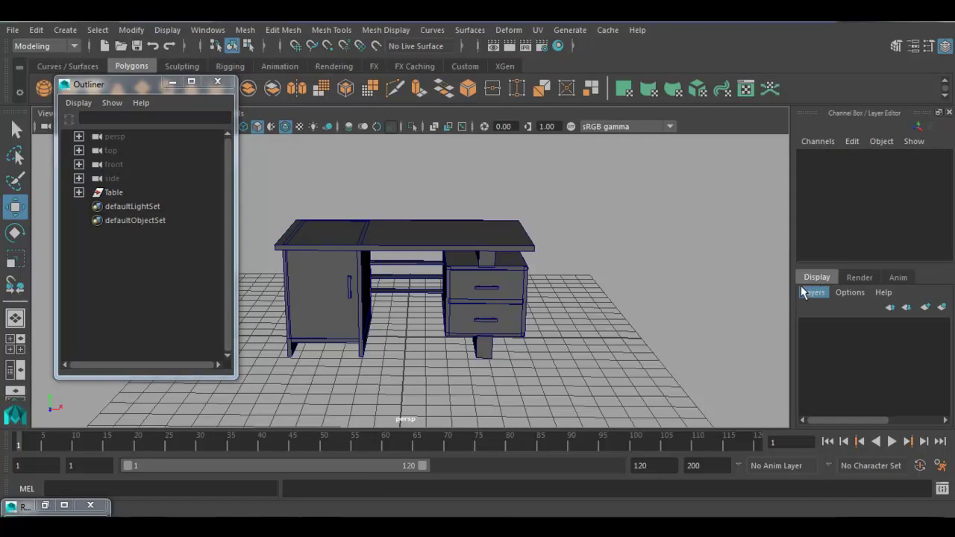
mouse_move(616, 313)
left_mouse_down("alt")
mouse_move(569, 303)
mouse_move(576, 293)
mouse_move(605, 314)
left_mouse_up("alt")
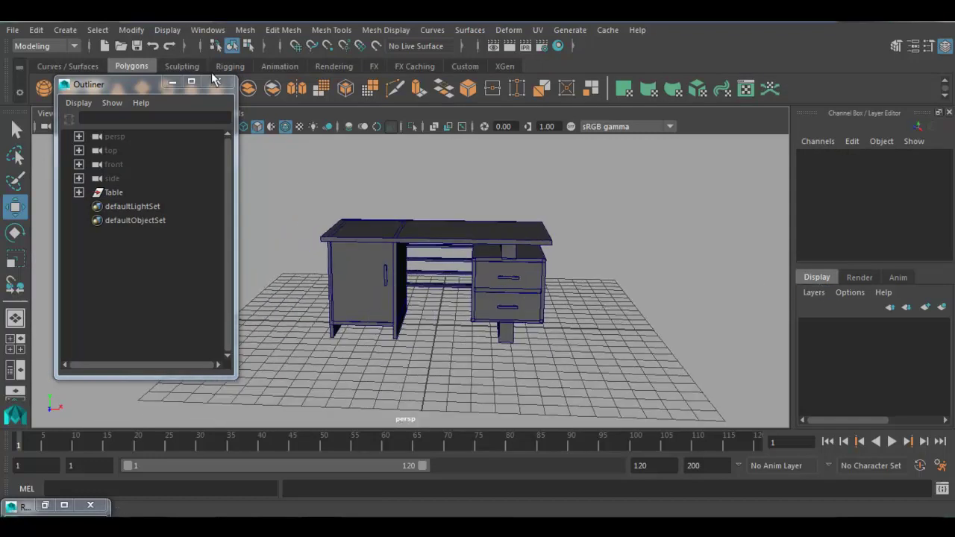
left_click(217, 81)
Select the whole Table group and create a new display layer from it.
left_click(353, 221)
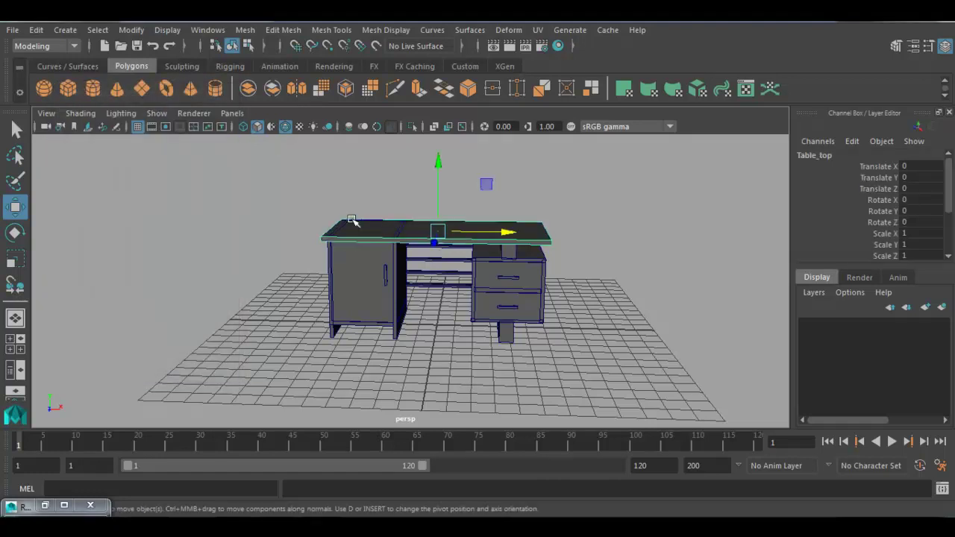
key("Up")
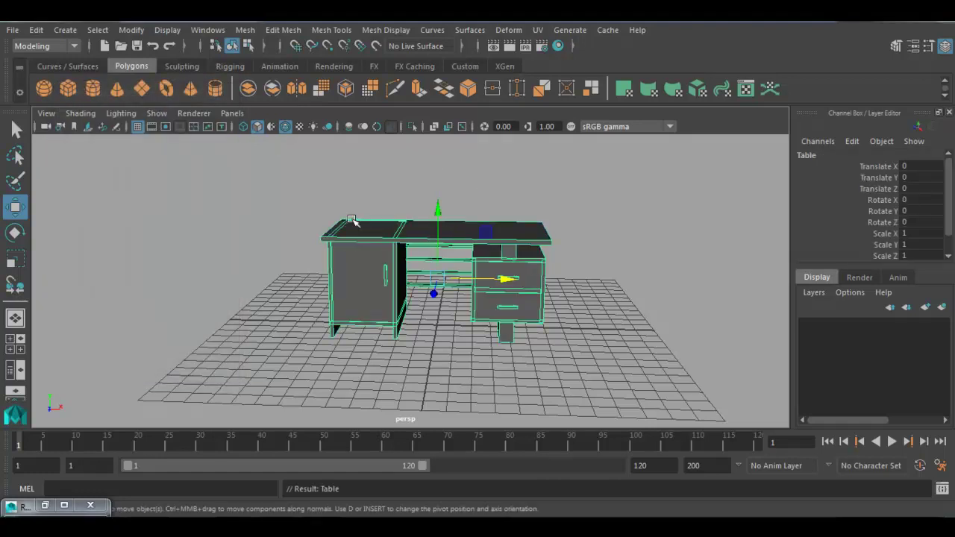
left_click(817, 293)
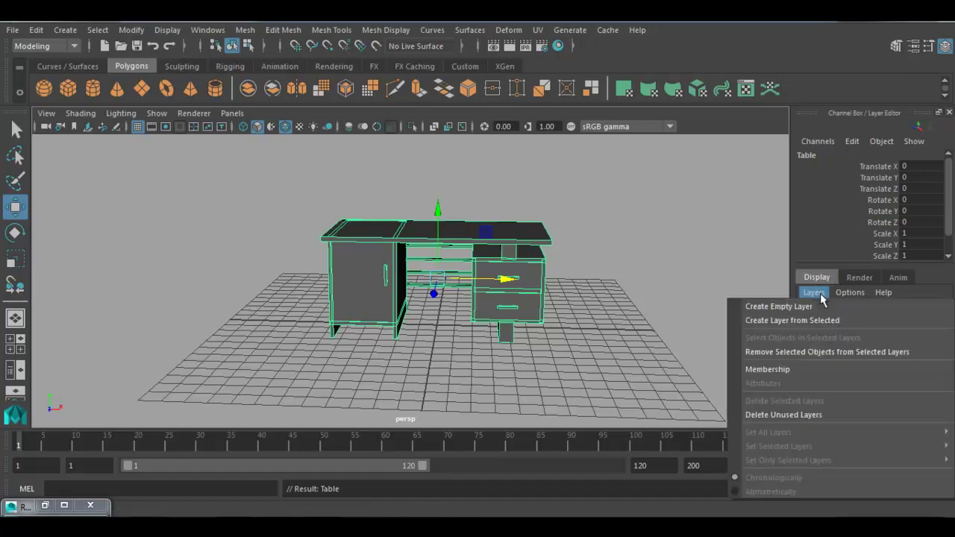
left_click(862, 321)
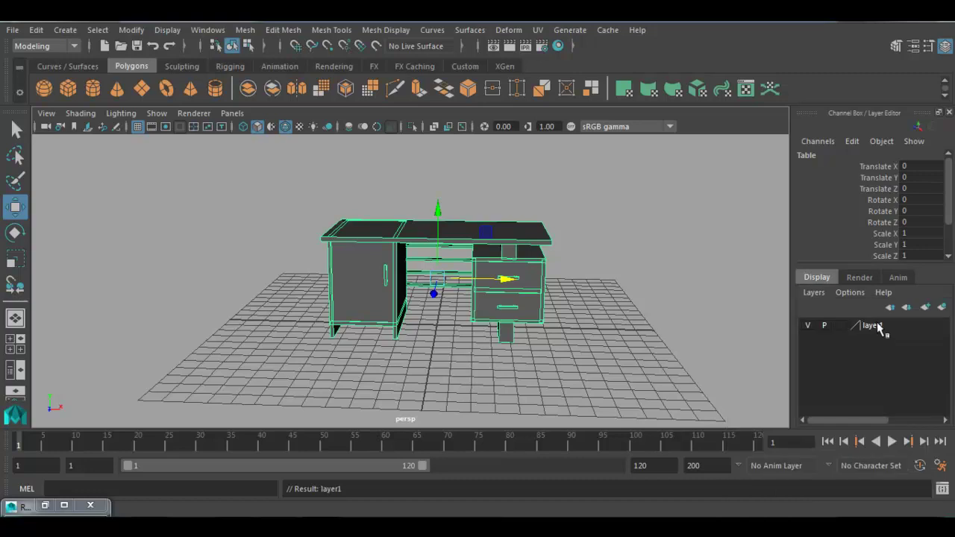
Rename the new layer to Table_layer after the name-already-exists warning.
double_click(880, 326)
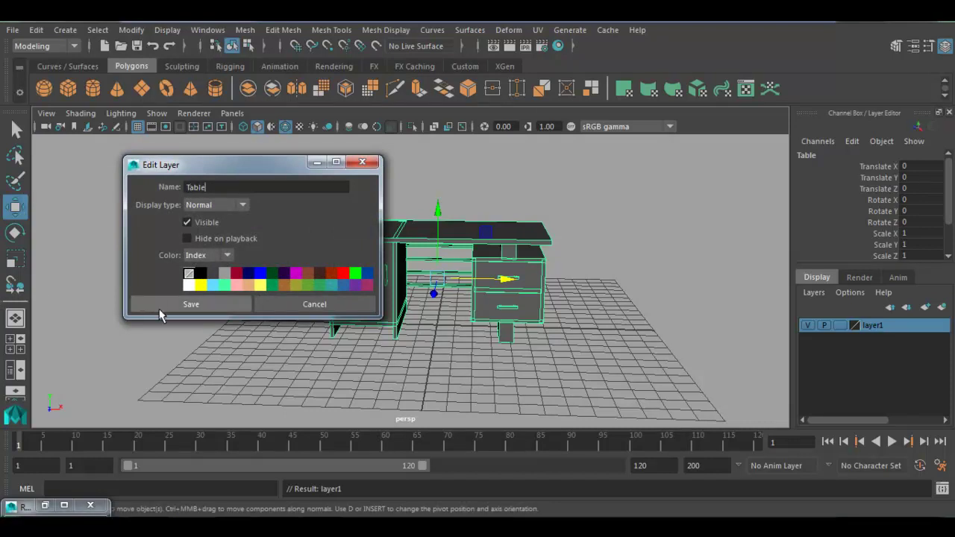
left_click(159, 310)
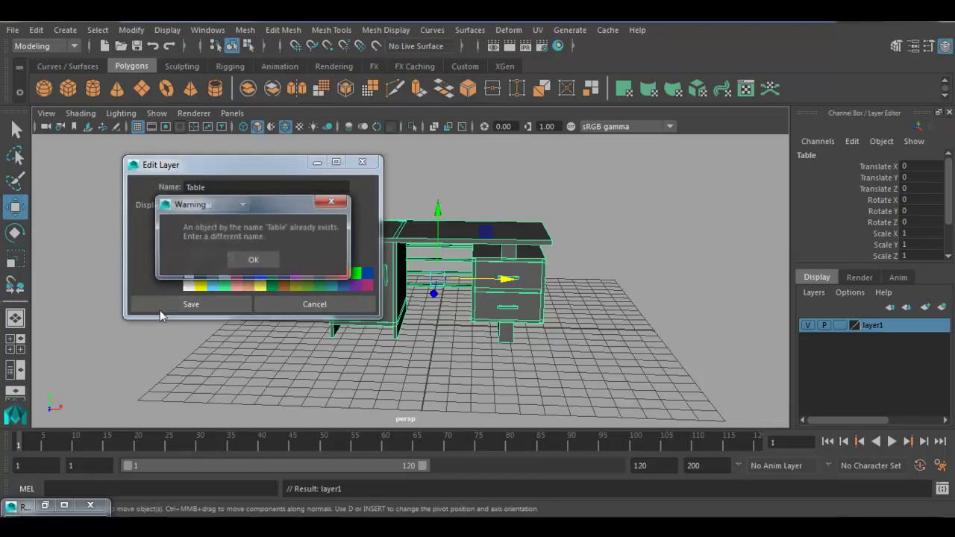
left_click(255, 259)
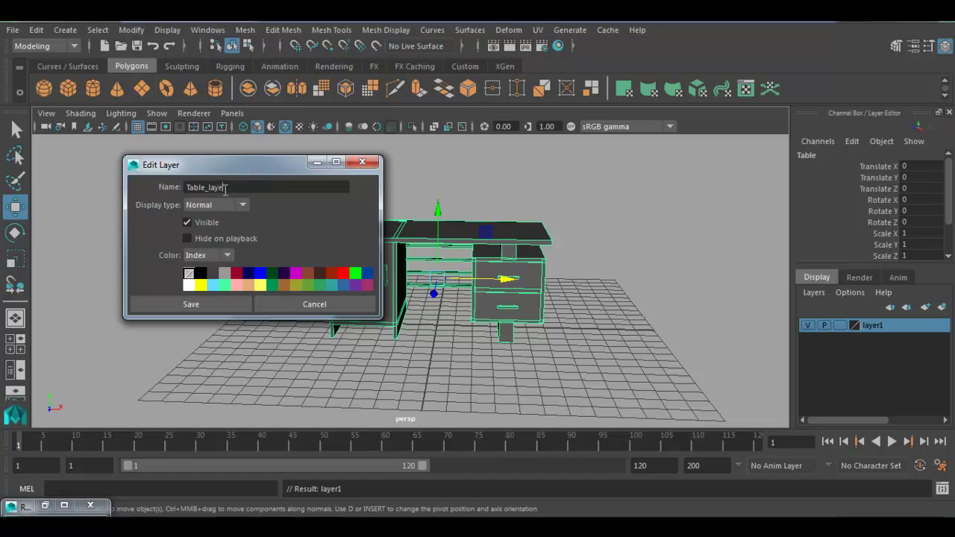
left_click(221, 308)
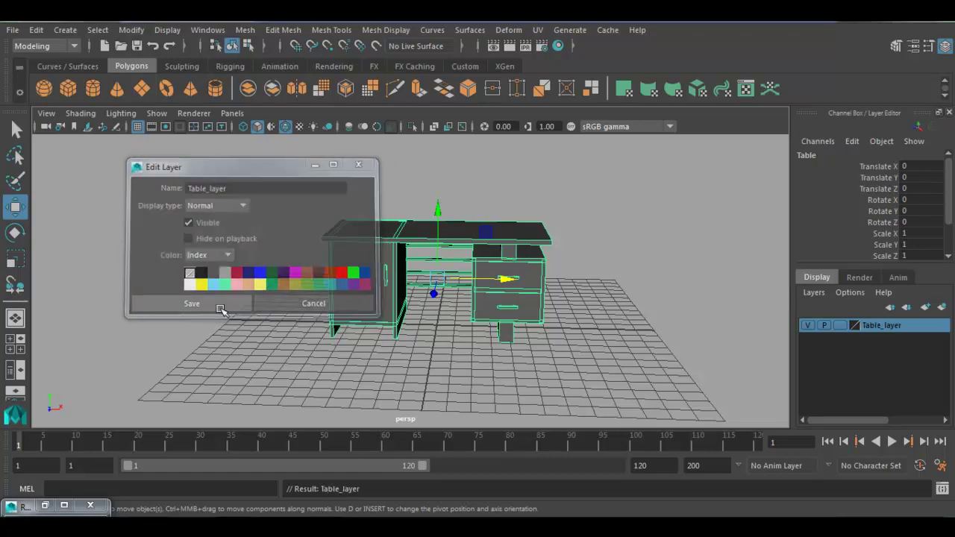
Toggle Table_layer's visibility on and off to test it.
left_click(808, 327)
left_click(809, 326)
left_click(808, 326)
left_click(809, 327)
left_click(809, 326)
left_click(808, 326)
left_click(808, 326)
left_click(809, 326)
left_click(808, 326)
left_click(808, 327)
left_click(808, 326)
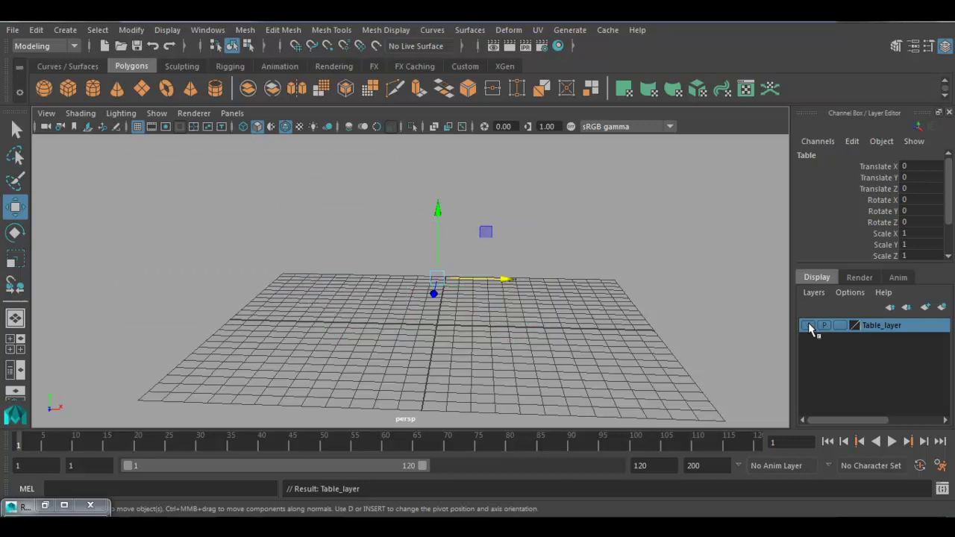
left_click(808, 327)
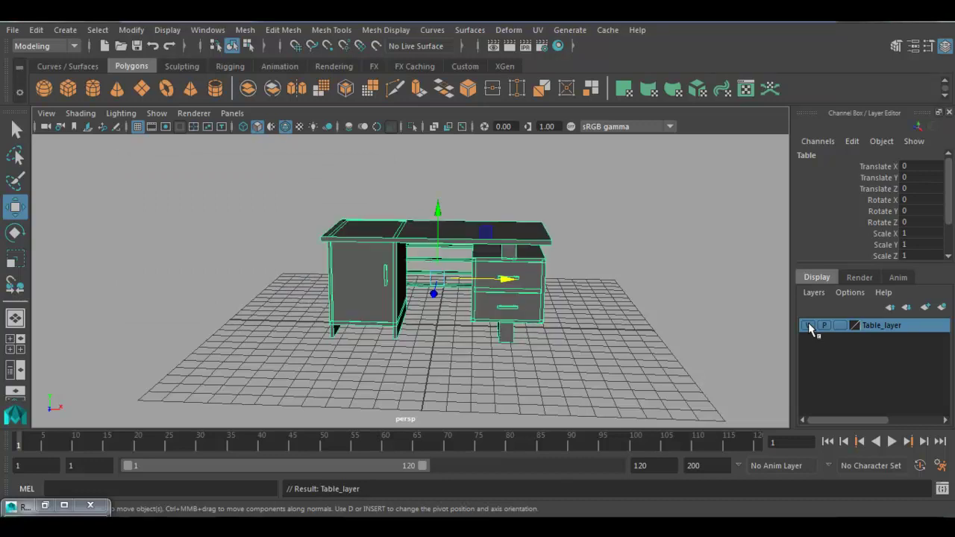
Create a polygon cube, scale it into a flat seat and name it chair_ply_01.
left_click(565, 334)
left_click_drag(559, 348, 522, 374, "alt")
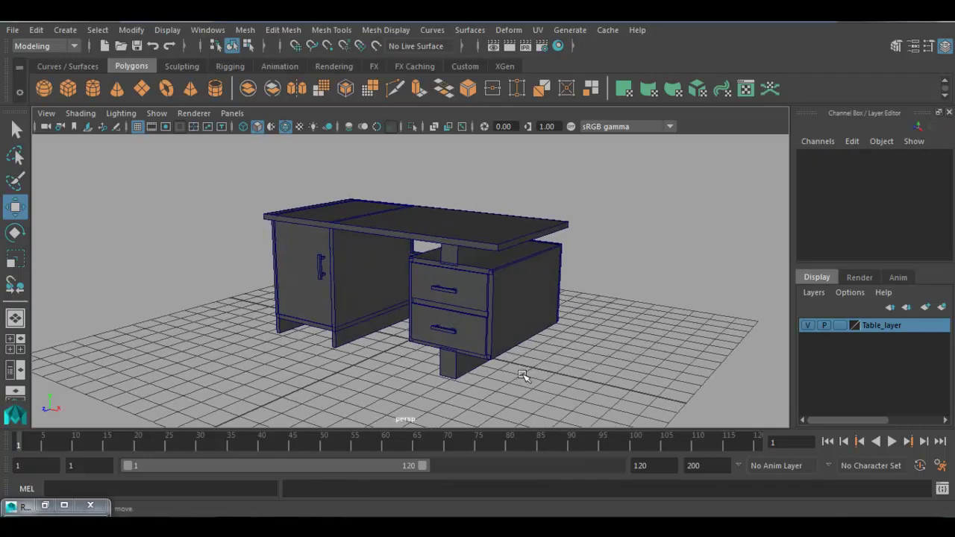
left_click(67, 91)
left_click_drag(256, 228, 284, 303, "alt")
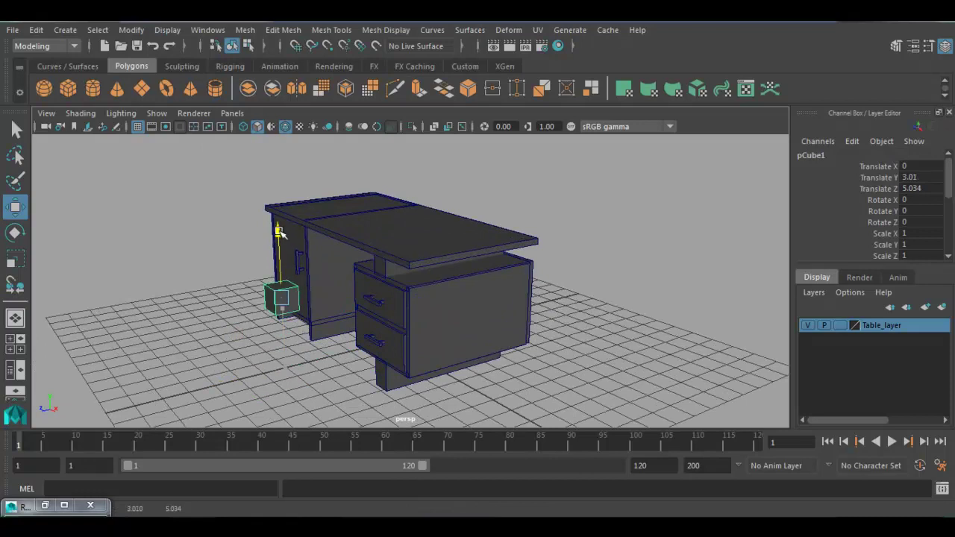
key("r")
left_click_drag(221, 310, 329, 345)
key("w")
key("r")
double_click(846, 155)
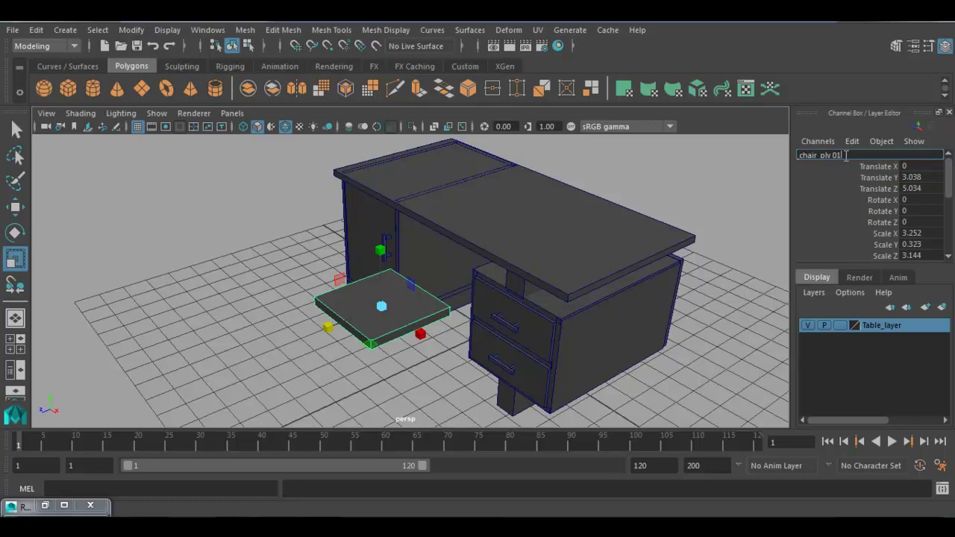
key("Return")
Duplicate the seat as chair_ply_02 and scale the copy into a thin tall post.
left_click_drag(546, 213, 391, 283, "alt")
key("w")
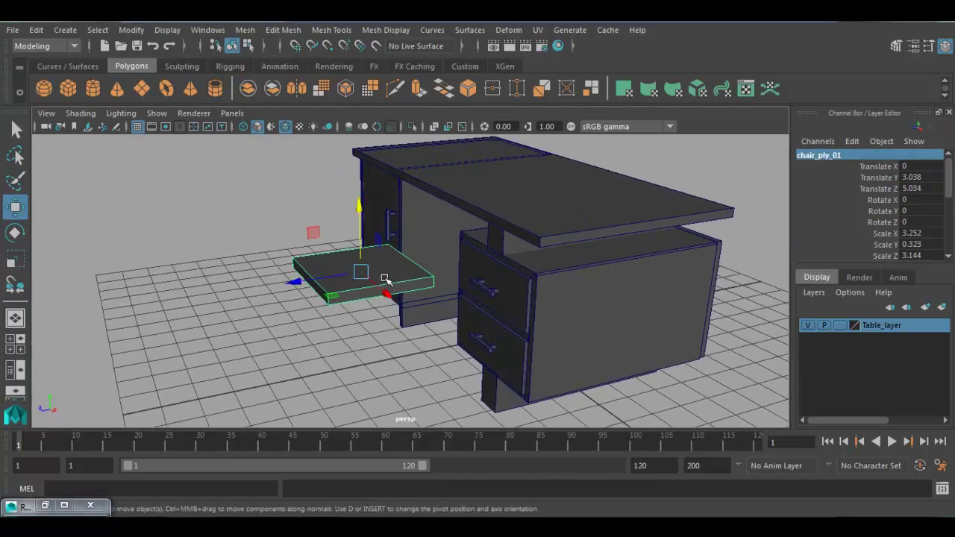
key("space")
key("space")
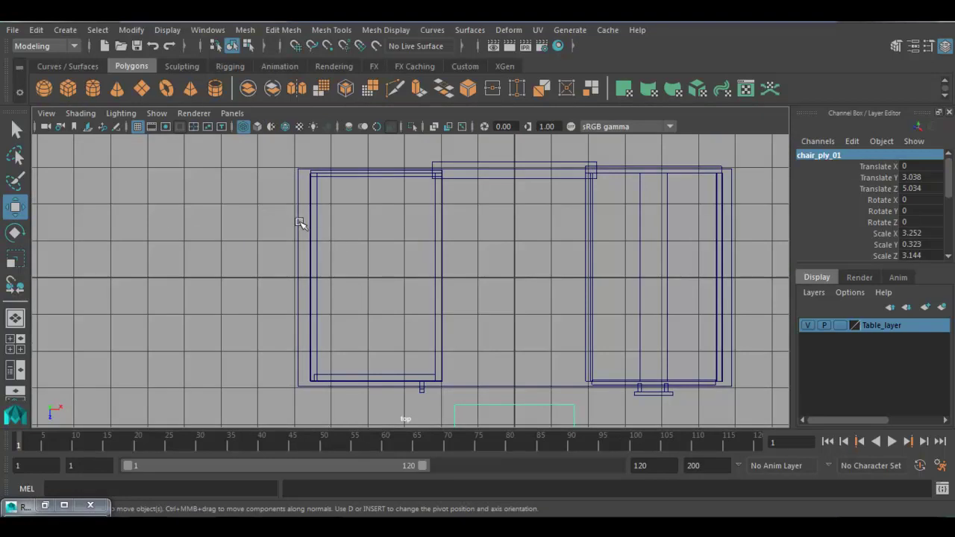
scroll(299, 223, "down", 1)
scroll(511, 362, "up", 2)
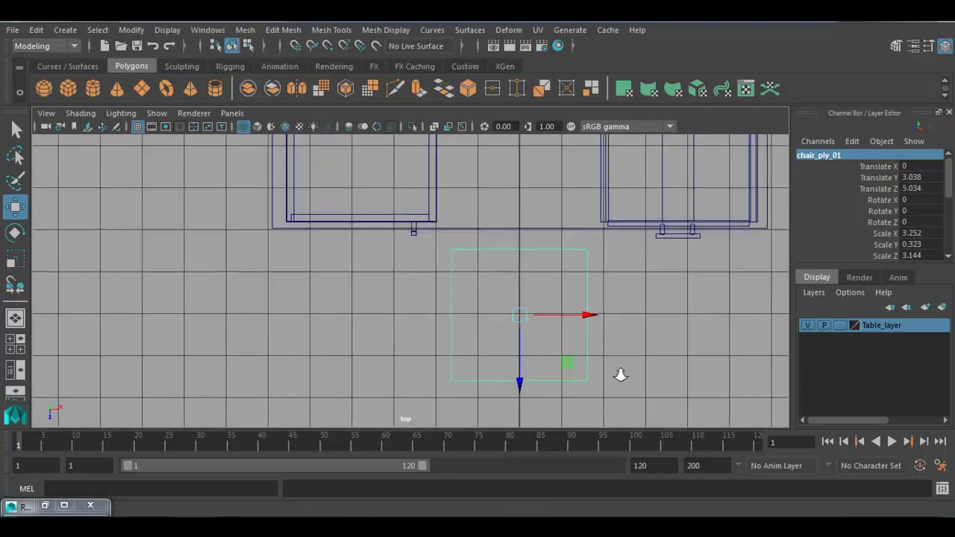
key("ctrl+d")
key("r")
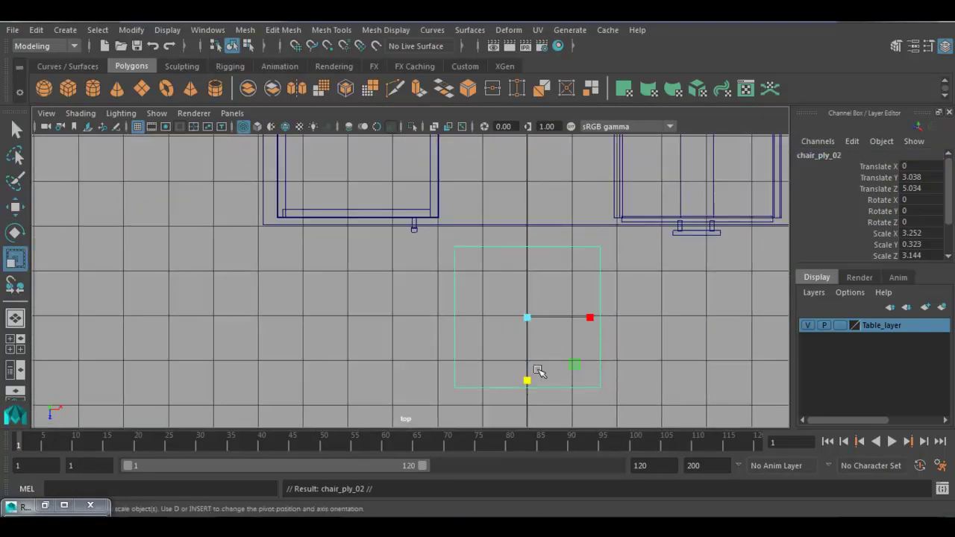
left_click_drag(530, 381, 544, 323)
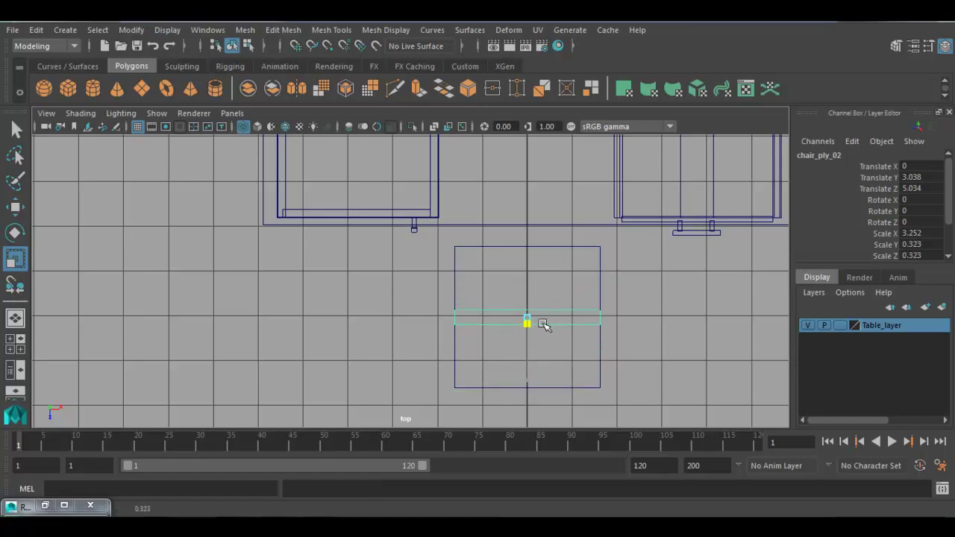
scroll(572, 356, "up", 1)
left_click_drag(640, 335, 587, 347)
key("space")
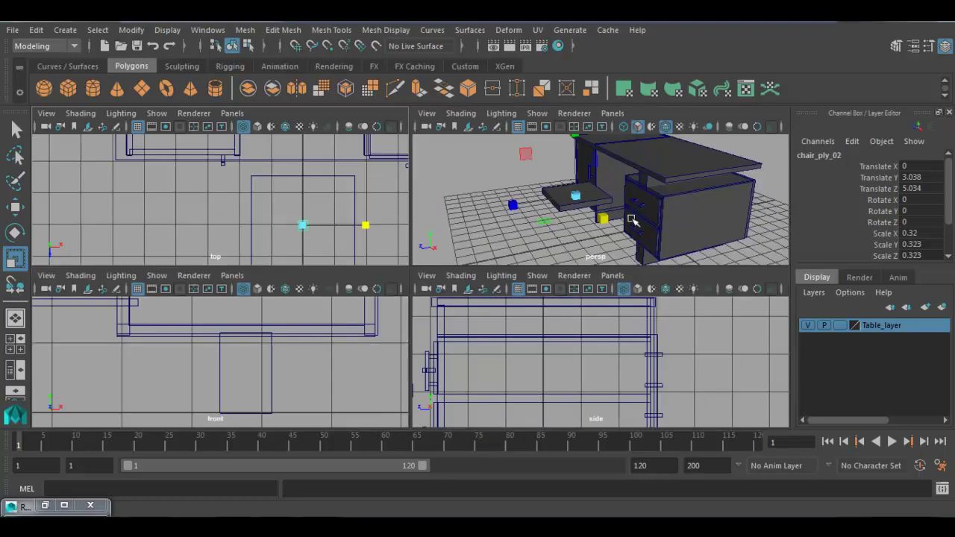
key("space")
left_click_drag(374, 257, 457, 100, "alt")
key("w")
key("r")
Lower the leg to the floor and move it under a seat corner using front and top views.
key("space")
key("space")
scroll(405, 329, "down", 5)
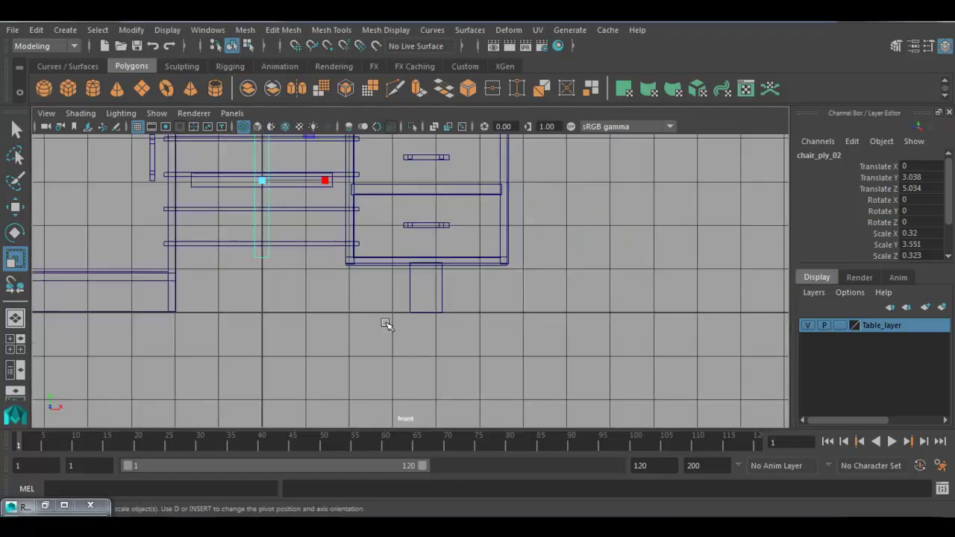
middle_click_drag(383, 324, 559, 335, "alt")
scroll(559, 271, "up", 1)
key("w")
middle_click_drag(559, 271, 479, 294, "alt")
left_click_drag(430, 191, 439, 253)
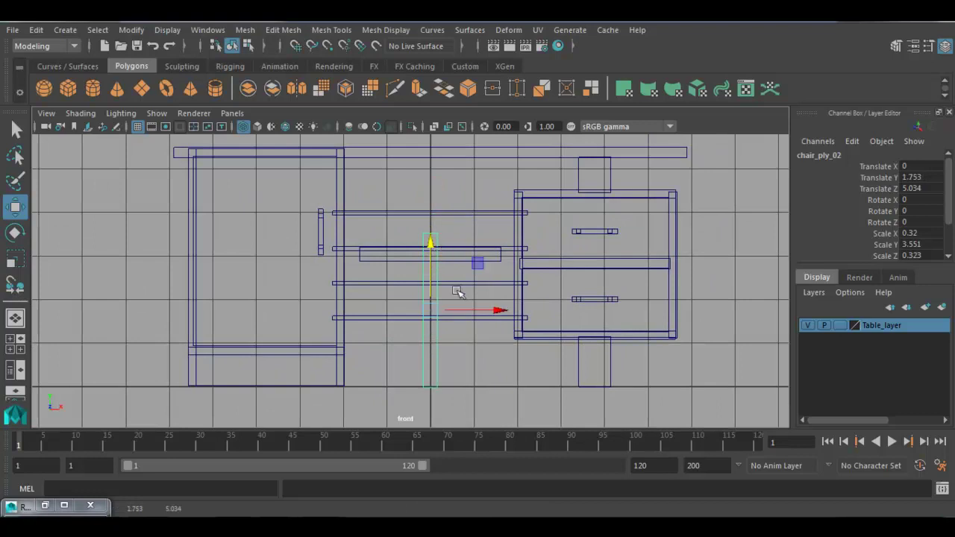
left_click_drag(501, 312, 447, 324)
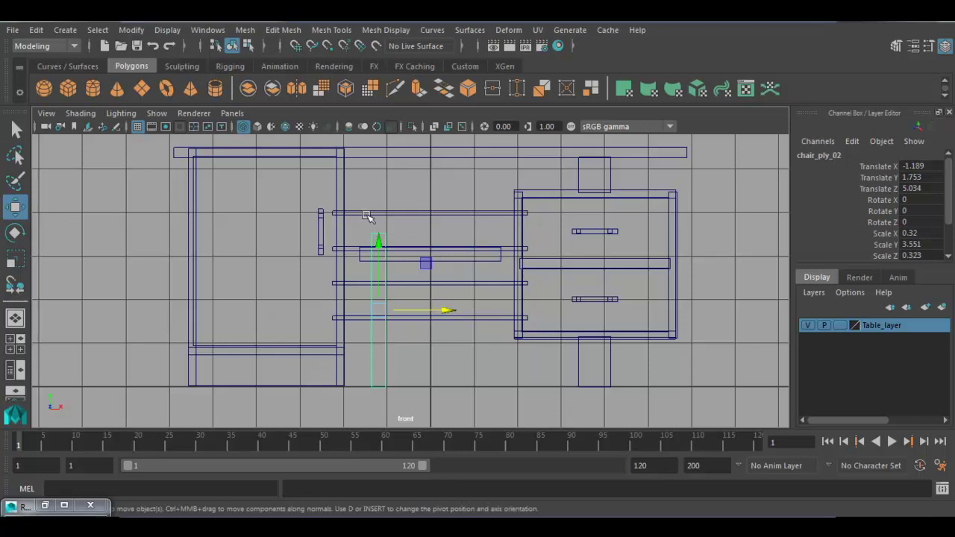
key("space")
key("space")
left_click_drag(507, 389, 515, 307)
left_click_drag(567, 257, 558, 254)
key("space")
key("space")
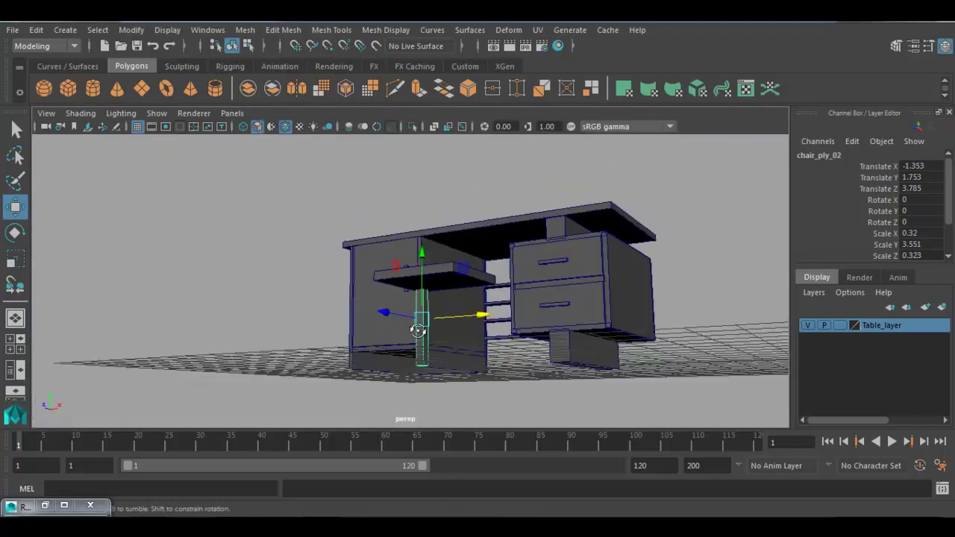
Inspect the seat and leg from low side angles in perspective.
left_click_drag(388, 350, 406, 353, "alt")
left_click(400, 320)
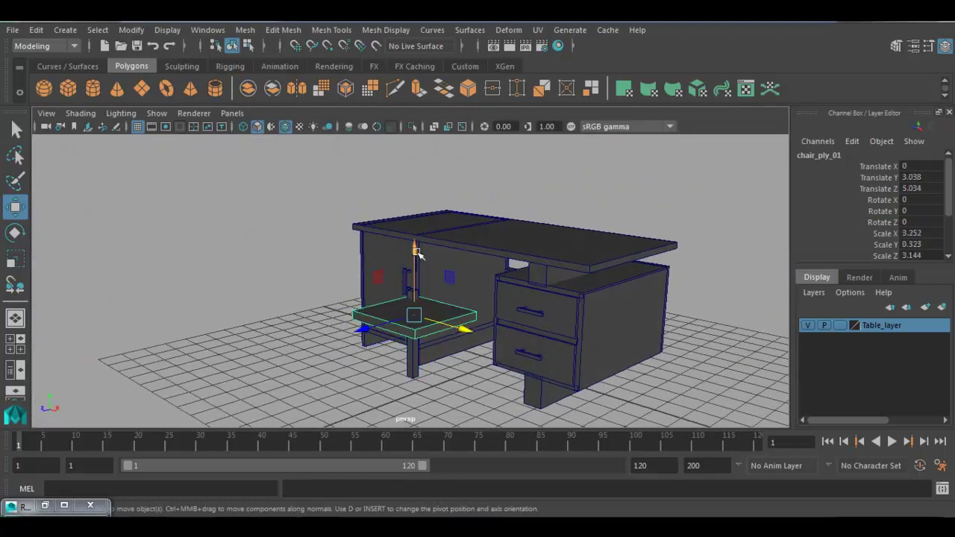
left_click_drag(401, 319, 346, 333, "alt")
left_click(397, 351)
left_click_drag(397, 351, 478, 363, "alt")
Duplicate the chair leg twice, placing the copies at the seat's other corners.
key("ctrl+d")
key("space")
key("space")
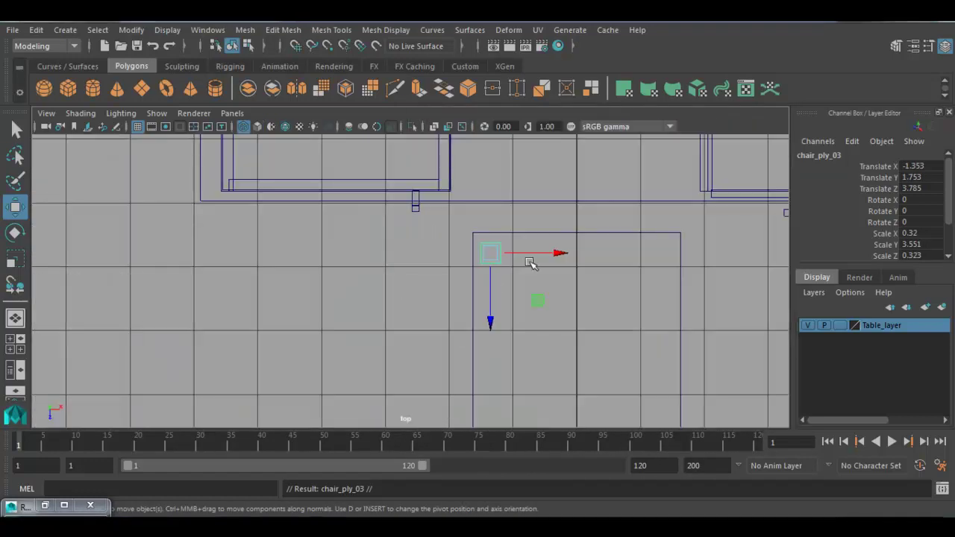
left_click_drag(552, 252, 713, 259)
left_click(485, 258)
scroll(529, 321, "down", 3)
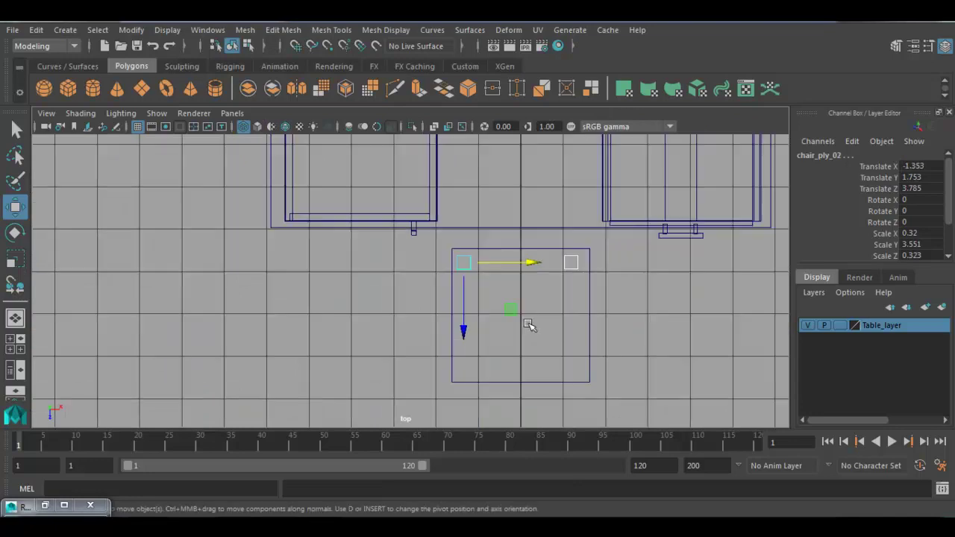
key("ctrl+d")
left_click_drag(462, 318, 469, 418)
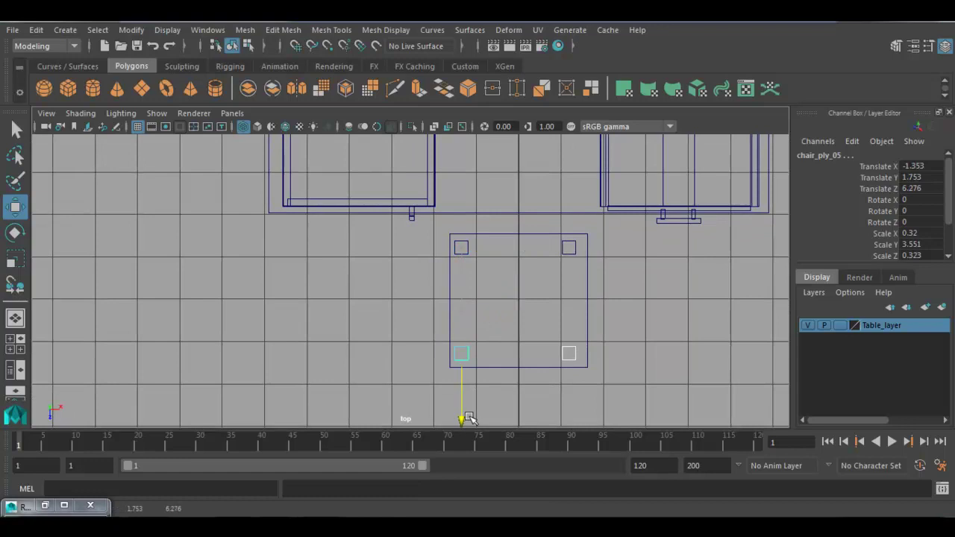
Nudge the left-side chair legs to align with the seat's left corners.
key("space")
key("space")
left_click_drag(477, 283, 429, 293, "alt")
right_click_drag(430, 292, 482, 330, "alt")
left_click_drag(380, 268, 378, 269)
key("space")
key("space")
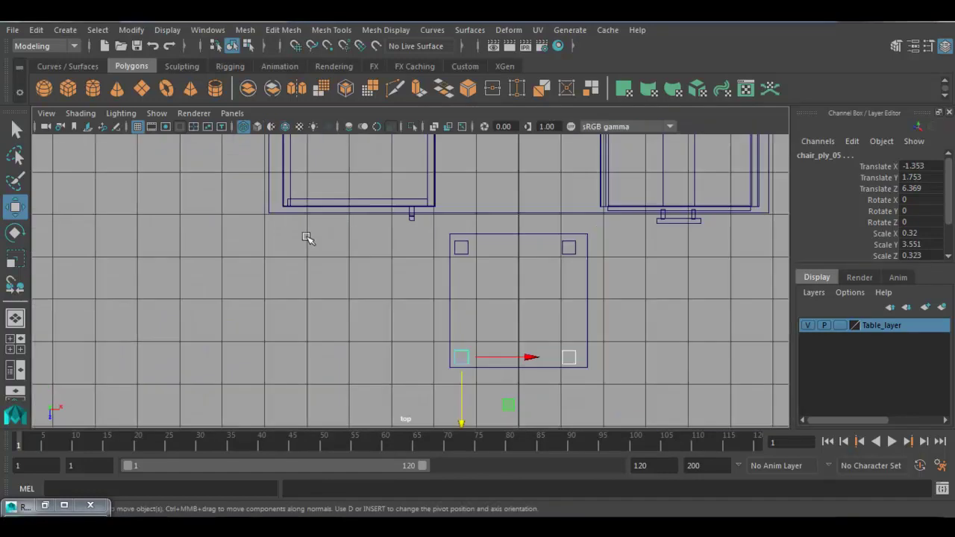
left_click(478, 236)
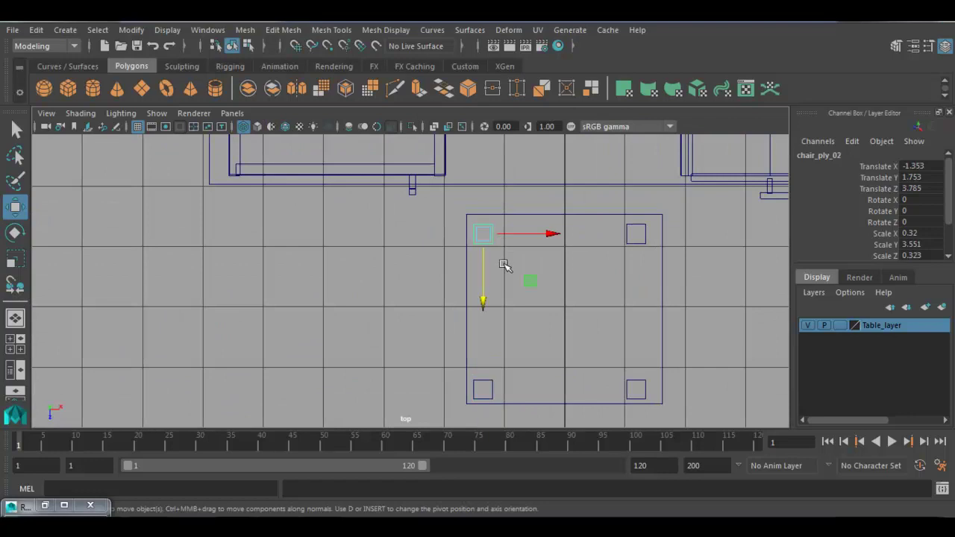
left_click(491, 384)
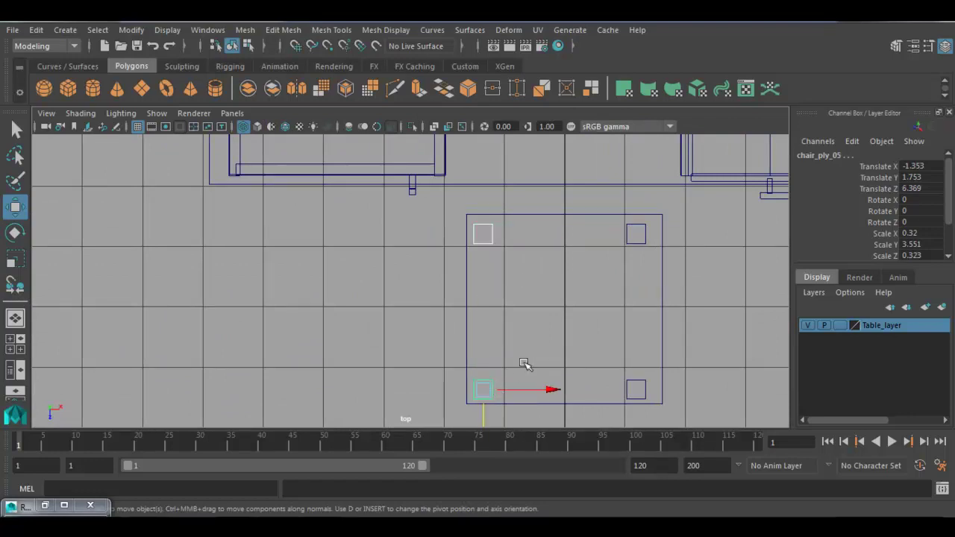
left_click_drag(545, 390, 539, 392)
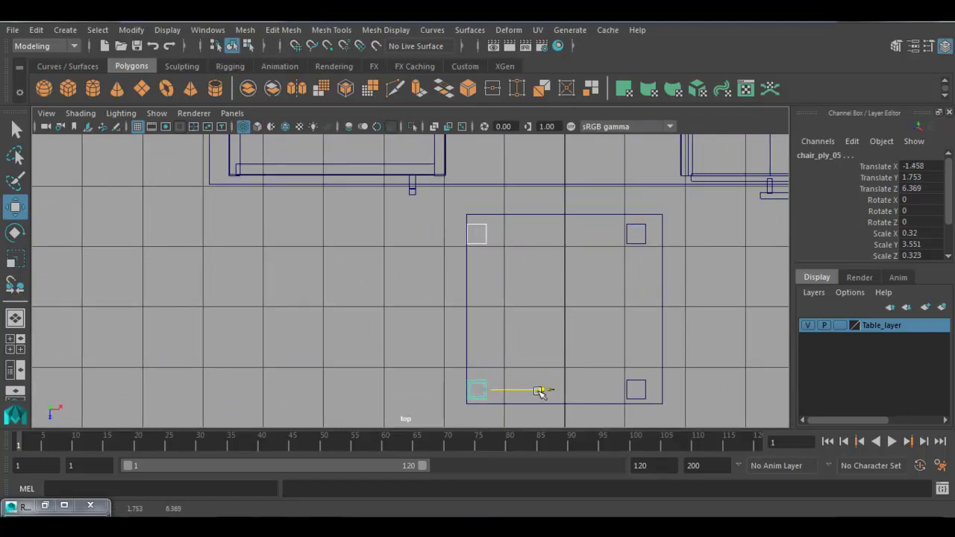
left_click(475, 254)
left_click(482, 249)
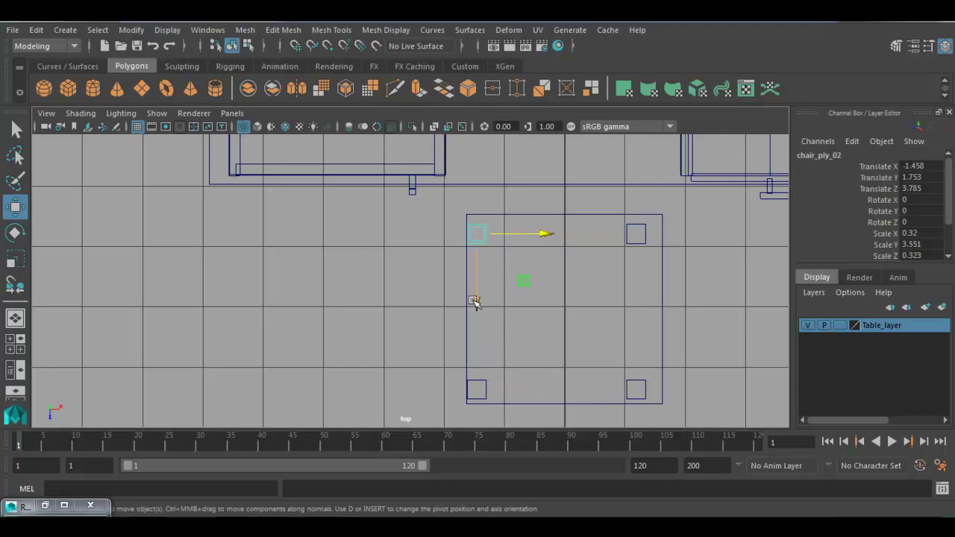
left_click(478, 389)
left_click_drag(479, 418, 479, 417)
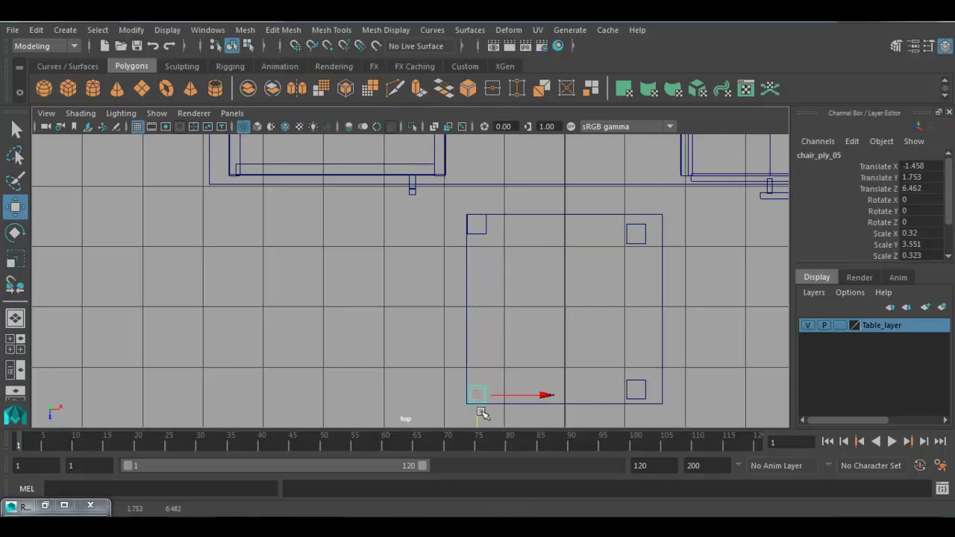
Slide the right-side legs chair_ply_03 and chair_ply_04 onto the seat's right corners.
left_click(634, 233)
mouse_move(636, 276)
left_mouse_down()
mouse_move(635, 288)
mouse_move(633, 275)
left_mouse_up()
left_click_drag(702, 224, 723, 227)
left_click(646, 393)
mouse_move(635, 419)
left_mouse_down()
mouse_move(644, 425)
mouse_move(635, 419)
left_mouse_up()
left_click_drag(706, 393, 718, 394)
key("space")
key("space")
left_click(433, 270)
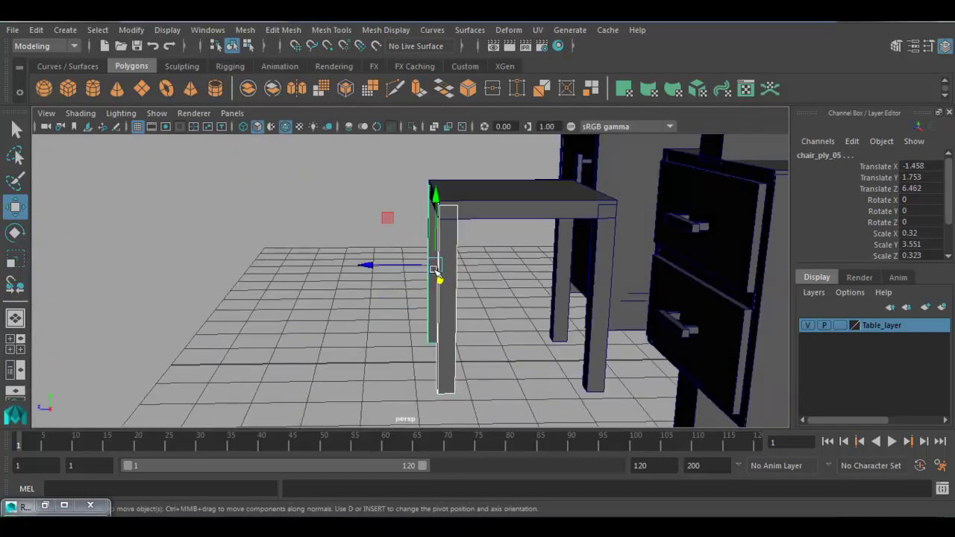
key("space")
key("space")
Stretch the rear leg taller in Y and raise it into a tall back post.
key("r")
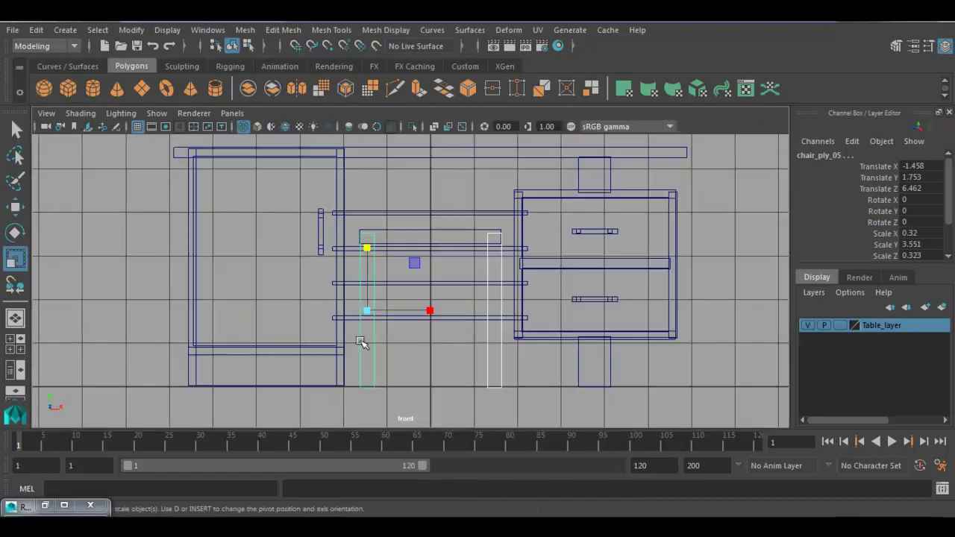
left_click_drag(369, 247, 367, 191)
key("w")
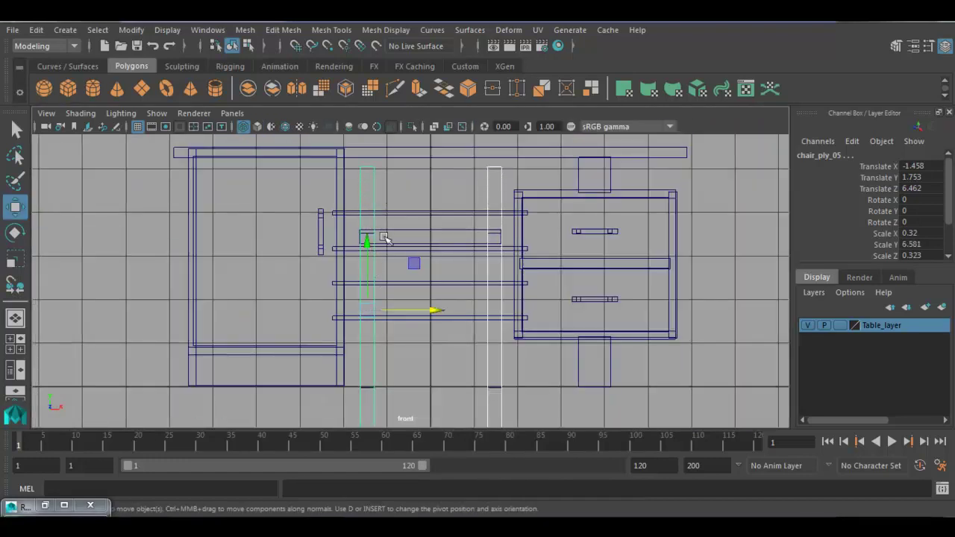
left_click_drag(369, 246, 522, 314)
key("space")
Duplicate the chair seat, lift the copy and set its Rotate X to -90 for a backrest.
left_click(512, 324)
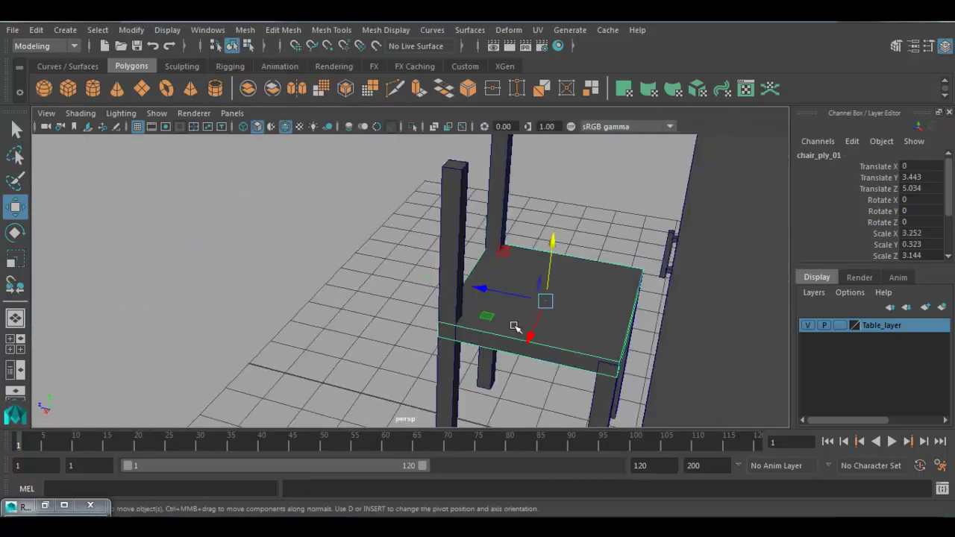
scroll(508, 332, "up", 3)
key("ctrl+d")
left_click_drag(561, 273, 903, 203)
key("e")
double_click(914, 200)
type("-90")
key("Return")
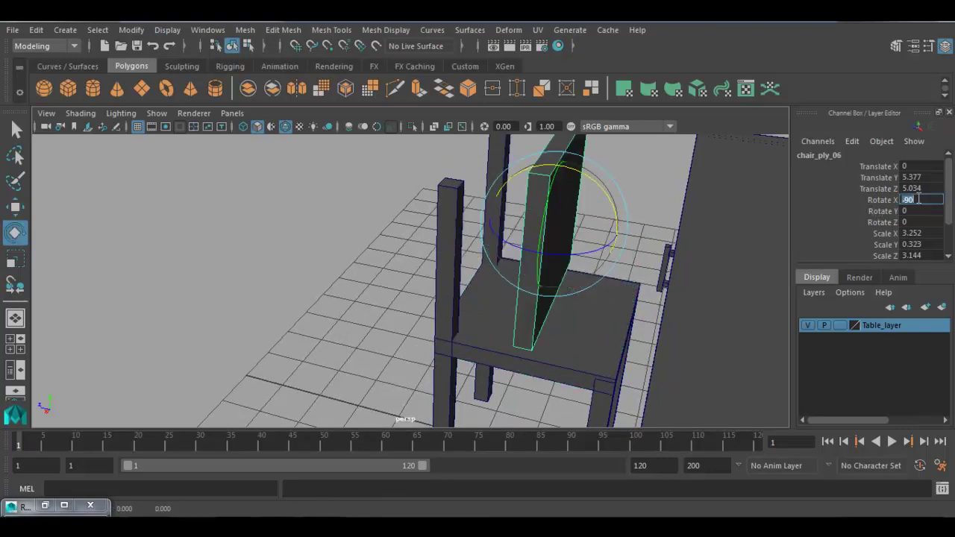
Move the backrest to the seat's rear edge and scale it to span the back posts.
key("space")
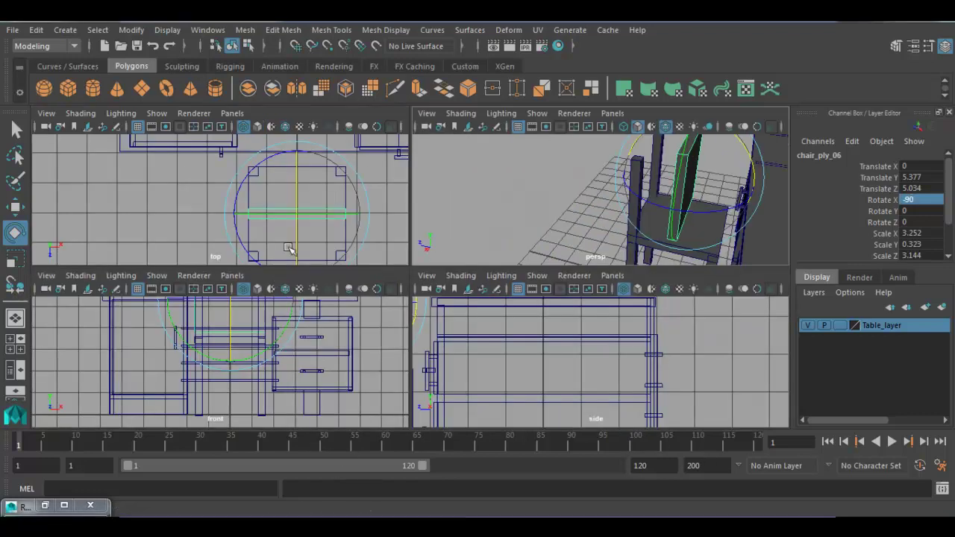
key("w")
key("space")
left_click_drag(552, 374, 555, 464)
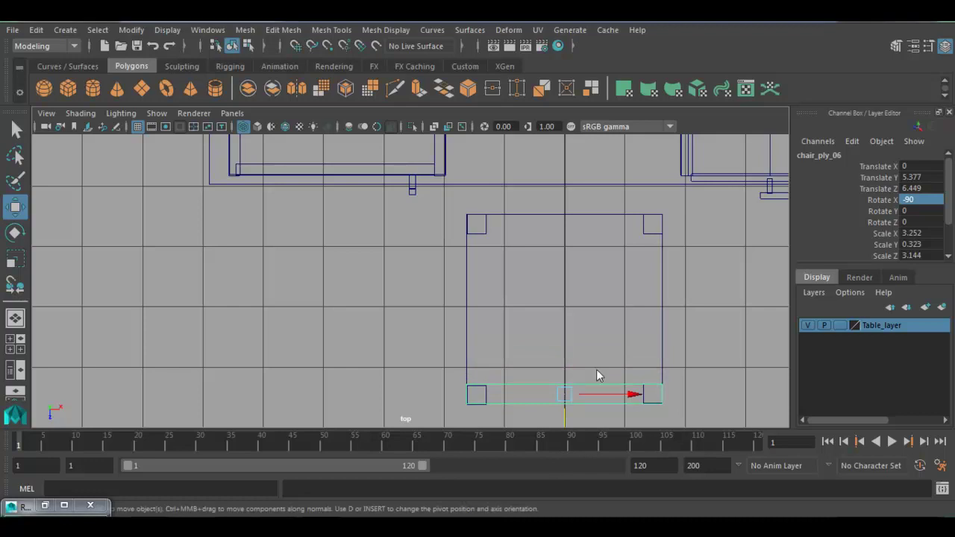
key("space")
key("space")
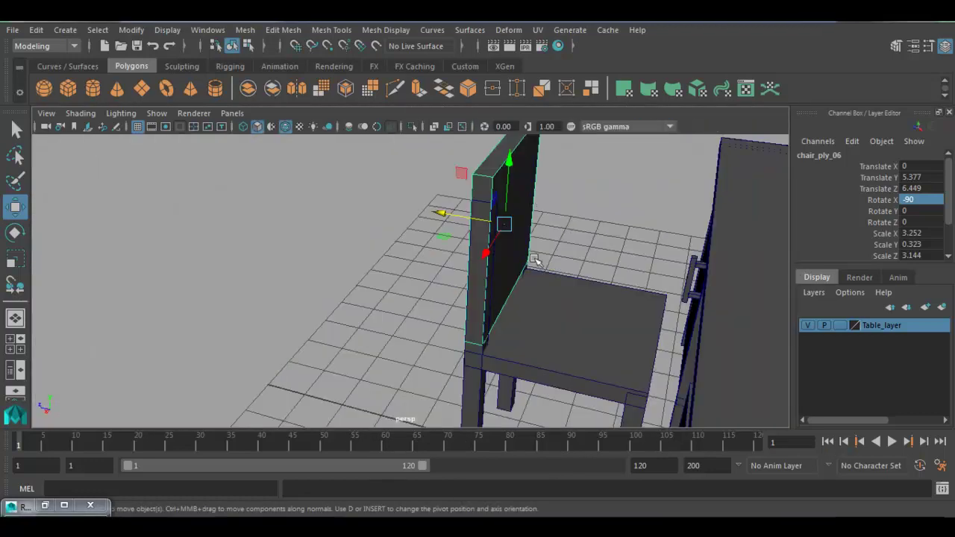
scroll(535, 261, "up", 3)
key("r")
key("f")
left_click_drag(468, 180, 513, 305)
key("w")
key("r")
key("w")
Marquee-select all parts of the chair in a three-quarter perspective view.
right_click_drag(513, 305, 453, 309, "alt")
left_click(341, 346)
left_click_drag(341, 346, 418, 295, "alt")
left_click_drag(384, 200, 510, 381)
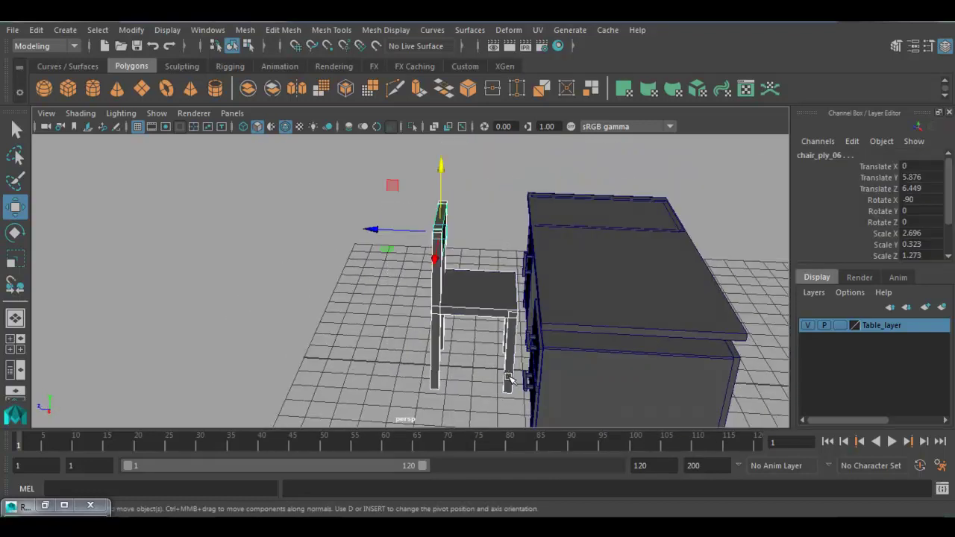
Group the chair parts, center the group's pivot and rename it Chair01.
key("ctrl+g")
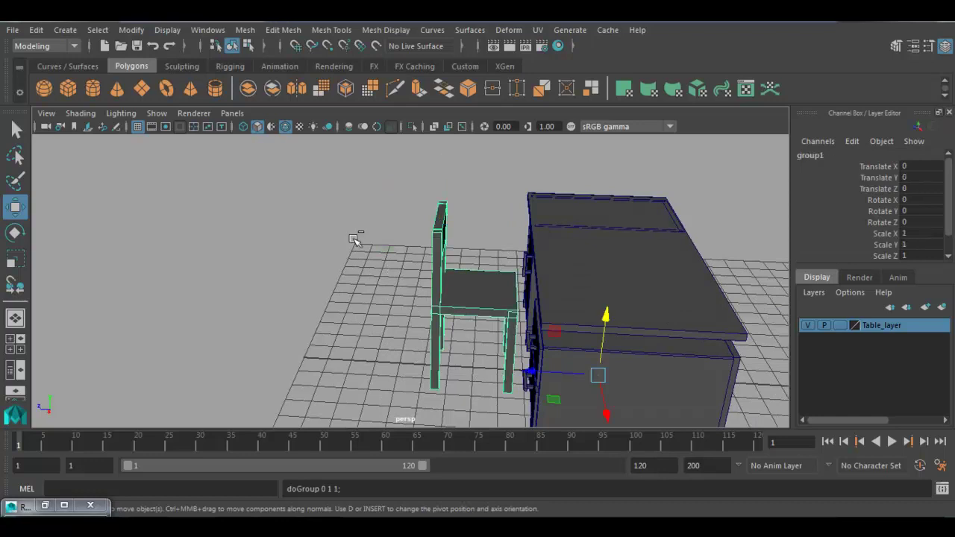
left_click(131, 30)
left_click(139, 118)
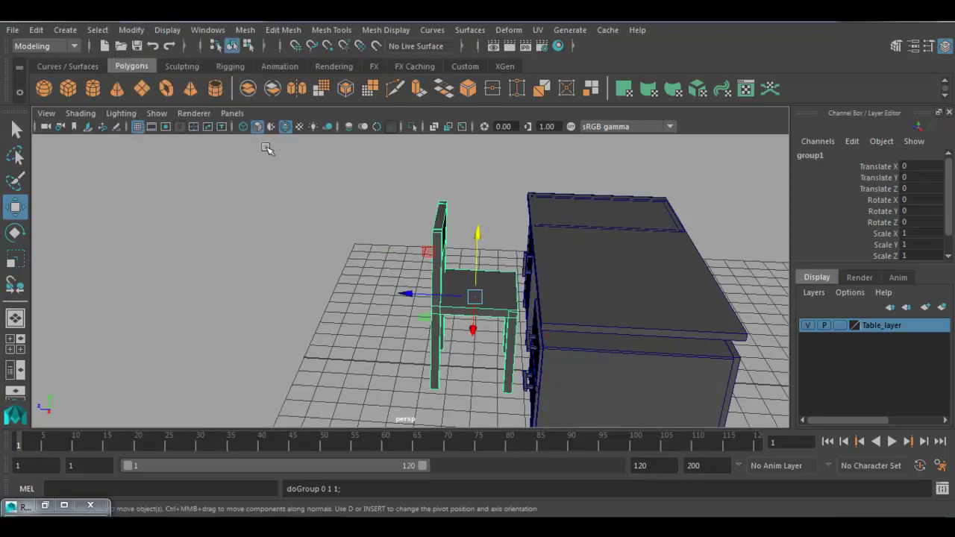
double_click(849, 154)
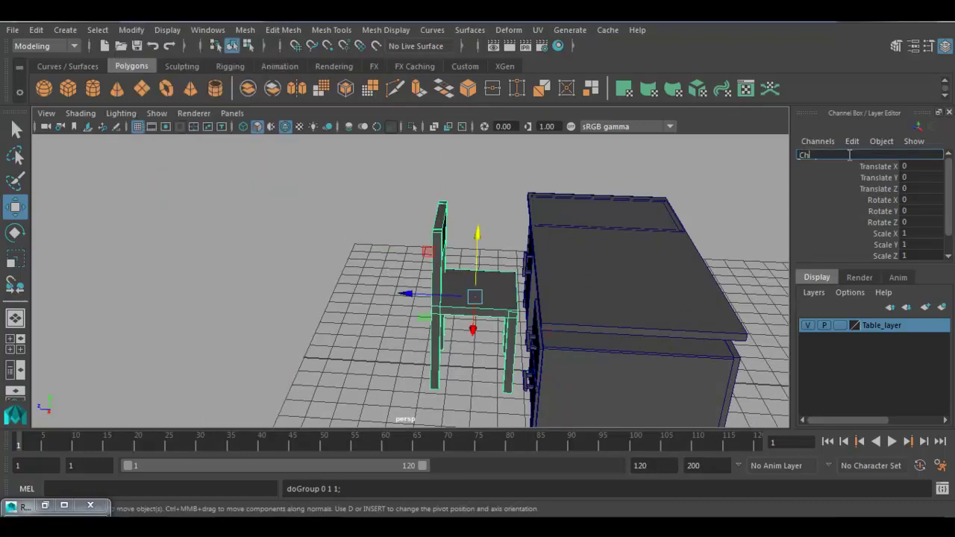
type("Chair01")
key("Return")
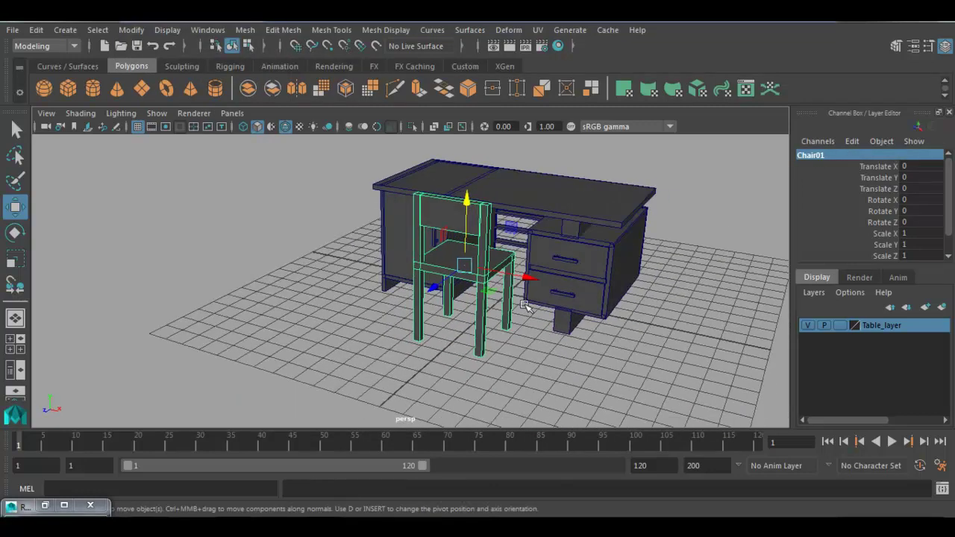
Duplicate Chair01 as Chair02, move it across the desk and set Rotate Y to 180.
left_click_drag(525, 306, 446, 298, "alt")
left_click_drag(631, 308, 507, 362, "alt")
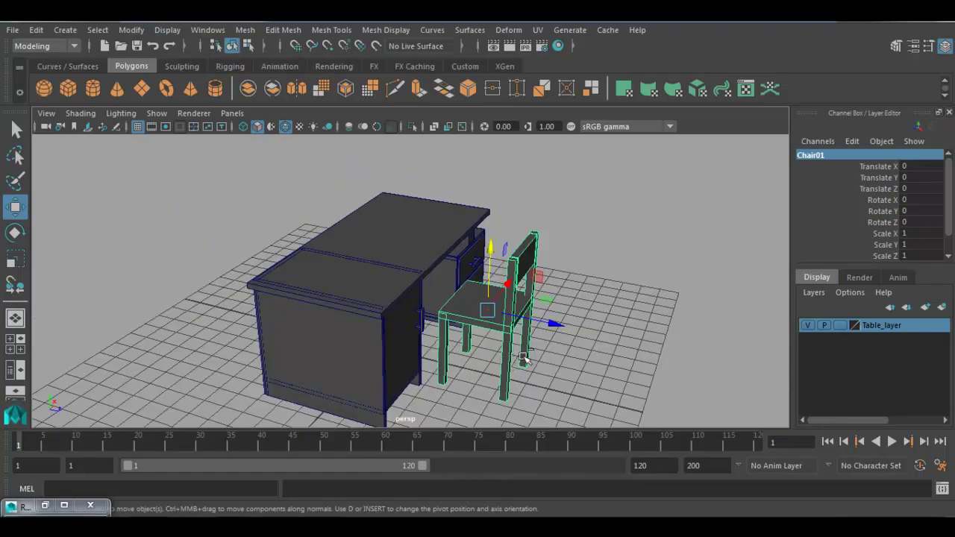
key("ctrl+d")
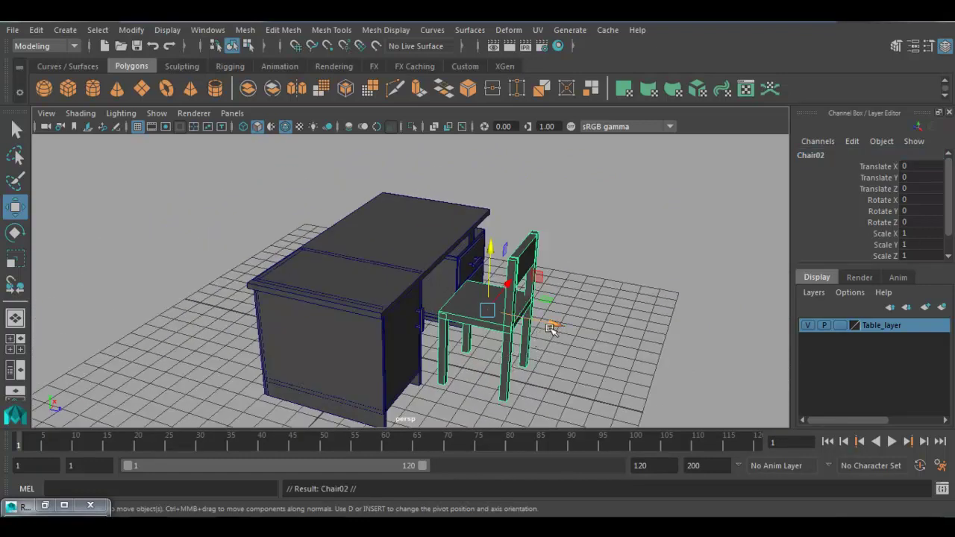
left_click_drag(551, 323, 281, 300)
key("e")
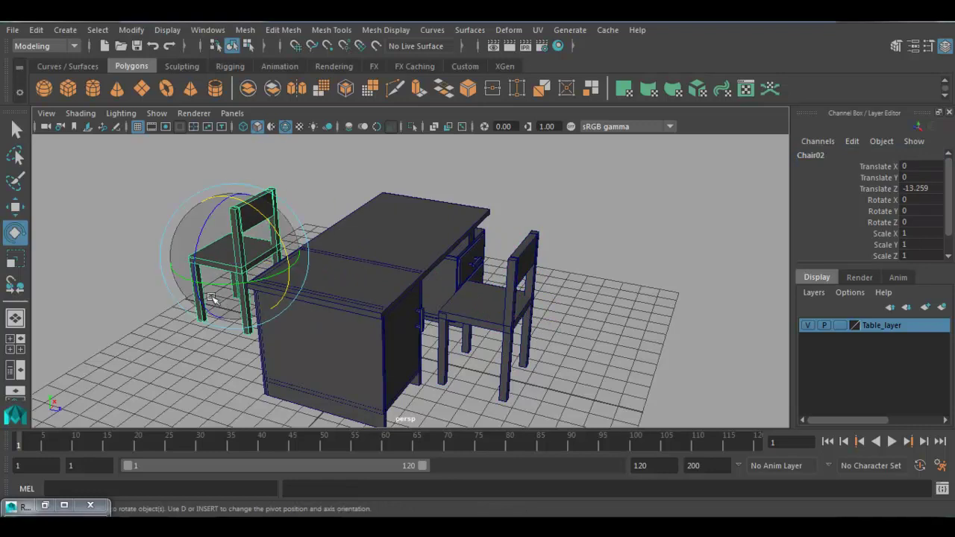
left_click_drag(186, 277, 246, 290)
double_click(914, 212)
type("180")
key("Return")
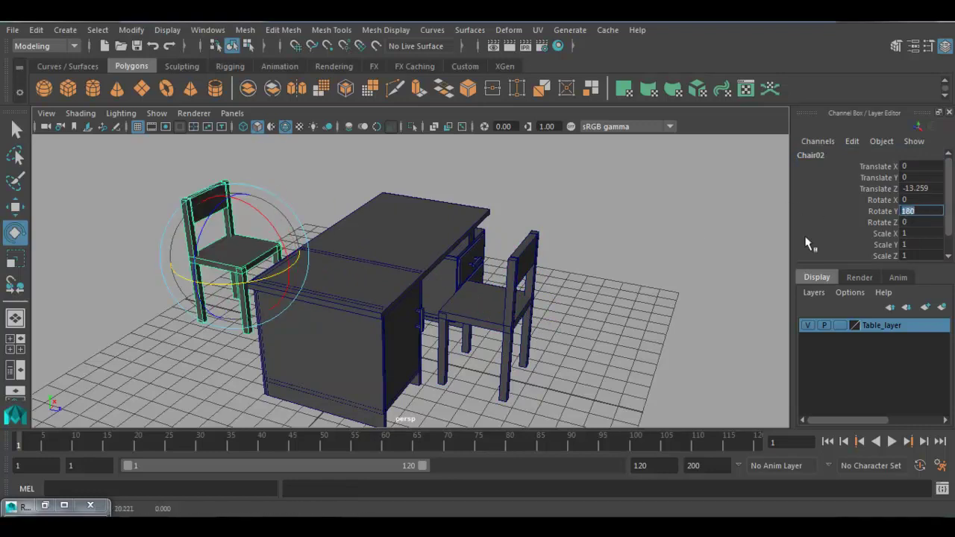
In the top view, position Chair02 beside the desk edge.
left_click_drag(306, 336, 273, 349, "alt")
key("space")
scroll(275, 235, "down", 3)
middle_click_drag(320, 326, 416, 314, "alt")
key("w")
left_click_drag(480, 219, 482, 305)
left_click_drag(559, 247, 612, 231)
Duplicate Chair02 as Chair03, rotated 180 in Y at Translate X 2.47, Z -10.159.
key("ctrl+d")
key("space")
left_click(622, 286)
left_click_drag(623, 286, 416, 349, "alt")
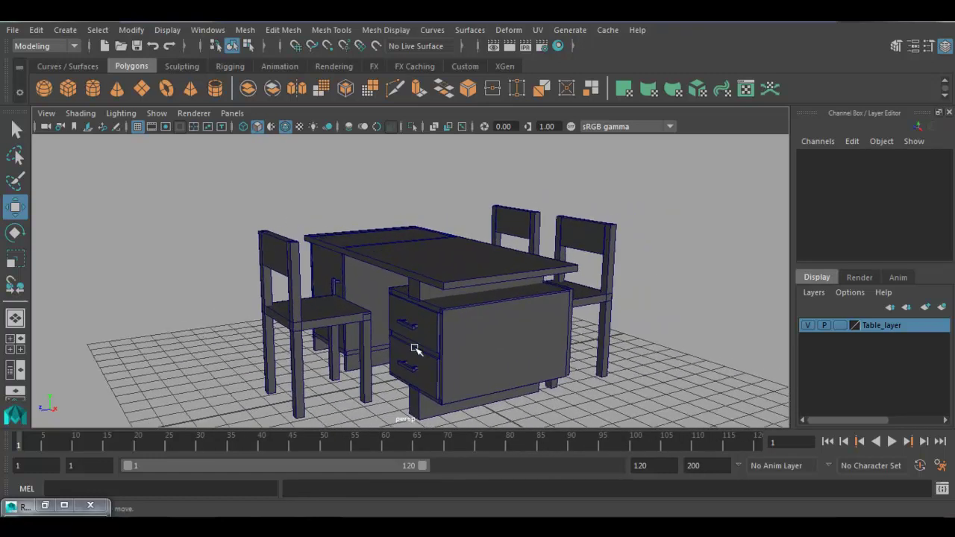
left_click(300, 327)
key("Up")
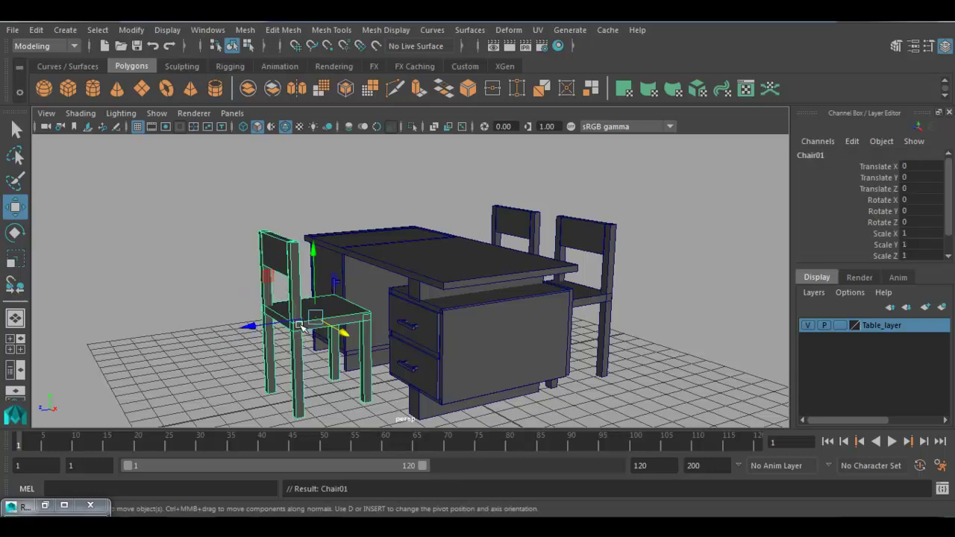
left_click(130, 30)
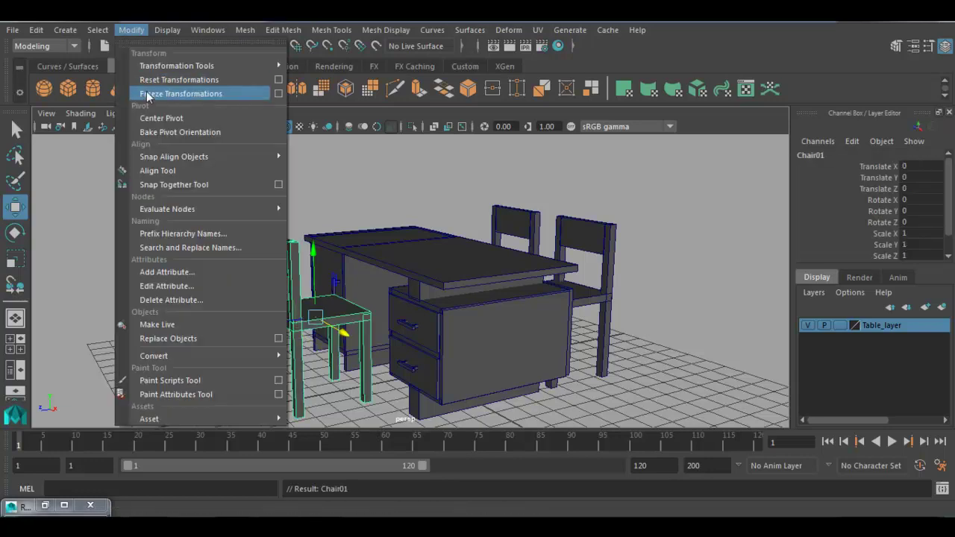
left_click_drag(107, 171, 192, 219)
key("ctrl+z")
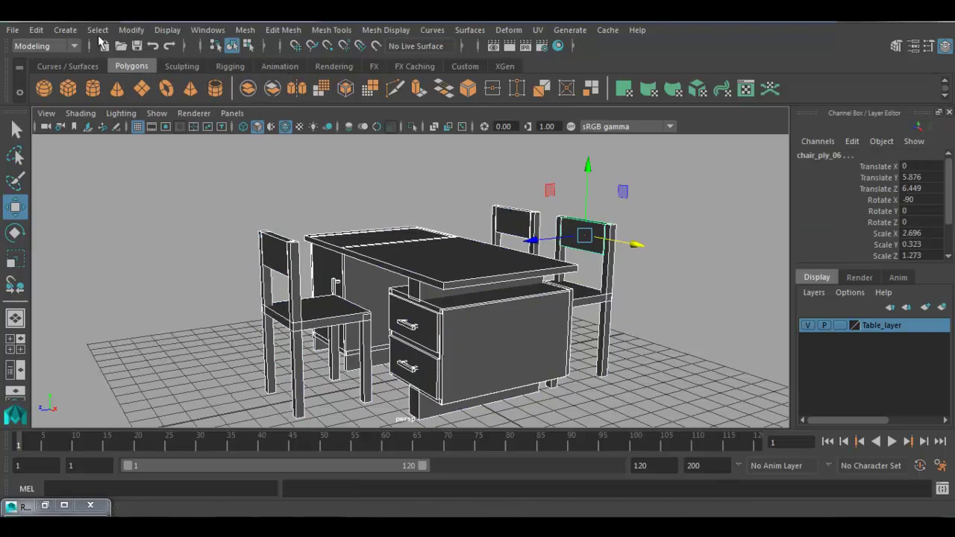
left_click(131, 30)
left_click(204, 239)
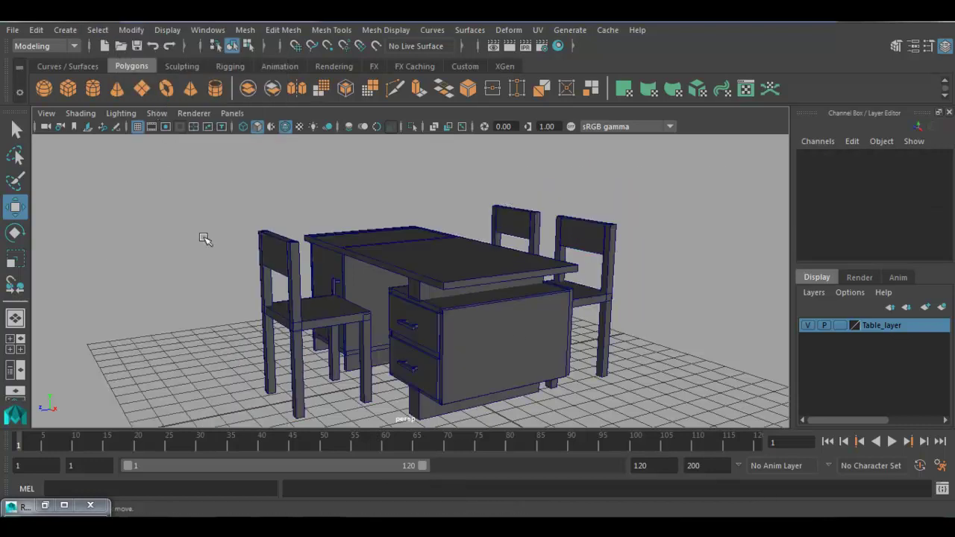
left_click(277, 252)
key("Up")
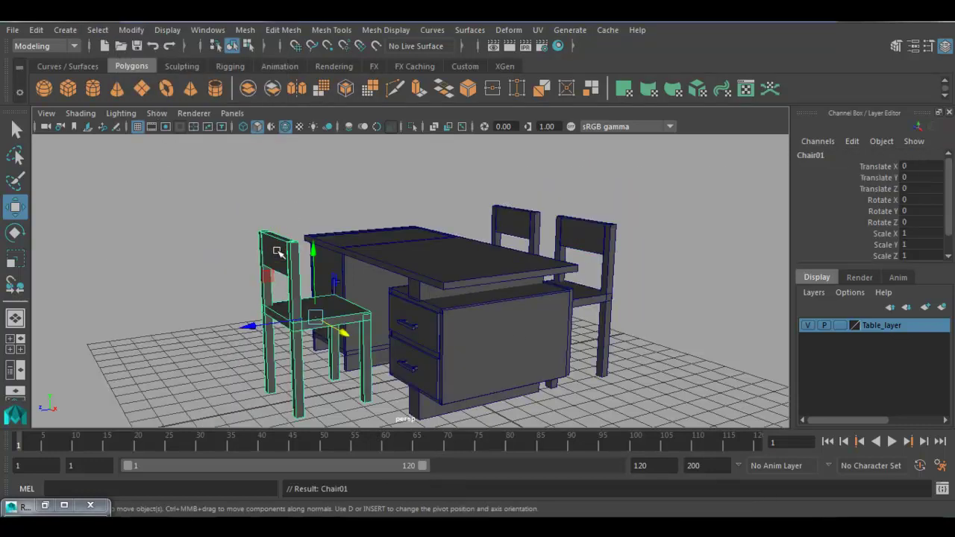
left_click(213, 269)
left_click_drag(216, 273, 245, 317, "alt")
scroll(402, 330, "up", 5)
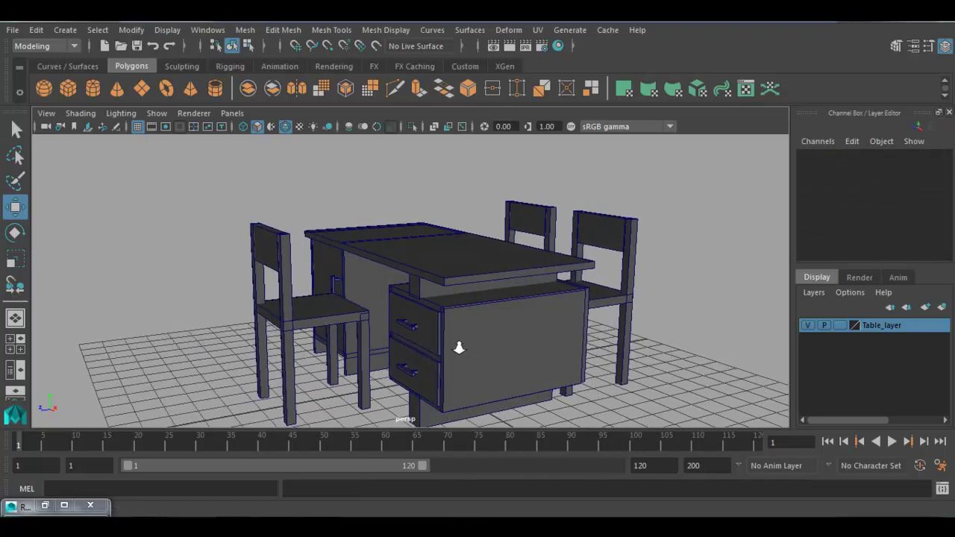
left_click_drag(459, 348, 463, 340, "alt")
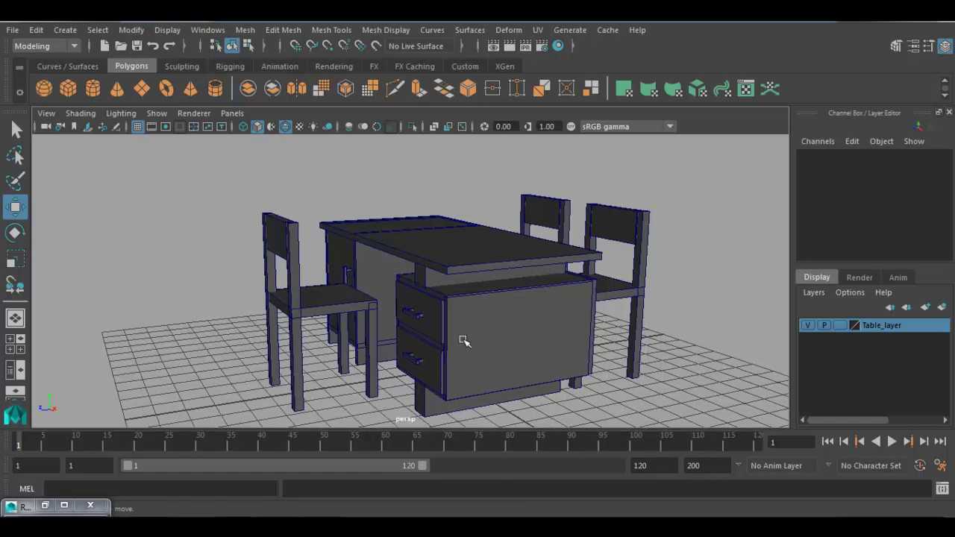